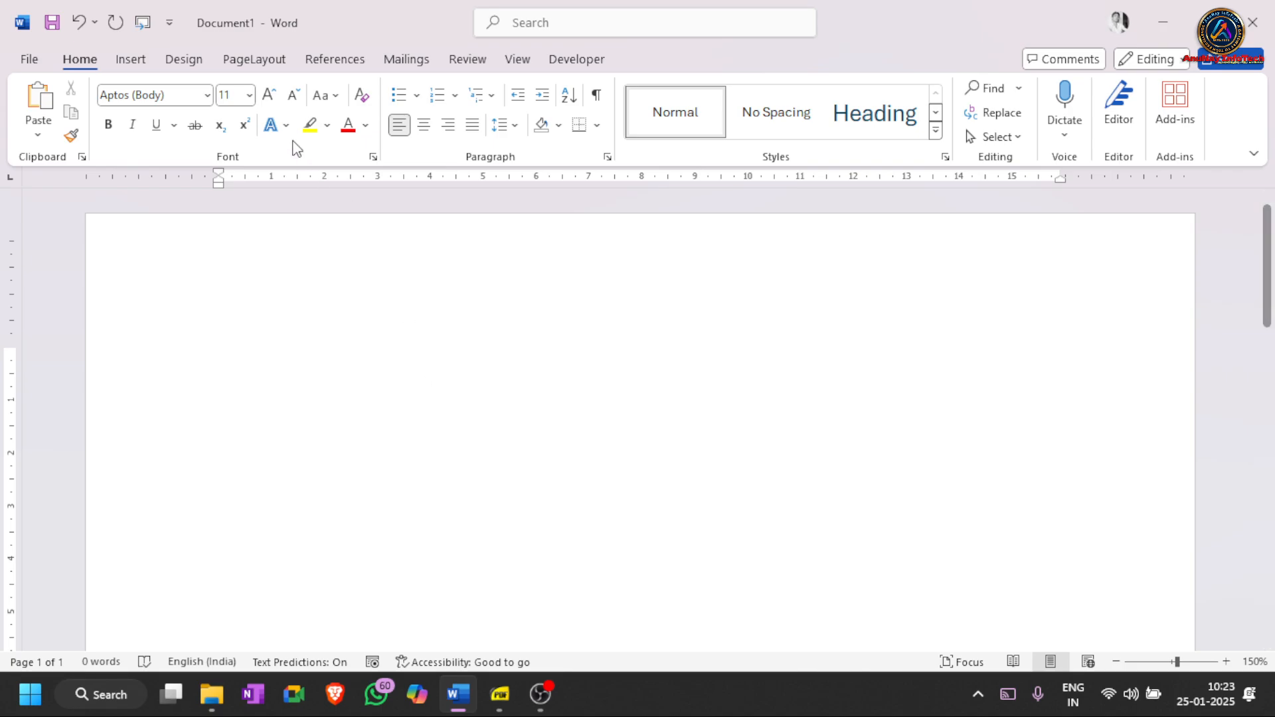
- Open the Page Layout tab for the blank Document1
{"action": "left_click", "coordinate": [254, 61]}
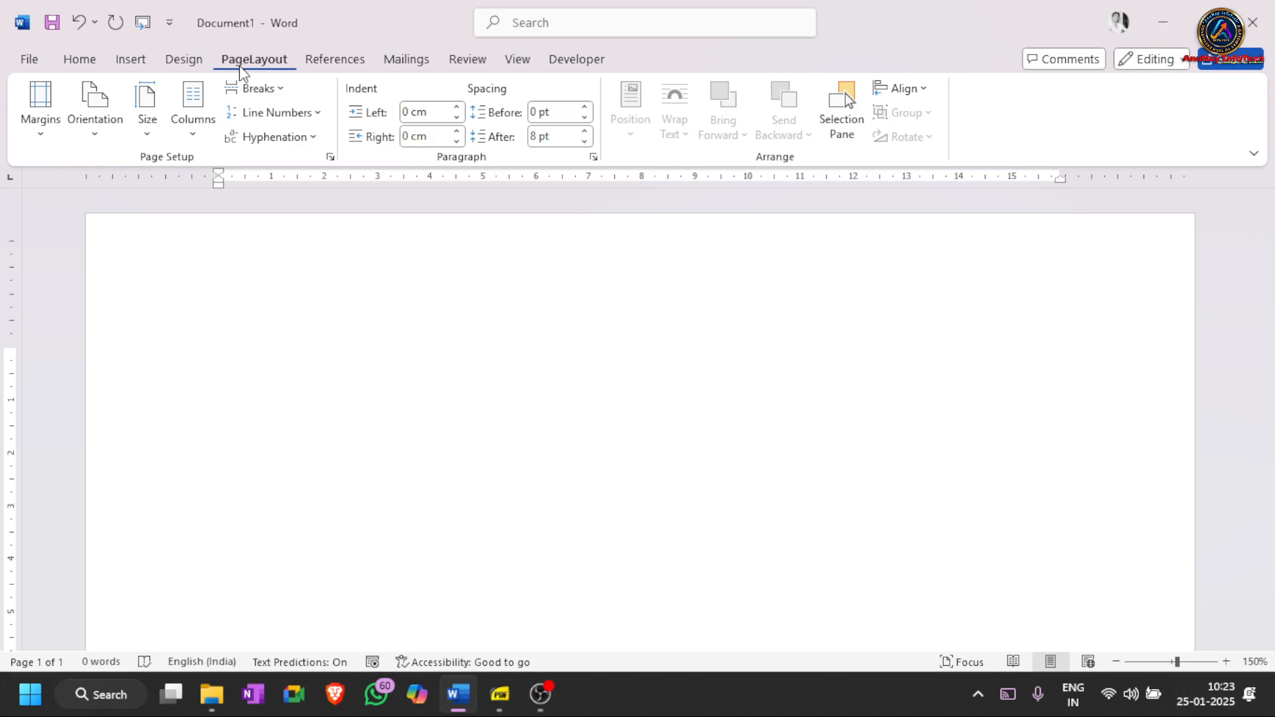
{"action": "right_click", "coordinate": [242, 72]}
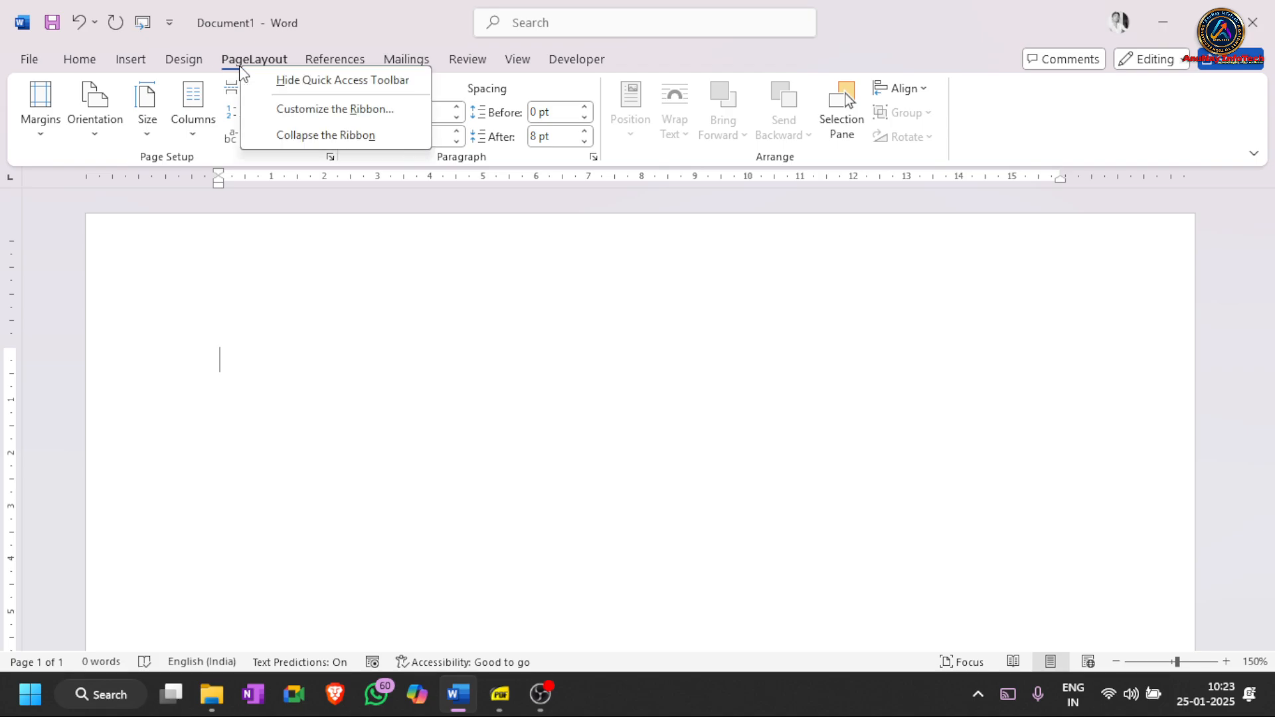
{"action": "left_click", "coordinate": [311, 112]}
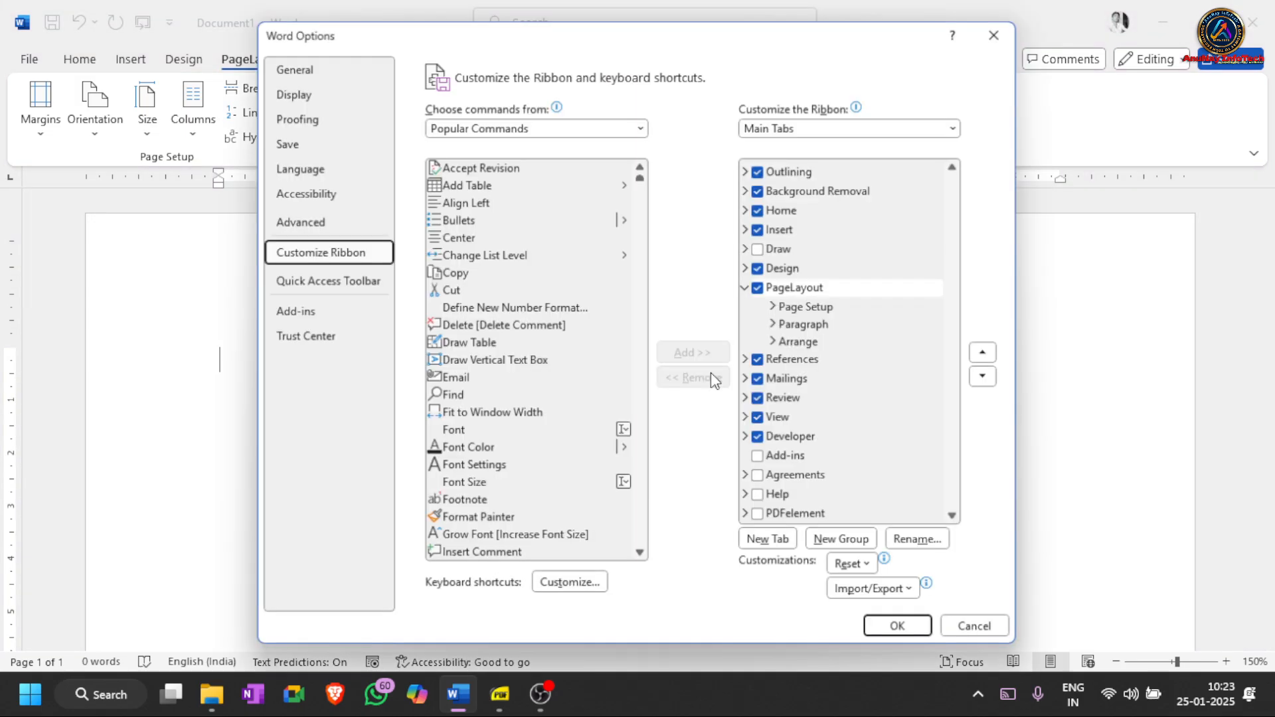
{"action": "left_click", "coordinate": [791, 292]}
{"action": "left_click", "coordinate": [792, 292]}
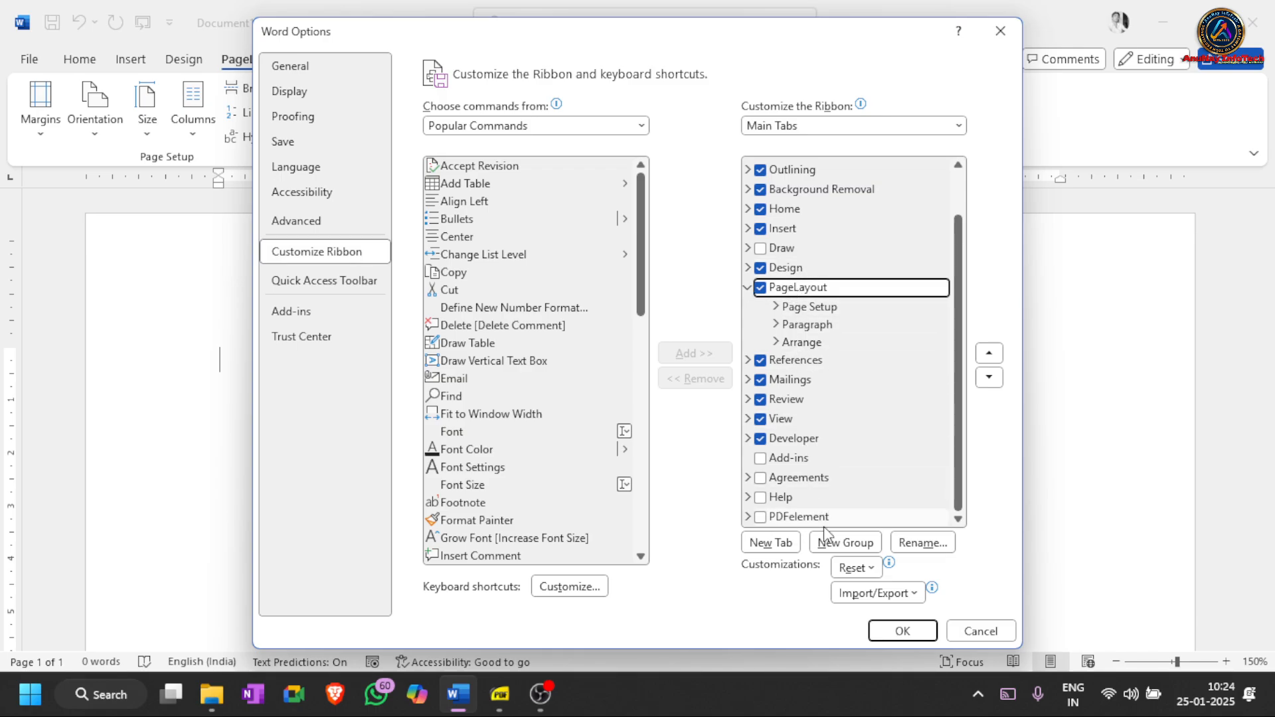
{"action": "left_click", "coordinate": [923, 541]}
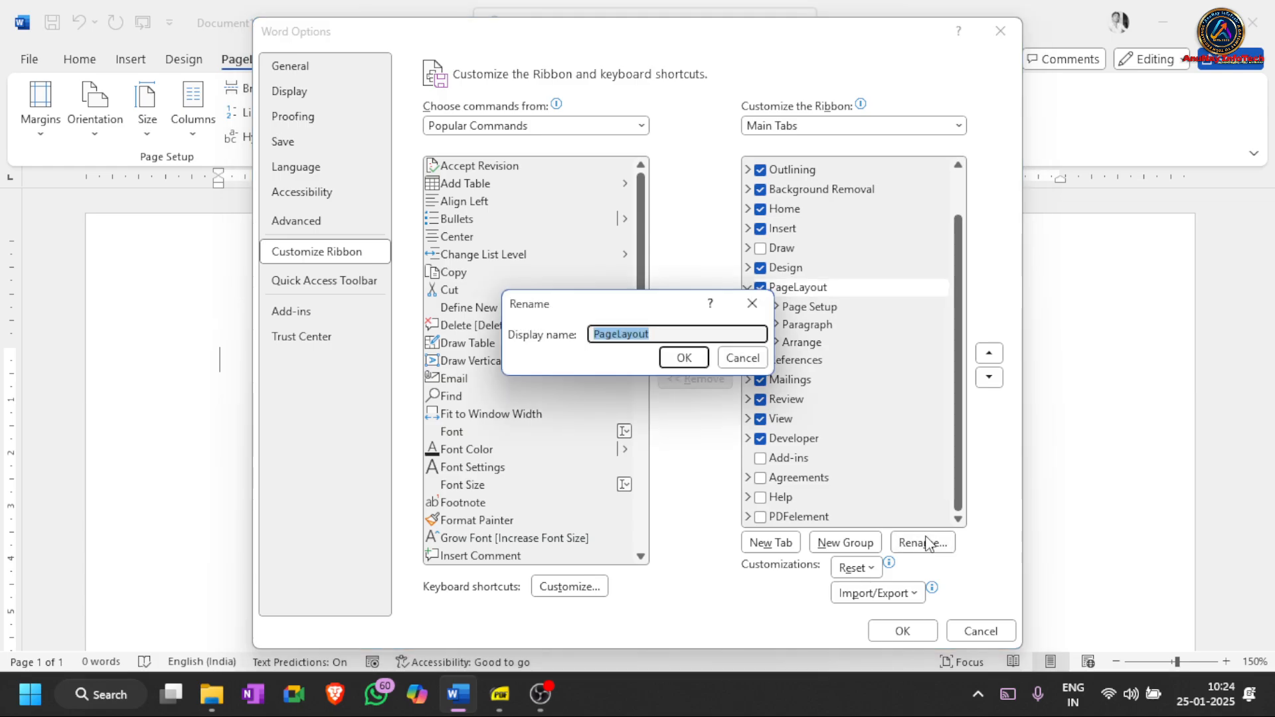
{"action": "left_click", "coordinate": [741, 362]}
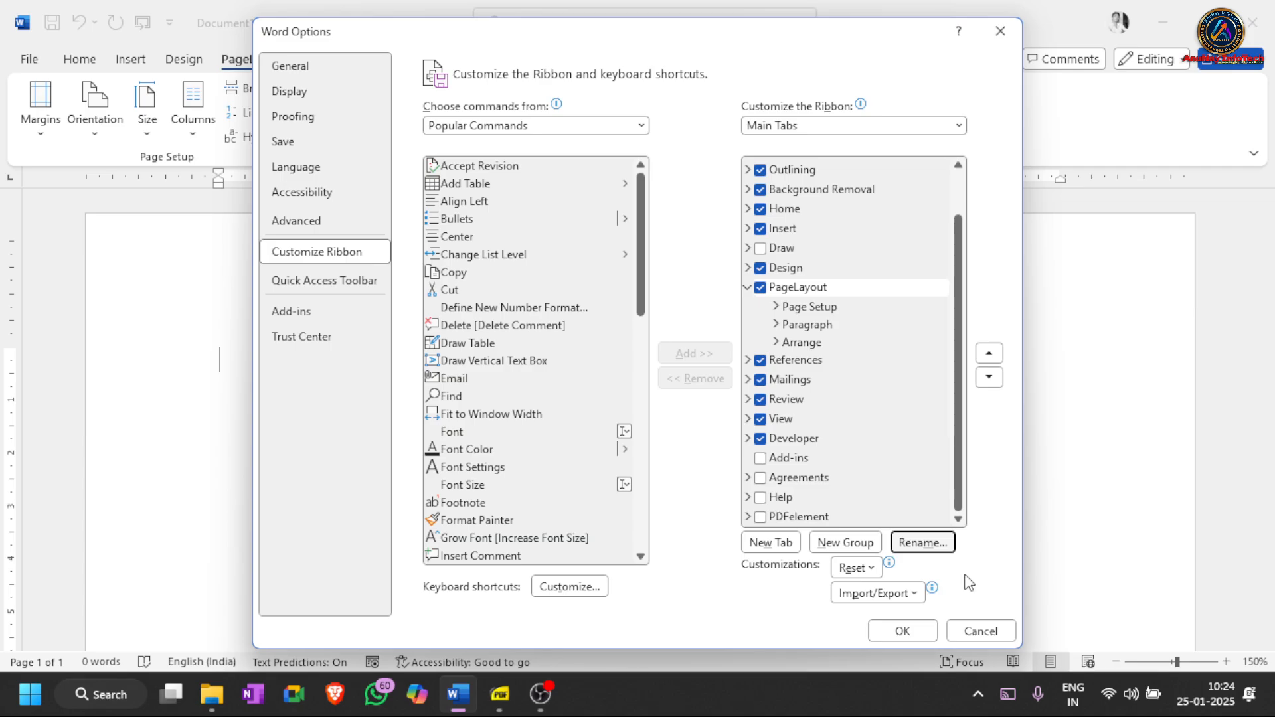
{"action": "left_click", "coordinate": [978, 628]}
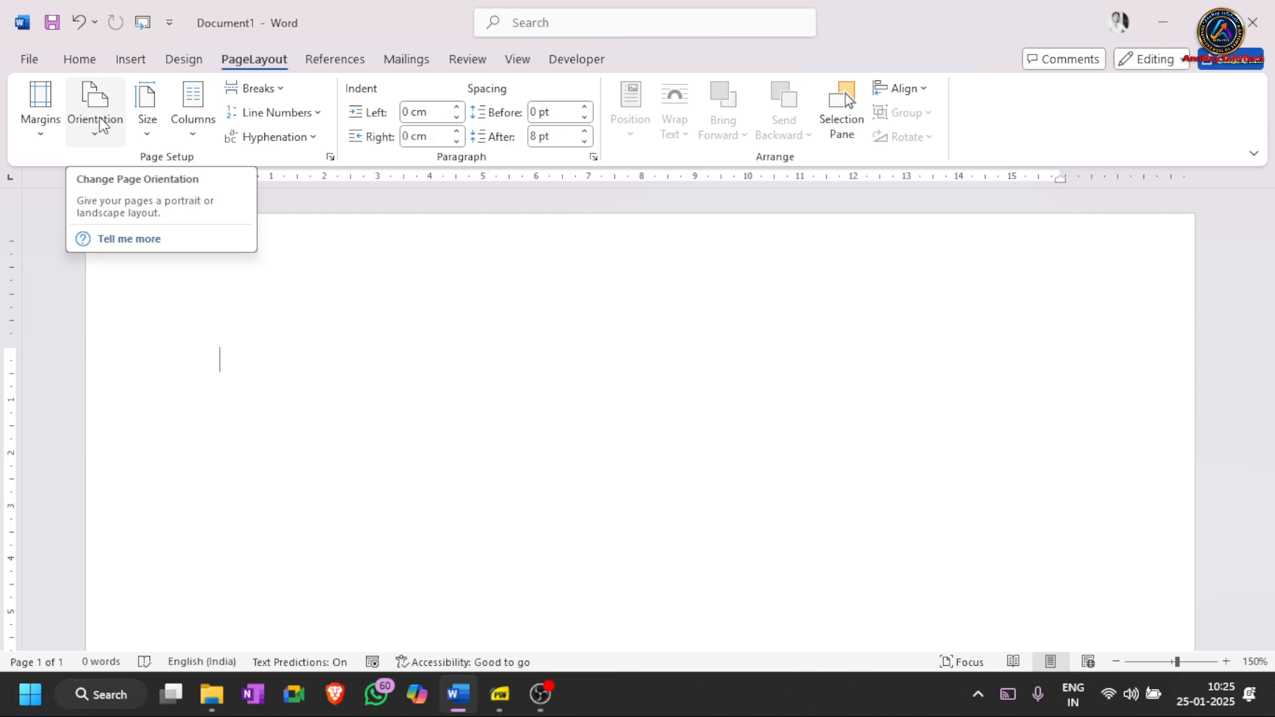
- Set the page to Portrait orientation, A4 paper and Narrow 1.27 cm margins
{"action": "left_click", "coordinate": [105, 125]}
{"action": "left_click", "coordinate": [114, 164]}
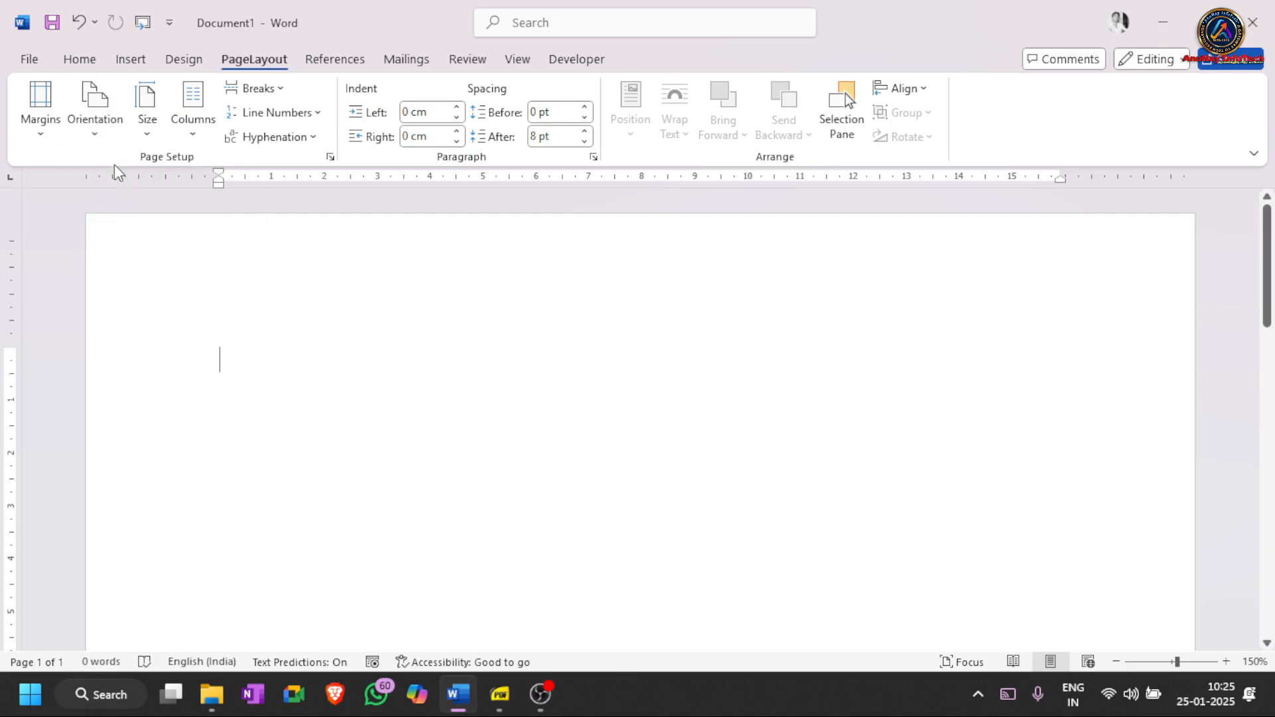
{"action": "left_click", "coordinate": [148, 129]}
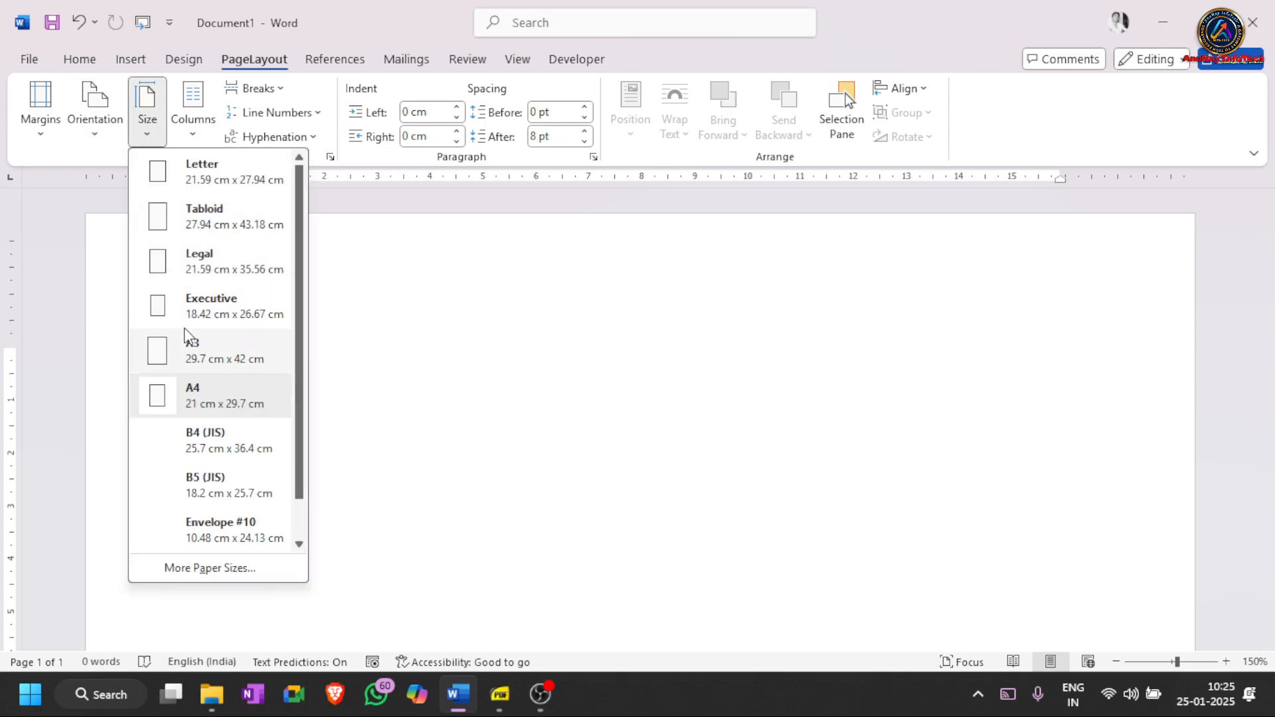
{"action": "left_click", "coordinate": [208, 388]}
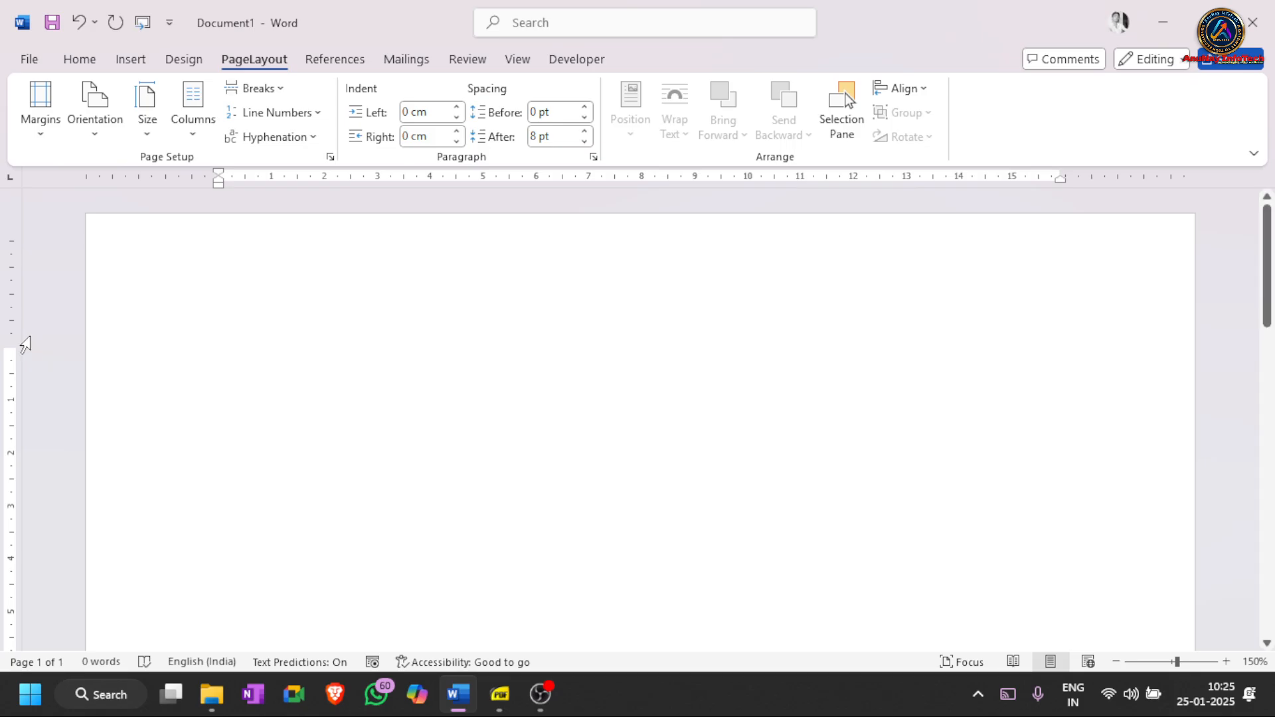
{"action": "left_click", "coordinate": [34, 122]}
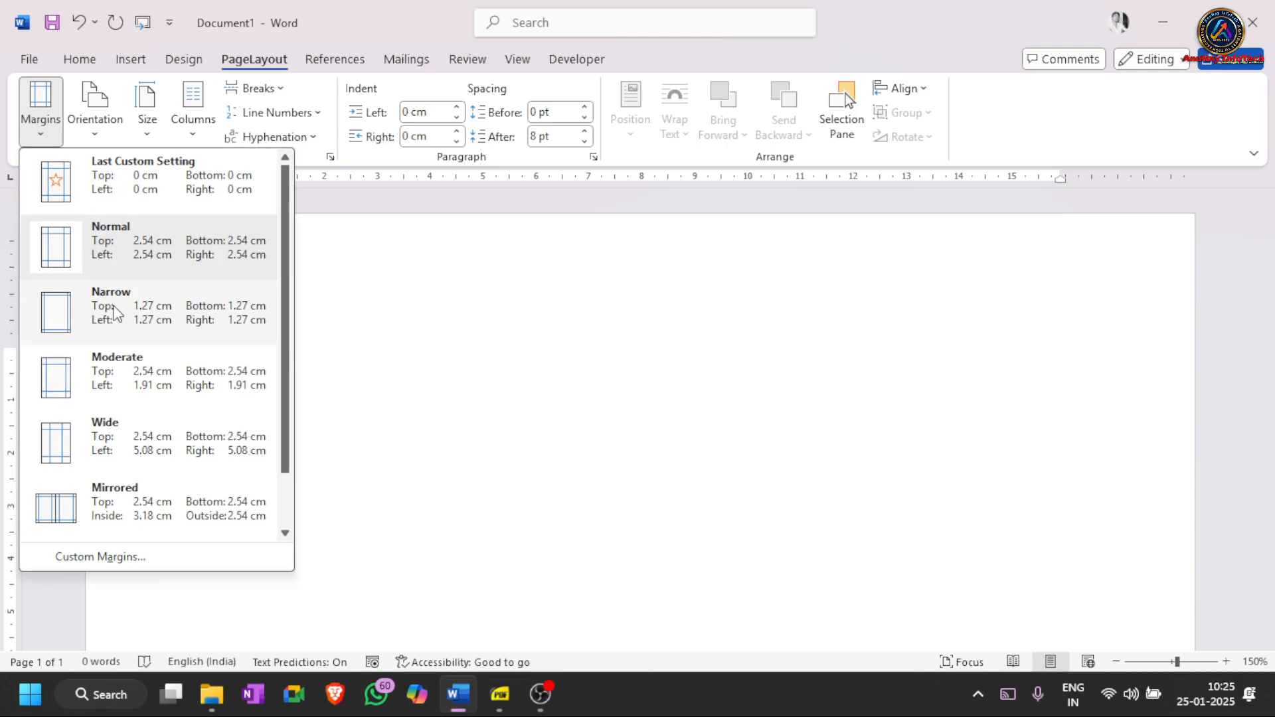
{"action": "left_click", "coordinate": [117, 312]}
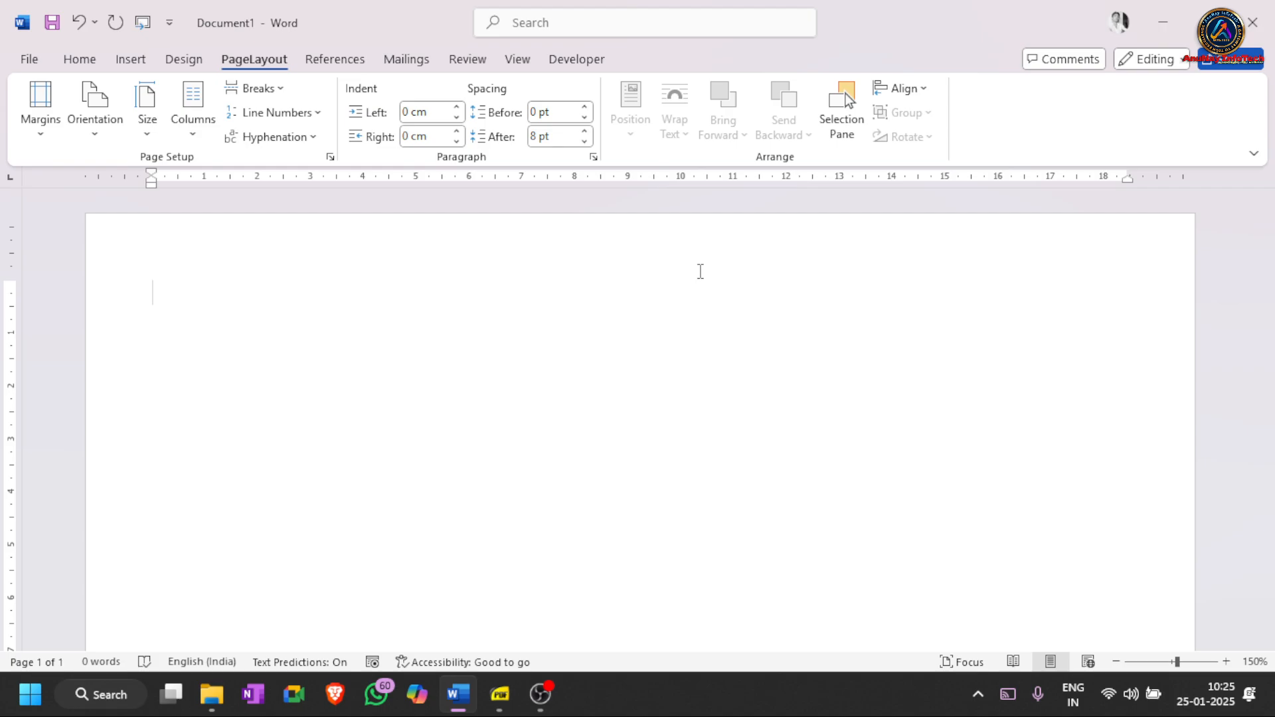
{"action": "key", "text": "alt+Tab"}
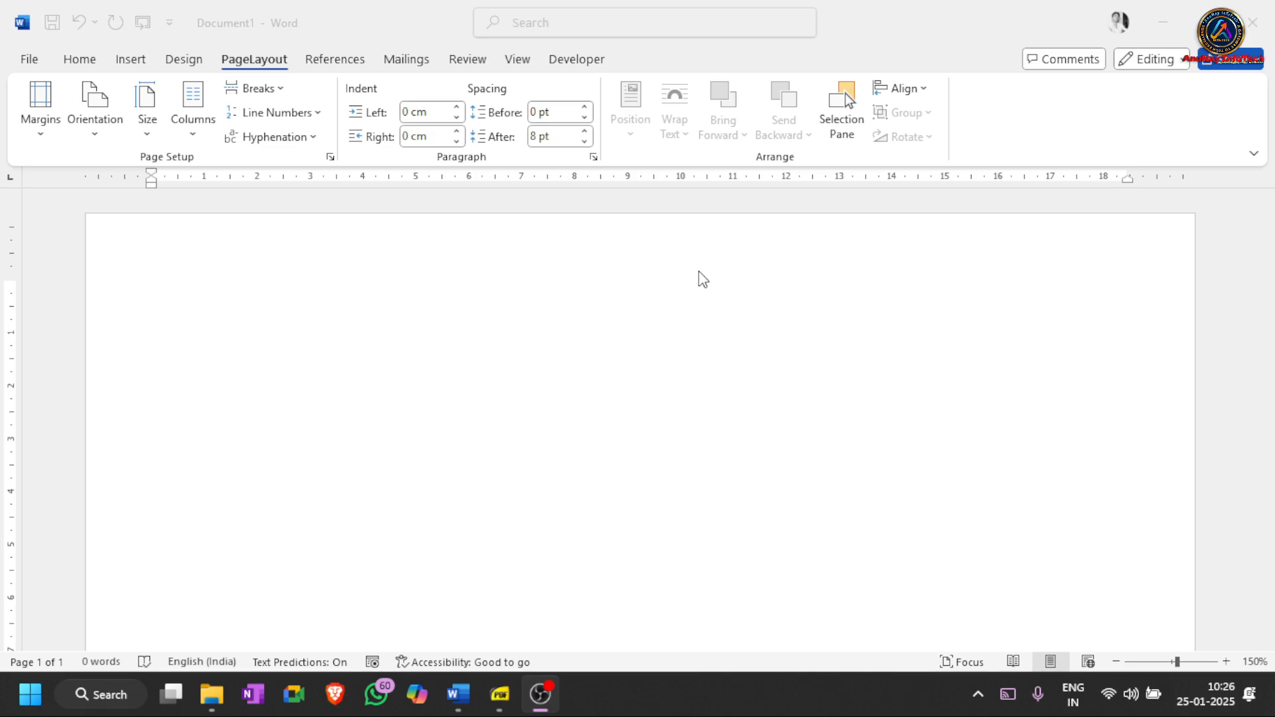
{"action": "left_click", "coordinate": [699, 271]}
{"action": "type", "text": ".kj"}
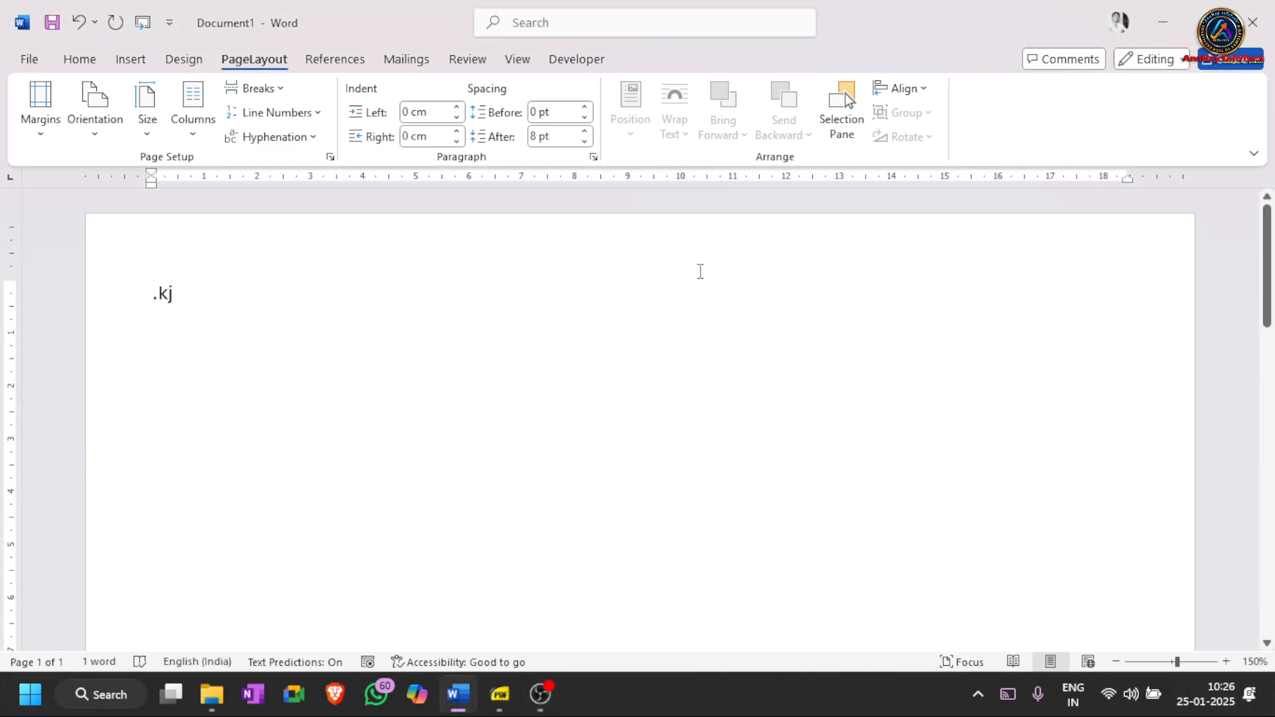
{"action": "key", "text": "BackSpace"}
{"action": "key", "text": "BackSpace"}
{"action": "key", "text": "BackSpace"}
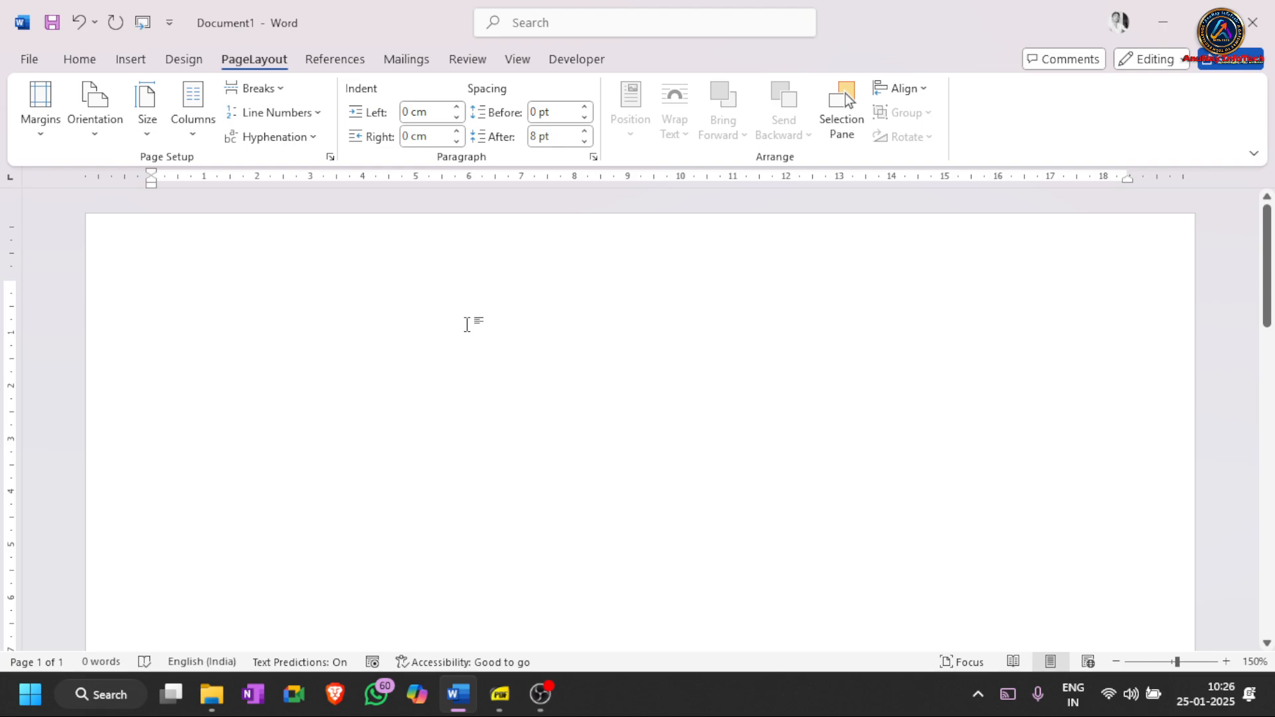
{"action": "key", "text": "alt+Tab"}
{"action": "key", "text": "alt+Tab"}
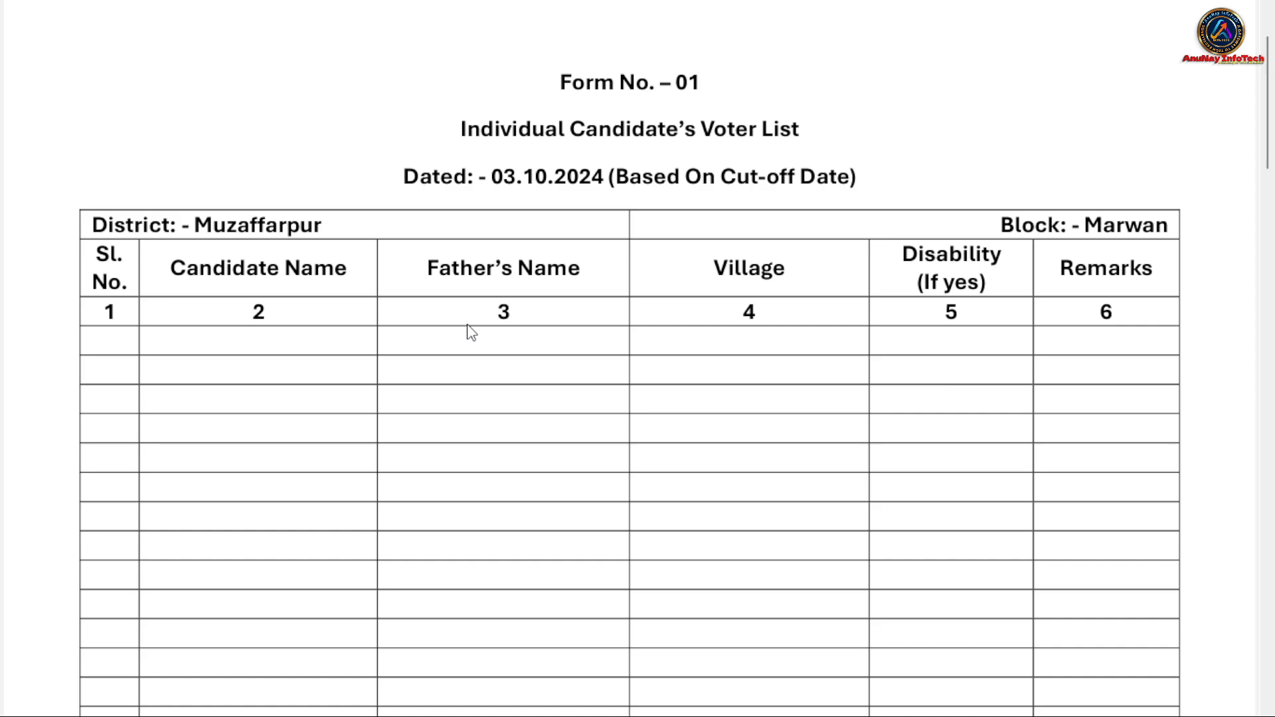
- Type the heading lines 'Form No. - 01' and 'Individual Candidate's Voter List'
{"action": "key", "text": "alt+Tab"}
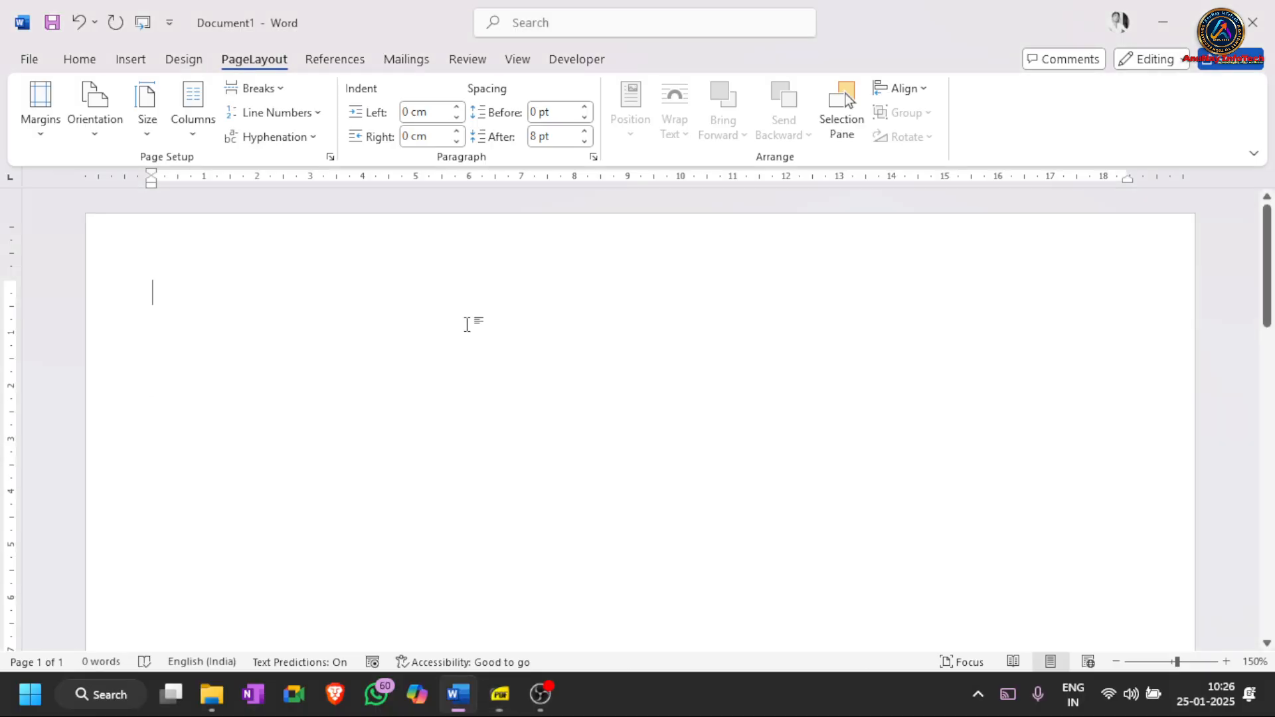
{"action": "type", "text": "Form"}
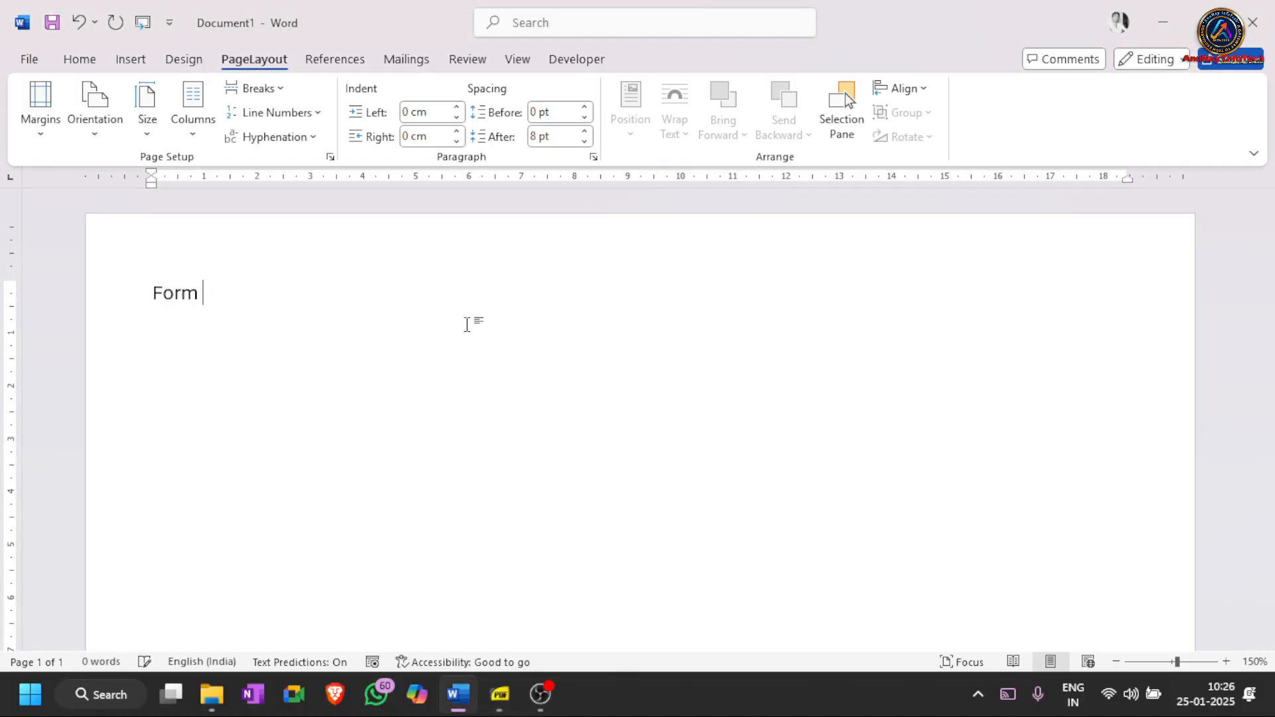
{"action": "type", "text": " No. - 01"}
{"action": "key", "text": "Return"}
{"action": "type", "text": "Individual C"}
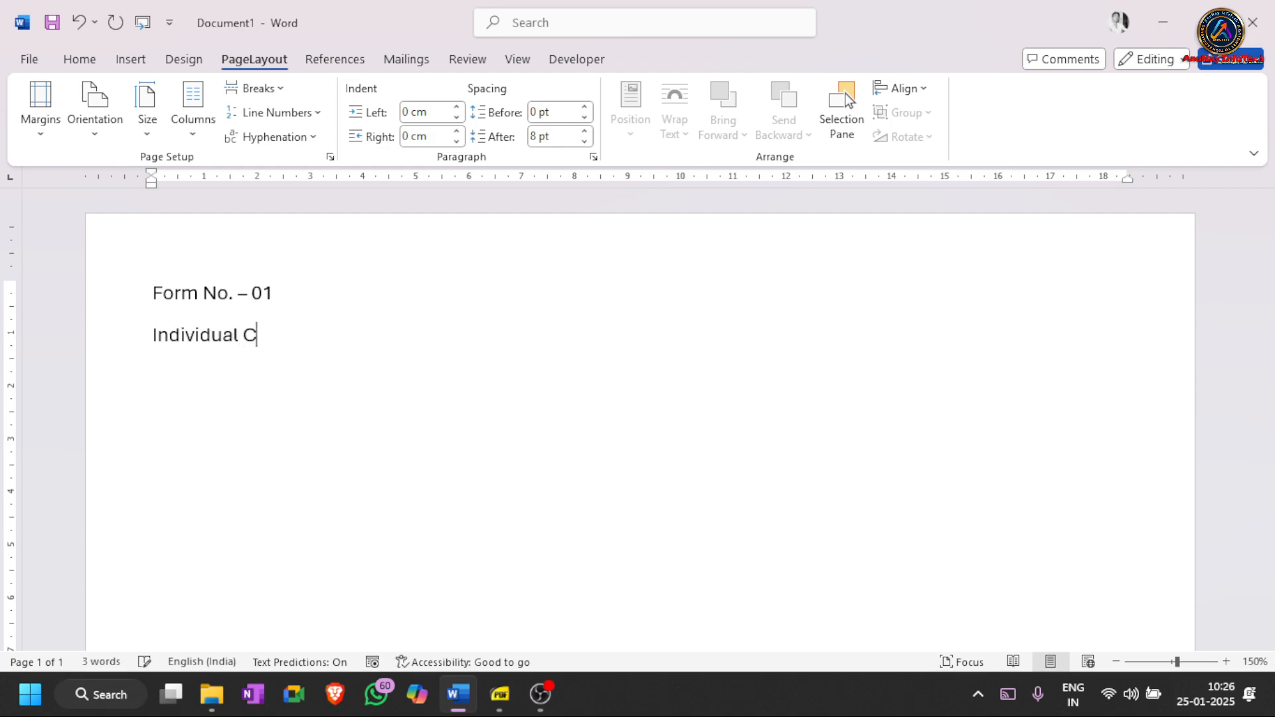
{"action": "type", "text": "andidate's"}
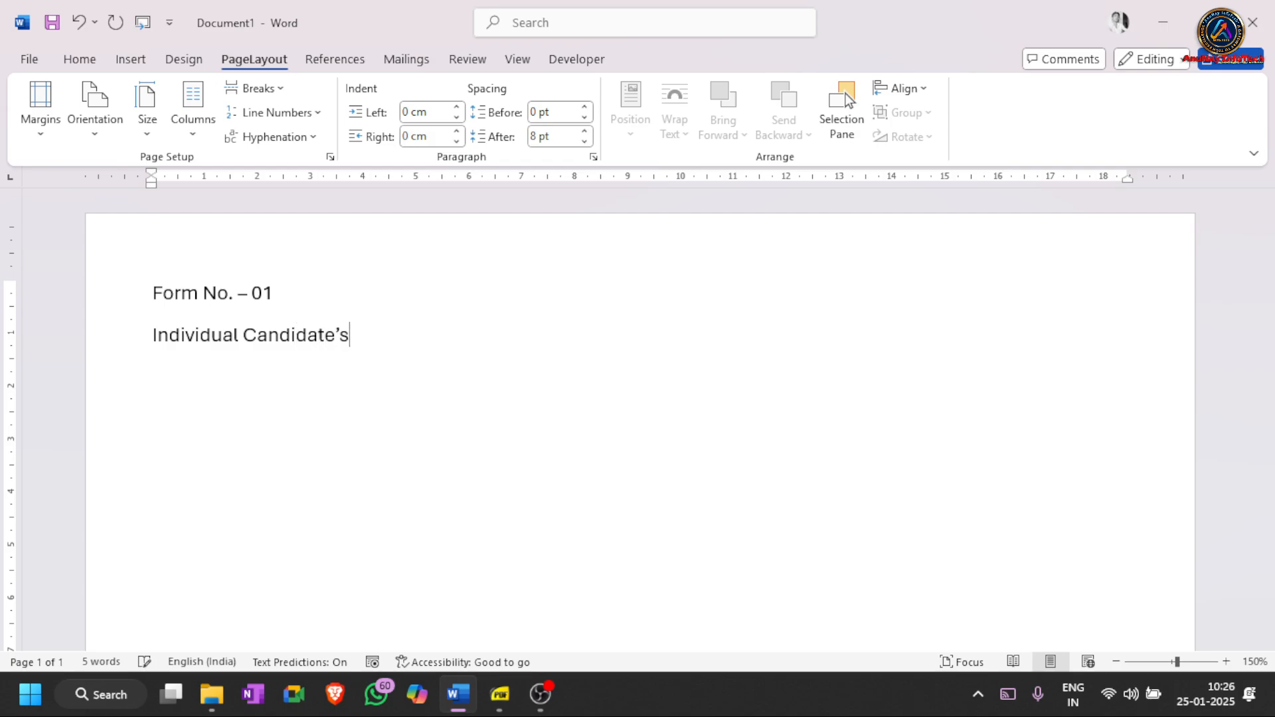
{"action": "type", "text": " Voter List"}
{"action": "key", "text": "Return"}
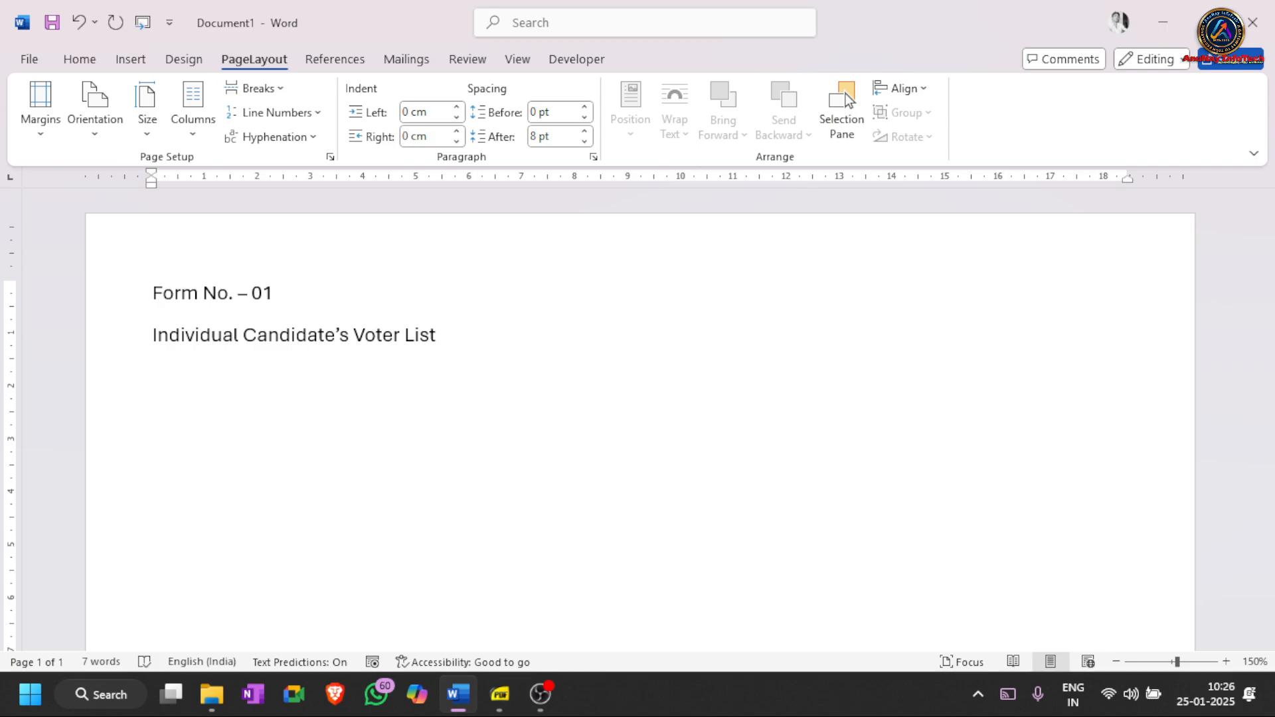
- Type the line 'Dated: - 25-01-2025 (Based On Cut-off Date)' and select all the text
{"action": "type", "text": "Date"}
{"action": "type", "text": "d: - 25-01-202"}
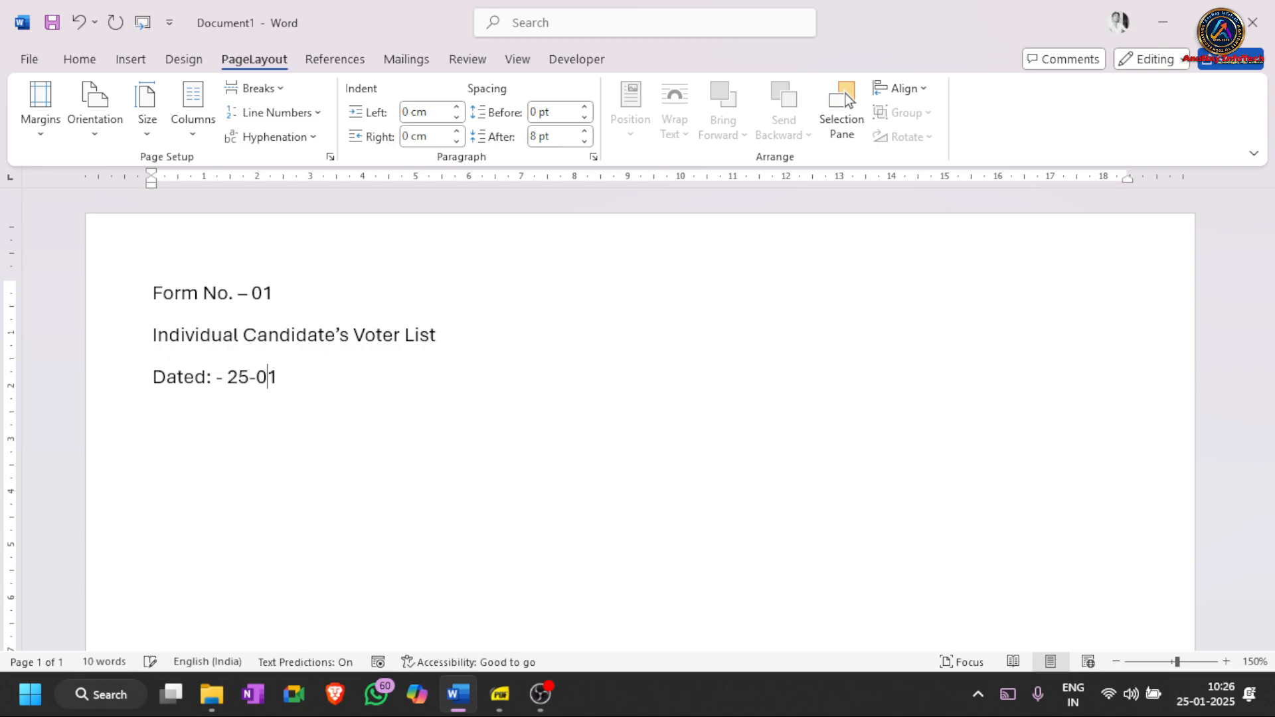
{"action": "type", "text": "5 ("}
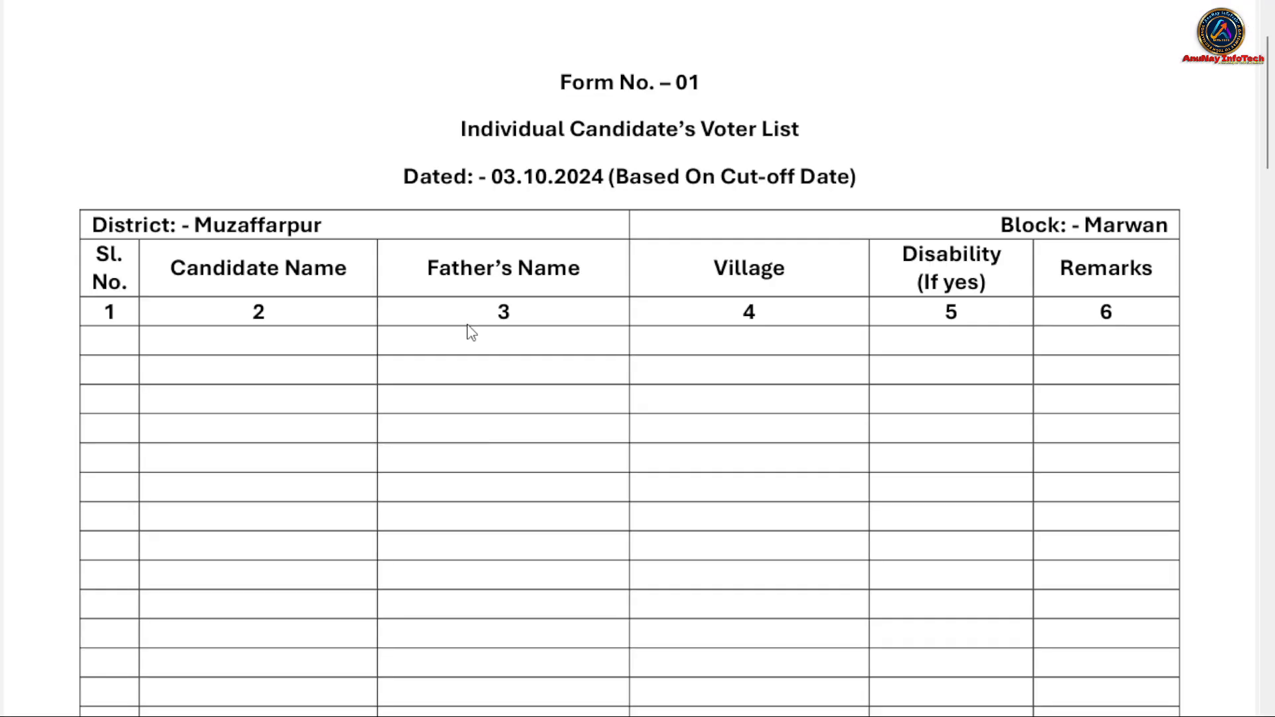
{"action": "key", "text": "alt+Tab"}
{"action": "type", "text": "Ba"}
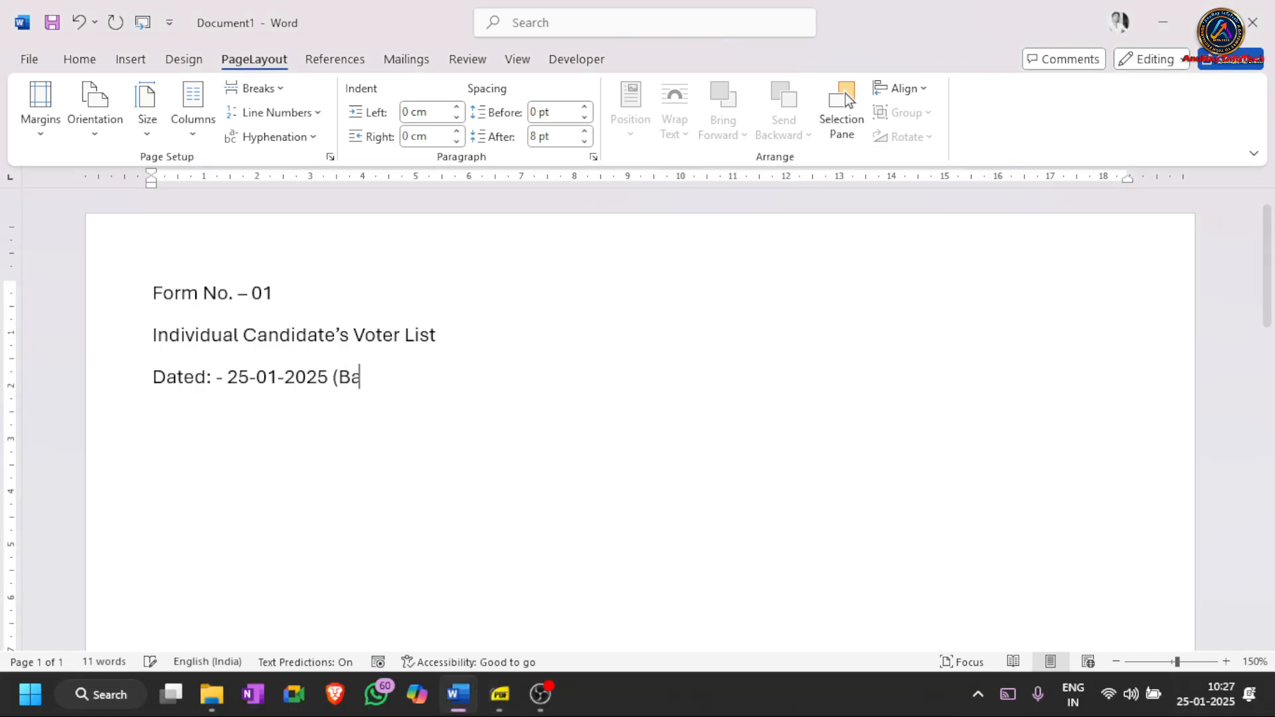
{"action": "type", "text": "sed On "}
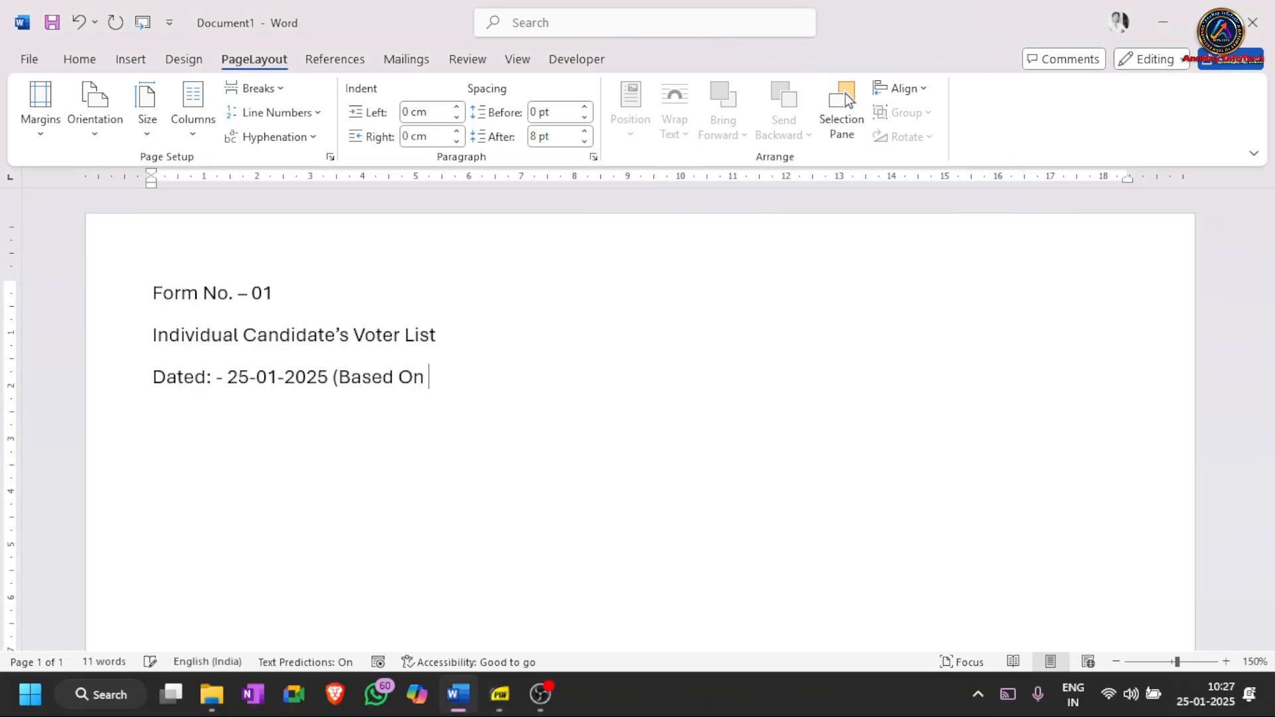
{"action": "type", "text": "Cut-off Date)"}
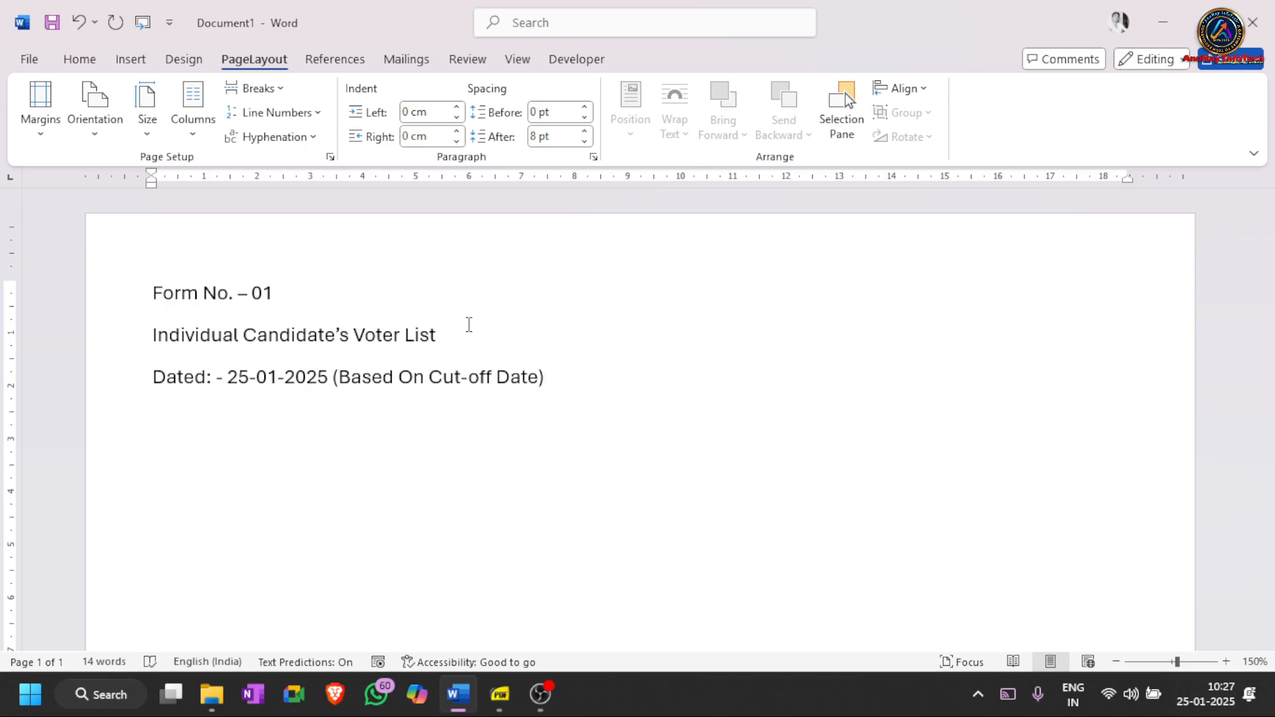
{"action": "key", "text": "ctrl+a"}
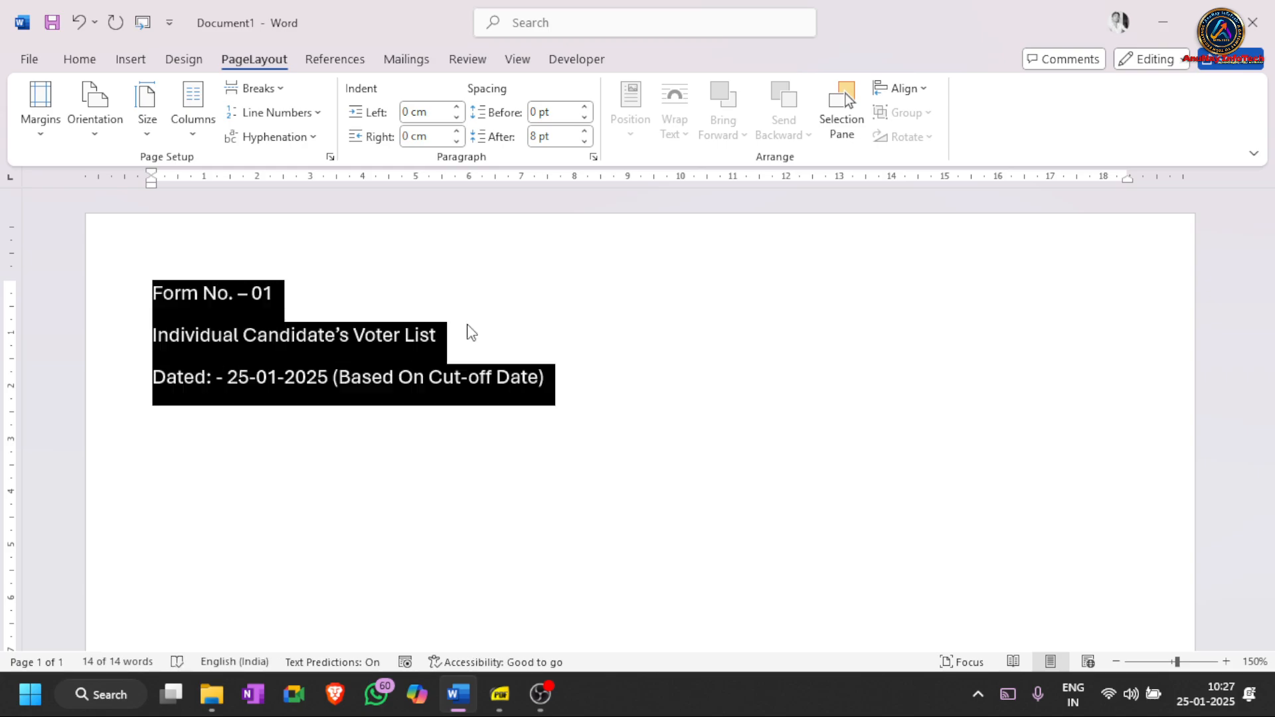
- Remove the stray indent before 'Form No. - 01' and center all three heading lines
{"action": "left_click", "coordinate": [576, 377]}
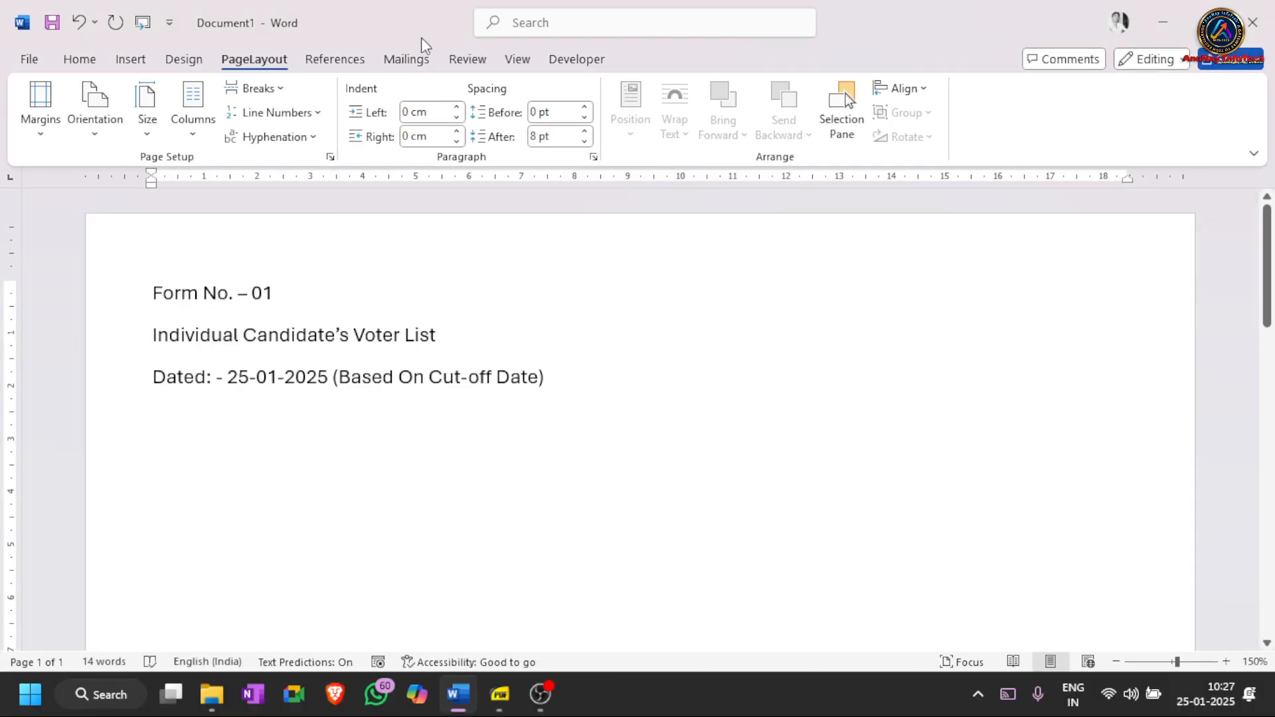
{"action": "key", "text": "ctrl+a"}
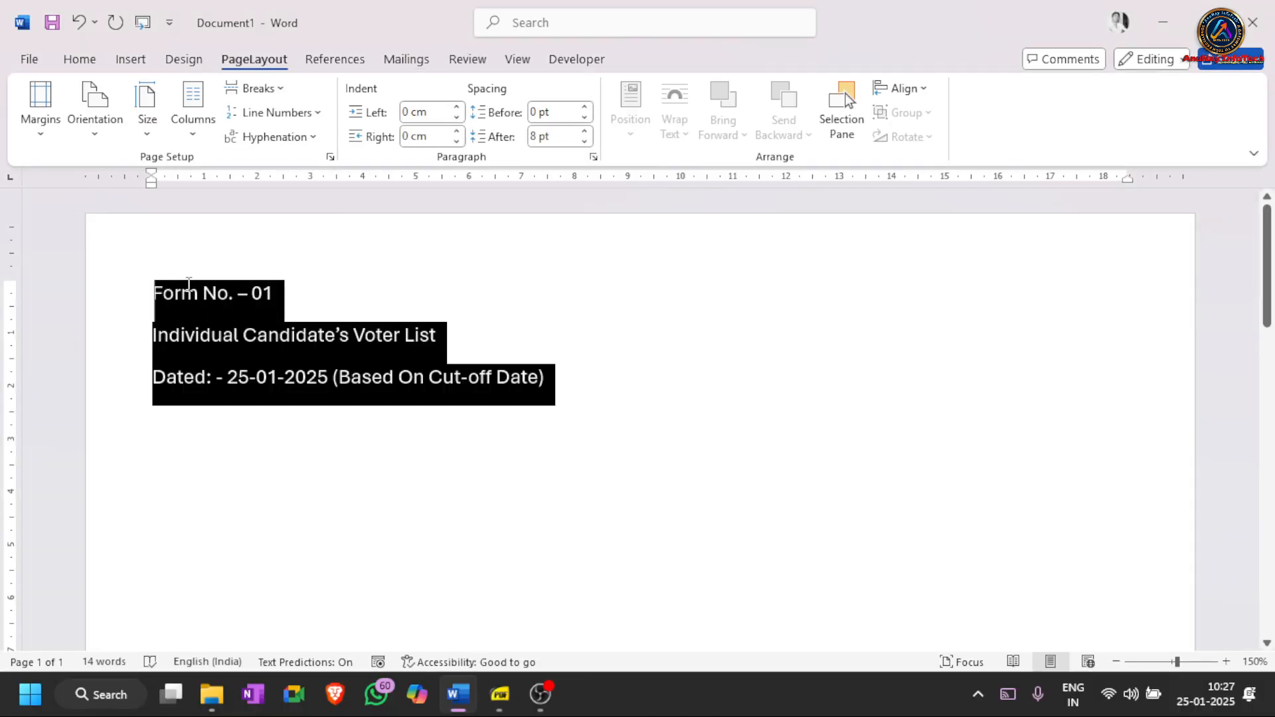
{"action": "left_click", "coordinate": [153, 293]}
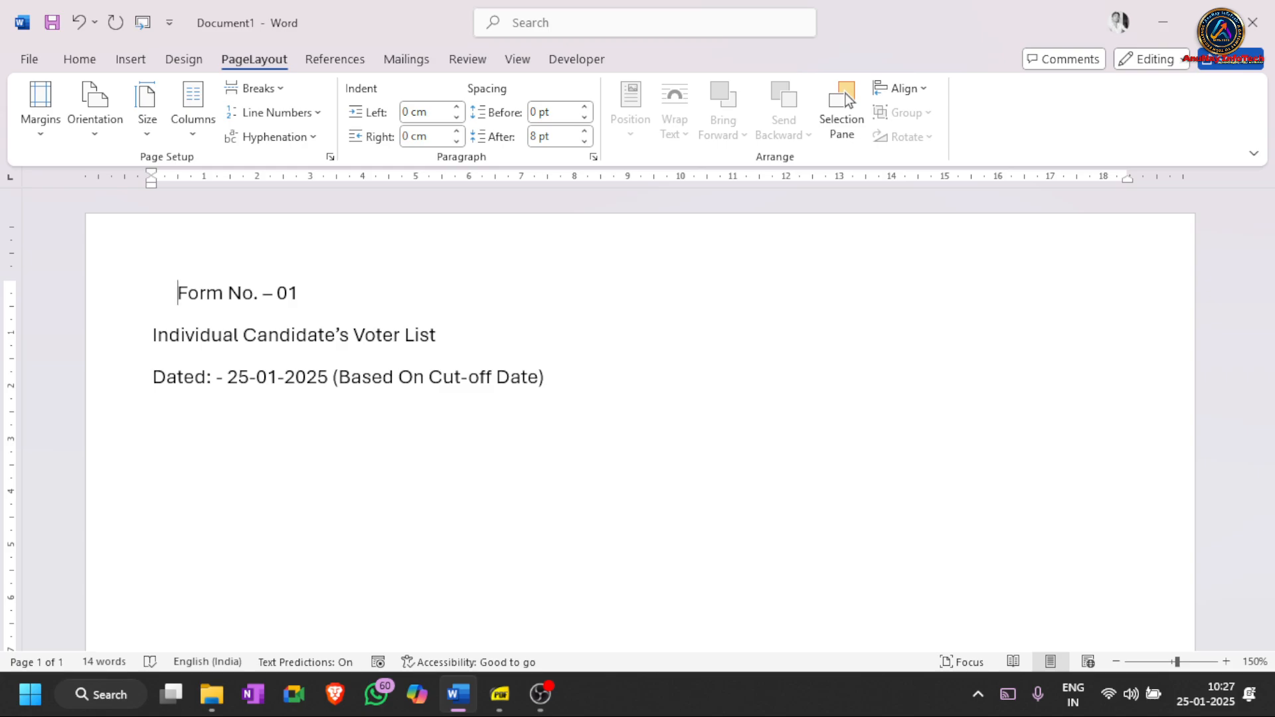
{"action": "key", "text": "BackSpace"}
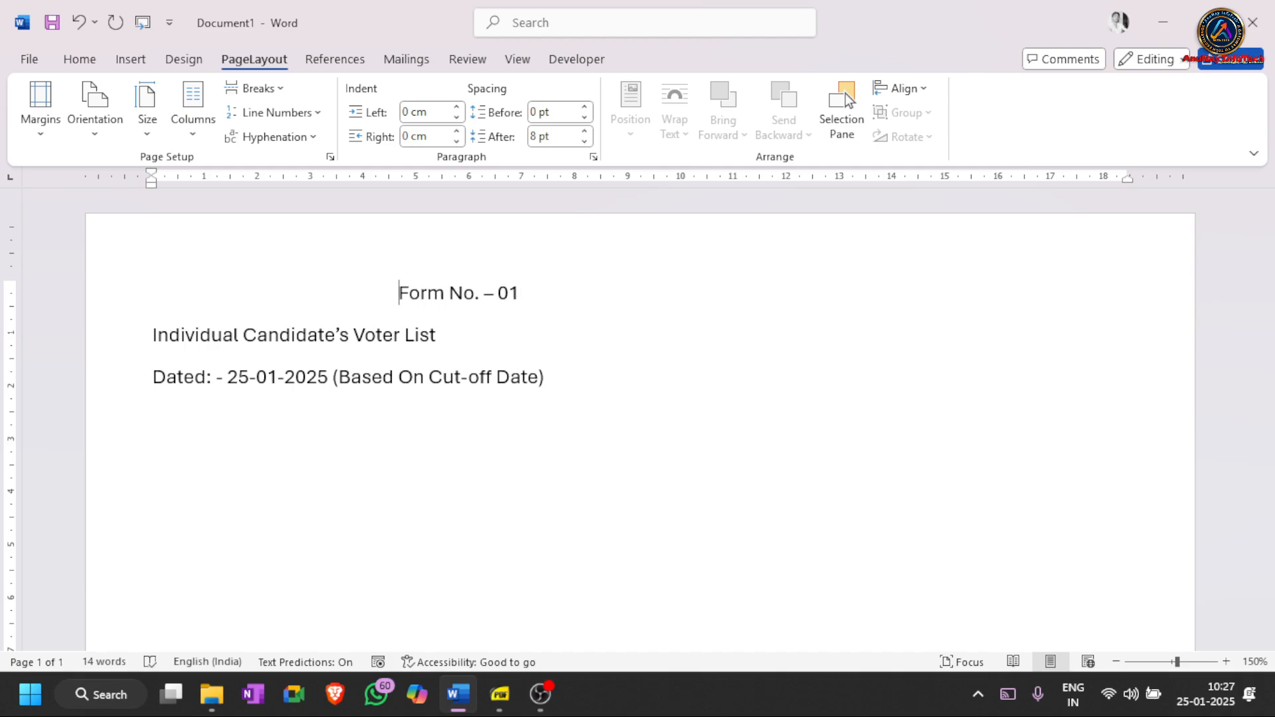
{"action": "key", "text": "ctrl+z"}
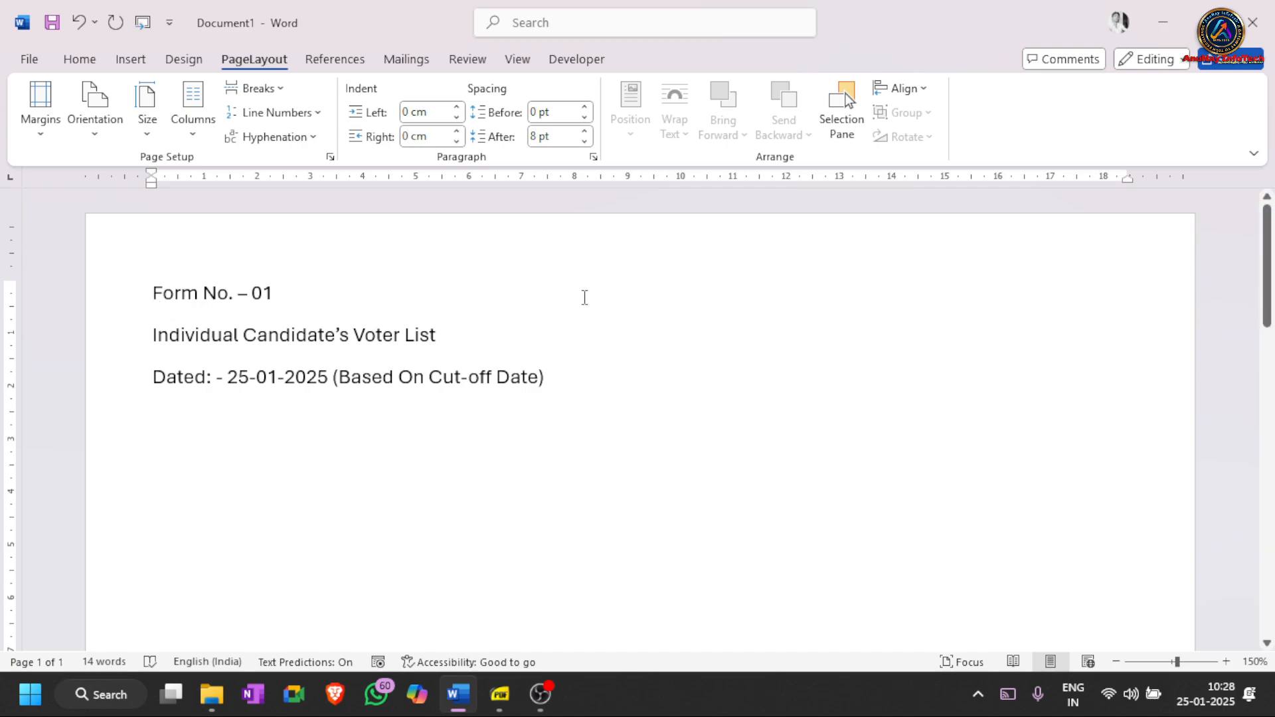
{"action": "left_click_drag", "start_coordinate": [580, 381], "coordinate": [162, 295]}
{"action": "key", "text": "ctrl+e"}
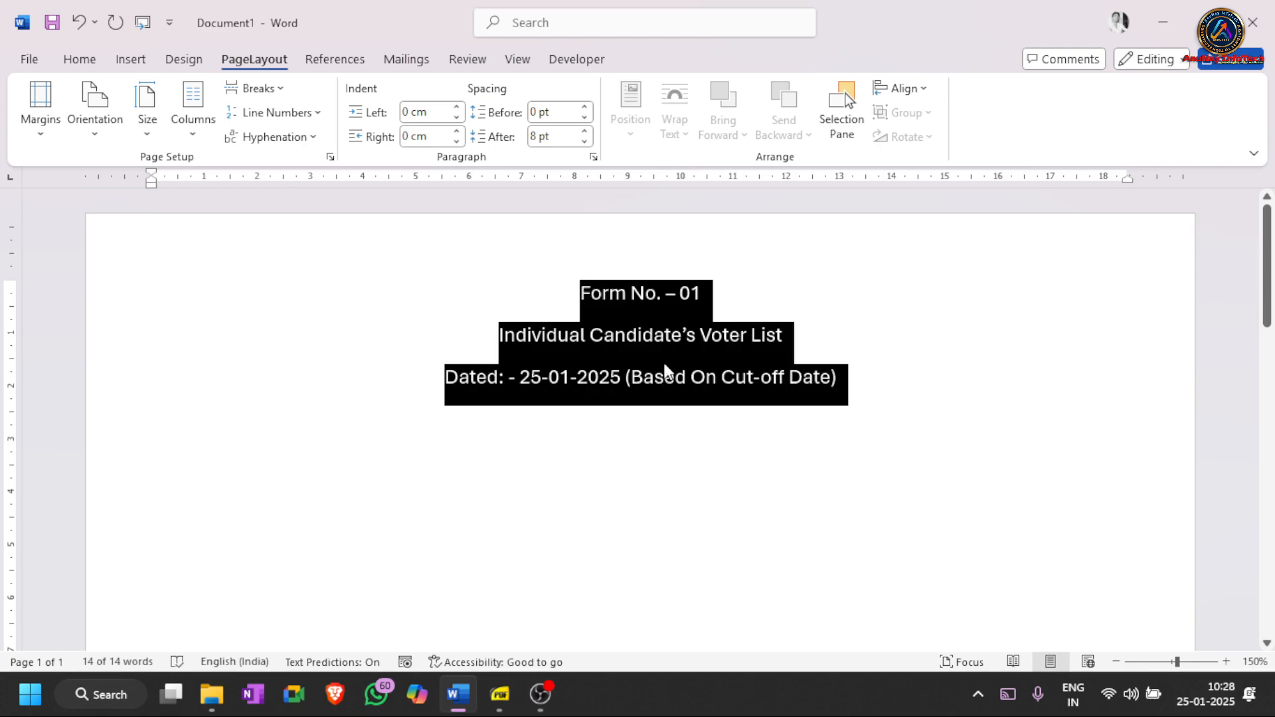
- Set the heading to Aparajita 12 pt with tighter line spacing
{"action": "left_click", "coordinate": [75, 64]}
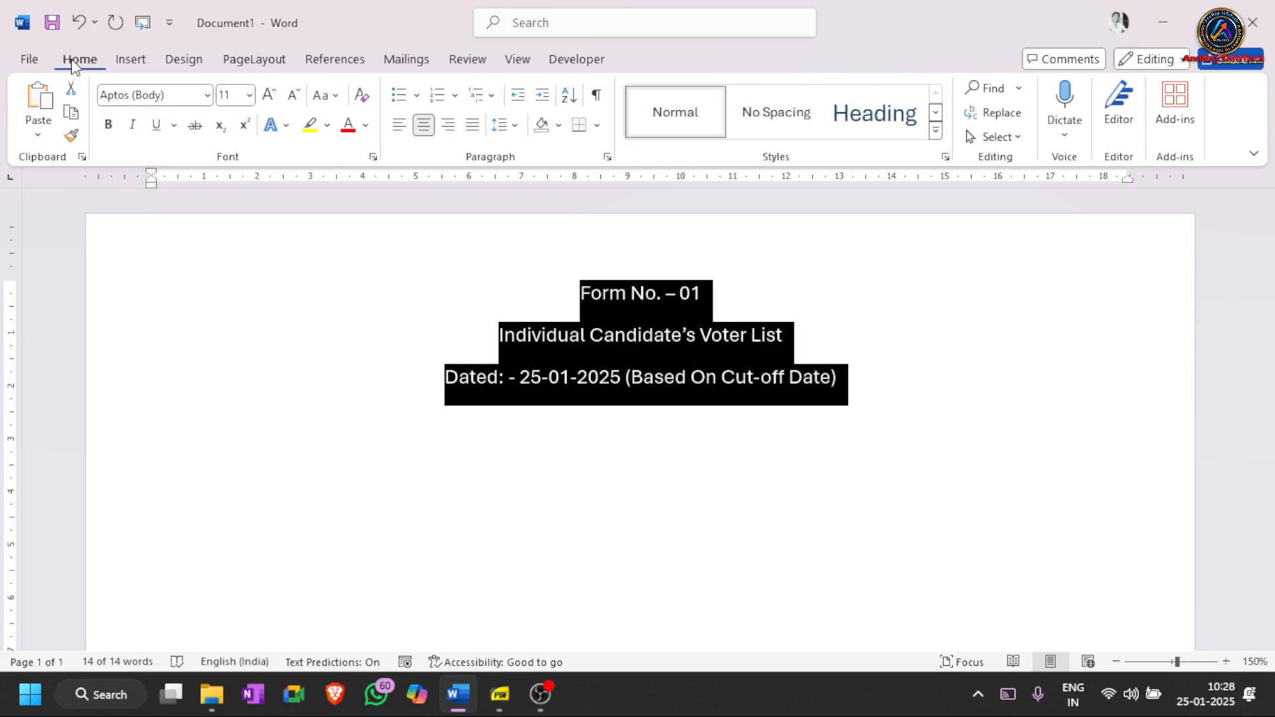
{"action": "left_click", "coordinate": [207, 97]}
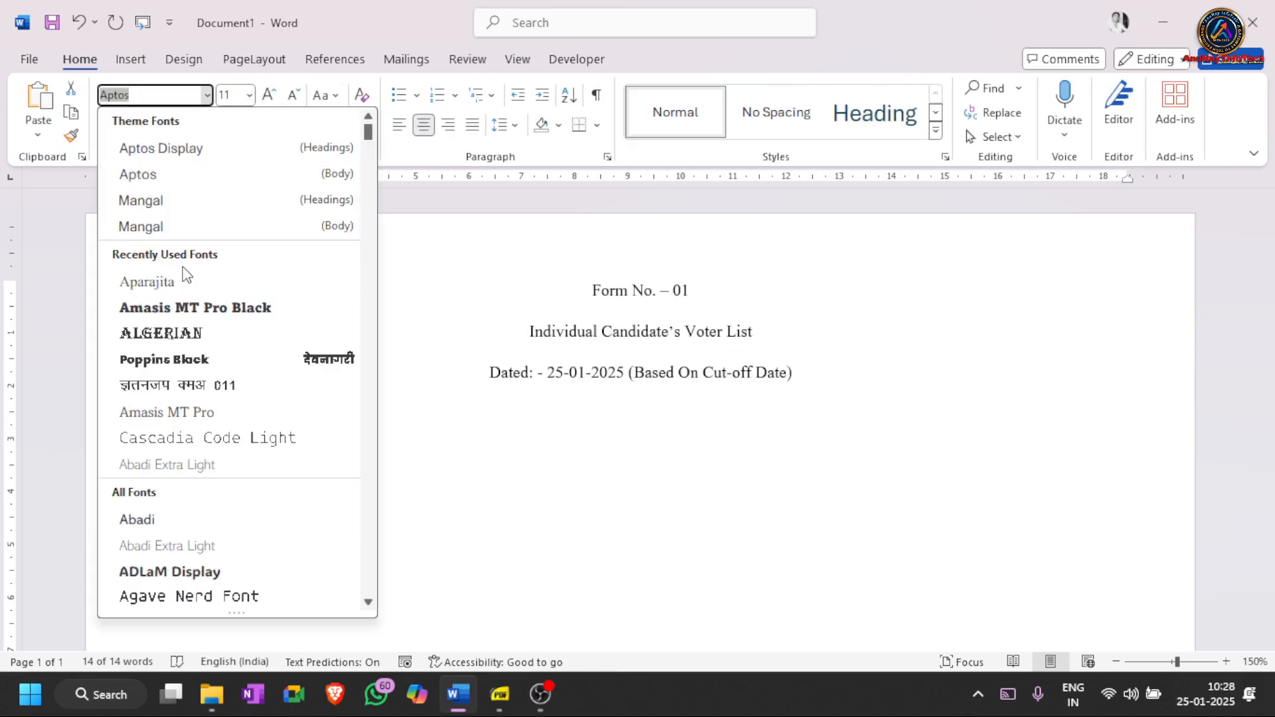
{"action": "left_click", "coordinate": [181, 282]}
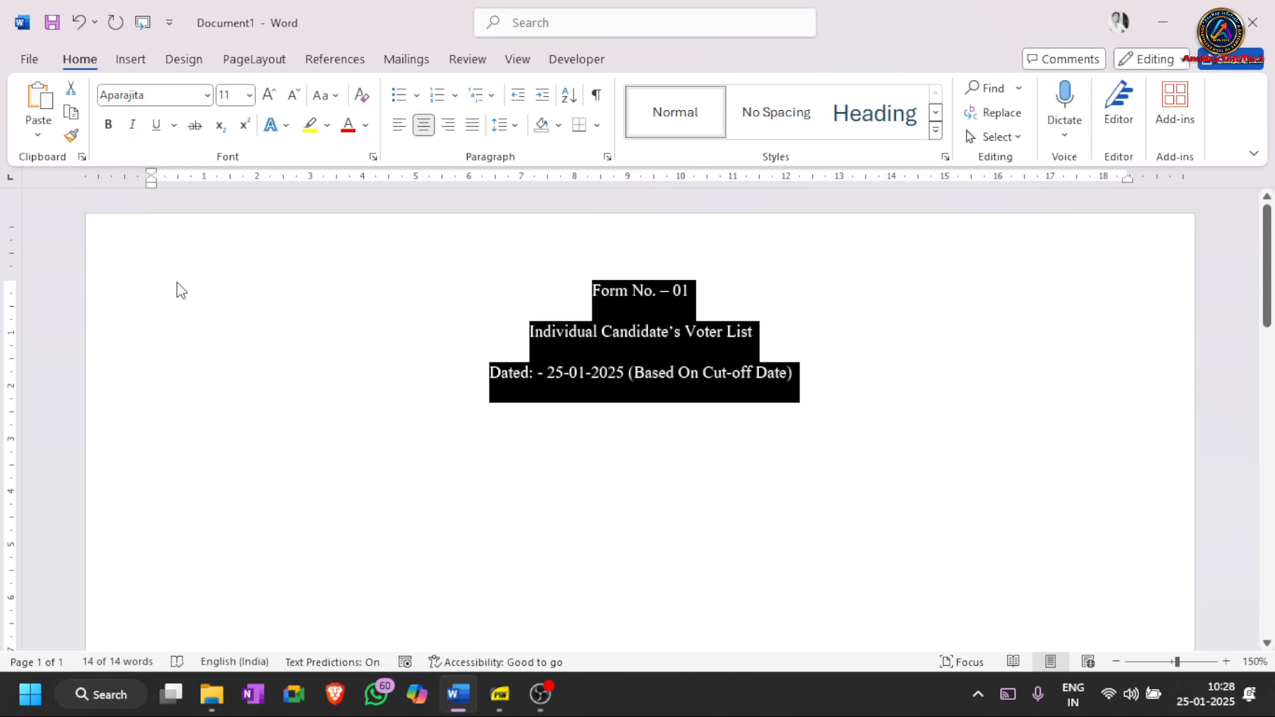
{"action": "key", "text": "ctrl+bracketright"}
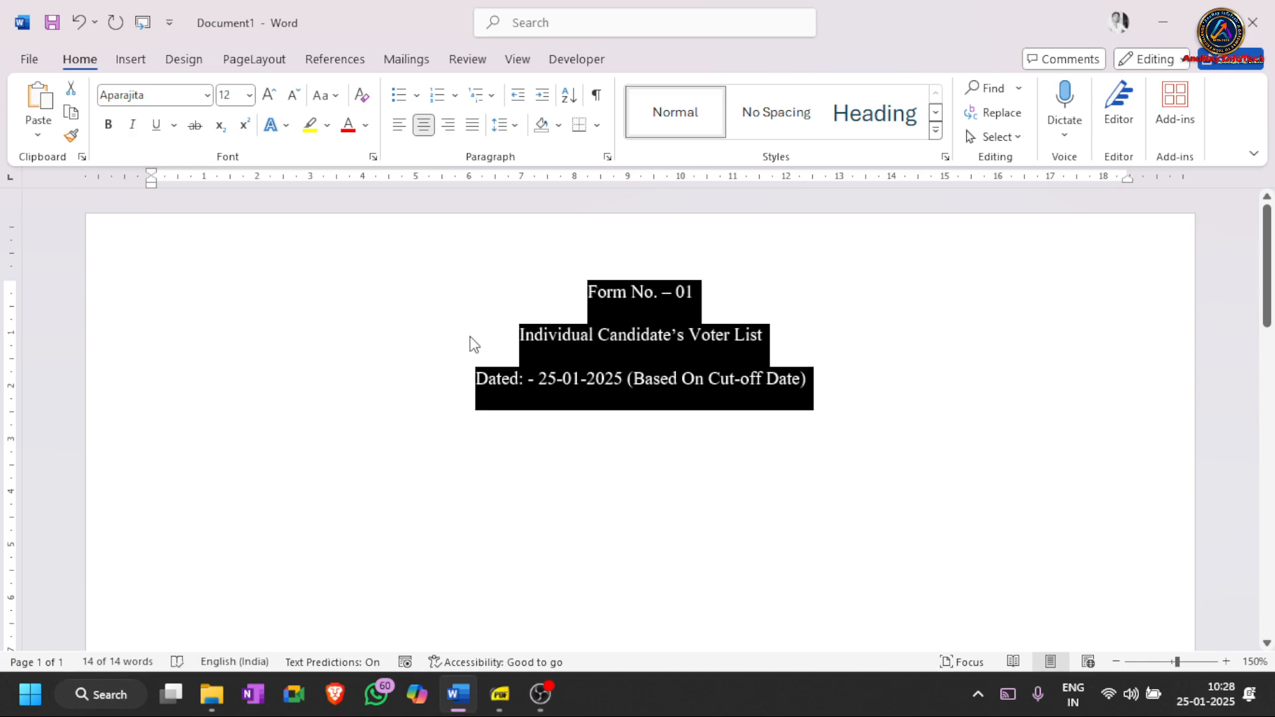
{"action": "left_click", "coordinate": [511, 138]}
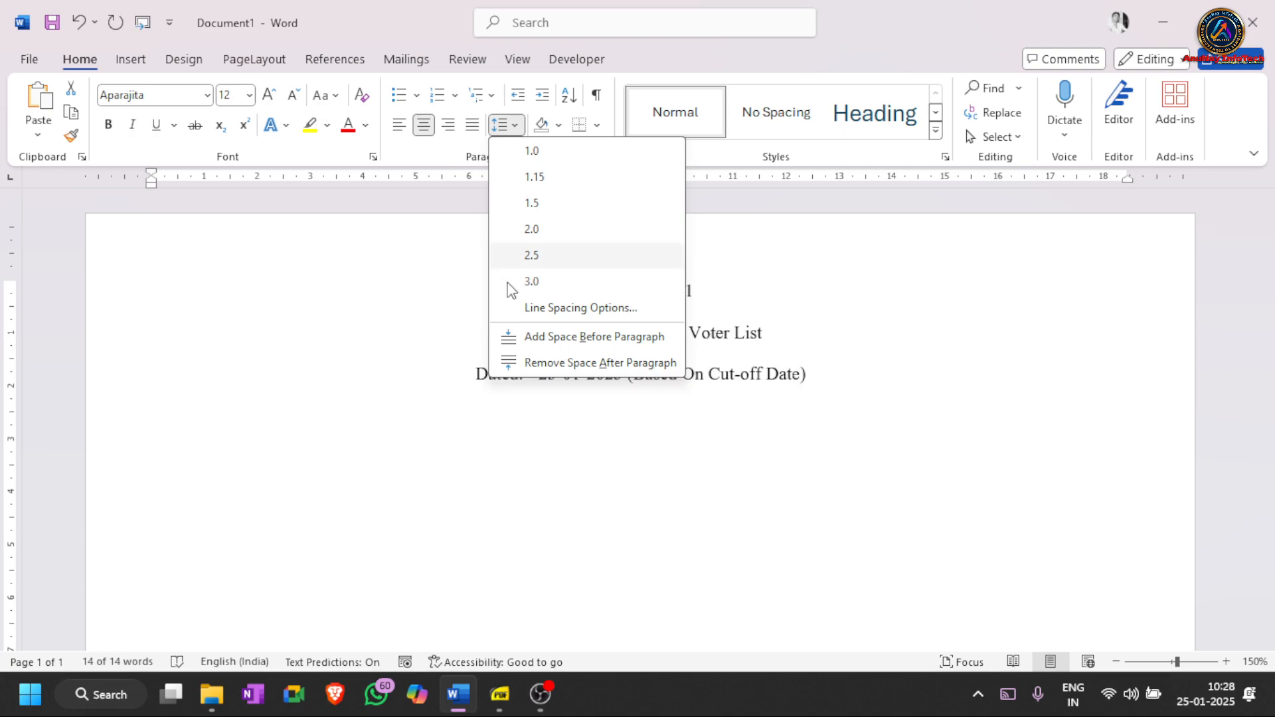
{"action": "left_click", "coordinate": [554, 364]}
- Bold all three heading lines and add a left-aligned empty line below them
{"action": "key", "text": "ctrl+a"}
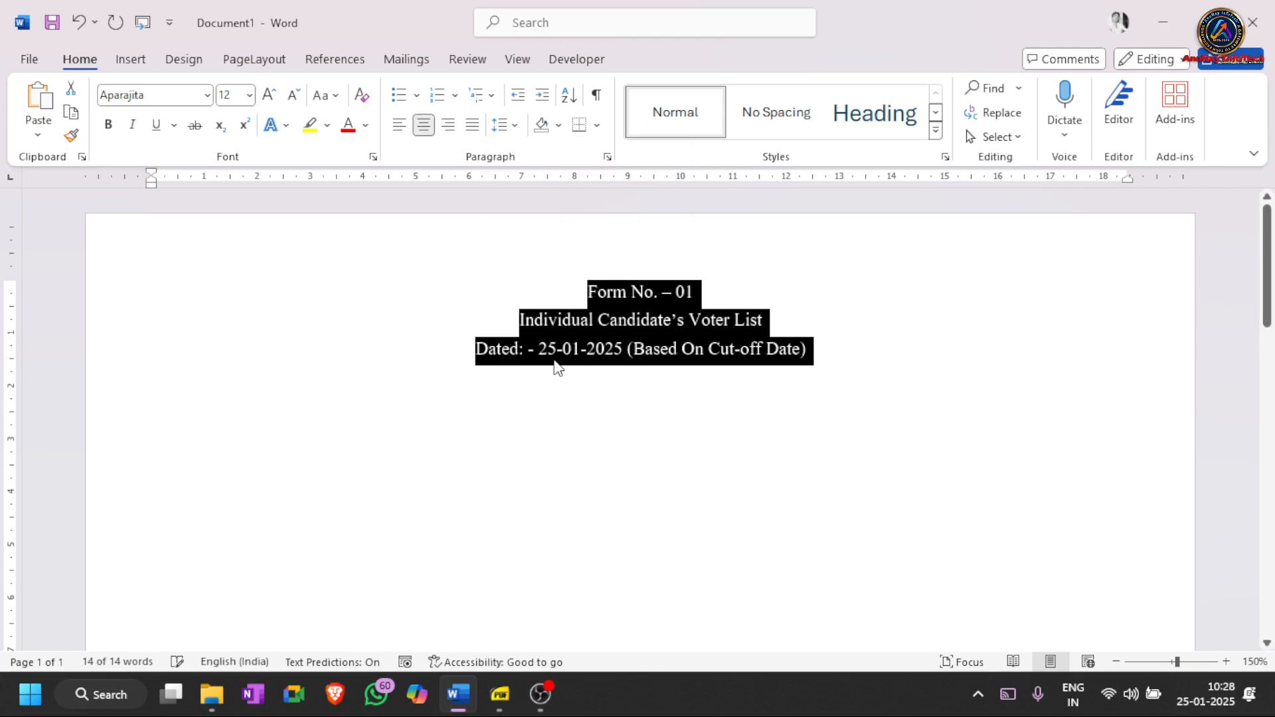
{"action": "key", "text": "ctrl+b"}
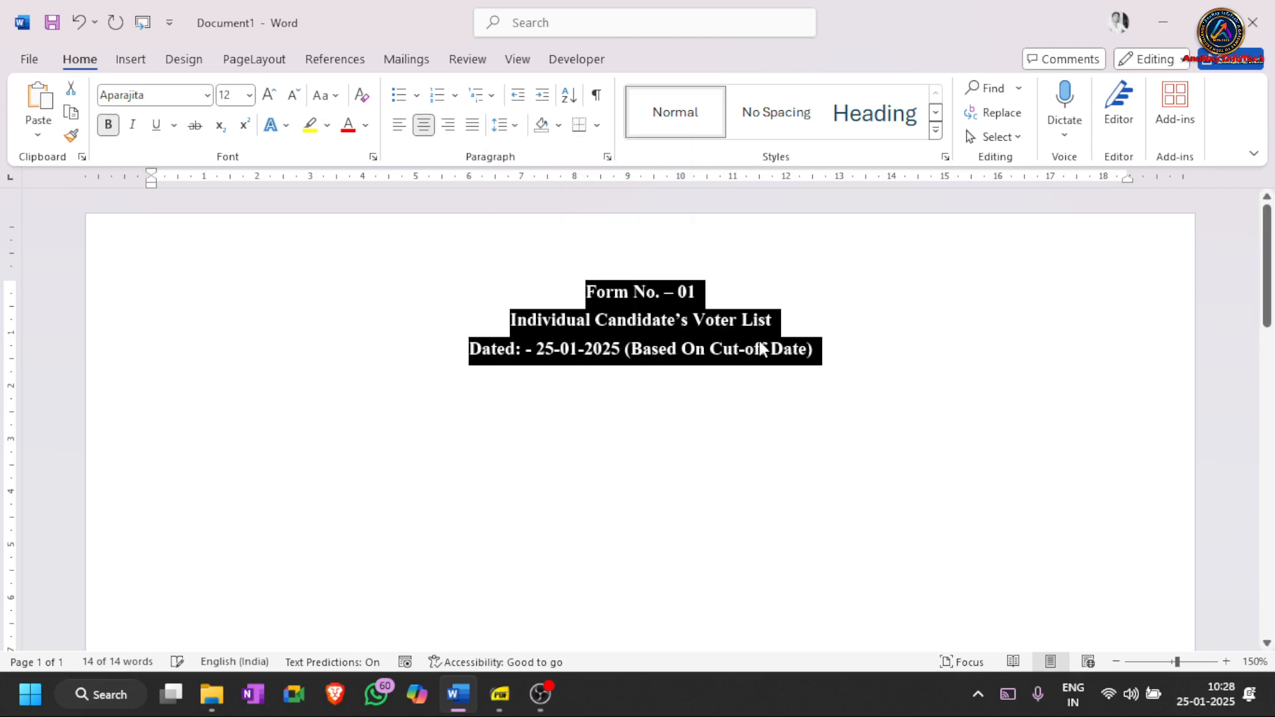
{"action": "key", "text": "Right"}
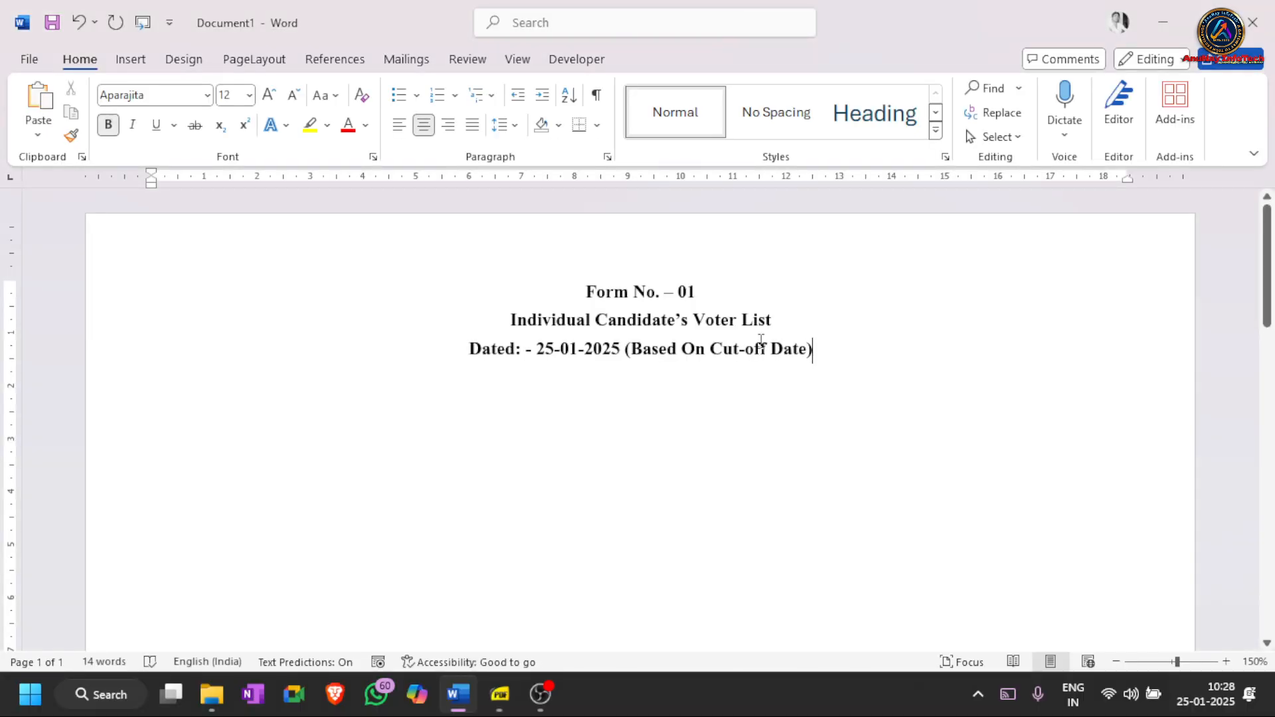
{"action": "key", "text": "Return"}
{"action": "key", "text": "ctrl+l"}
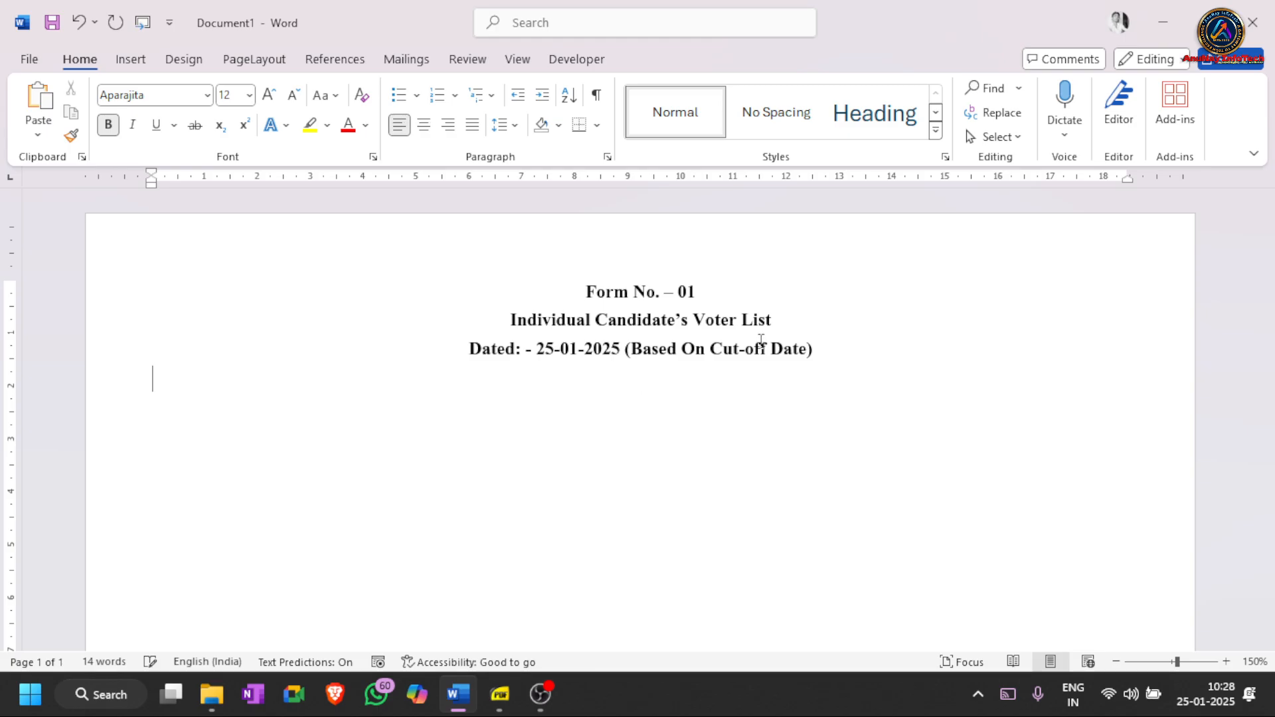
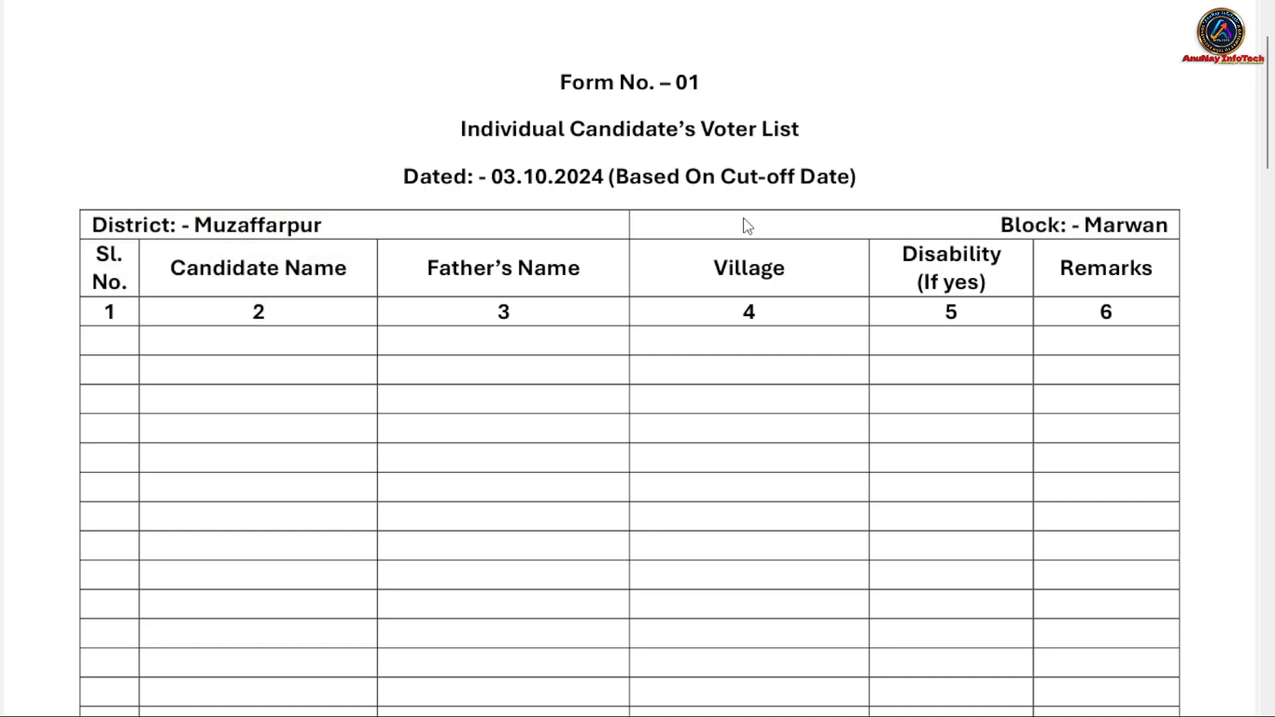
- Highlight 'Block' on the sample form image, then select the table's first three top-row cells in Word
{"action": "left_click_drag", "start_coordinate": [1000, 225], "coordinate": [1124, 229]}
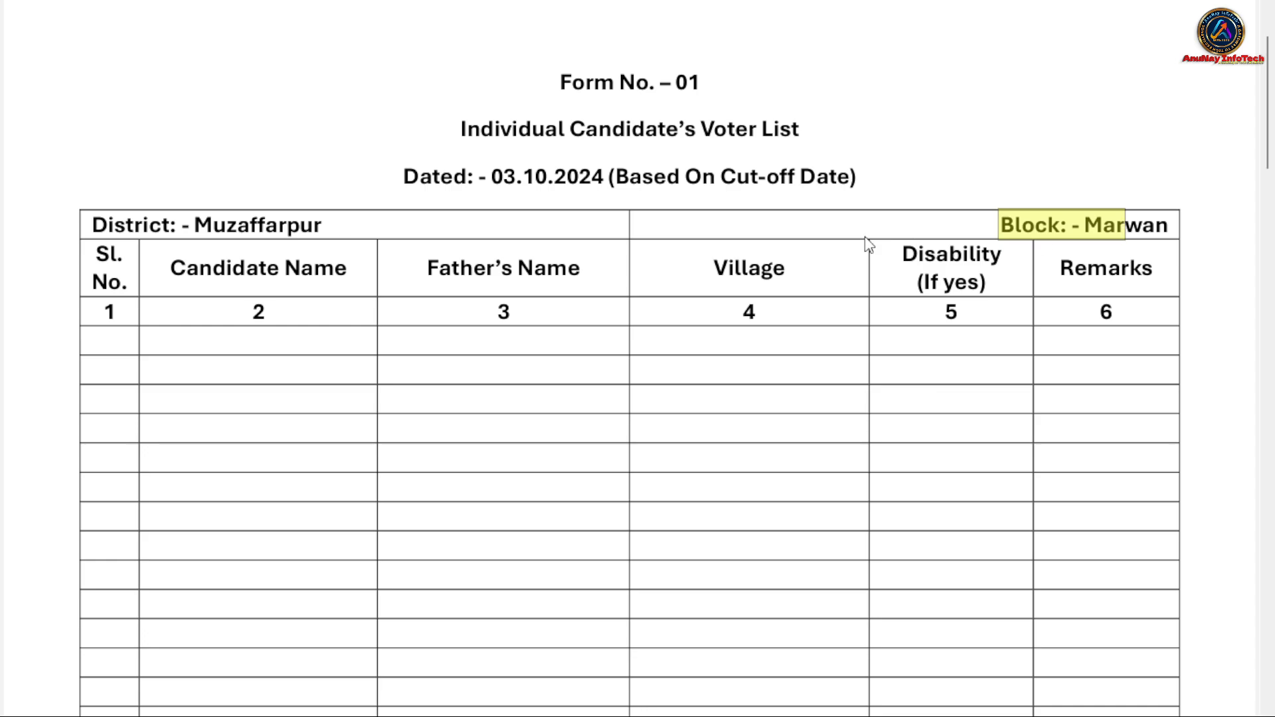
{"action": "left_click_drag", "start_coordinate": [623, 224], "coordinate": [634, 226]}
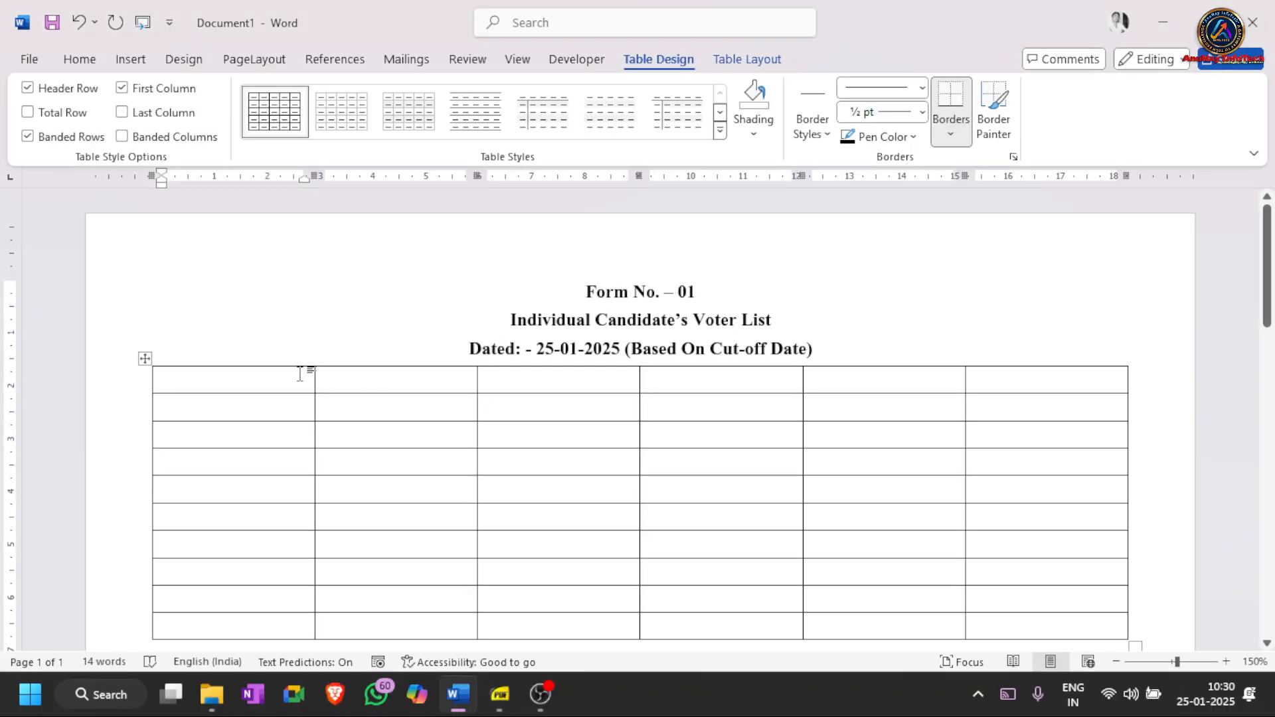
{"action": "left_click_drag", "start_coordinate": [316, 373], "coordinate": [346, 375]}
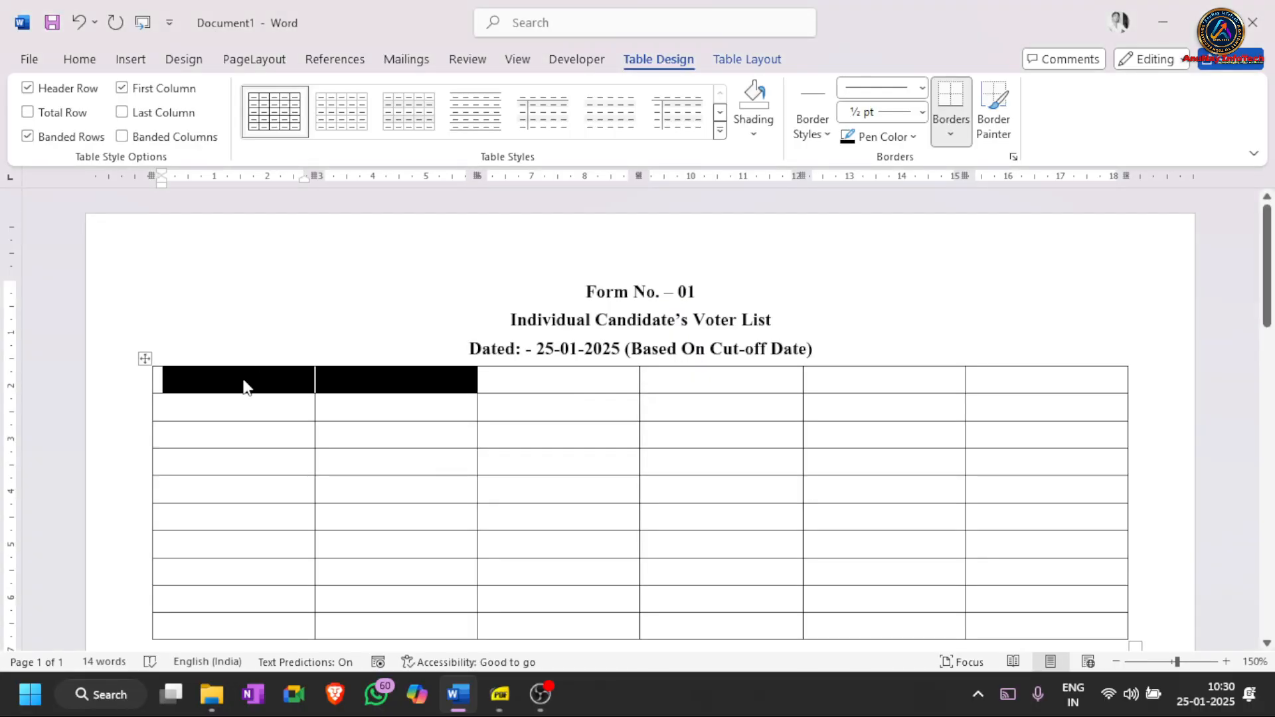
{"action": "left_click", "coordinate": [240, 391]}
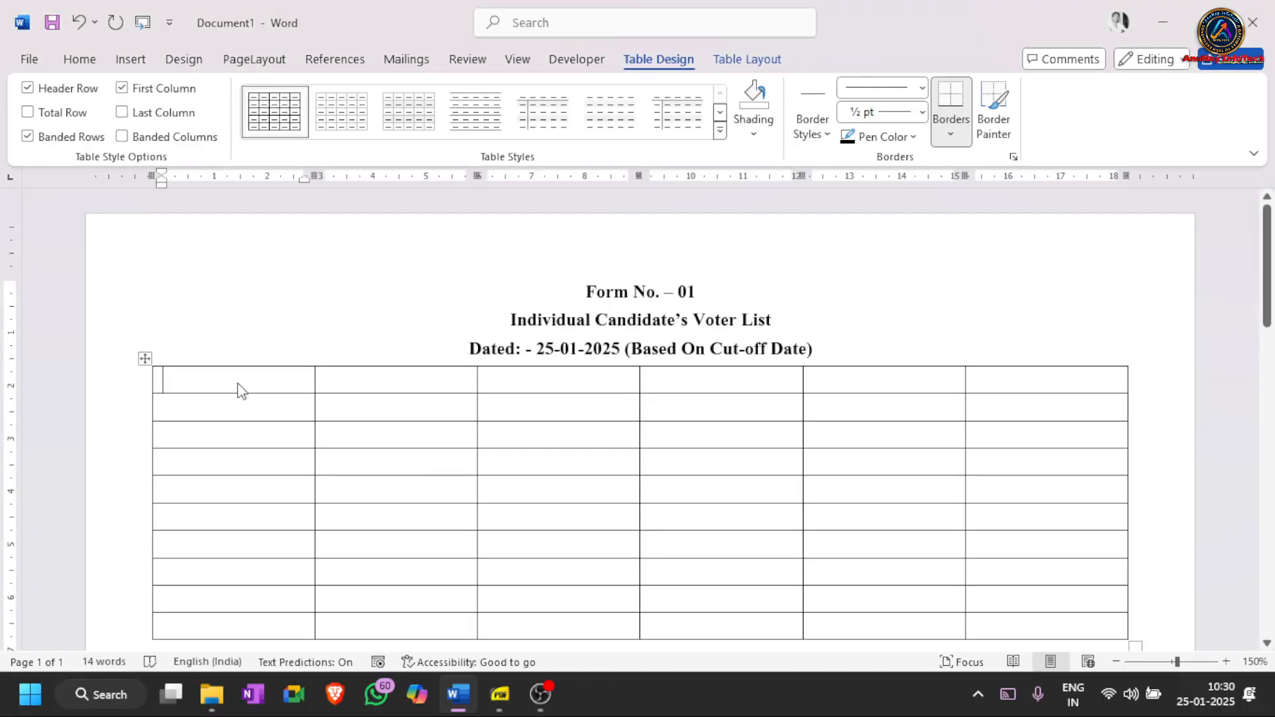
{"action": "left_click_drag", "start_coordinate": [233, 379], "coordinate": [511, 379]}
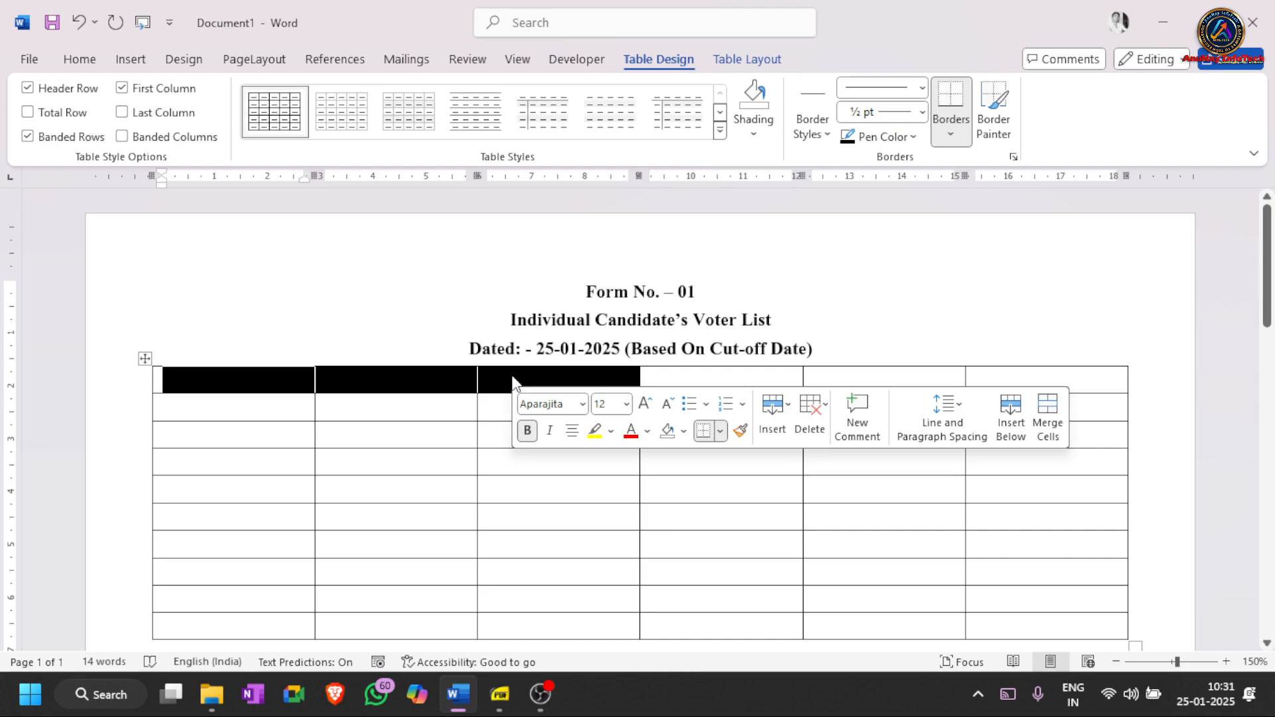
- Merge the top row's left three cells into one and its right three cells into another
{"action": "left_click", "coordinate": [512, 382]}
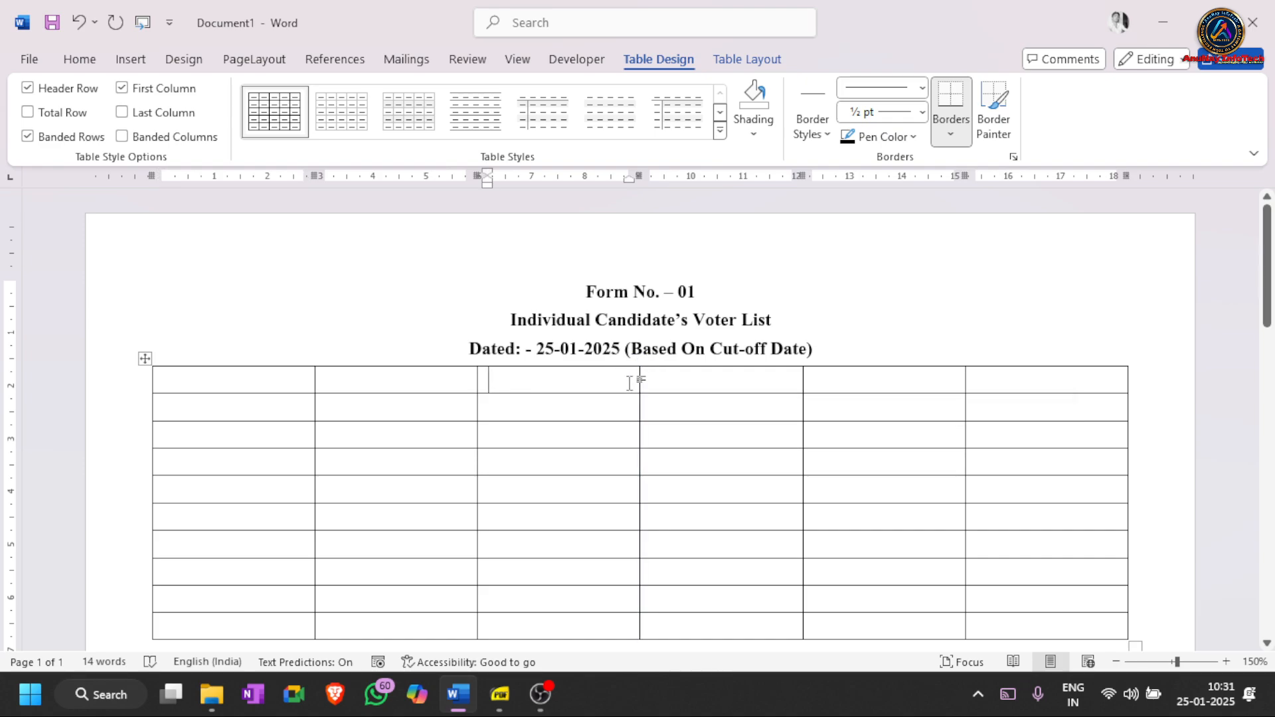
{"action": "left_click_drag", "start_coordinate": [526, 379], "coordinate": [269, 364]}
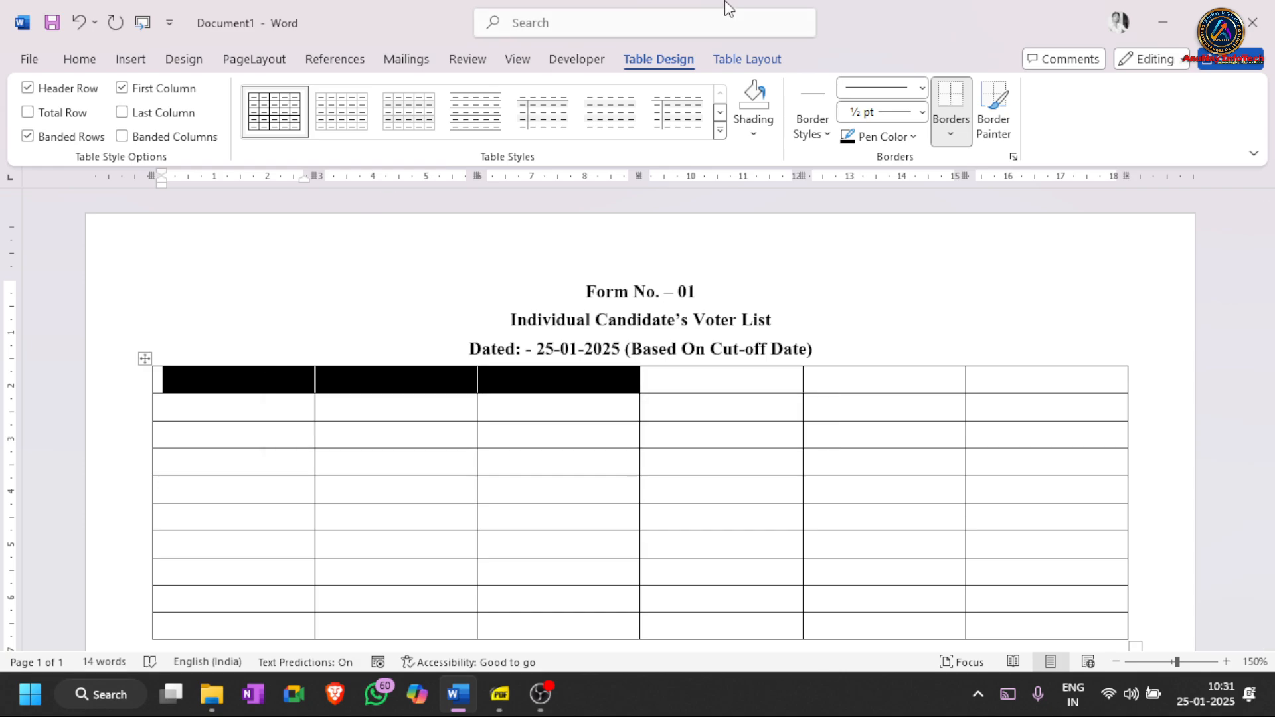
{"action": "left_click", "coordinate": [746, 58]}
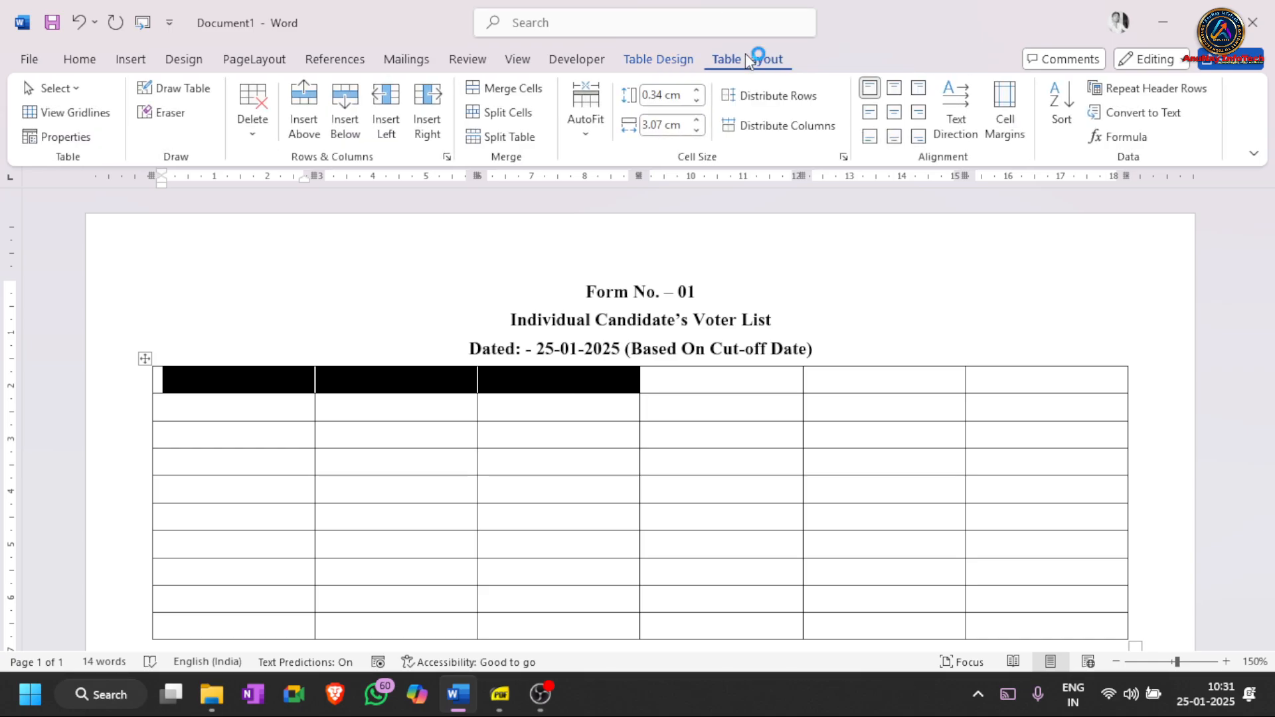
{"action": "left_click", "coordinate": [497, 93]}
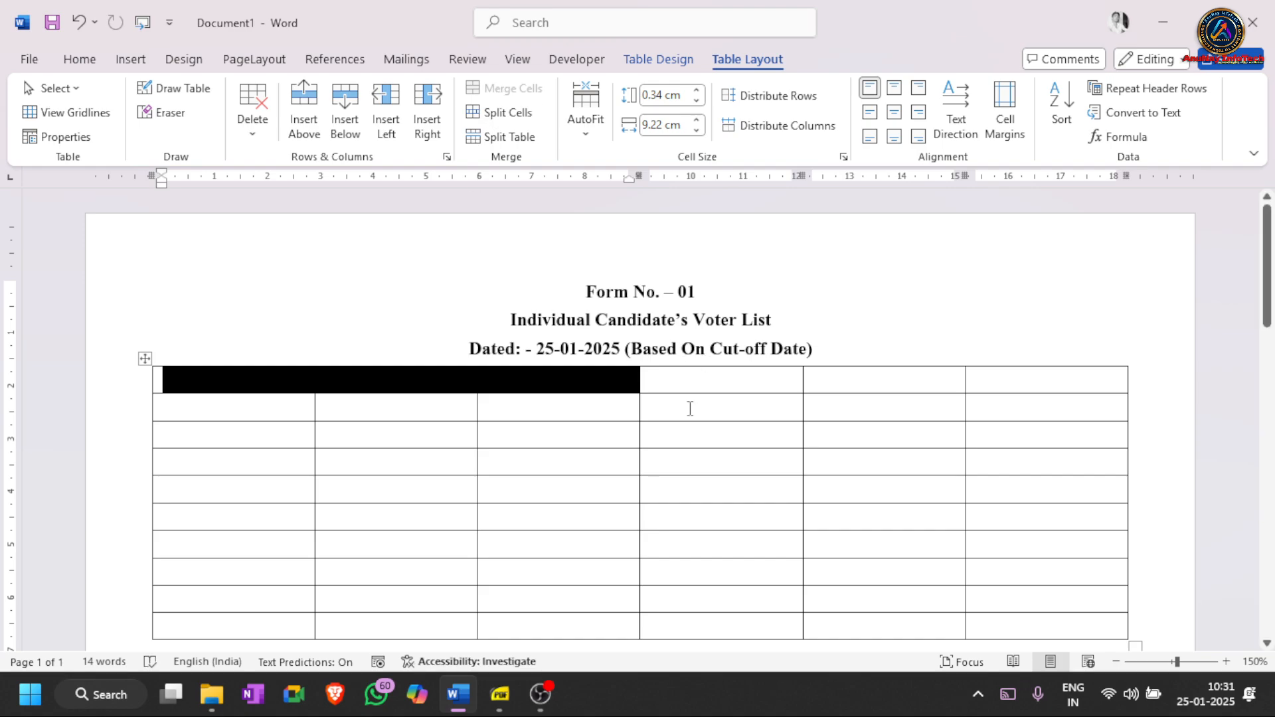
{"action": "left_click_drag", "start_coordinate": [743, 387], "coordinate": [1067, 371]}
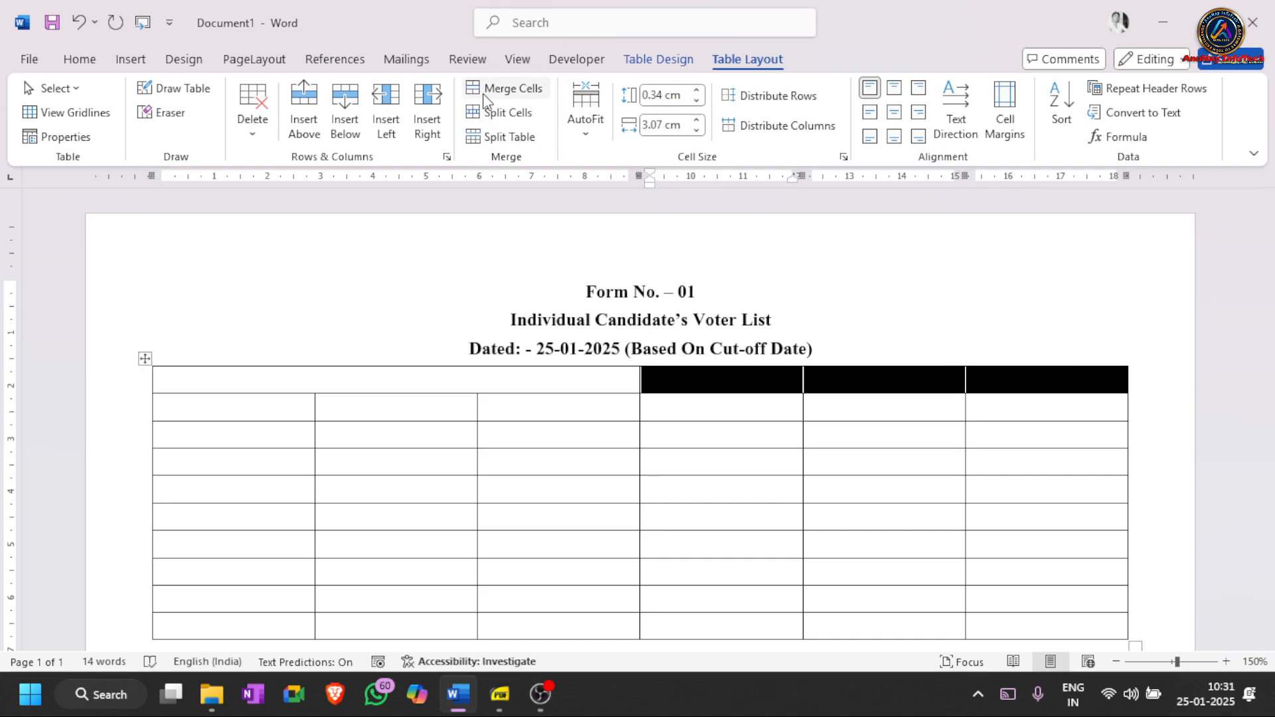
{"action": "left_click", "coordinate": [498, 91]}
{"action": "left_click_drag", "start_coordinate": [597, 380], "coordinate": [734, 383]}
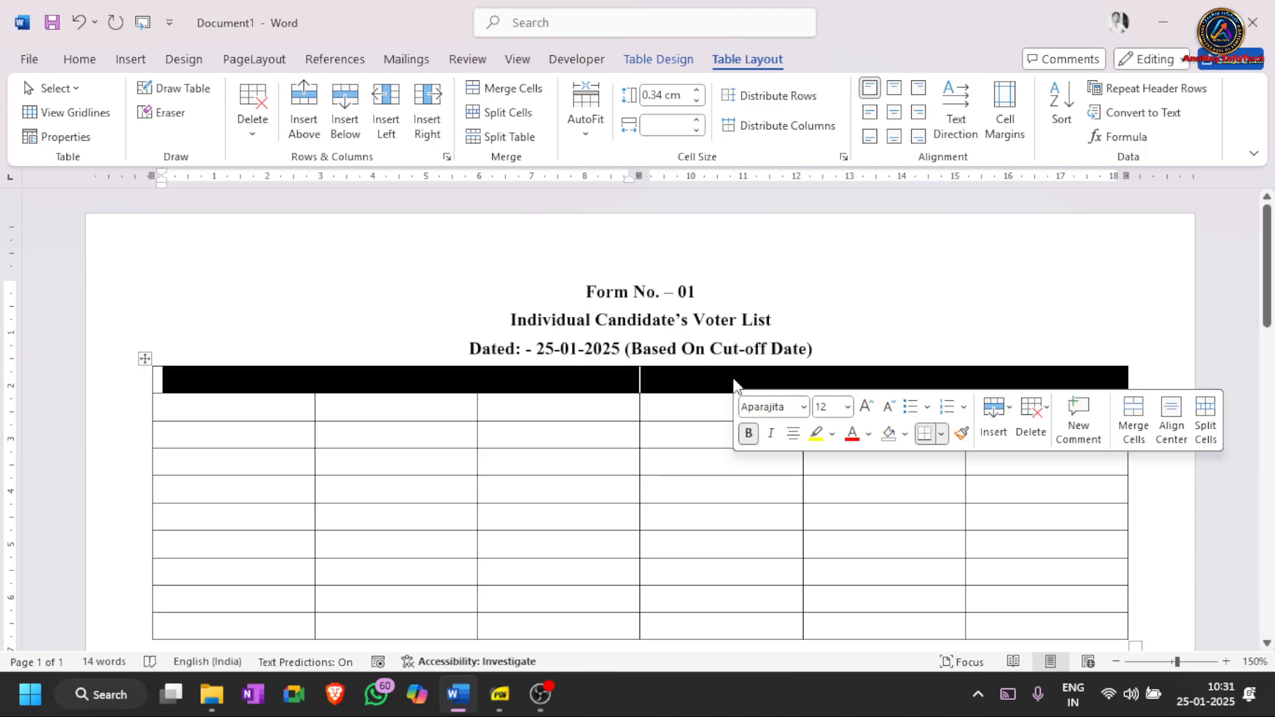
{"action": "left_click", "coordinate": [734, 382]}
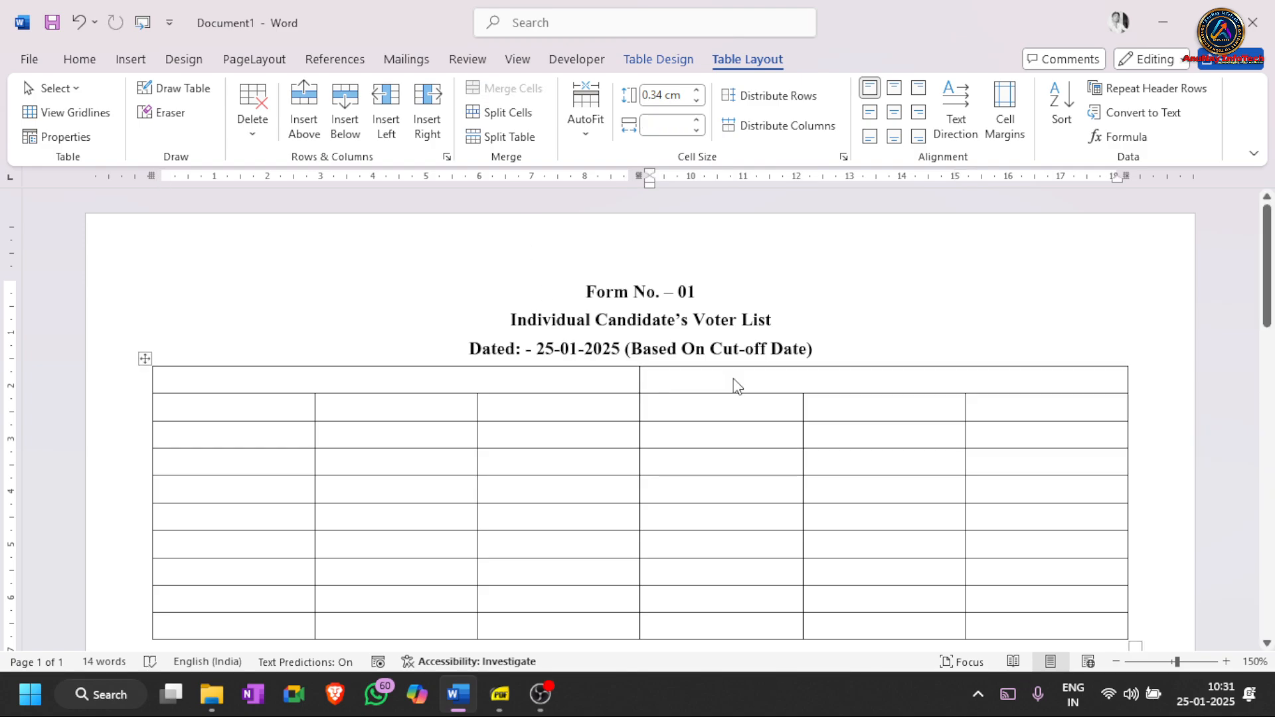
- Type placeholder text into both merged header cells and right-align the right cell's text
{"action": "left_click_drag", "start_coordinate": [671, 378], "coordinate": [567, 382]}
{"action": "left_click", "coordinate": [568, 383]}
{"action": "type", "text": "isdfhisahfi"}
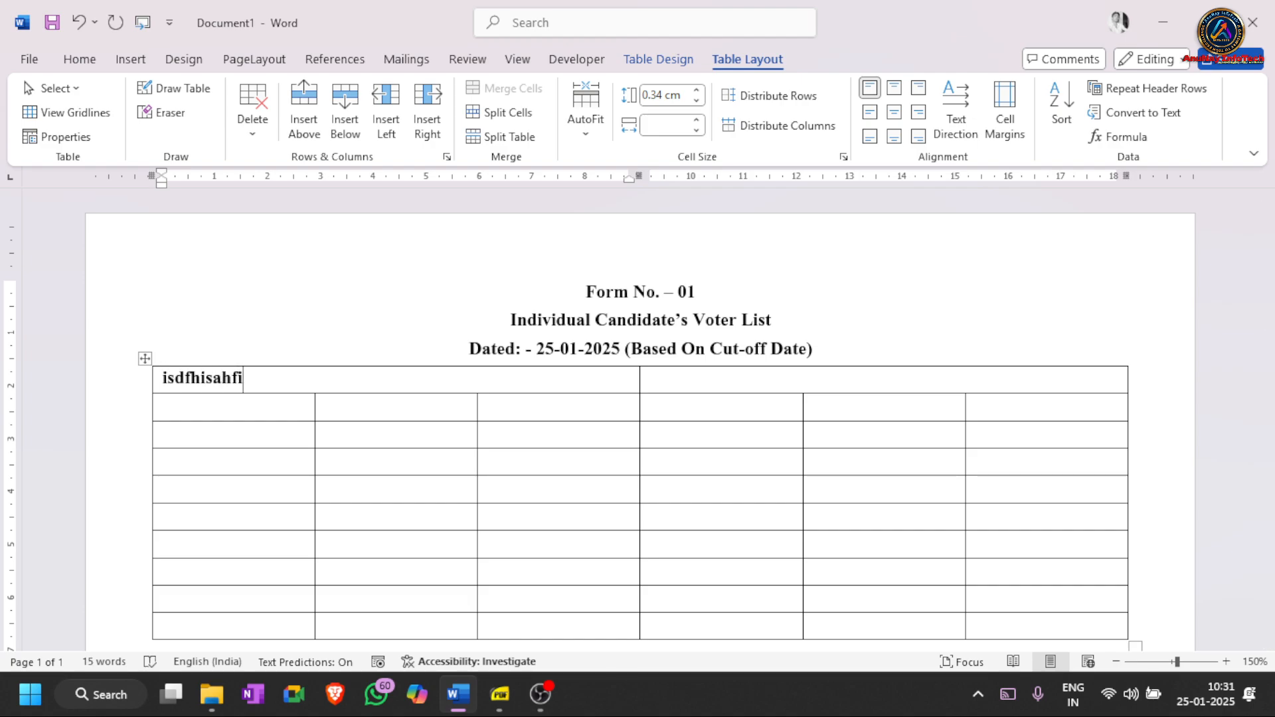
{"action": "type", "text": "`"}
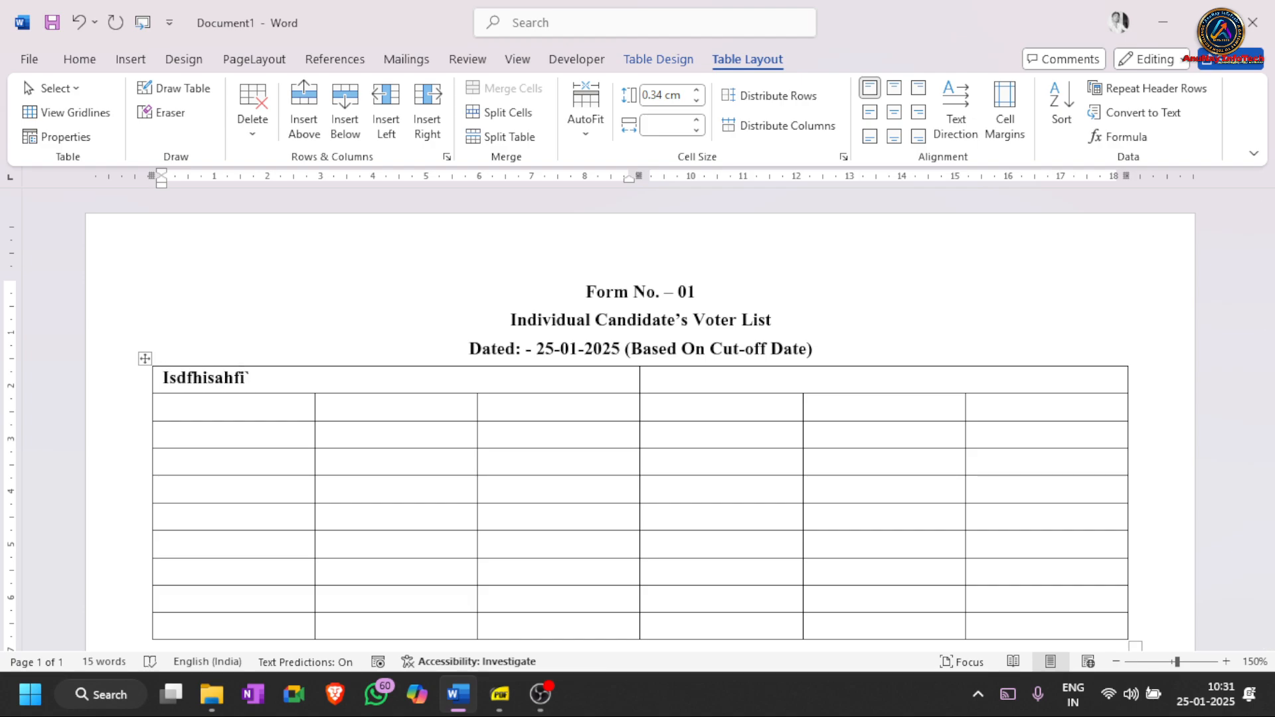
{"action": "key", "text": "Tab"}
{"action": "type", "text": "lkdkfhdfh"}
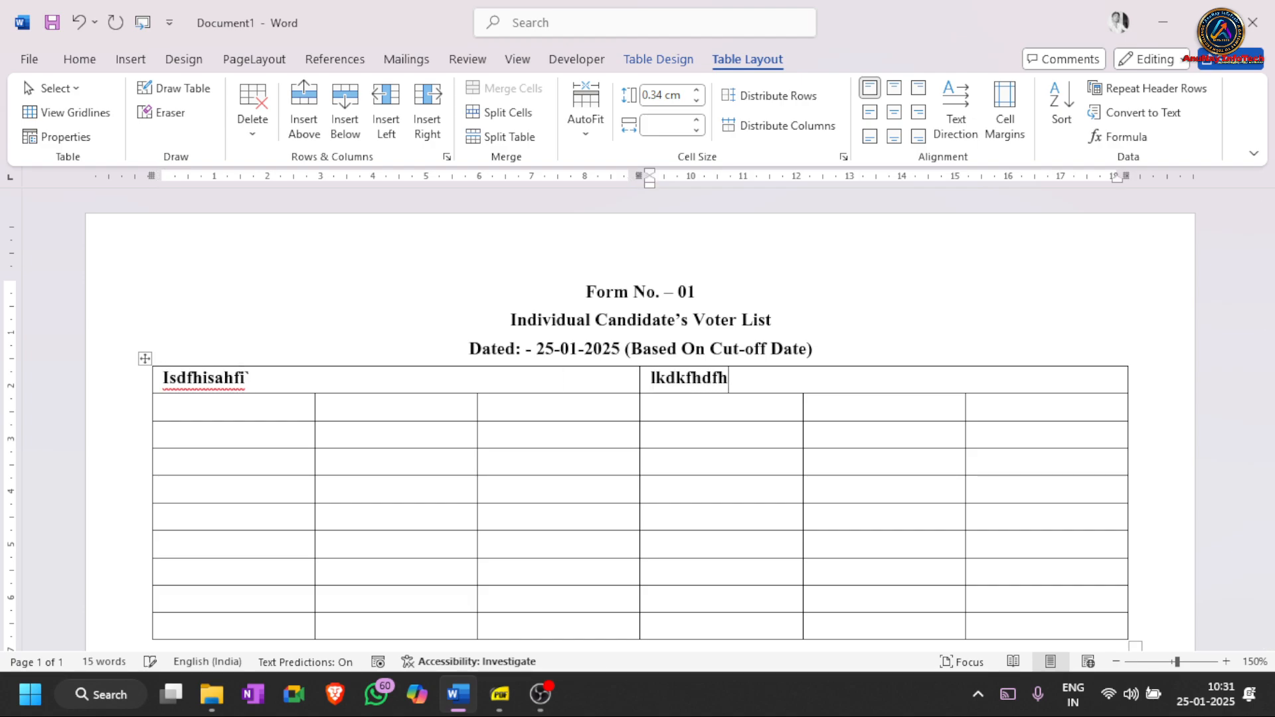
{"action": "key", "text": "ctrl+r"}
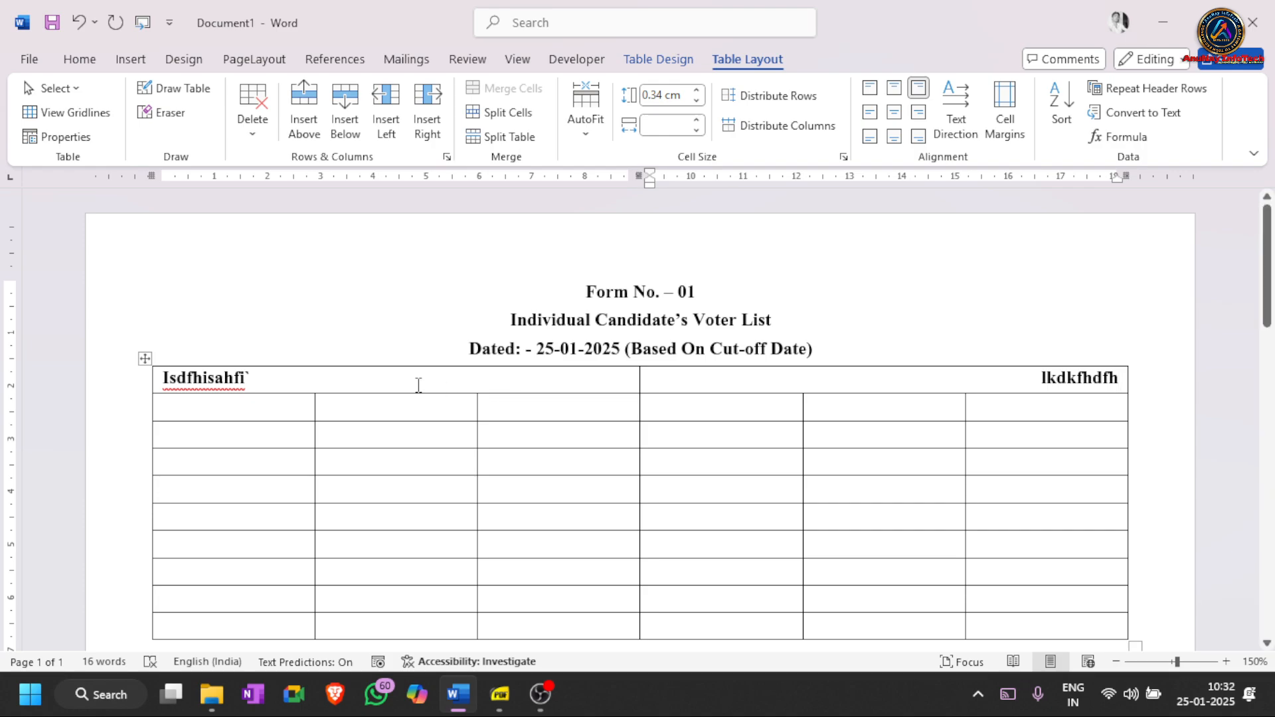
{"action": "left_click", "coordinate": [277, 372]}
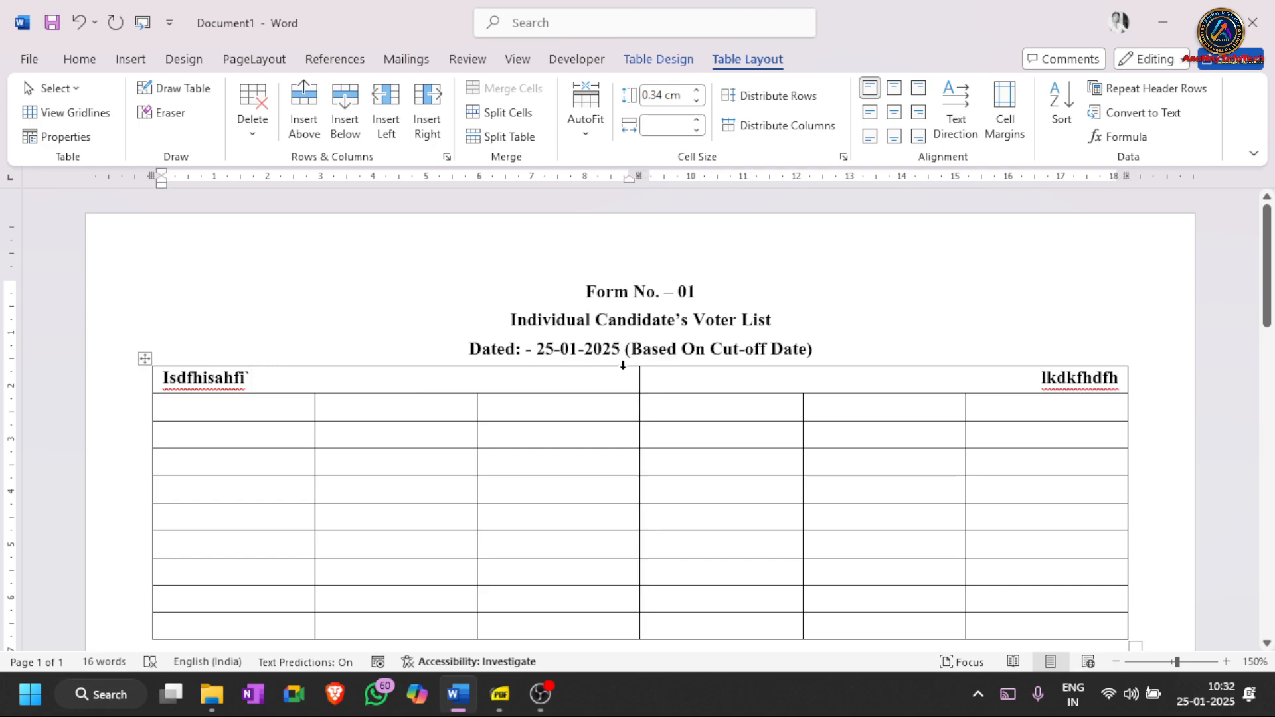
{"action": "mouse_move", "coordinate": [285, 374]}
{"action": "left_mouse_down"}
{"action": "mouse_move", "coordinate": [239, 375]}
{"action": "mouse_move", "coordinate": [272, 368]}
{"action": "left_mouse_up"}
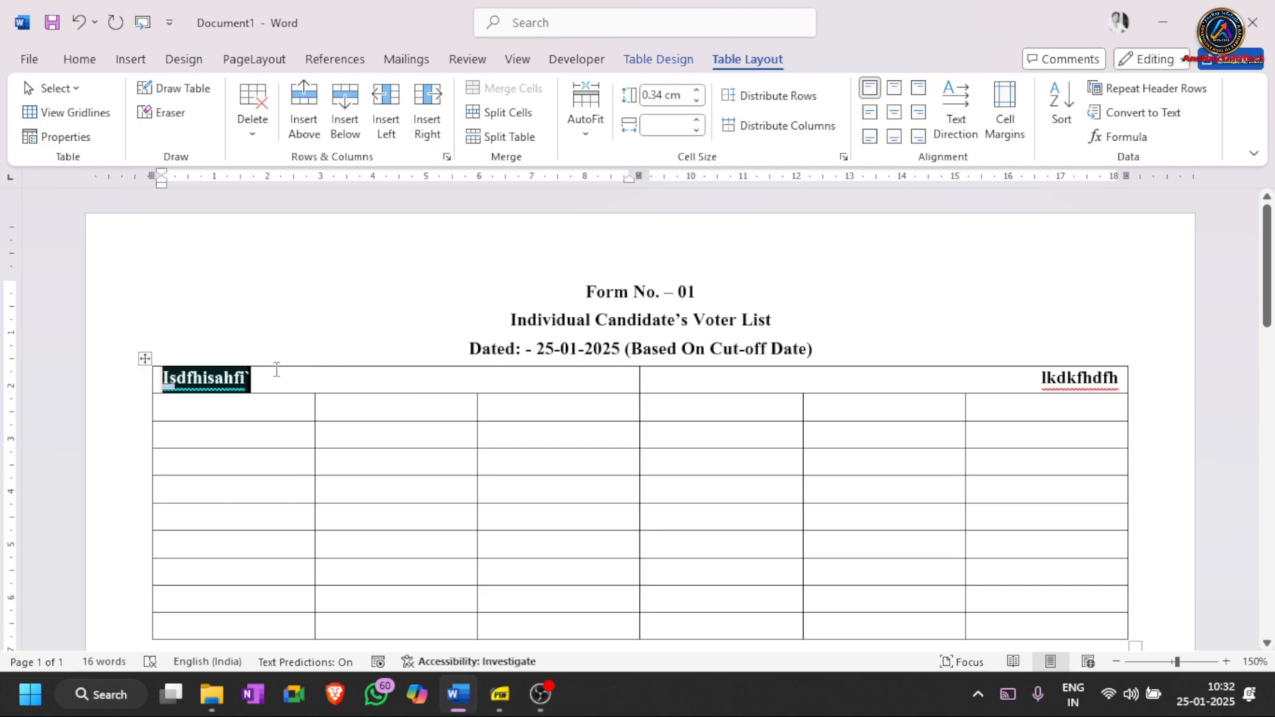
- Delete the left header cell's placeholder word and type 'District: - Muzaffarpur' in its place
{"action": "left_click", "coordinate": [602, 371]}
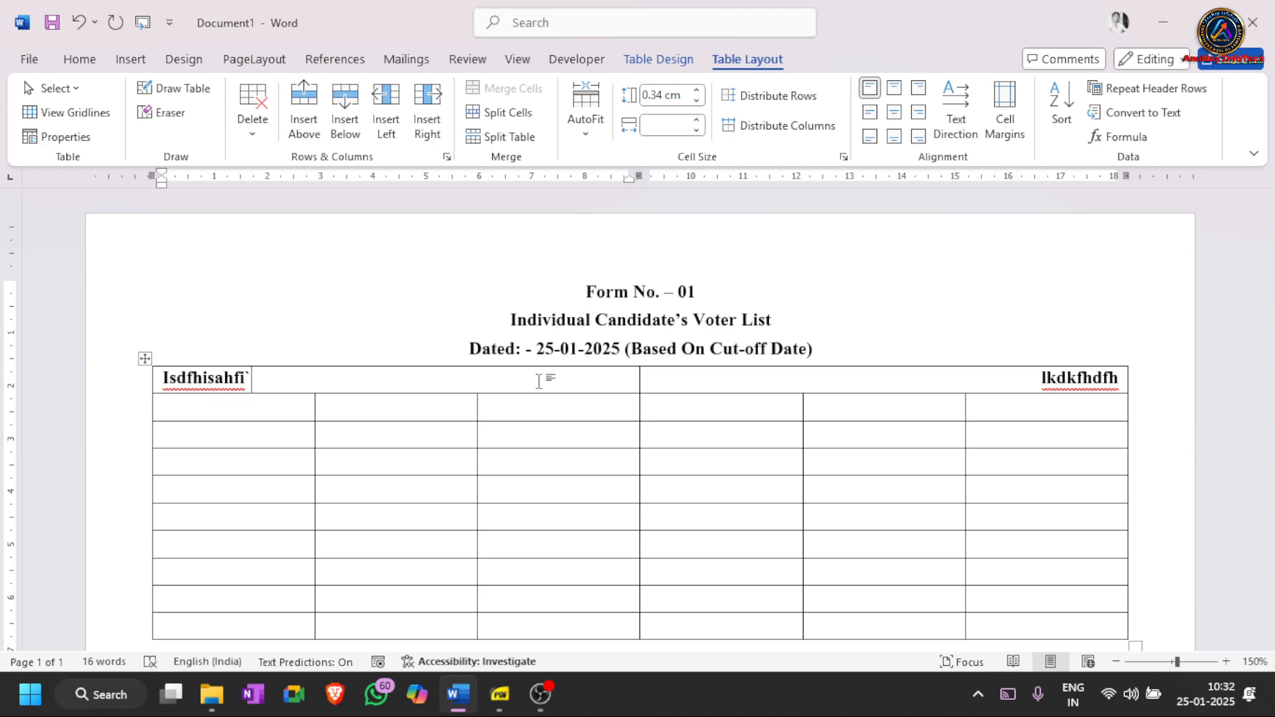
{"action": "key", "text": "BackSpace"}
{"action": "key", "text": "ctrl+BackSpace"}
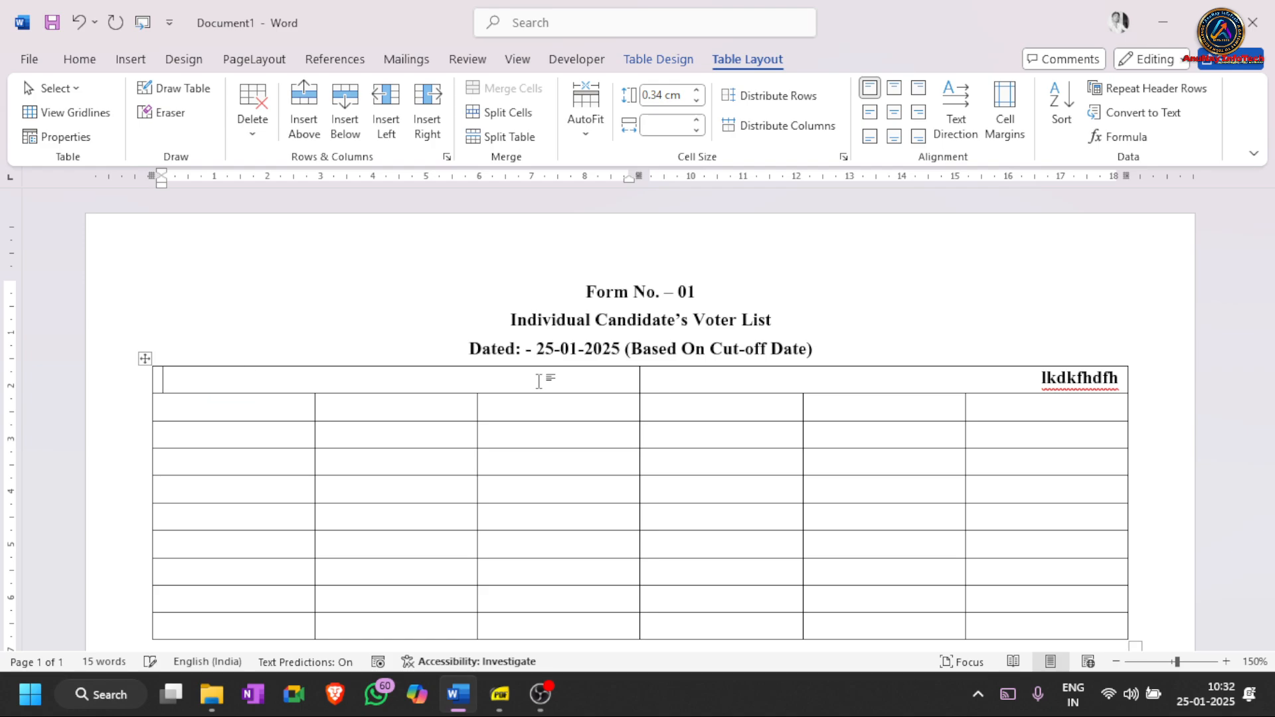
{"action": "type", "text": "District: -"}
{"action": "key", "text": "BackSpace"}
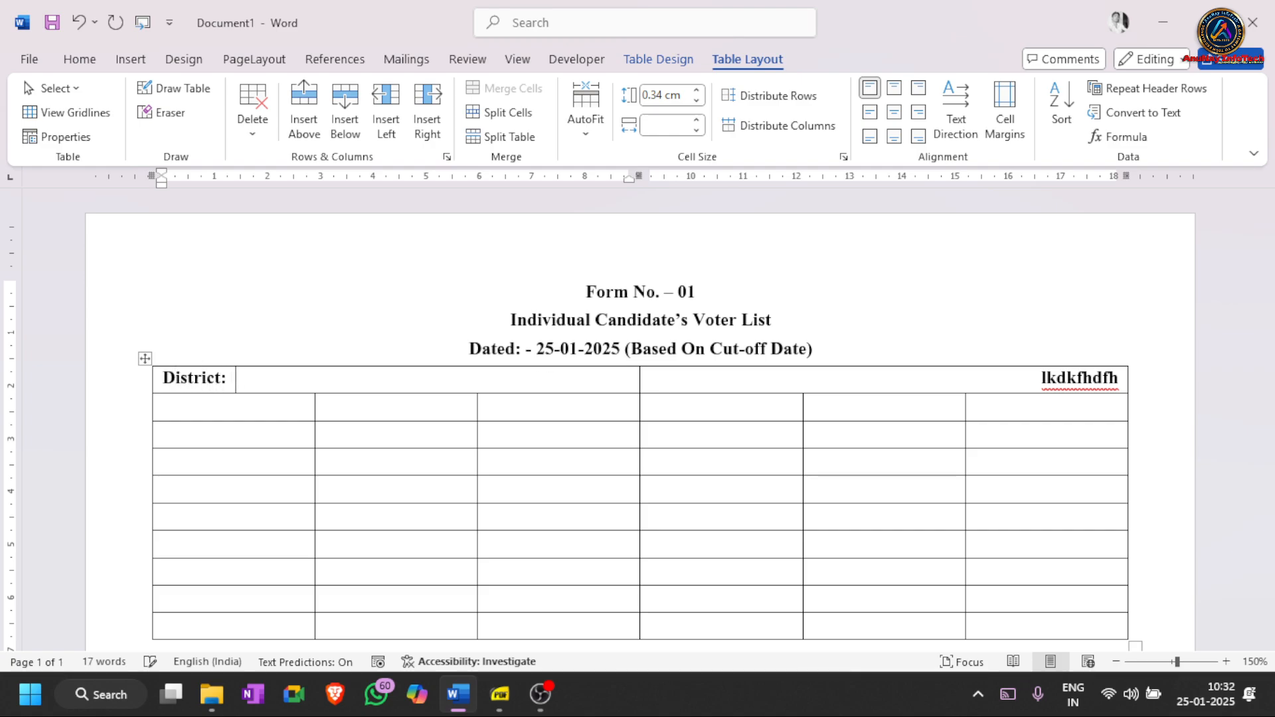
{"action": "type", "text": "- Muzaffarpur"}
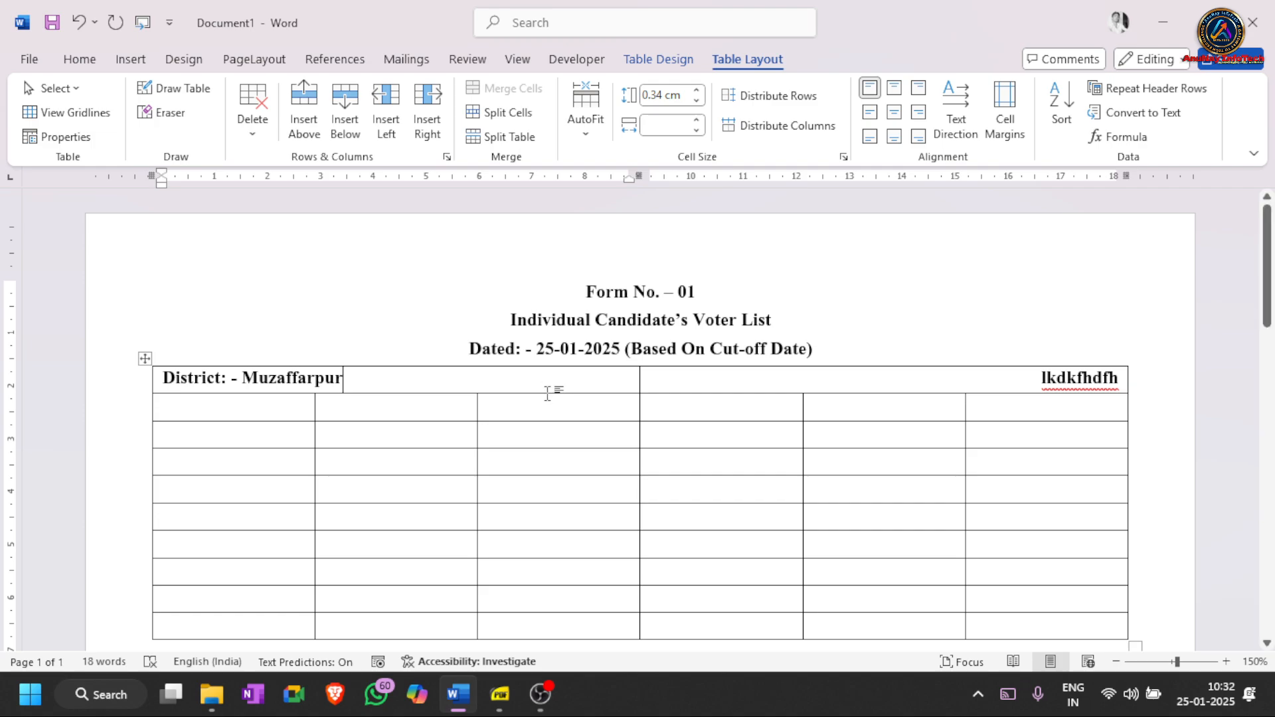
{"action": "left_click", "coordinate": [528, 409]}
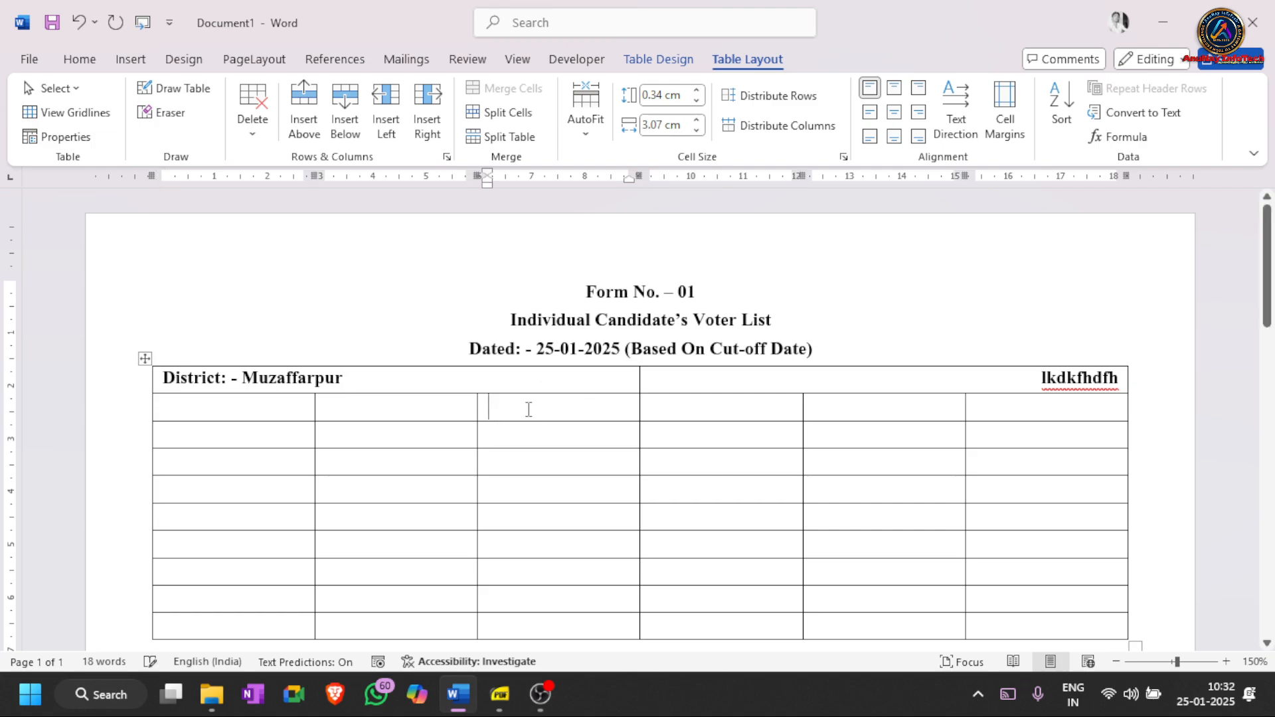
{"action": "left_click", "coordinate": [467, 380]}
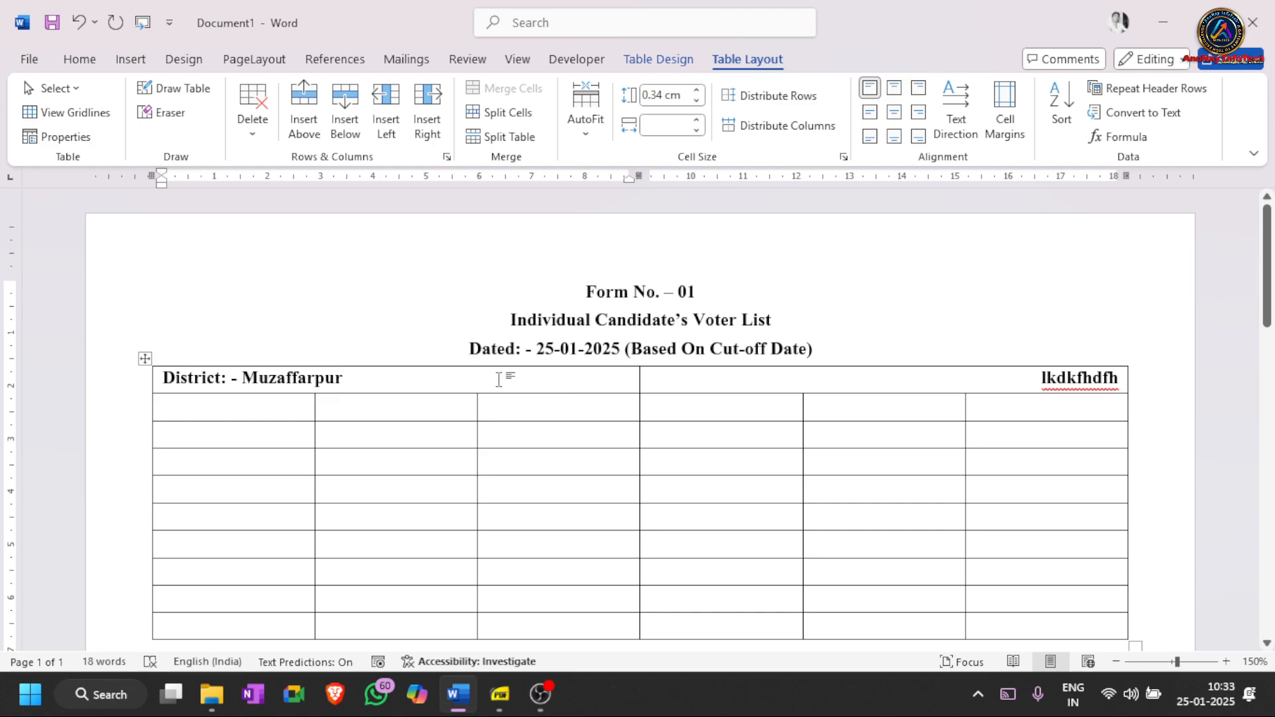
{"action": "left_click_drag", "start_coordinate": [763, 381], "coordinate": [1127, 355]}
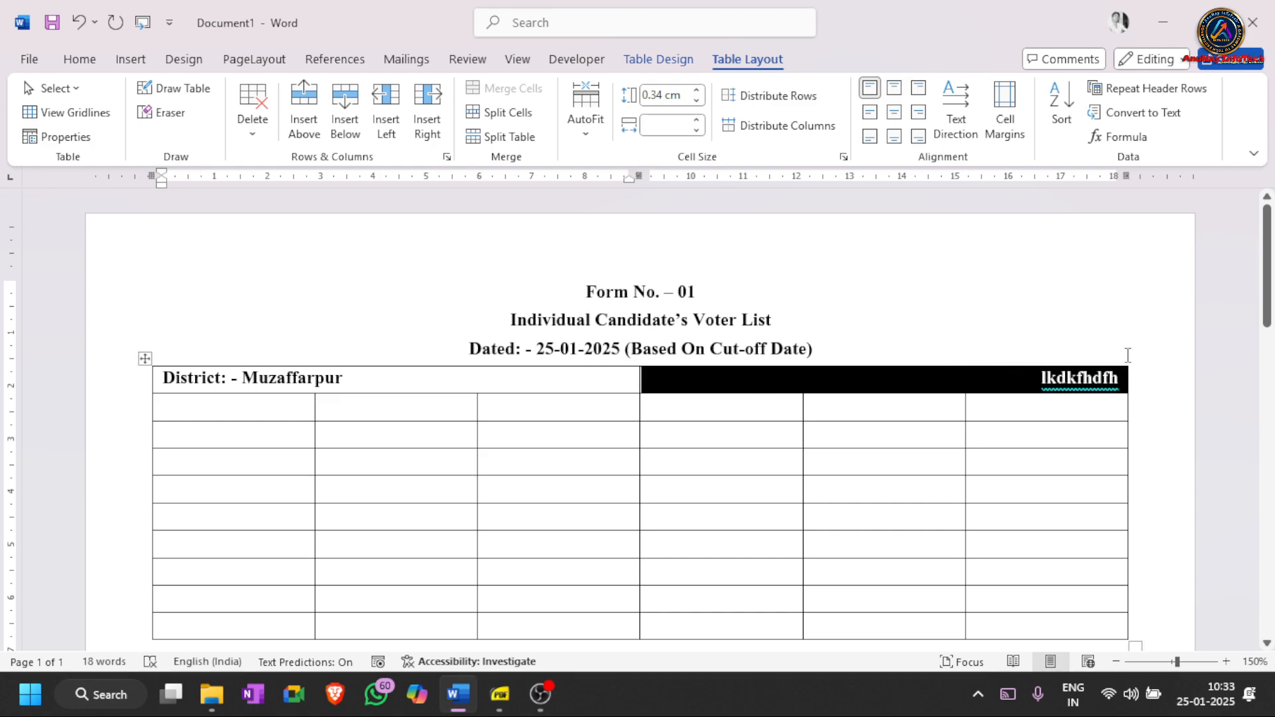
{"action": "type", "text": "B"}
{"action": "type", "text": "k"}
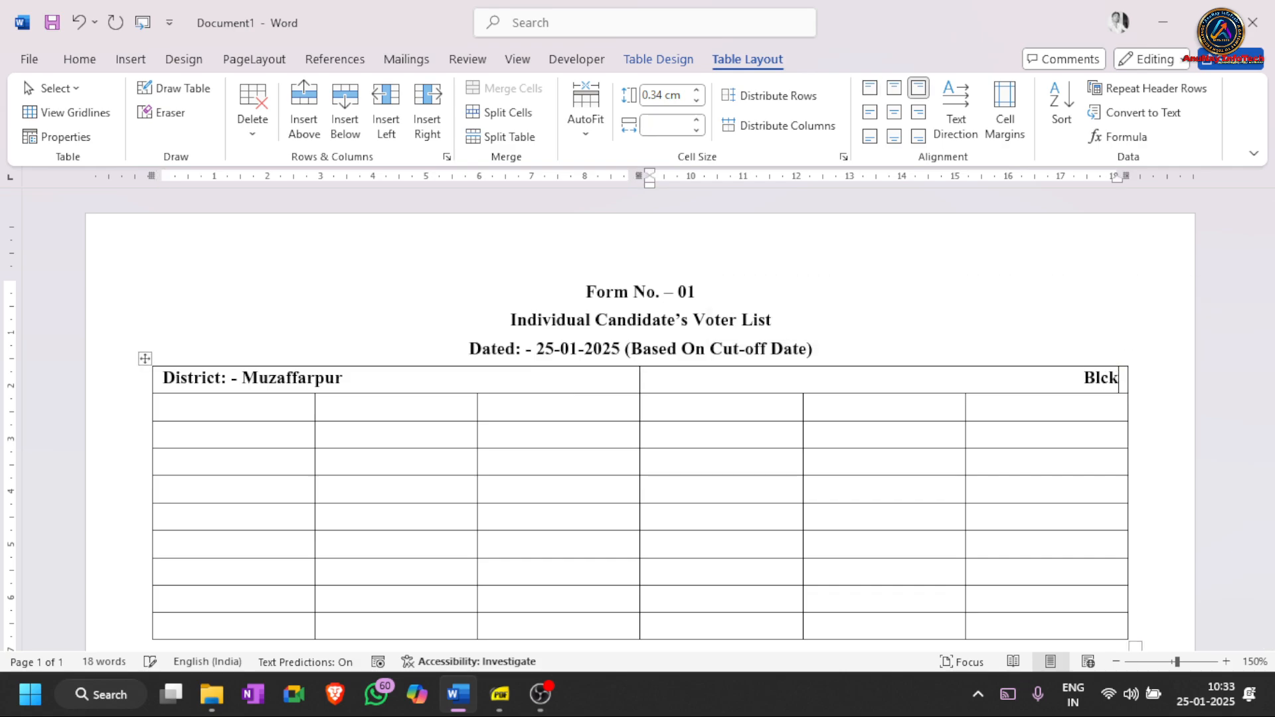
{"action": "key", "text": "BackSpace"}
{"action": "key", "text": "BackSpace"}
{"action": "type", "text": "ock: - Mushari"}
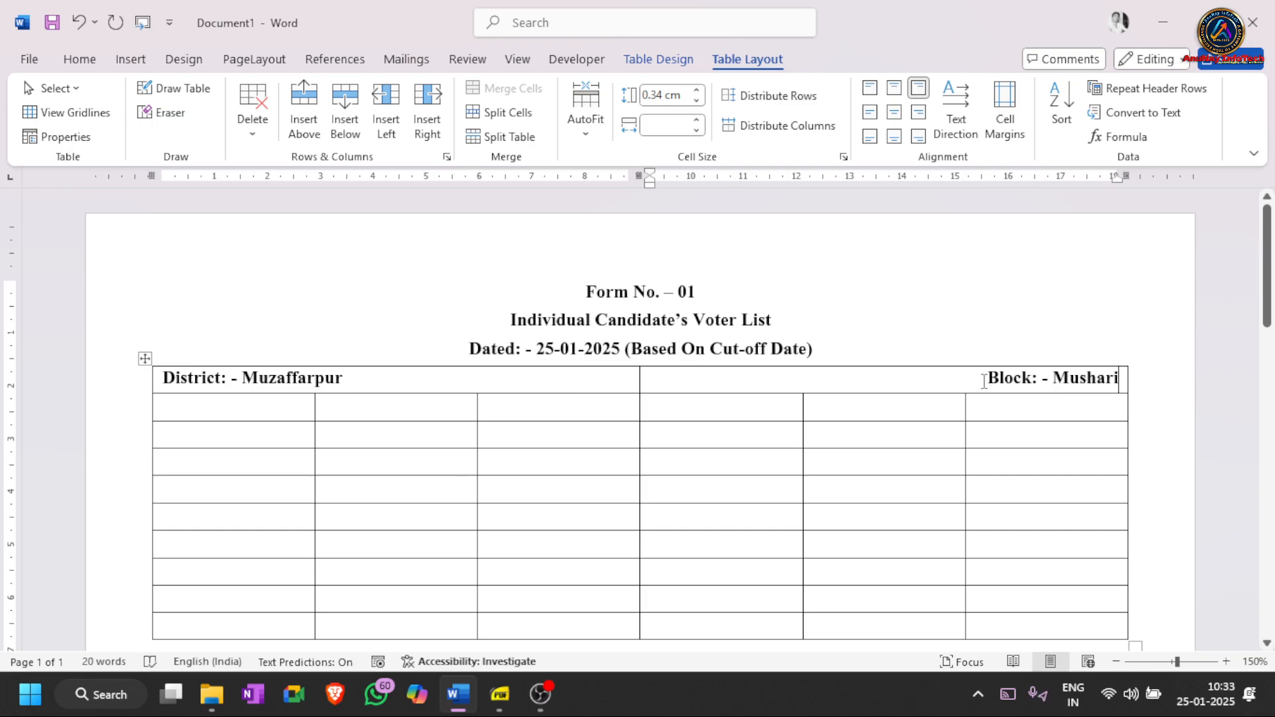
{"action": "left_click_drag", "start_coordinate": [989, 382], "coordinate": [1108, 379]}
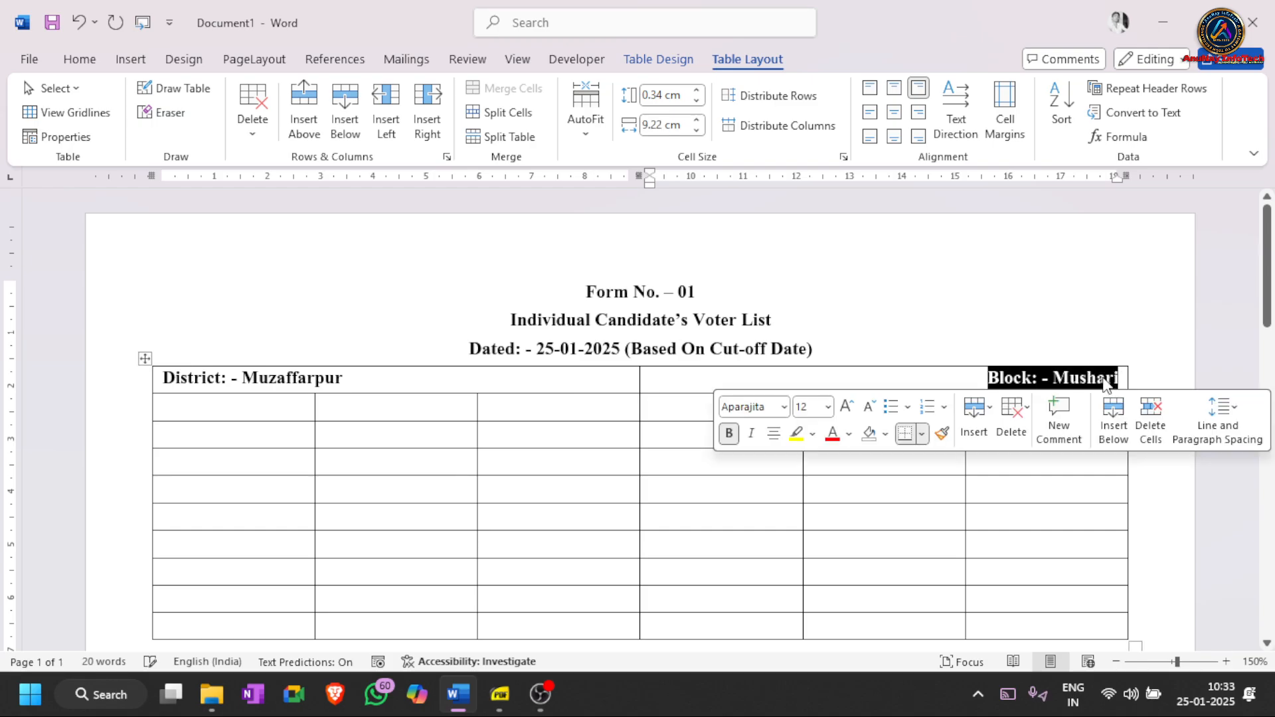
{"action": "left_click", "coordinate": [1104, 378]}
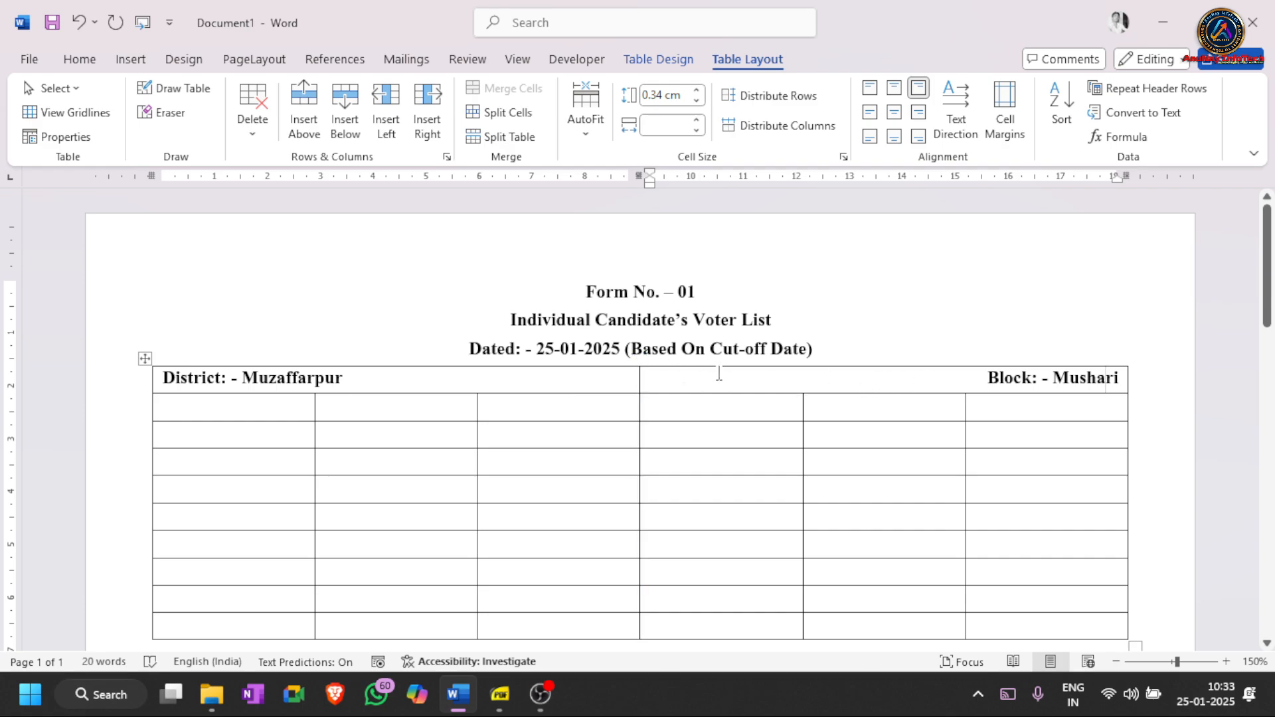
{"action": "key", "text": "Home"}
{"action": "left_click_drag", "start_coordinate": [571, 385], "coordinate": [266, 370]}
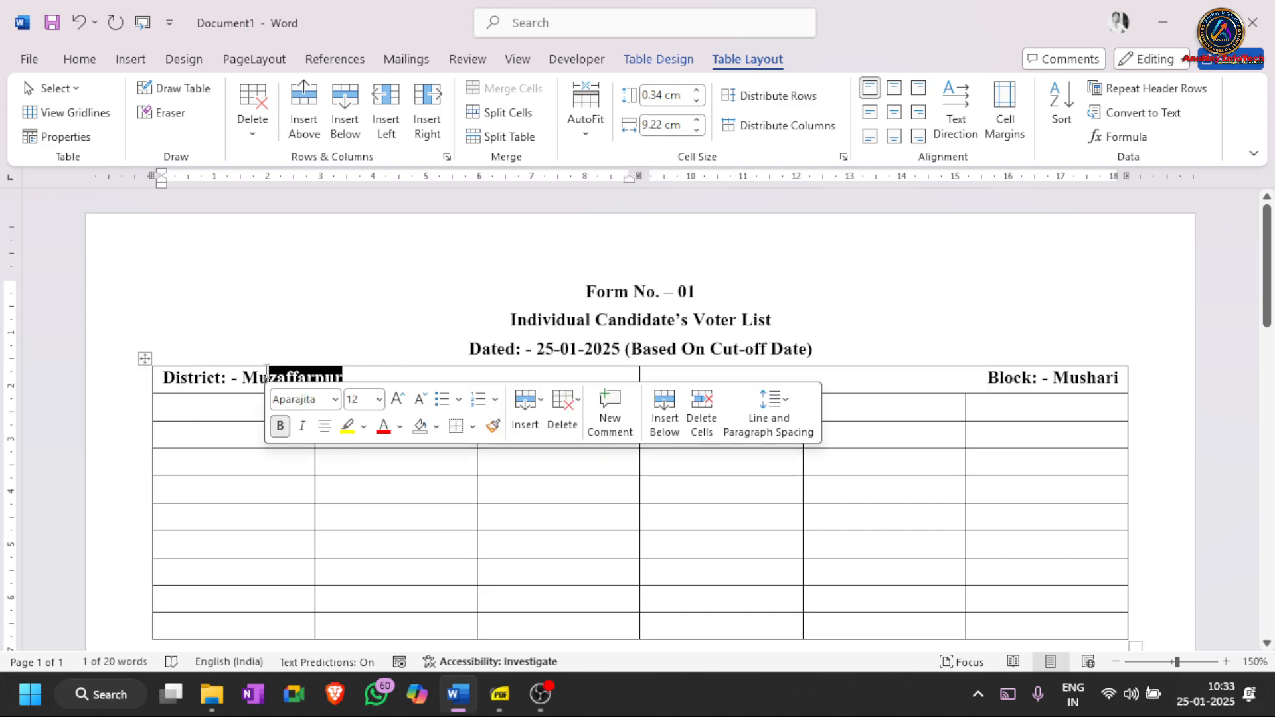
- Put the cursor in the District/Block header row and bring up the Table Design options
{"action": "left_click", "coordinate": [266, 369]}
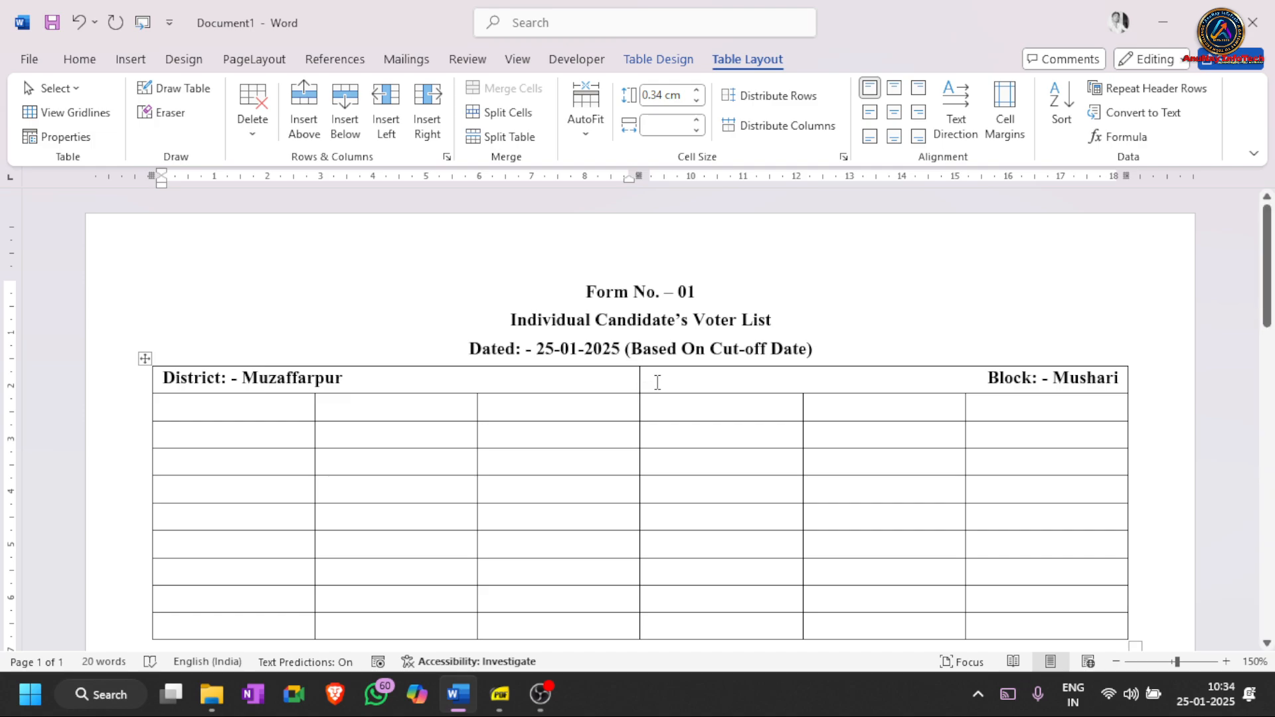
{"action": "left_click", "coordinate": [649, 381]}
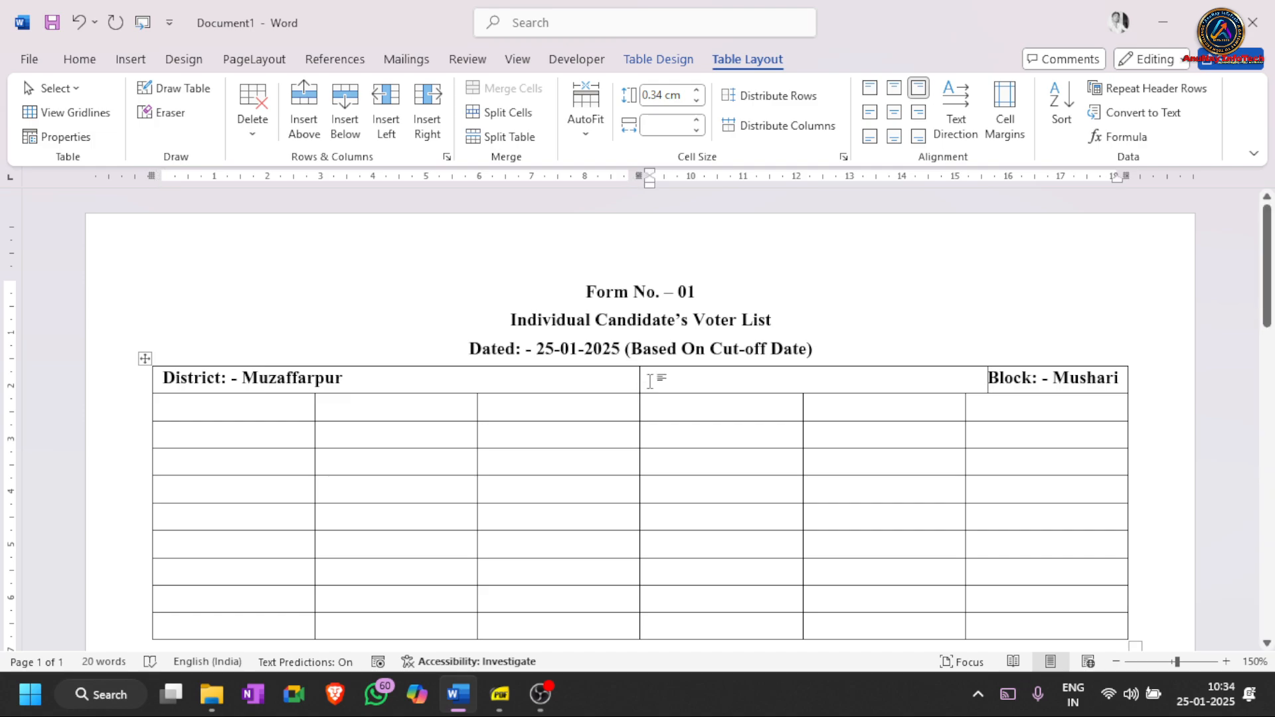
{"action": "left_click", "coordinate": [604, 383]}
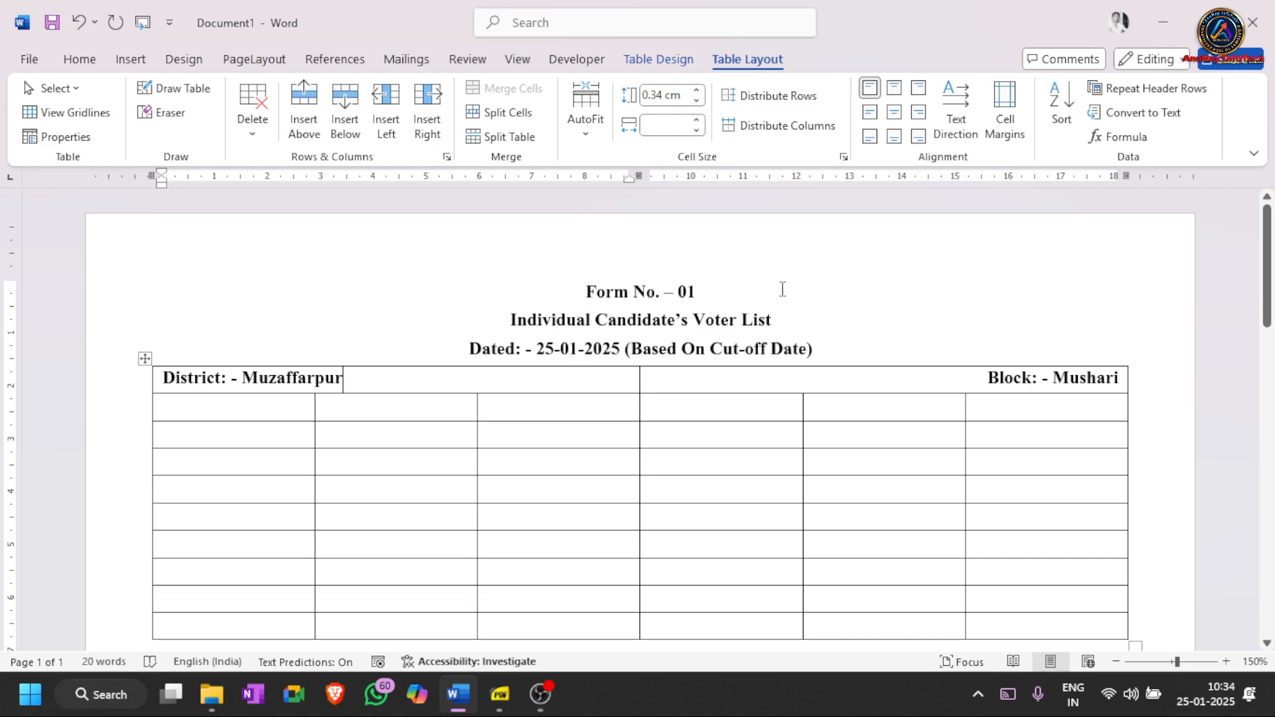
{"action": "left_click", "coordinate": [666, 59]}
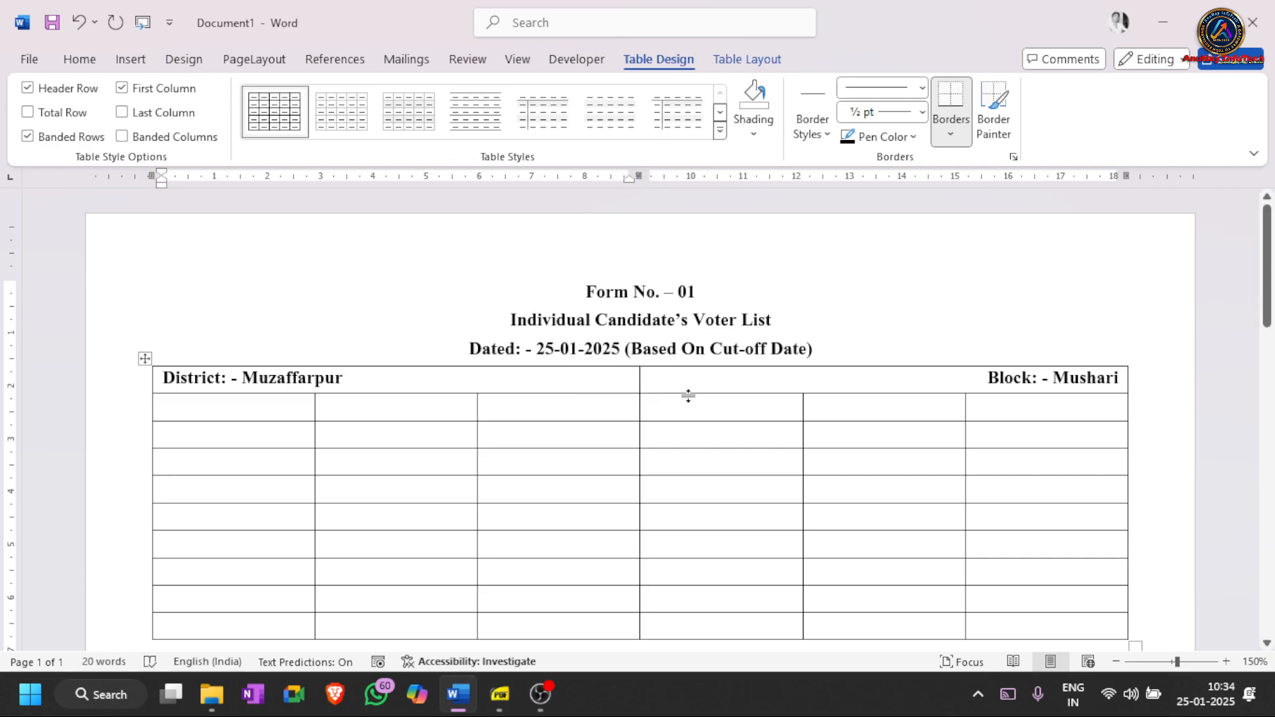
- Apply Right Border to the District cell to remove the District/Block dividing line
{"action": "left_click", "coordinate": [959, 135]}
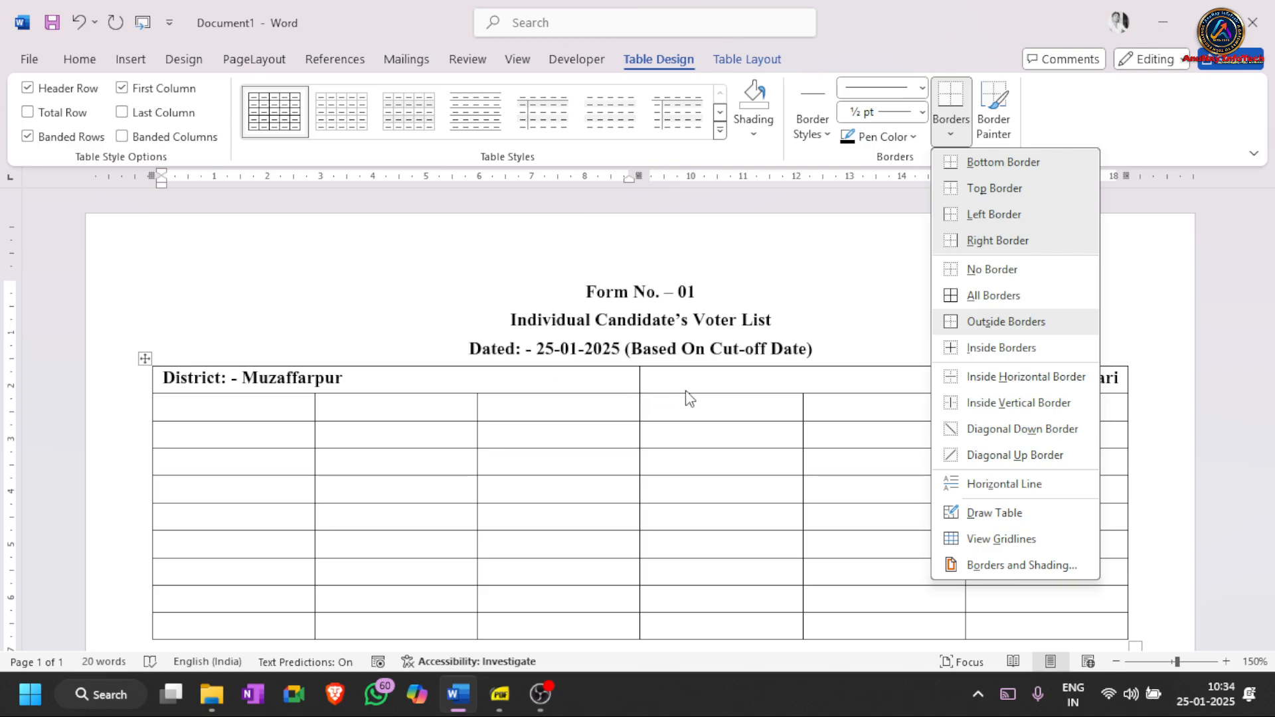
{"action": "left_click", "coordinate": [999, 242]}
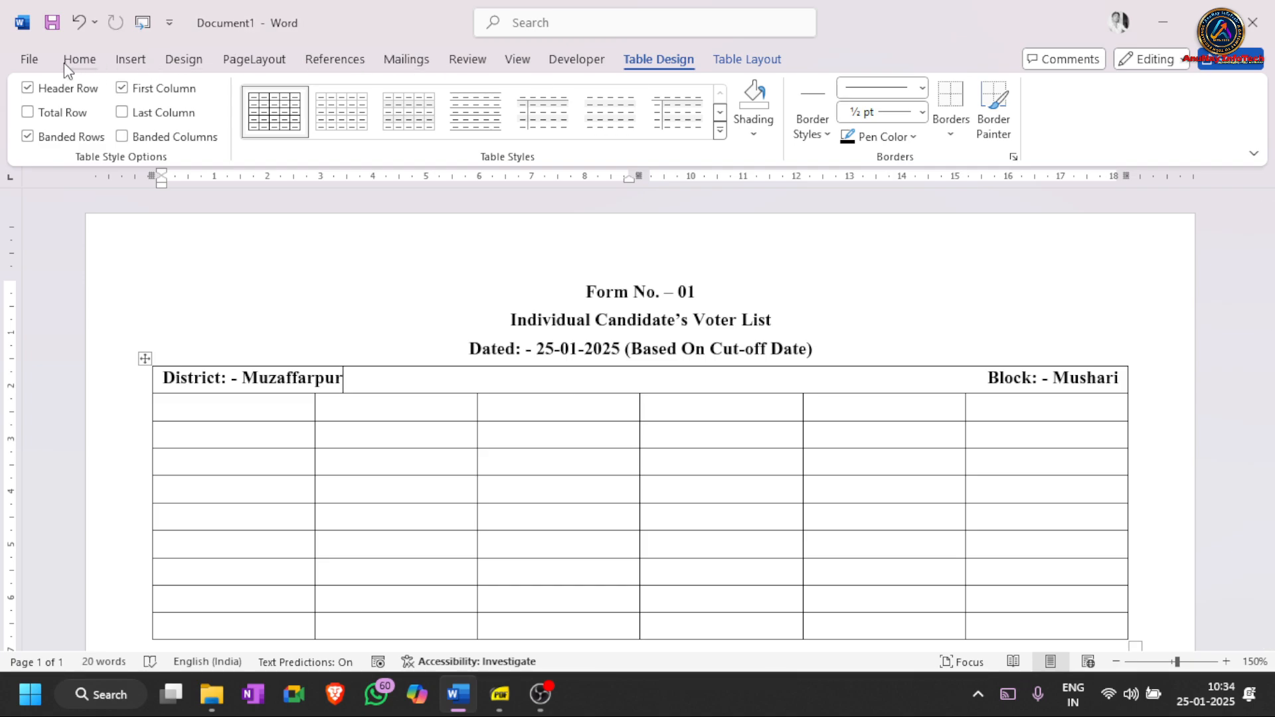
- Try No Border on the District cell from Home, then undo it to keep the borders
{"action": "left_click", "coordinate": [81, 61]}
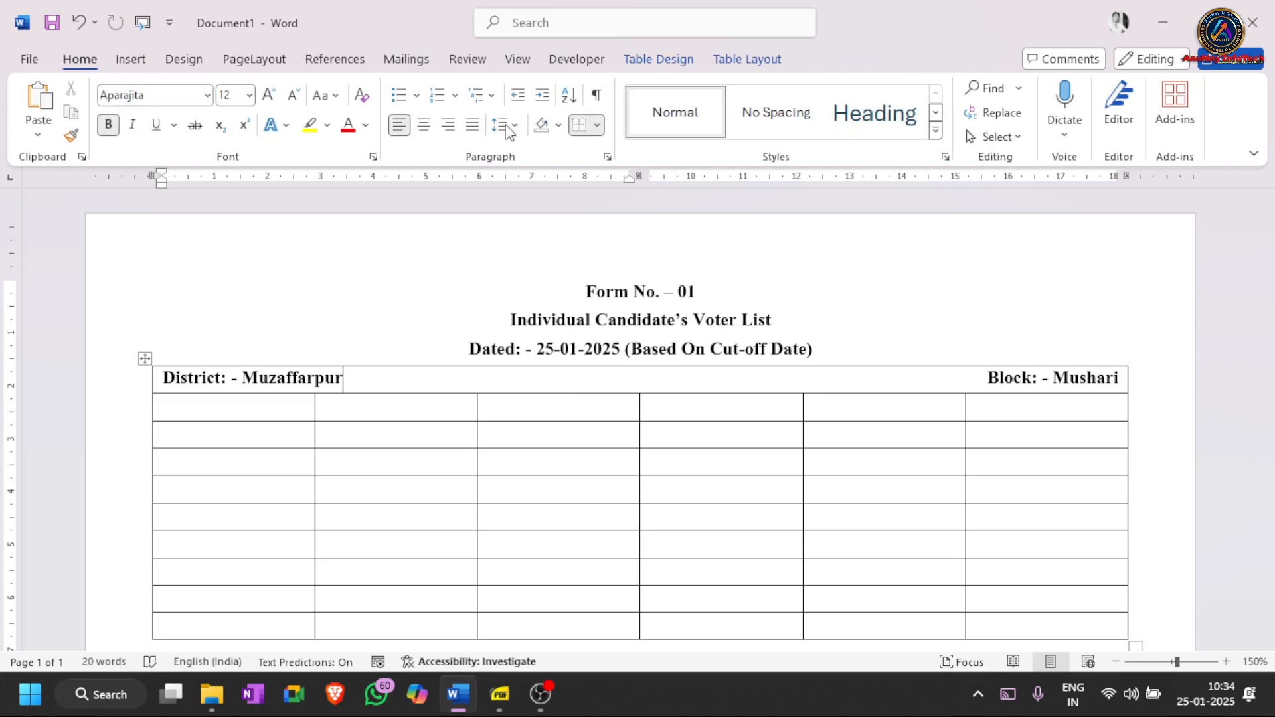
{"action": "left_click", "coordinate": [598, 126]}
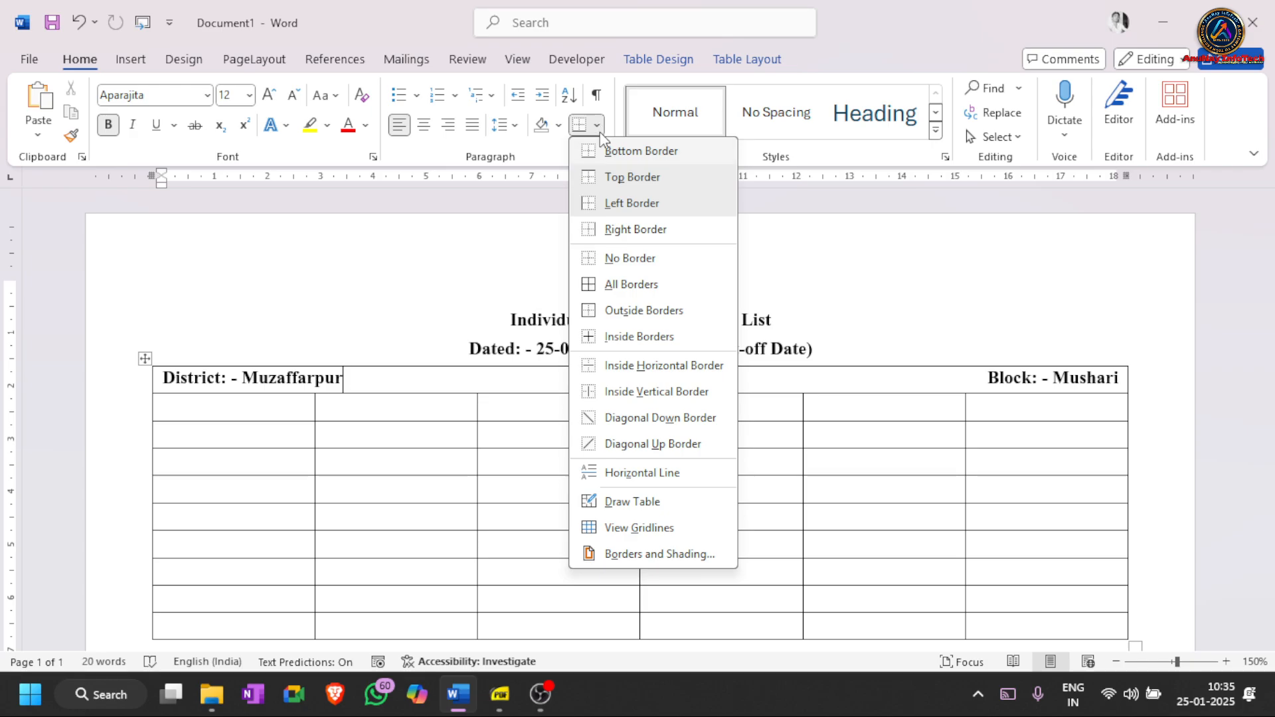
{"action": "left_click", "coordinate": [624, 259]}
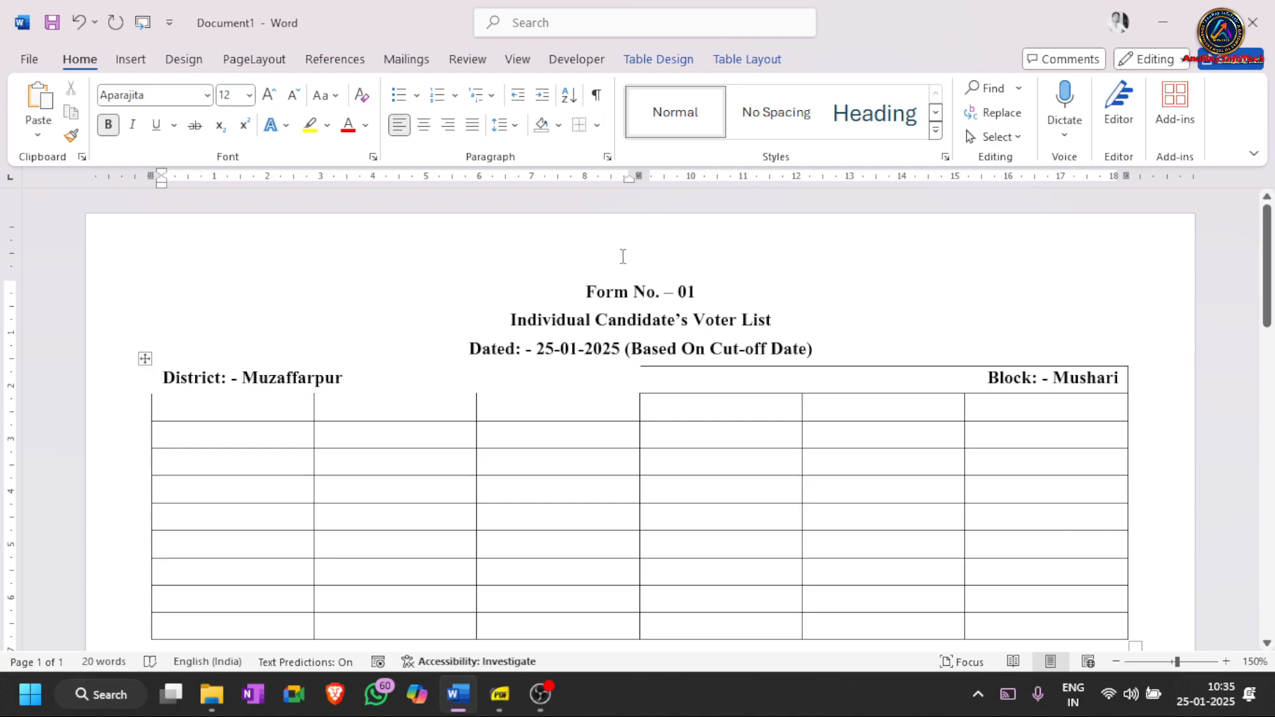
{"action": "key", "text": "ctrl+z"}
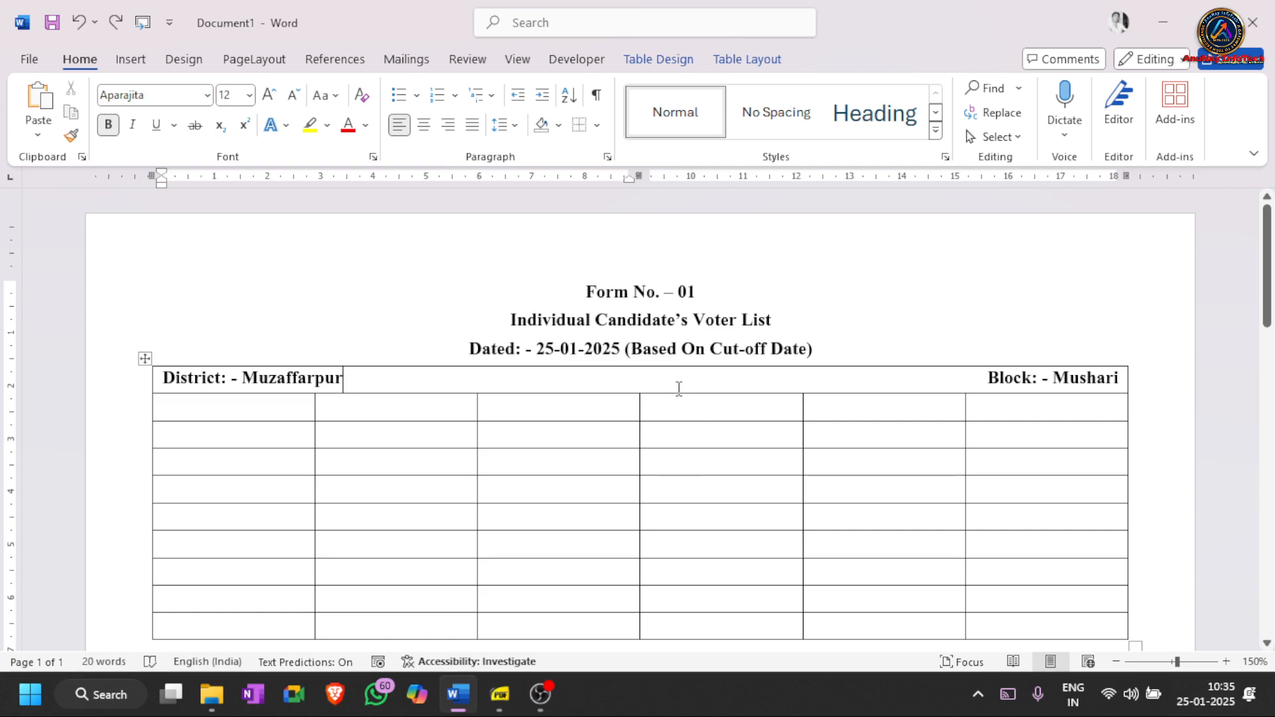
- Select the District/Block row, then move to the second row's first cell
{"action": "left_click", "coordinate": [644, 385]}
{"action": "triple_click", "coordinate": [615, 387]}
{"action": "left_click", "coordinate": [613, 392]}
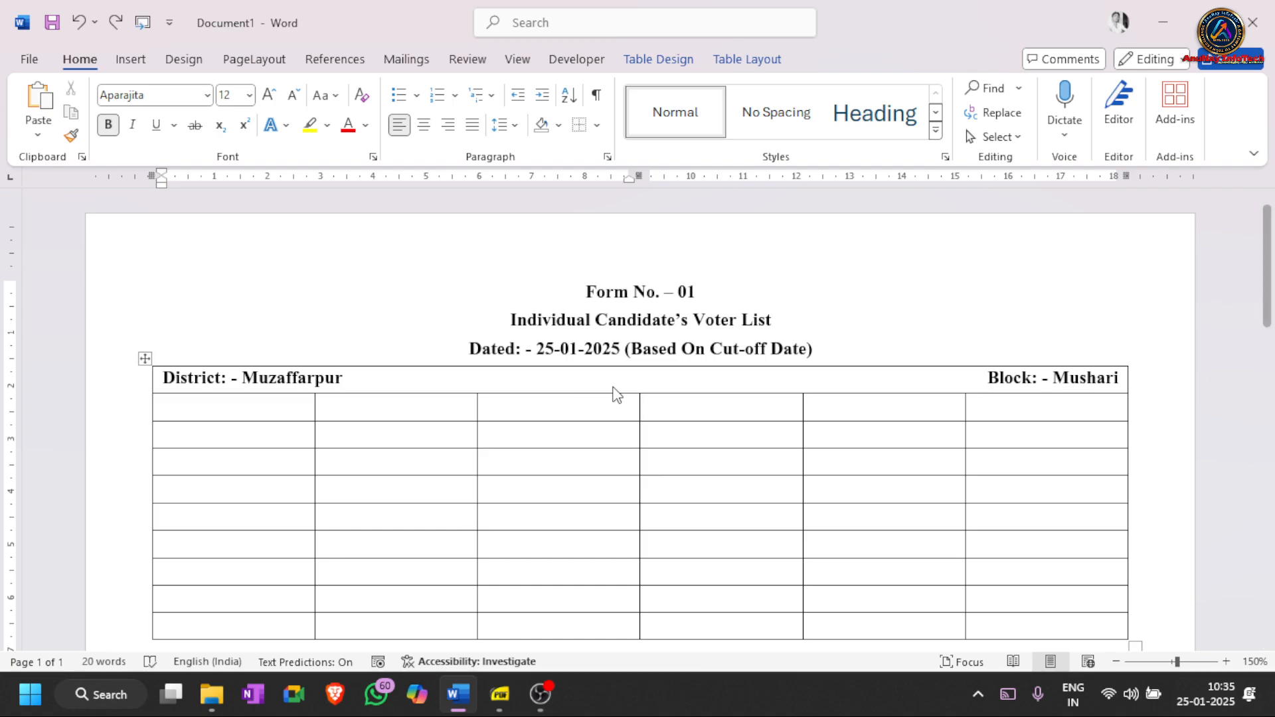
{"action": "left_click", "coordinate": [253, 411]}
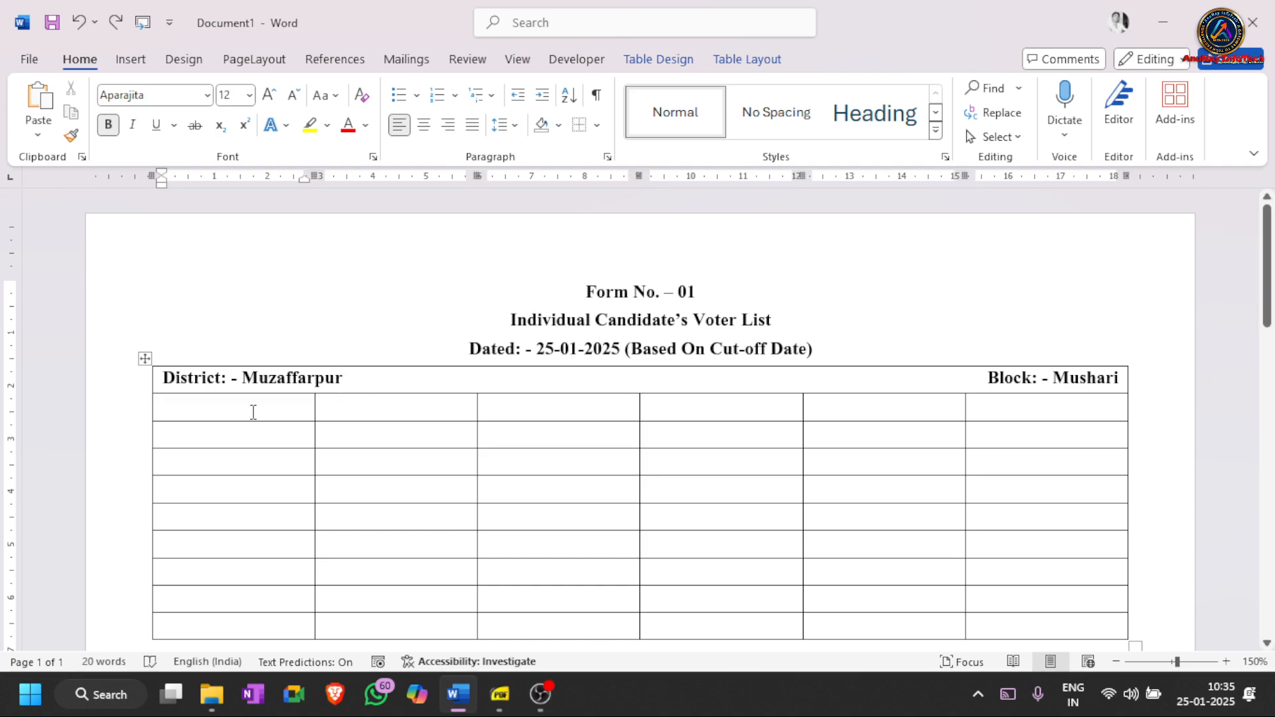
- Enter 'Sl. No.', 'Candidate's Name' and 'Father's Name' in the second row's first three cells
{"action": "type", "text": "Sl"}
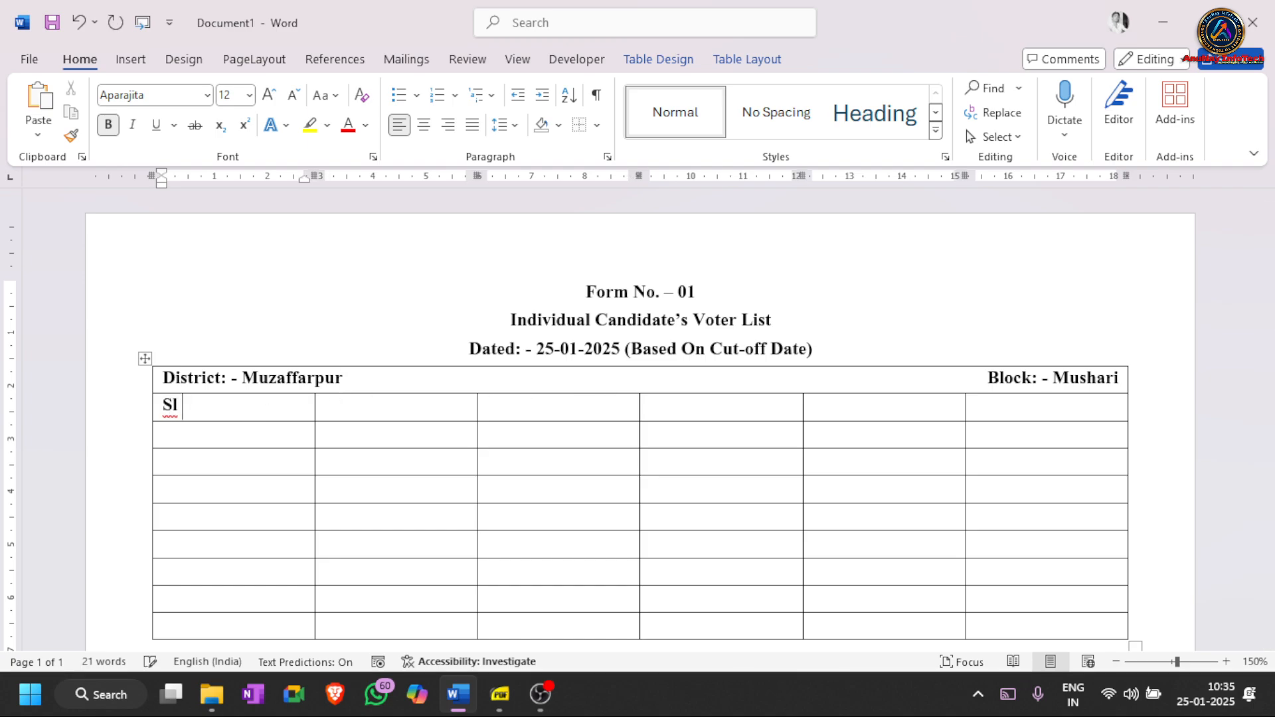
{"action": "type", "text": ". No."}
{"action": "key", "text": "Tab"}
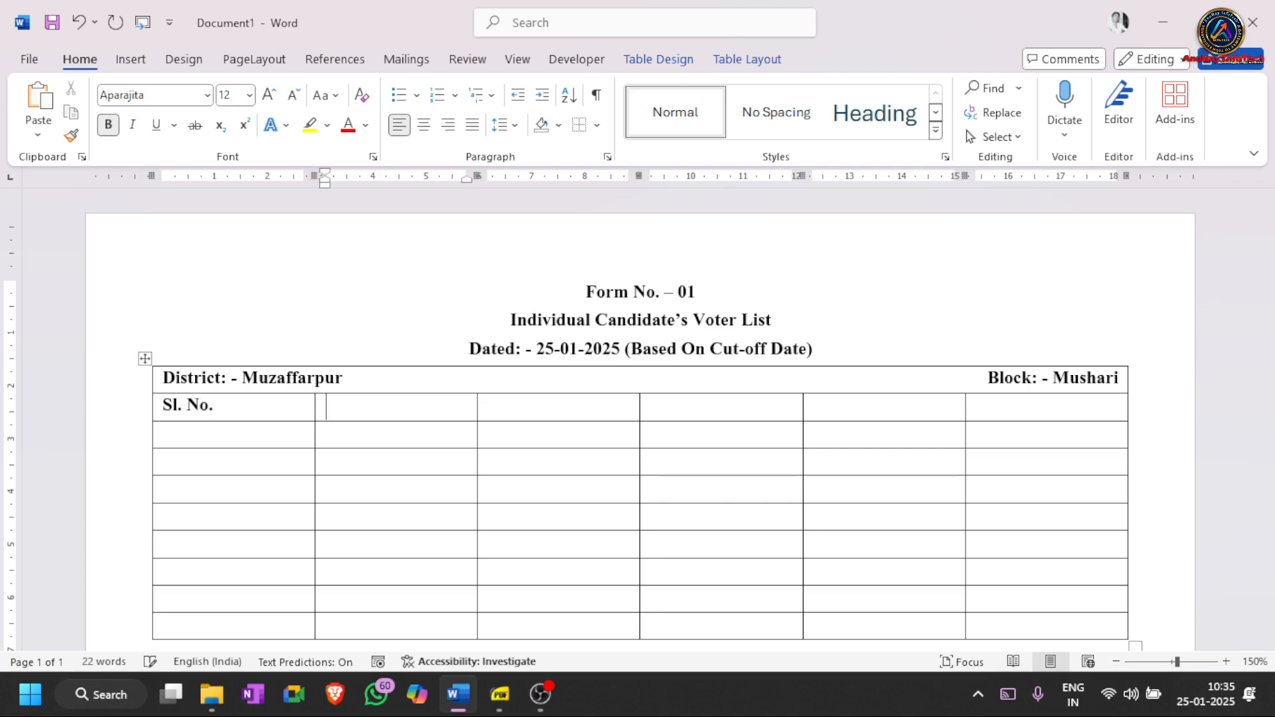
{"action": "type", "text": "Candidate"}
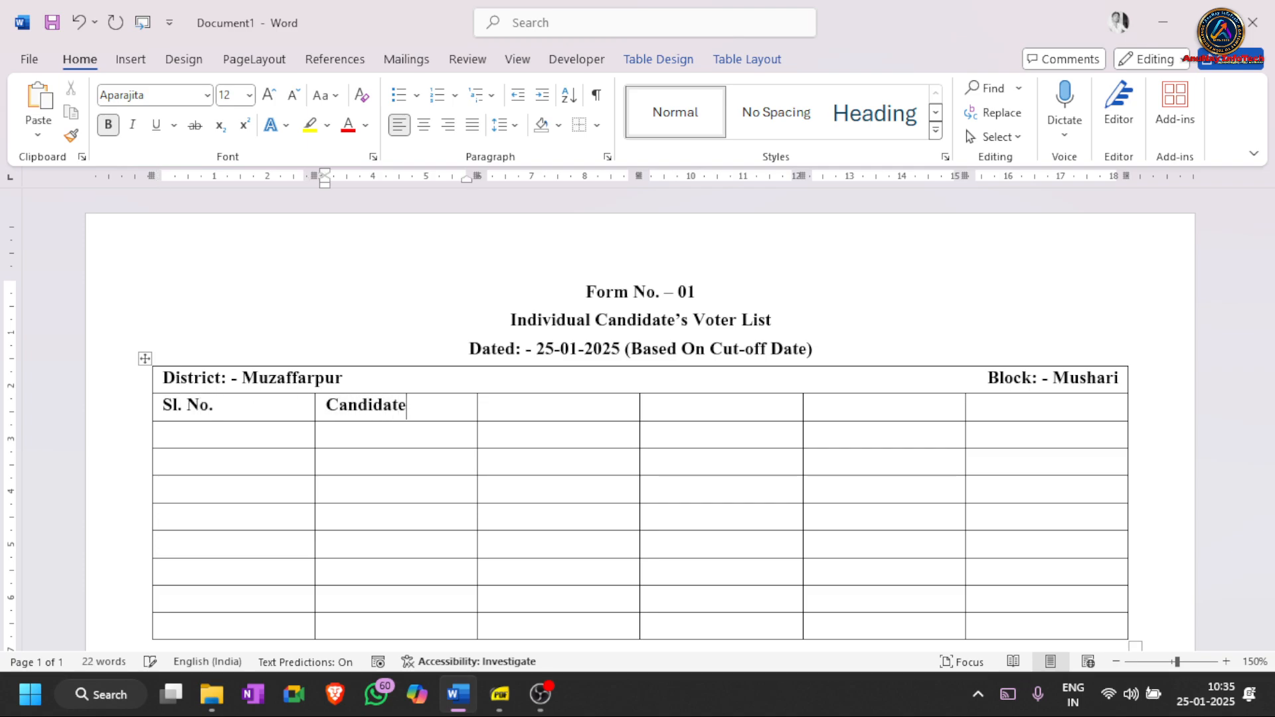
{"action": "type", "text": "'s Name"}
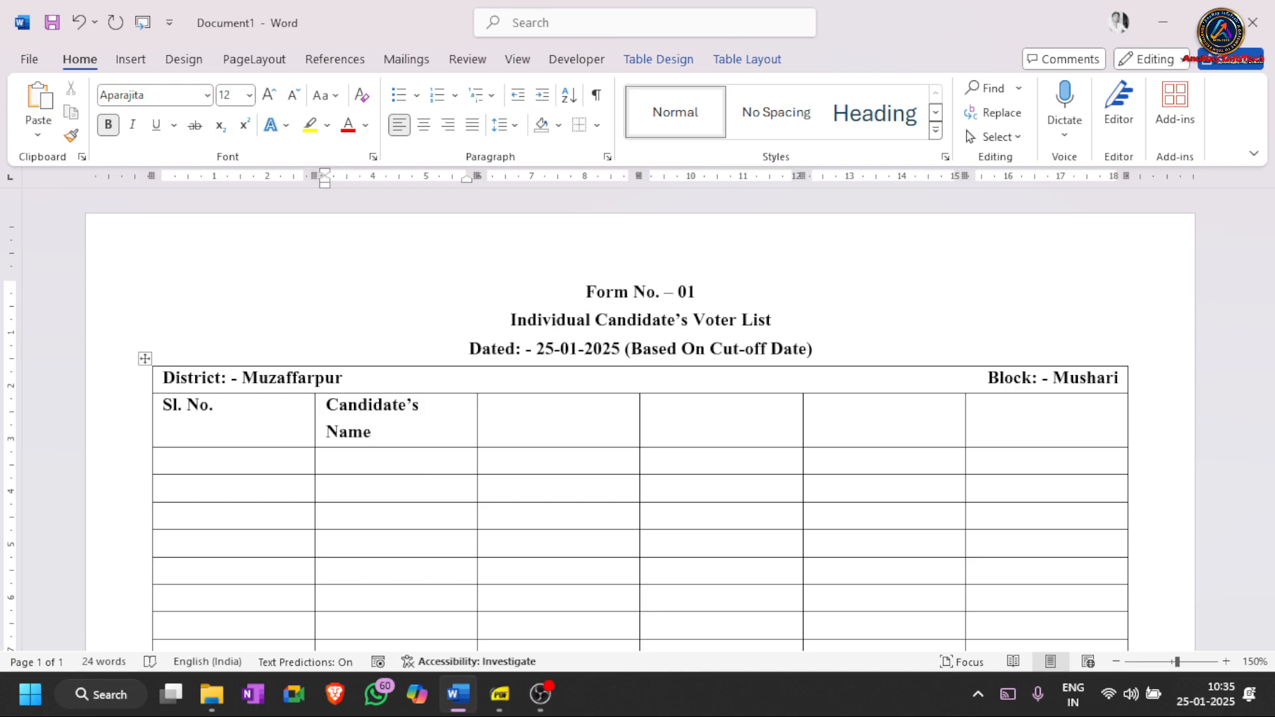
{"action": "key", "text": "Tab"}
{"action": "type", "text": "Fa"}
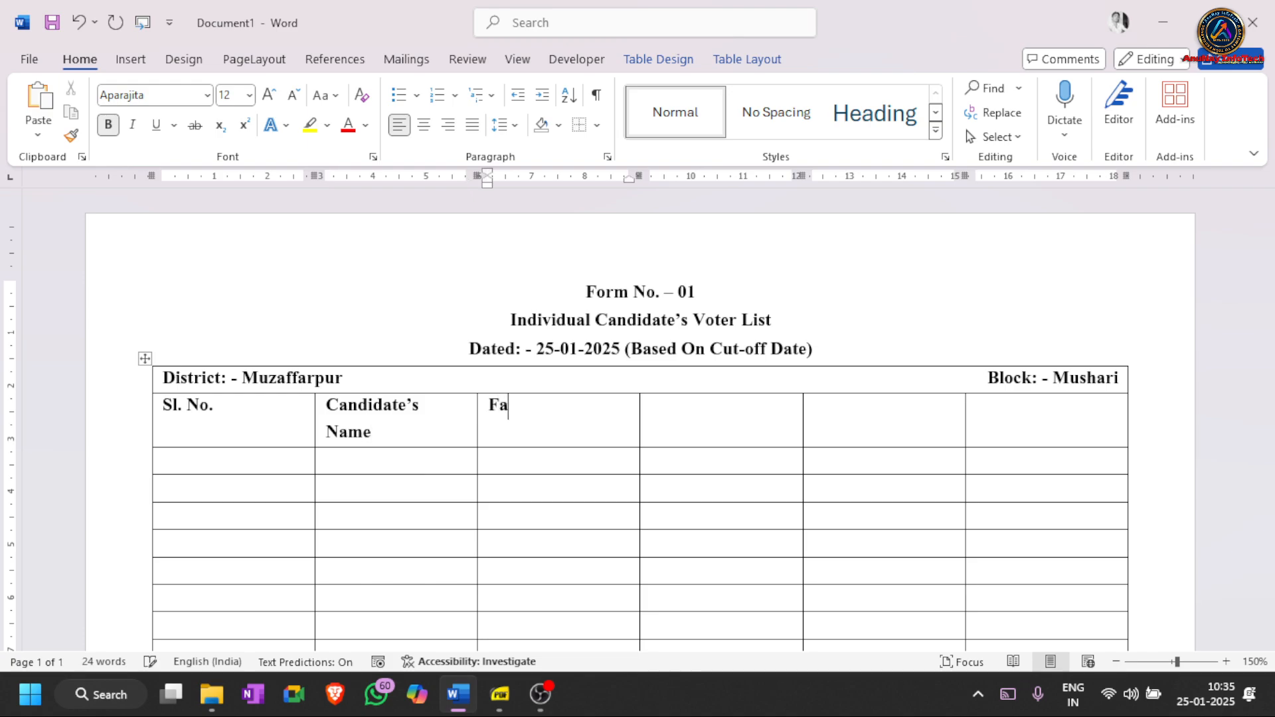
{"action": "type", "text": "ther's Name"}
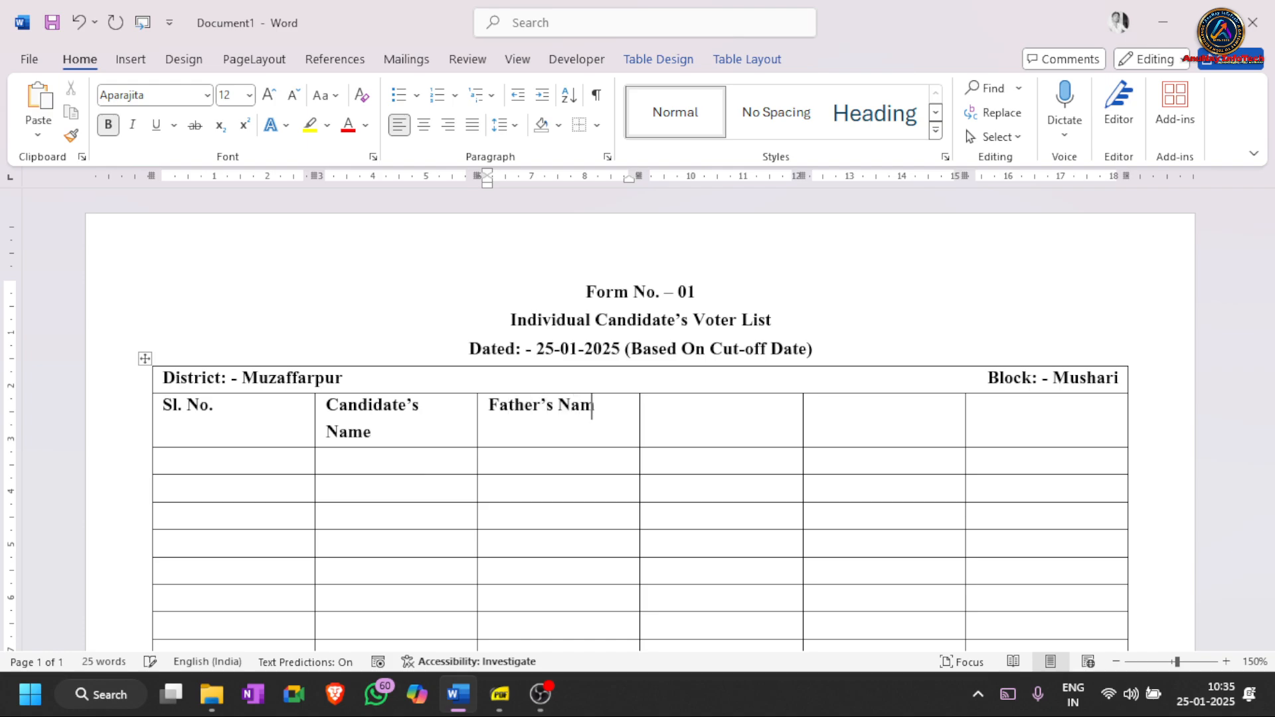
{"action": "key", "text": "Tab"}
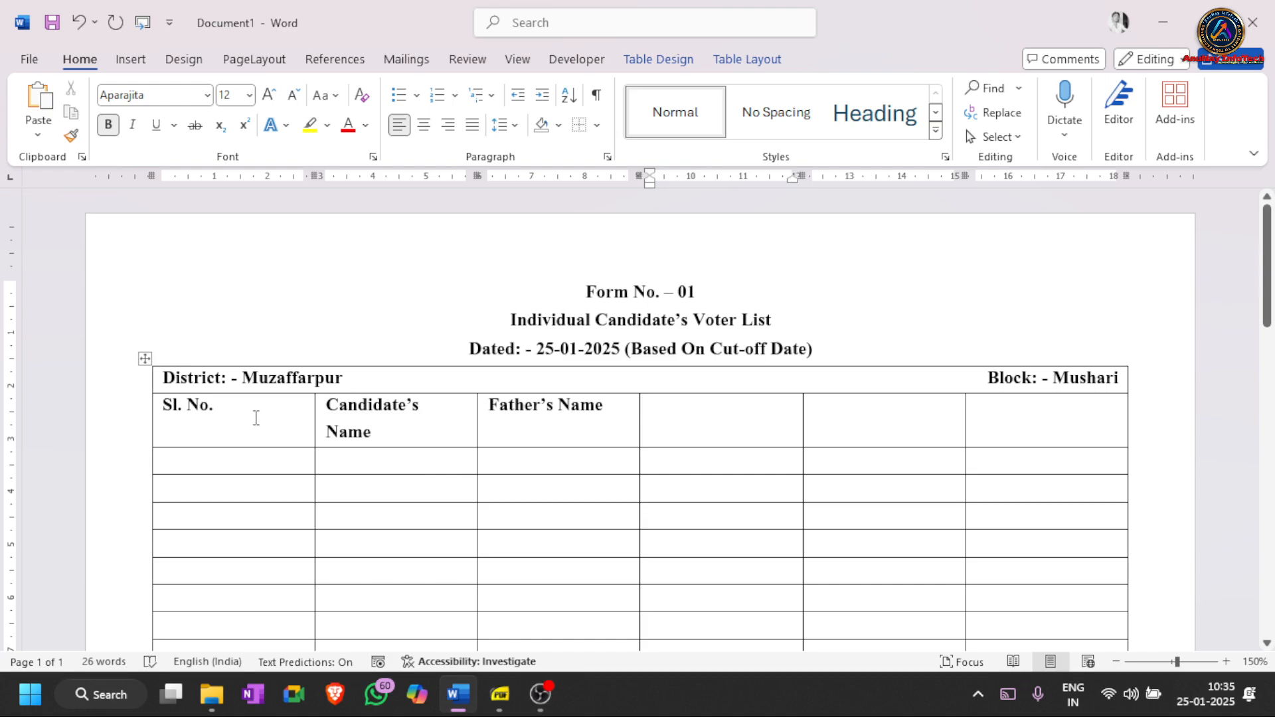
{"action": "left_click", "coordinate": [253, 418]}
{"action": "left_click_drag", "start_coordinate": [253, 419], "coordinate": [164, 406]}
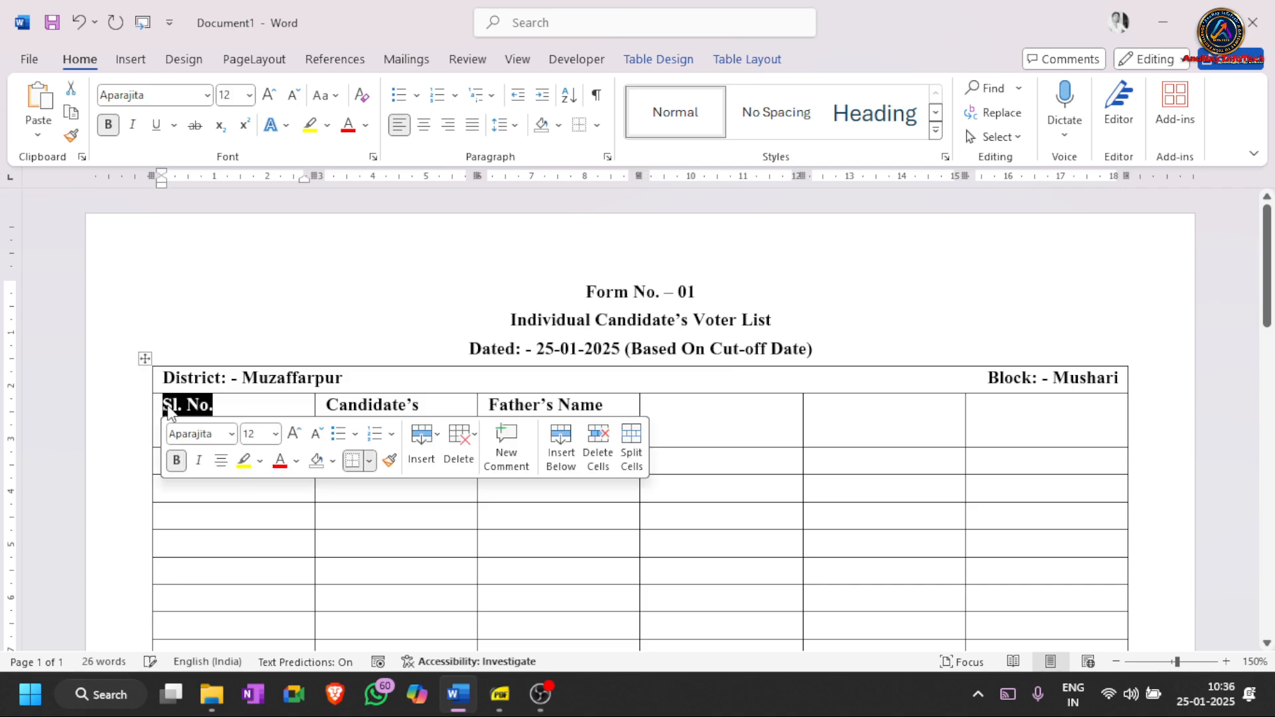
{"action": "left_click", "coordinate": [237, 405]}
{"action": "left_click_drag", "start_coordinate": [412, 439], "coordinate": [328, 406]}
{"action": "left_click", "coordinate": [383, 410]}
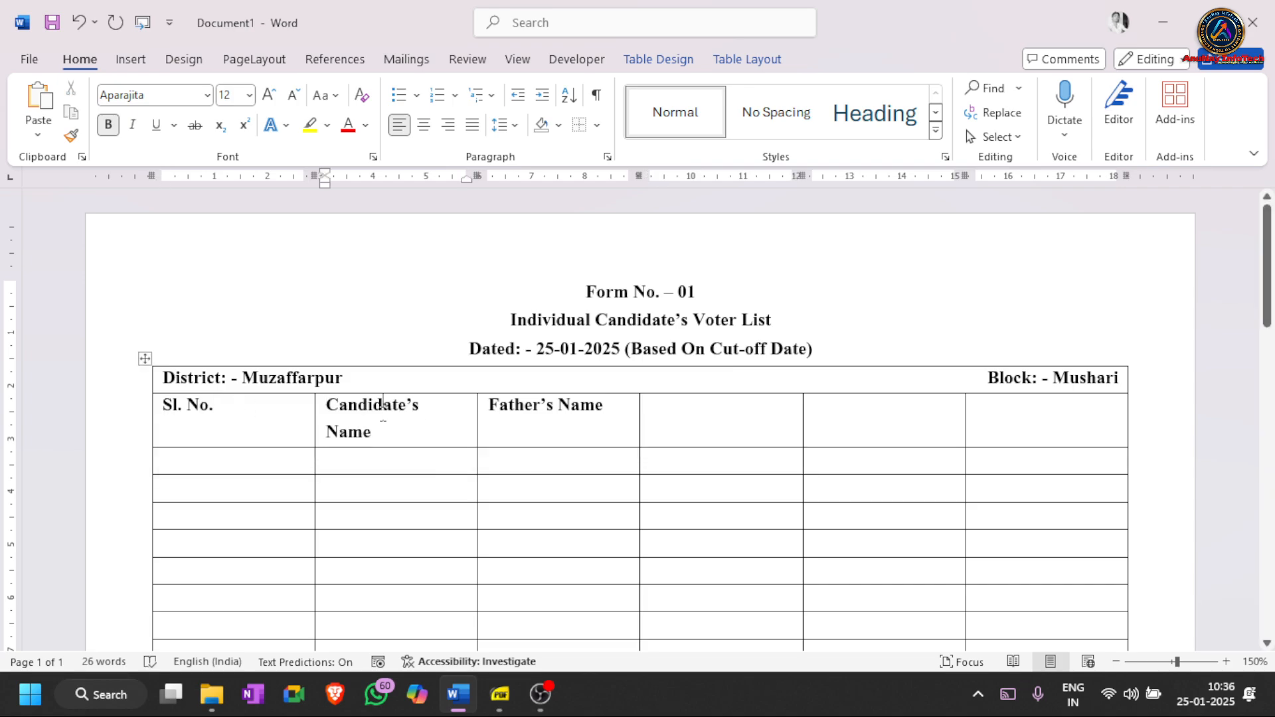
{"action": "left_click_drag", "start_coordinate": [425, 405], "coordinate": [301, 404]}
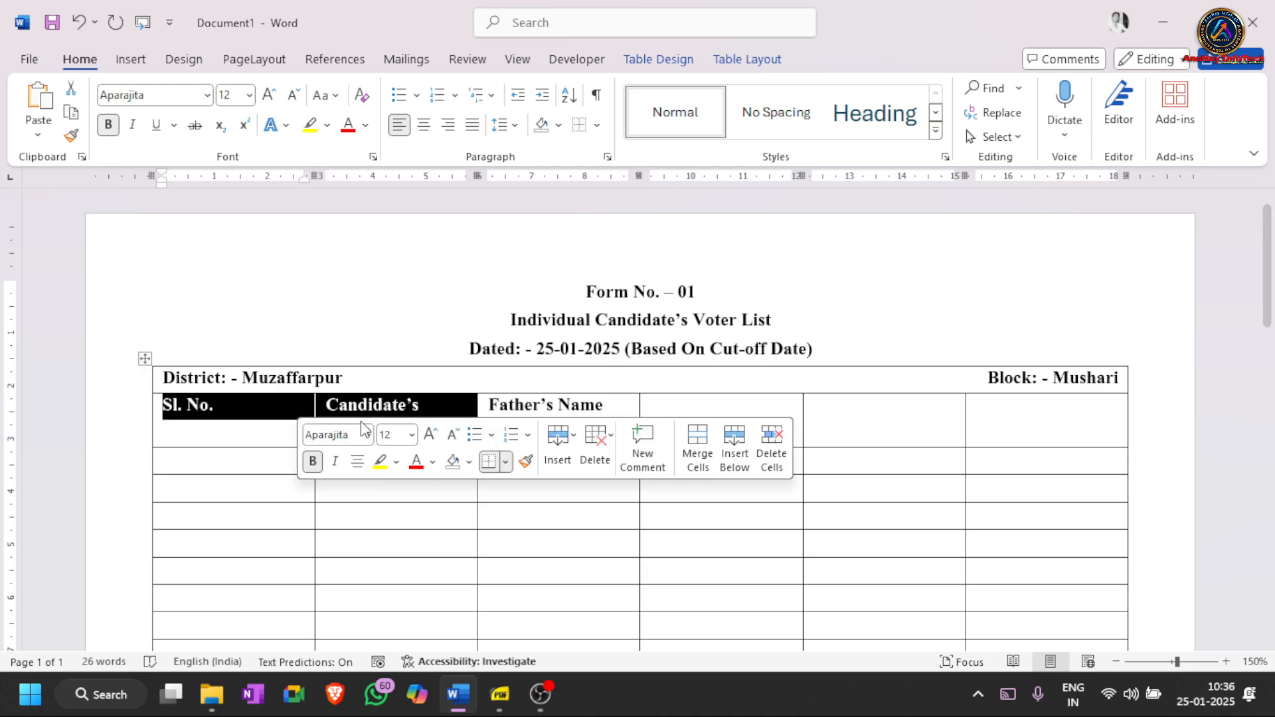
{"action": "left_click", "coordinate": [374, 433]}
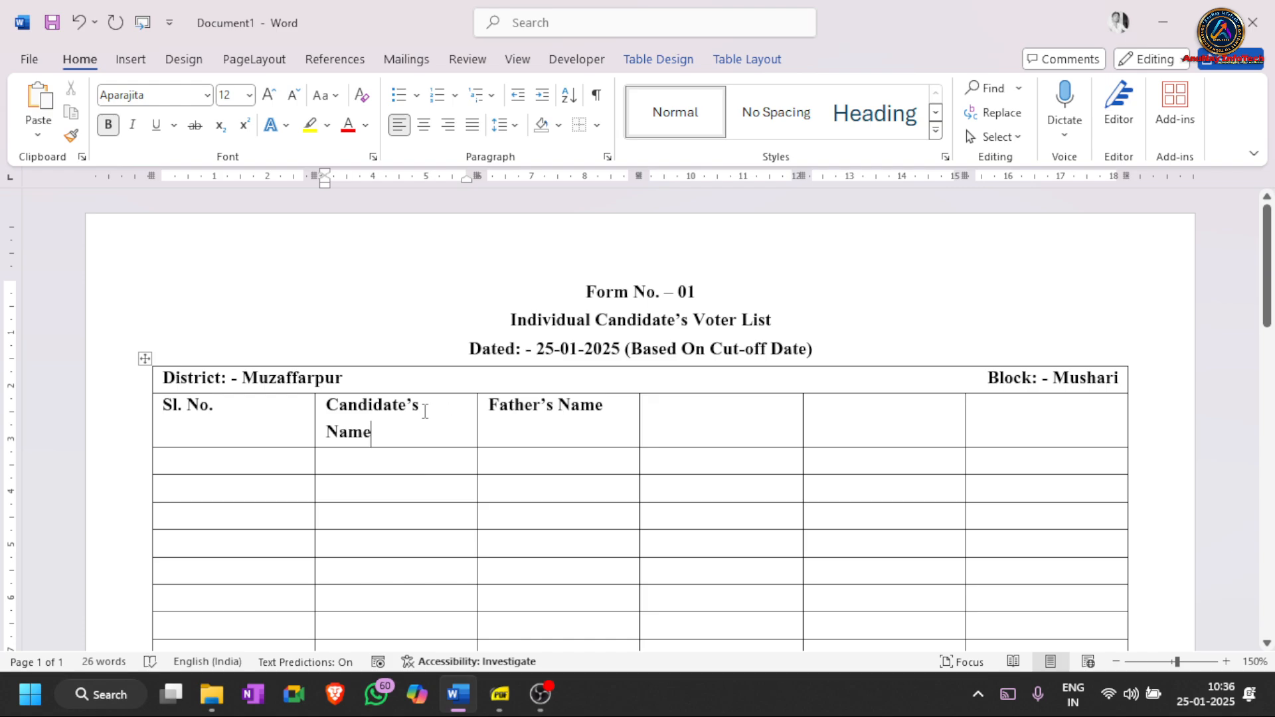
{"action": "left_click_drag", "start_coordinate": [425, 410], "coordinate": [363, 410]}
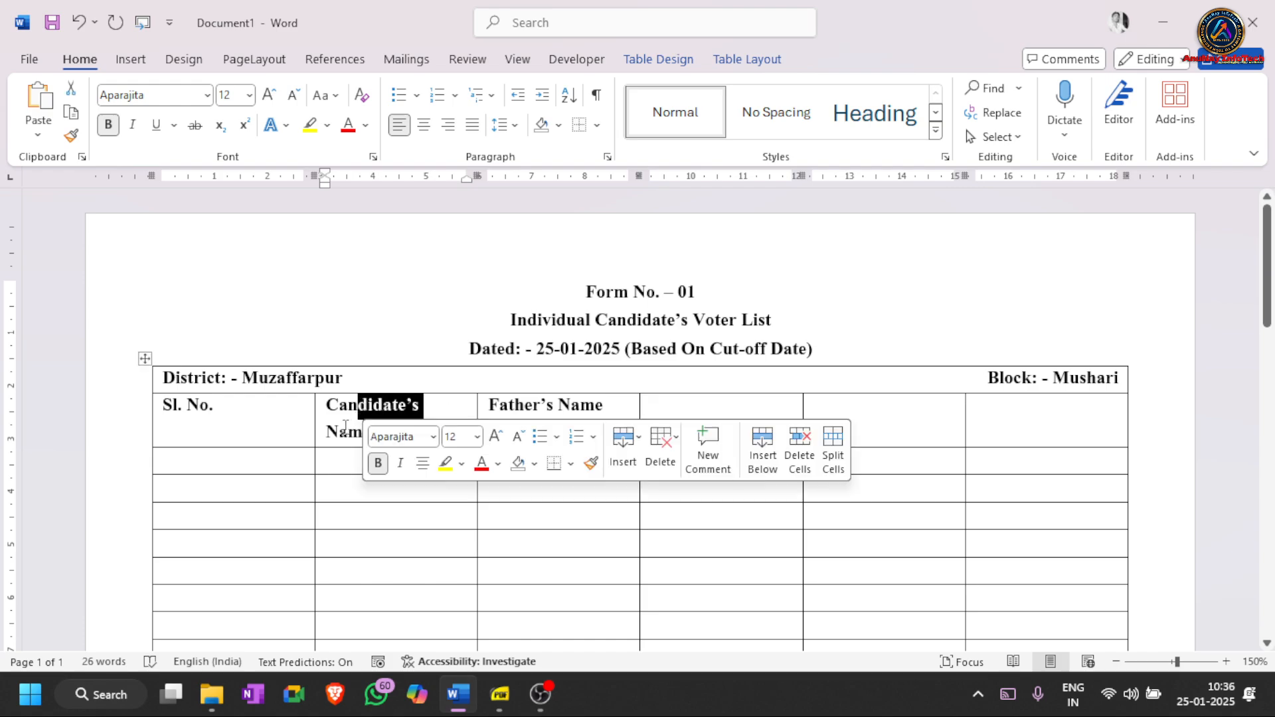
{"action": "left_click", "coordinate": [341, 430]}
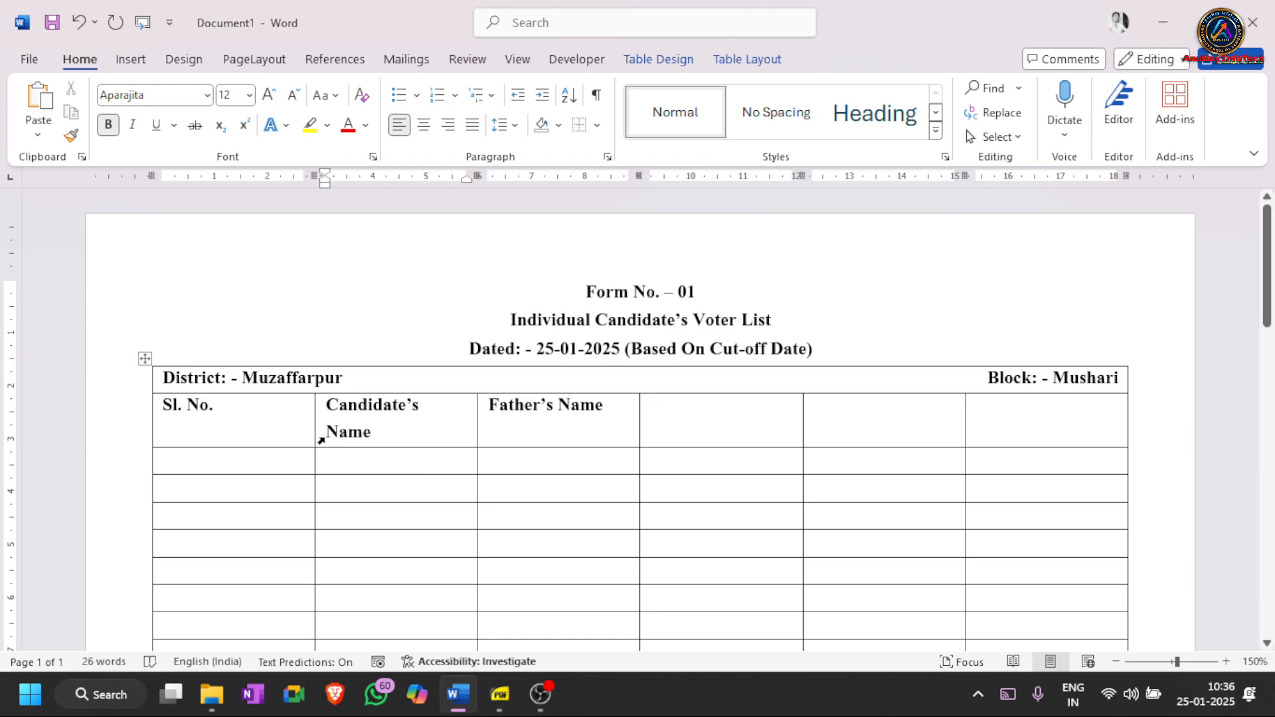
- Join 'Name' onto the Candidate's line, type test letters to widen the column, then undo them
{"action": "left_click", "coordinate": [328, 433]}
{"action": "key", "text": "BackSpace"}
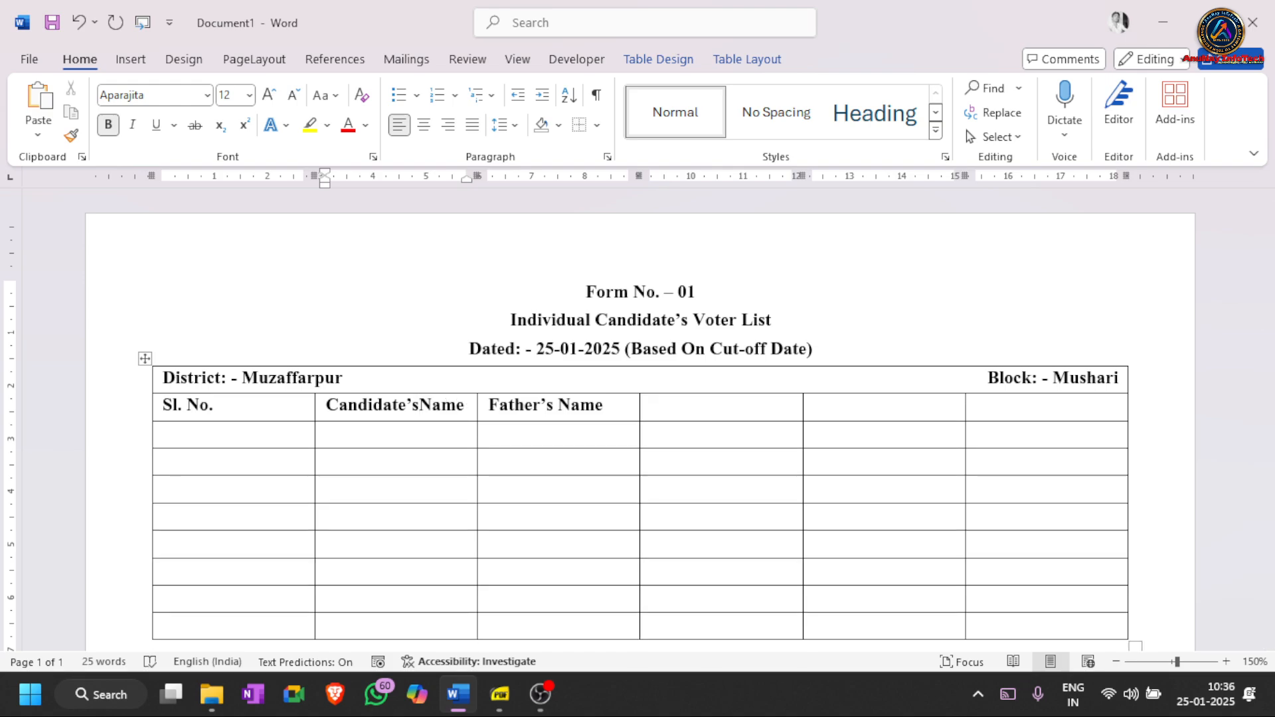
{"action": "type", "text": "xkbhkchbkhbkdhgkhj"}
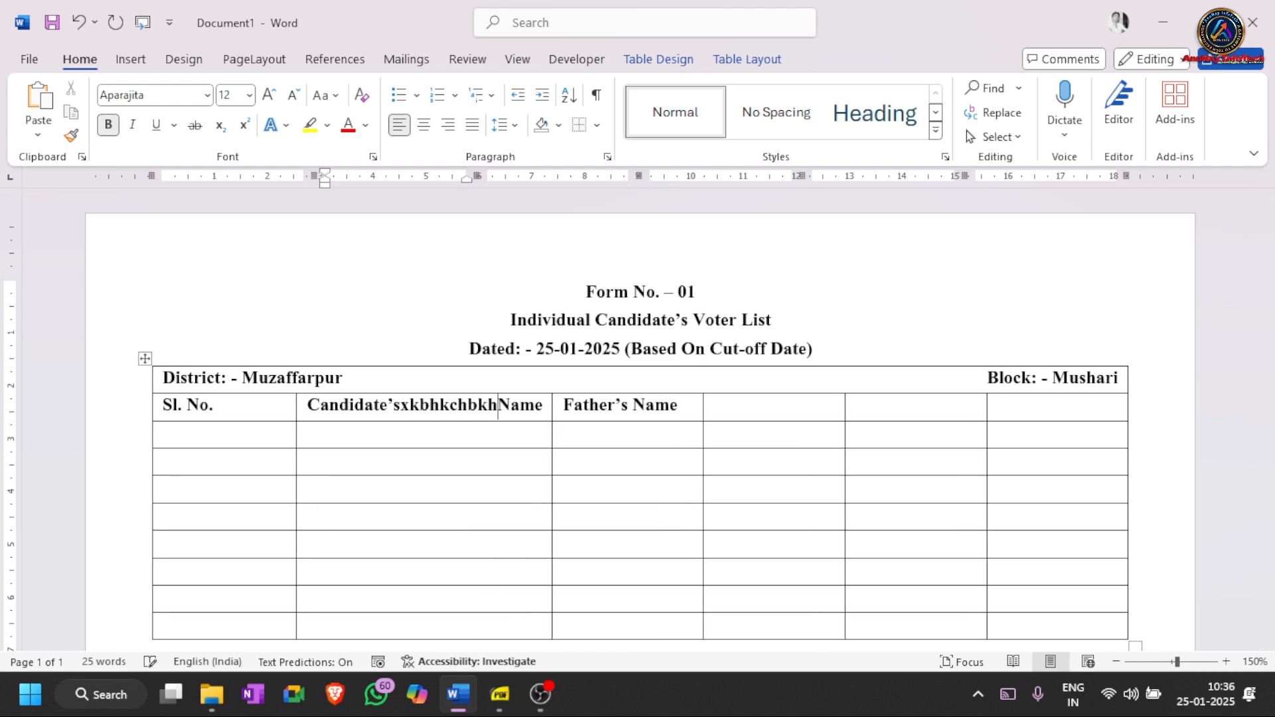
{"action": "type", "text": "gkl"}
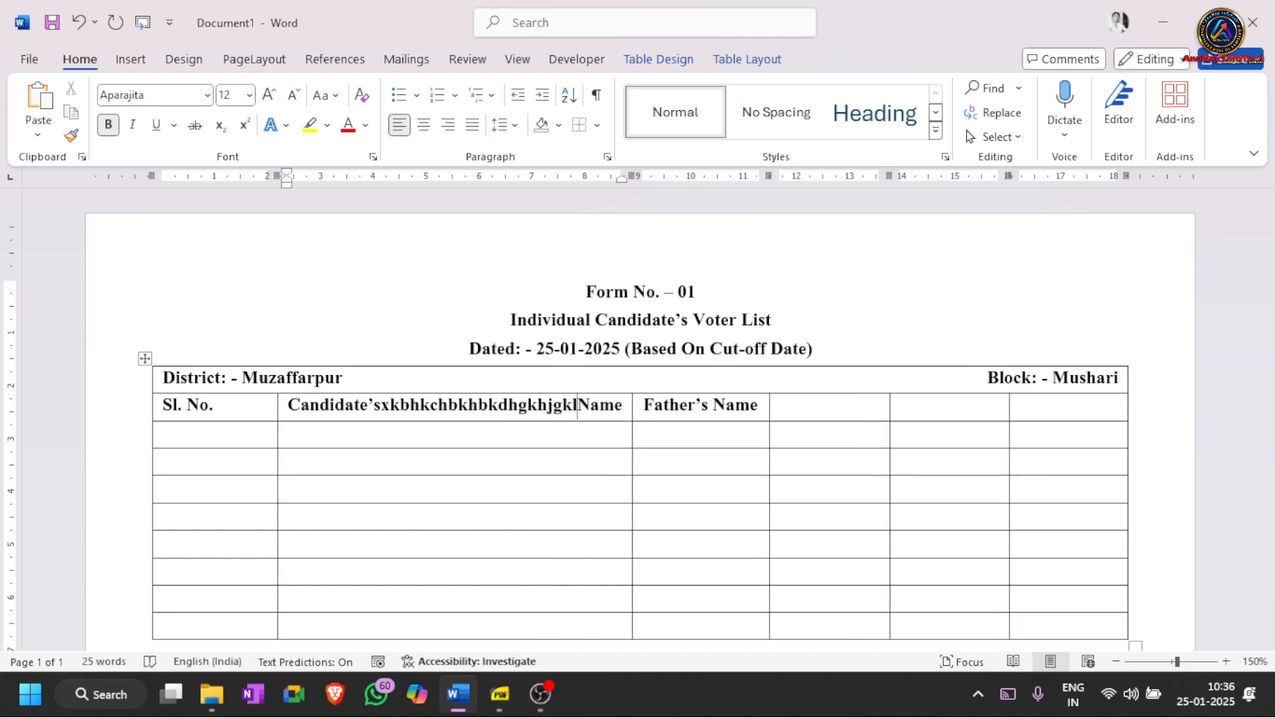
{"action": "type", "text": "kdfdghdihgidhgdt"}
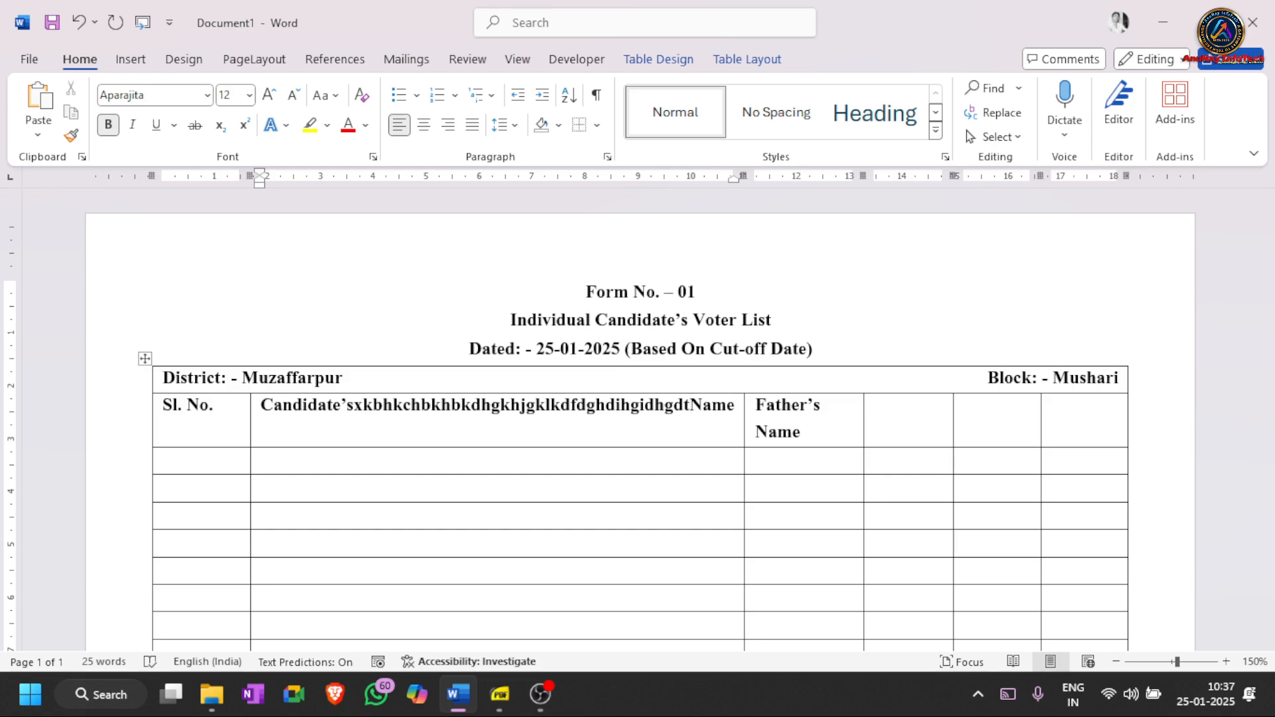
{"action": "key", "text": "ctrl+z"}
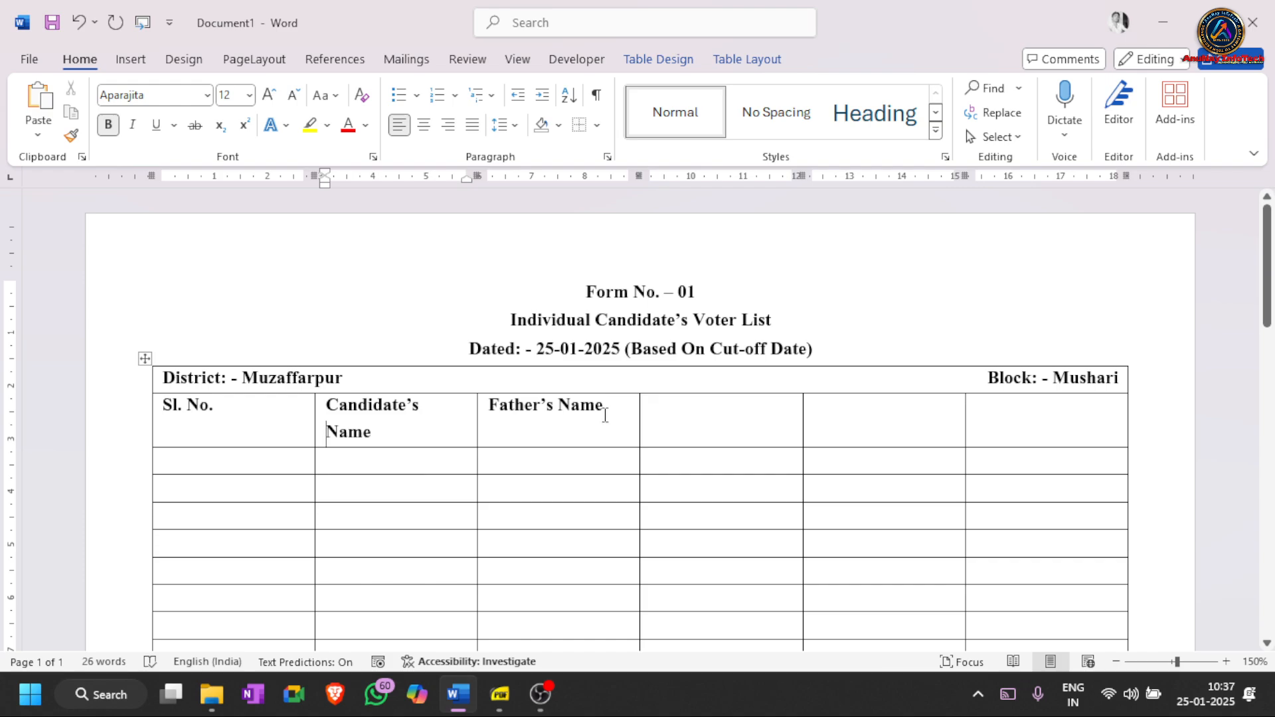
- Enter 'Village' in the fourth heading cell and a correctly spelled 'Disability' in the fifth
{"action": "left_click", "coordinate": [743, 411]}
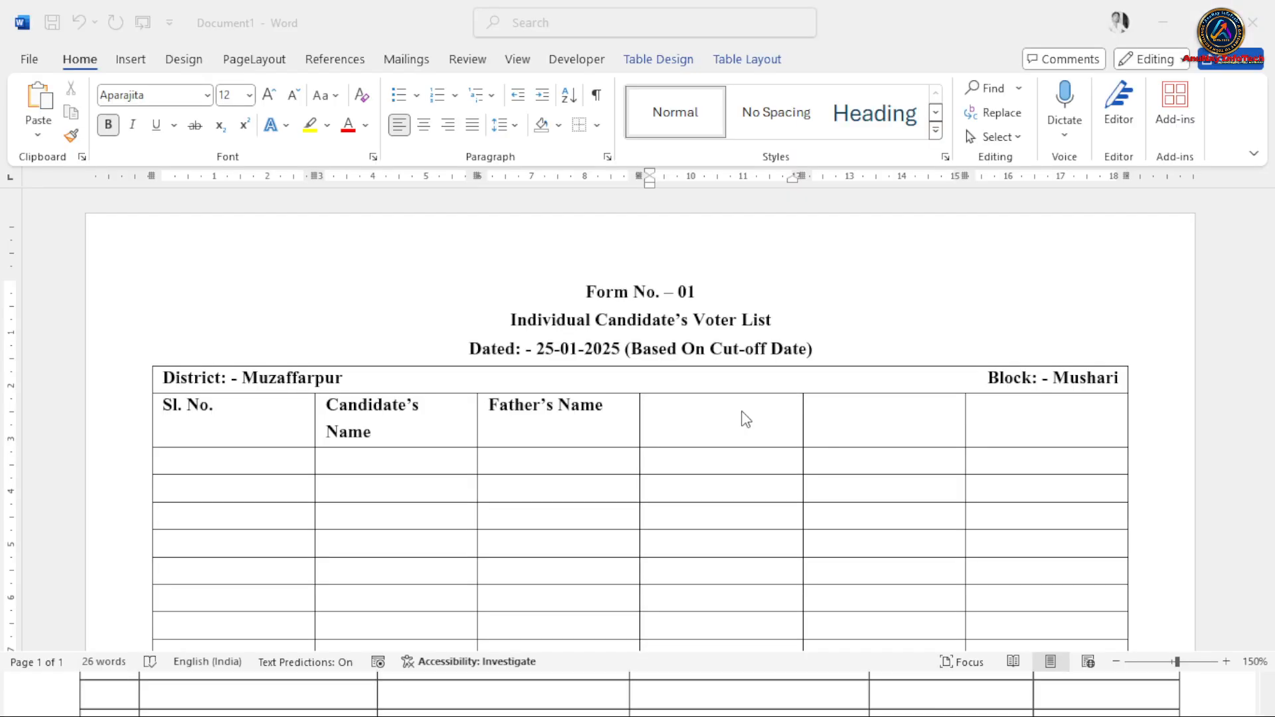
{"action": "type", "text": "Vil"}
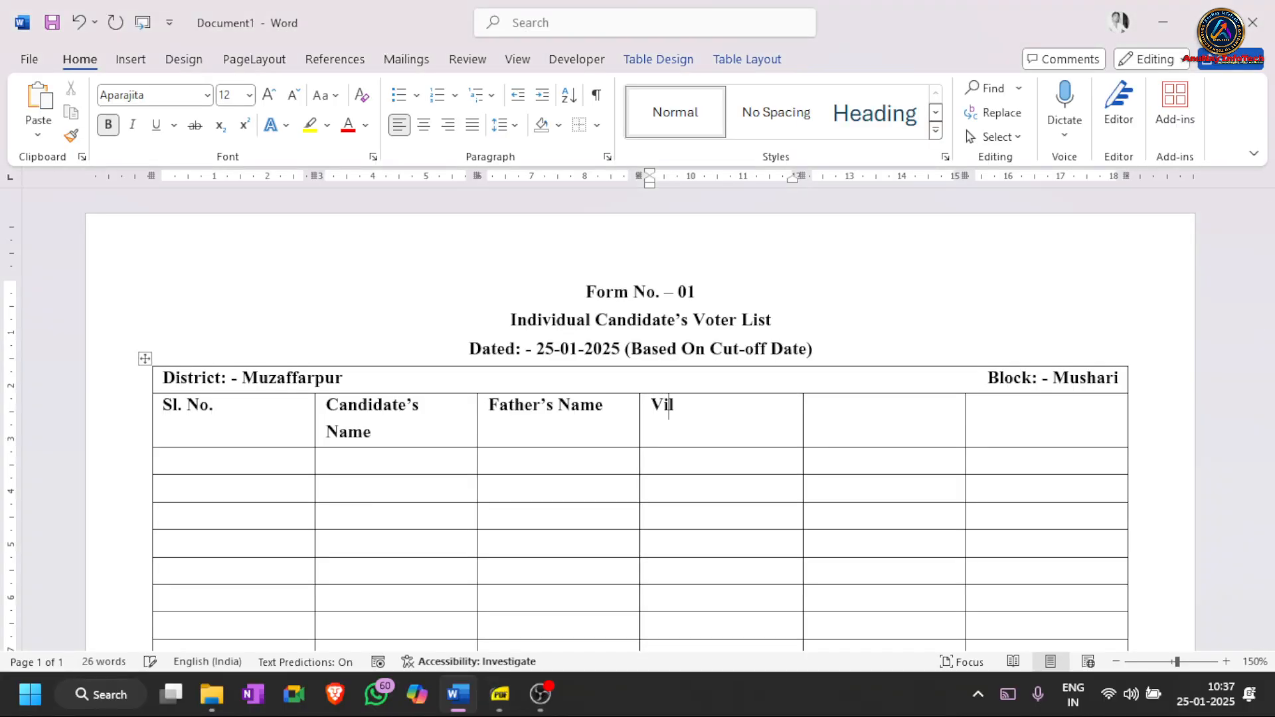
{"action": "type", "text": "lage"}
{"action": "key", "text": "Tab"}
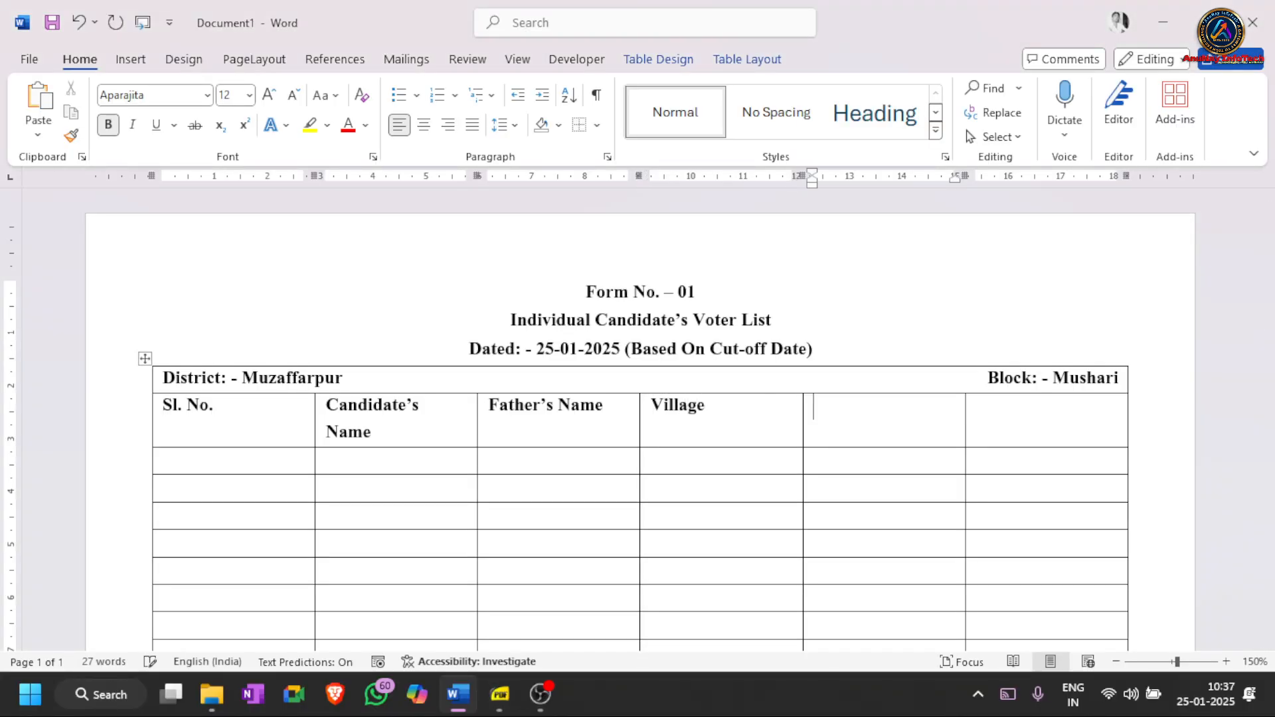
{"action": "type", "text": "Dsability"}
{"action": "key", "text": "Return"}
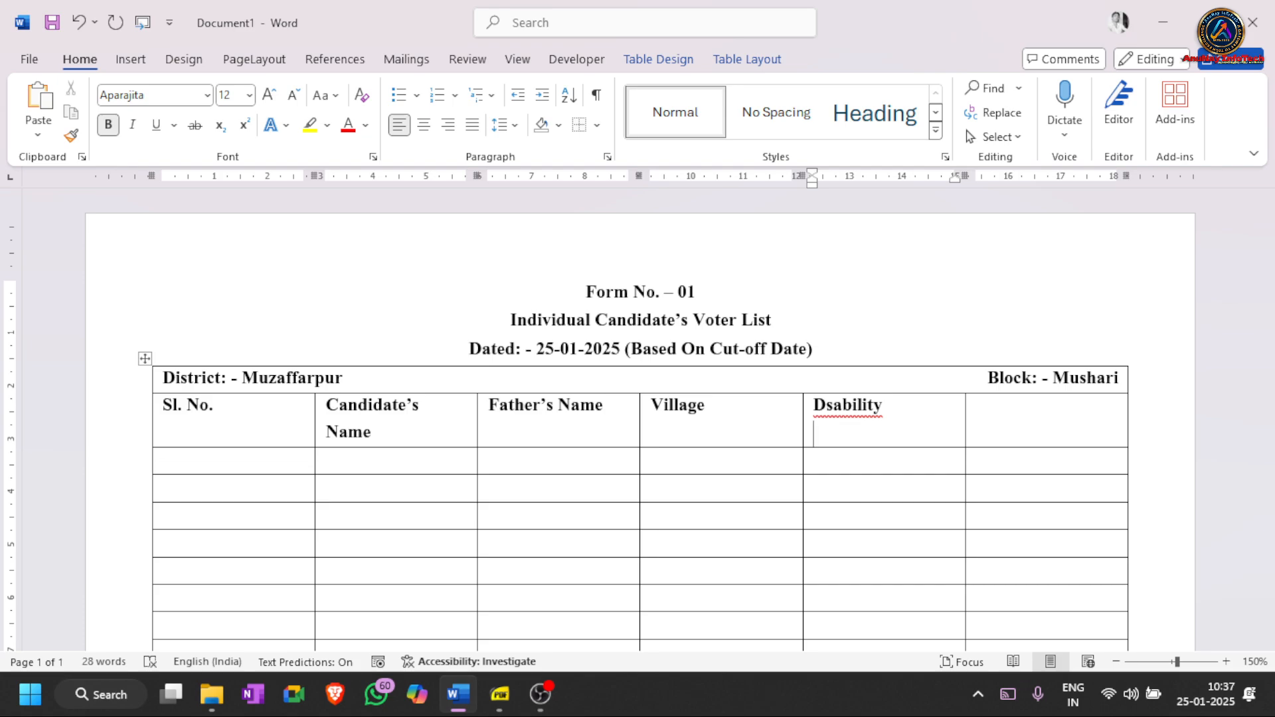
{"action": "left_click", "coordinate": [828, 409]}
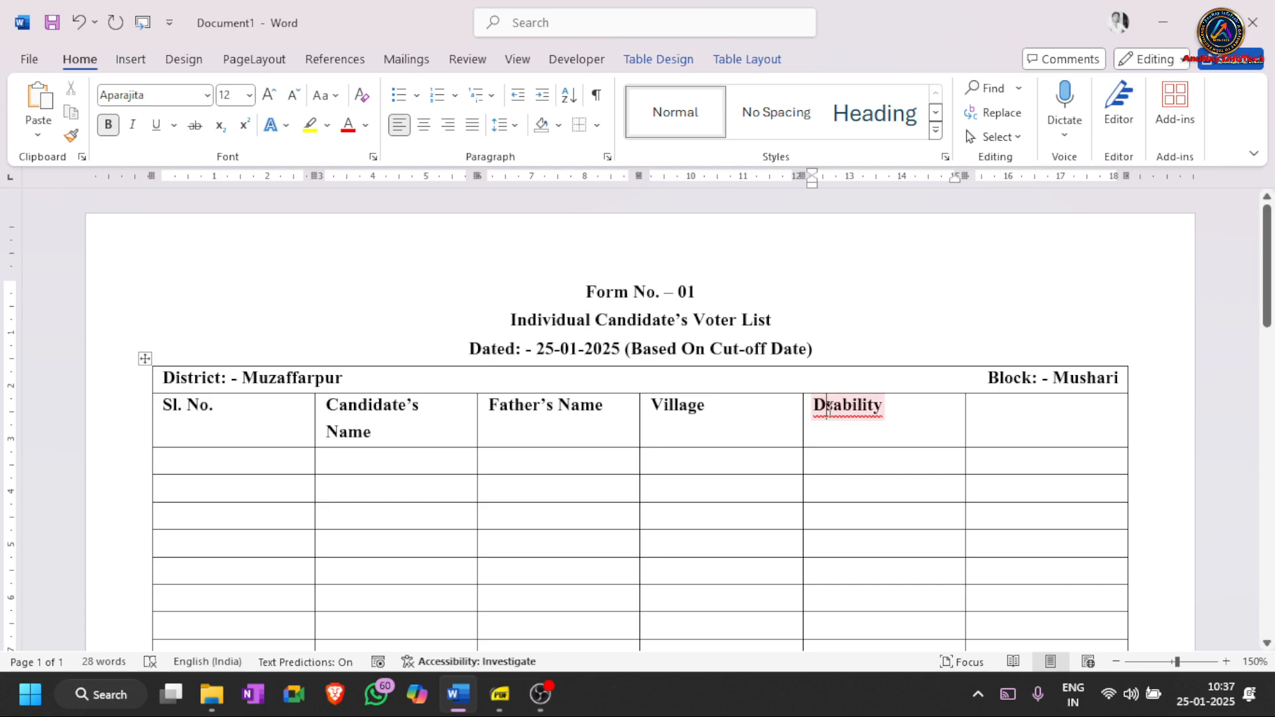
{"action": "type", "text": "i"}
- Add '(If yes)' on a second line under Disability and type 'Remarks' in the last cell
{"action": "left_click", "coordinate": [859, 460]}
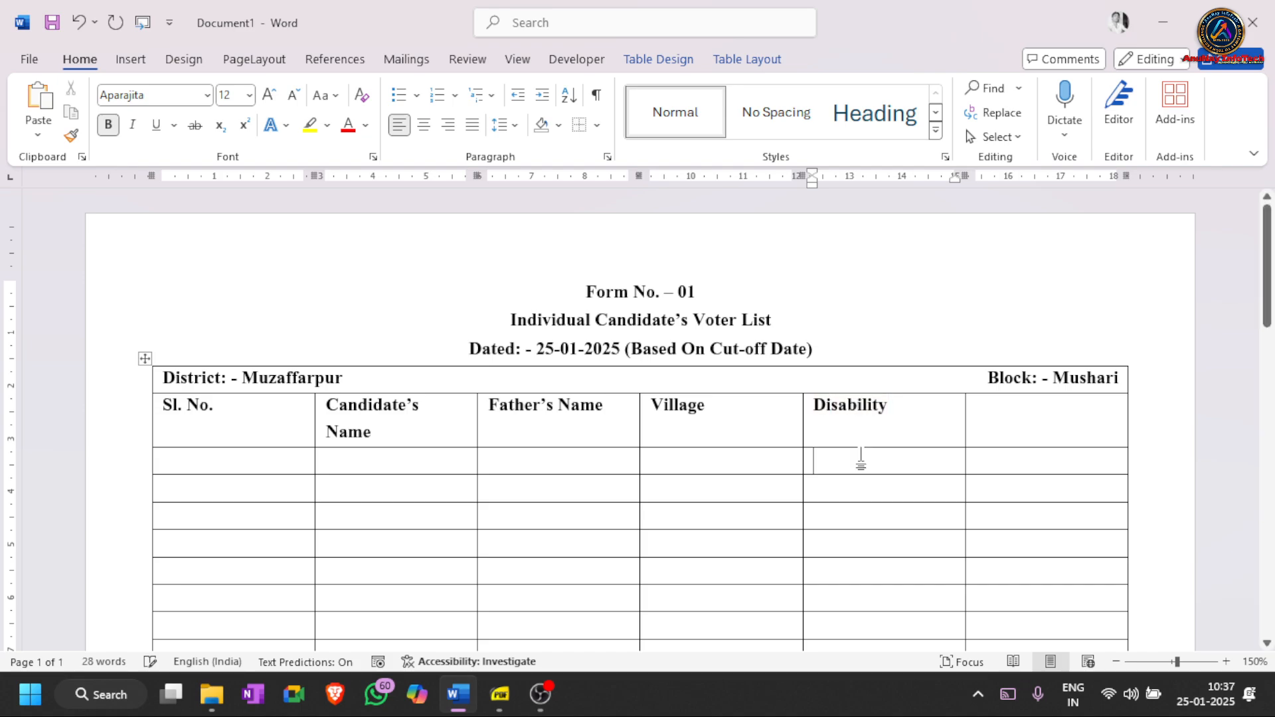
{"action": "left_click", "coordinate": [847, 438]}
{"action": "type", "text": "(IF"}
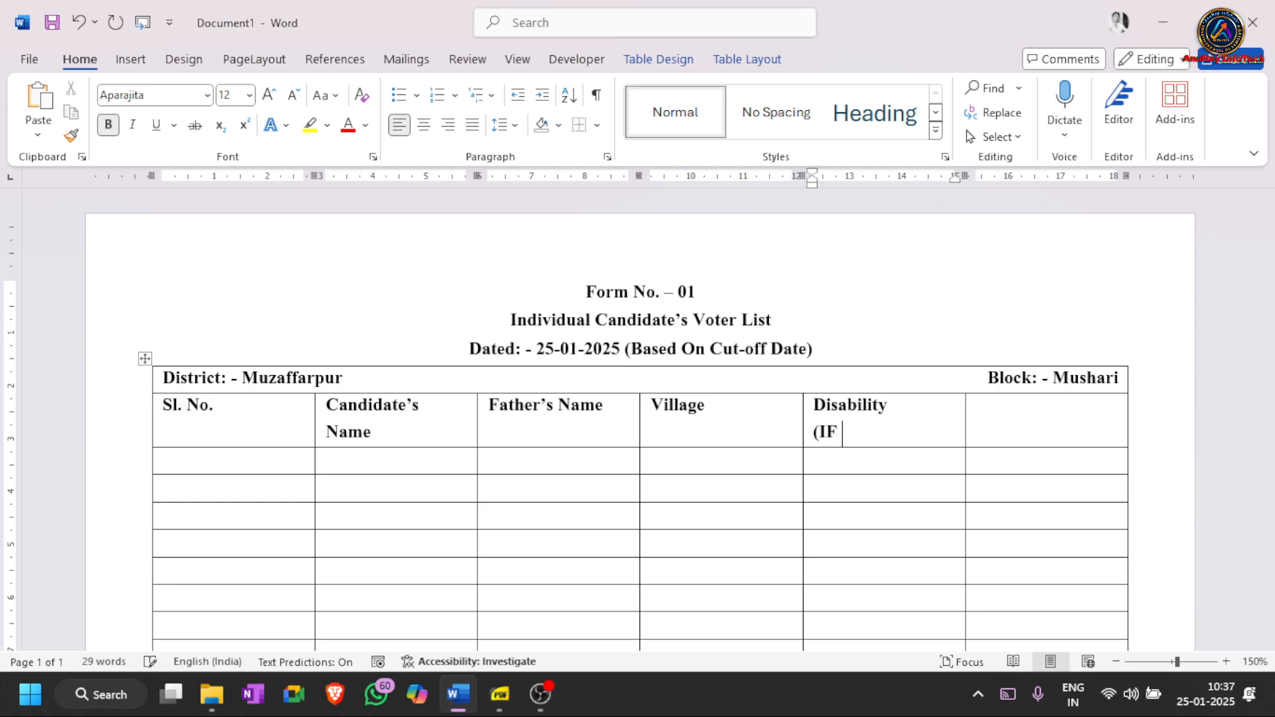
{"action": "key", "text": "BackSpace"}
{"action": "key", "text": "BackSpace"}
{"action": "type", "text": "f yes)"}
{"action": "key", "text": "Tab"}
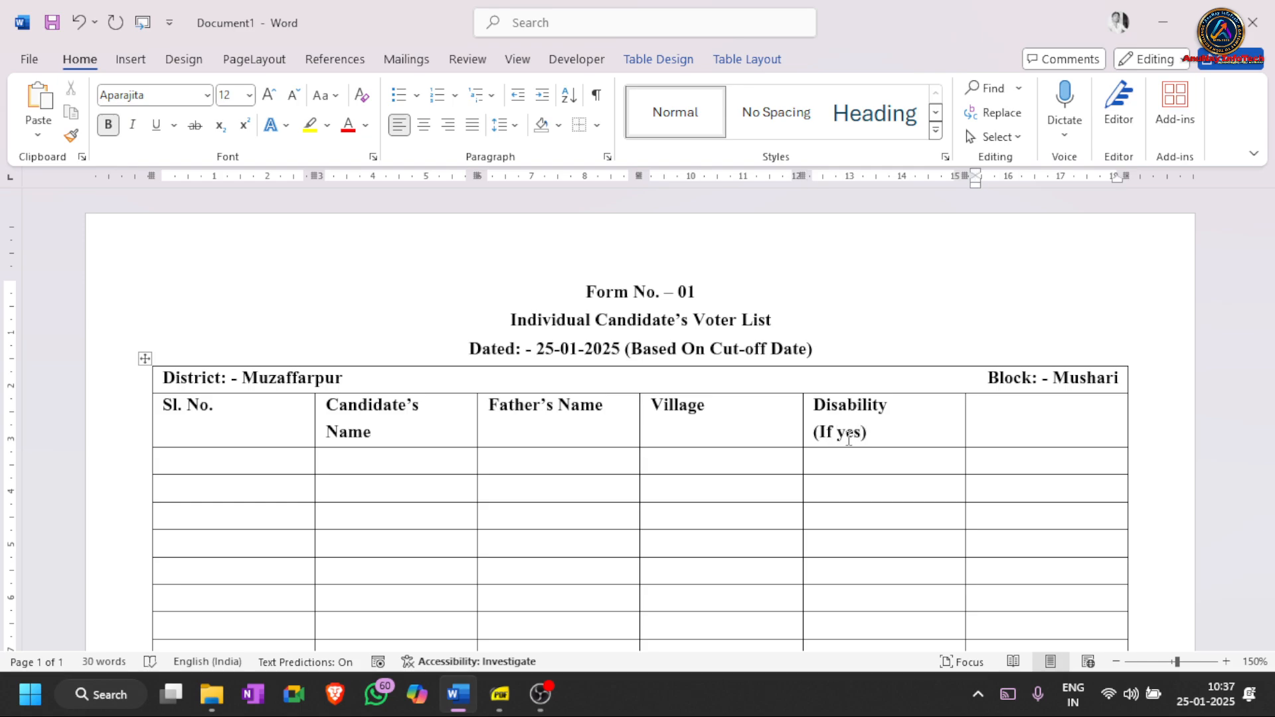
{"action": "type", "text": "Remarks"}
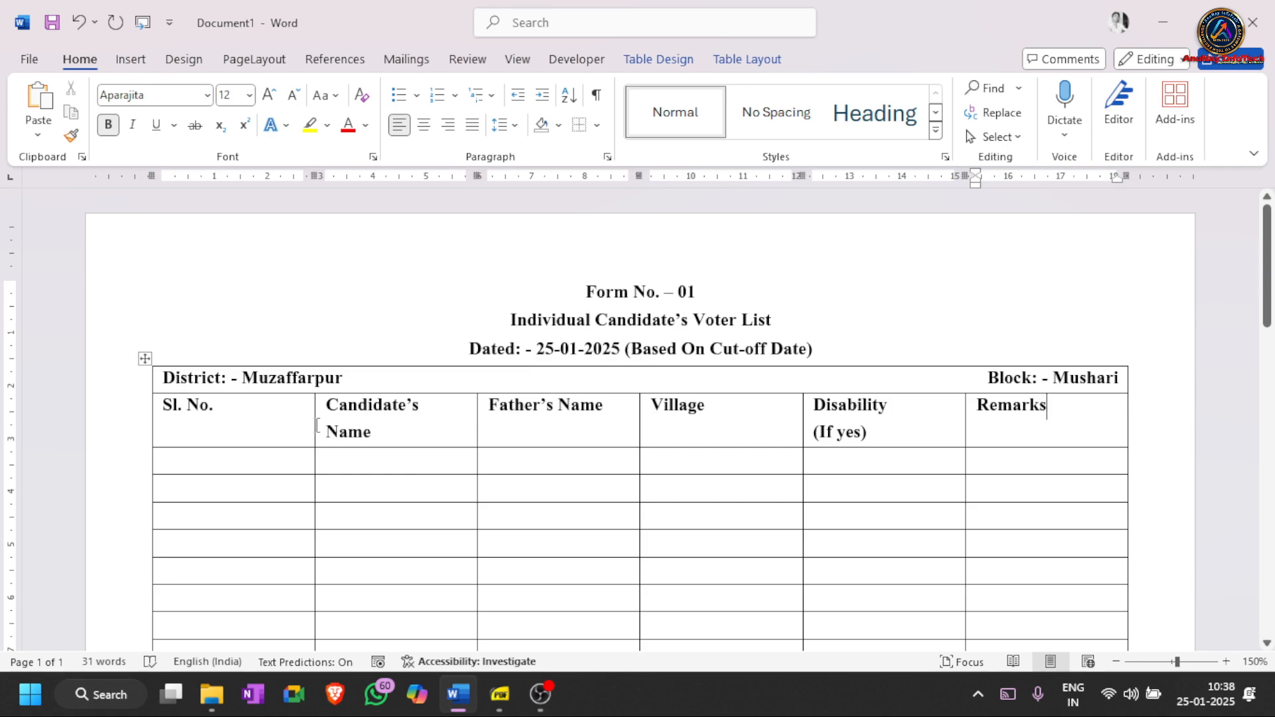
- Drag the Sl. No. column's right border leftward, redoing it once, so Candidate's Name fits on one line
{"action": "left_click", "coordinate": [289, 422]}
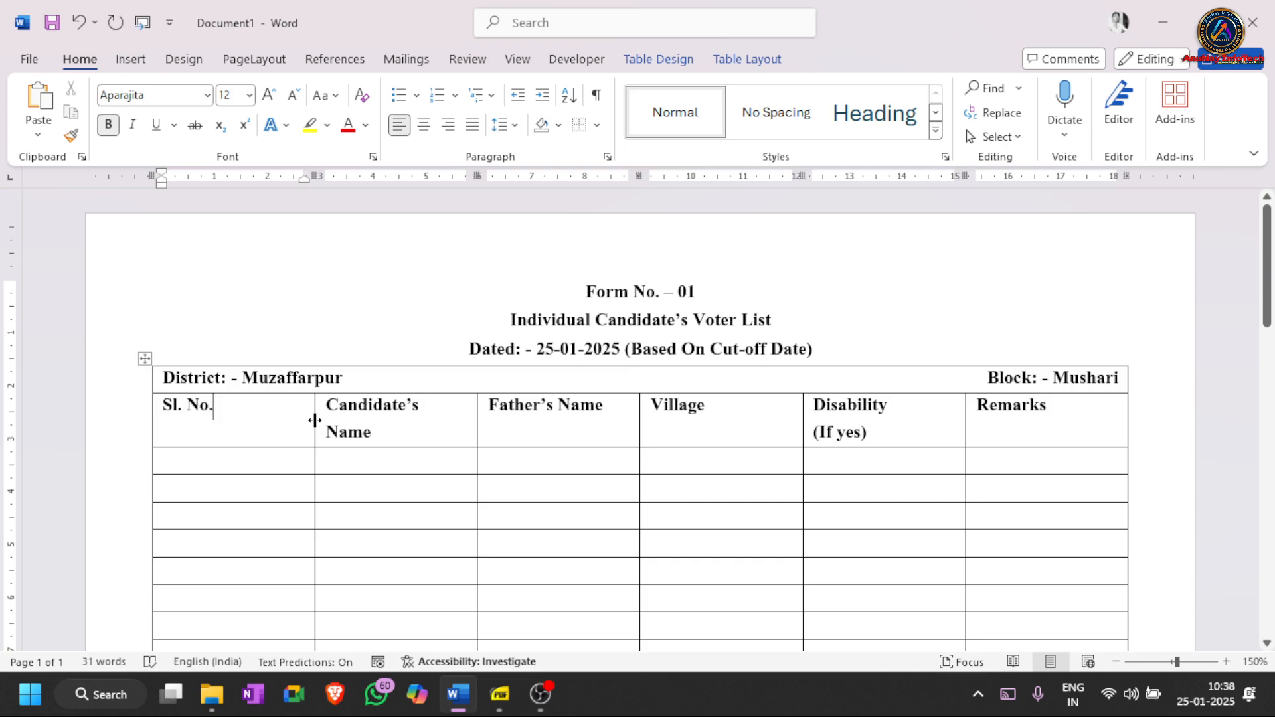
{"action": "left_click_drag", "start_coordinate": [315, 420], "coordinate": [194, 420]}
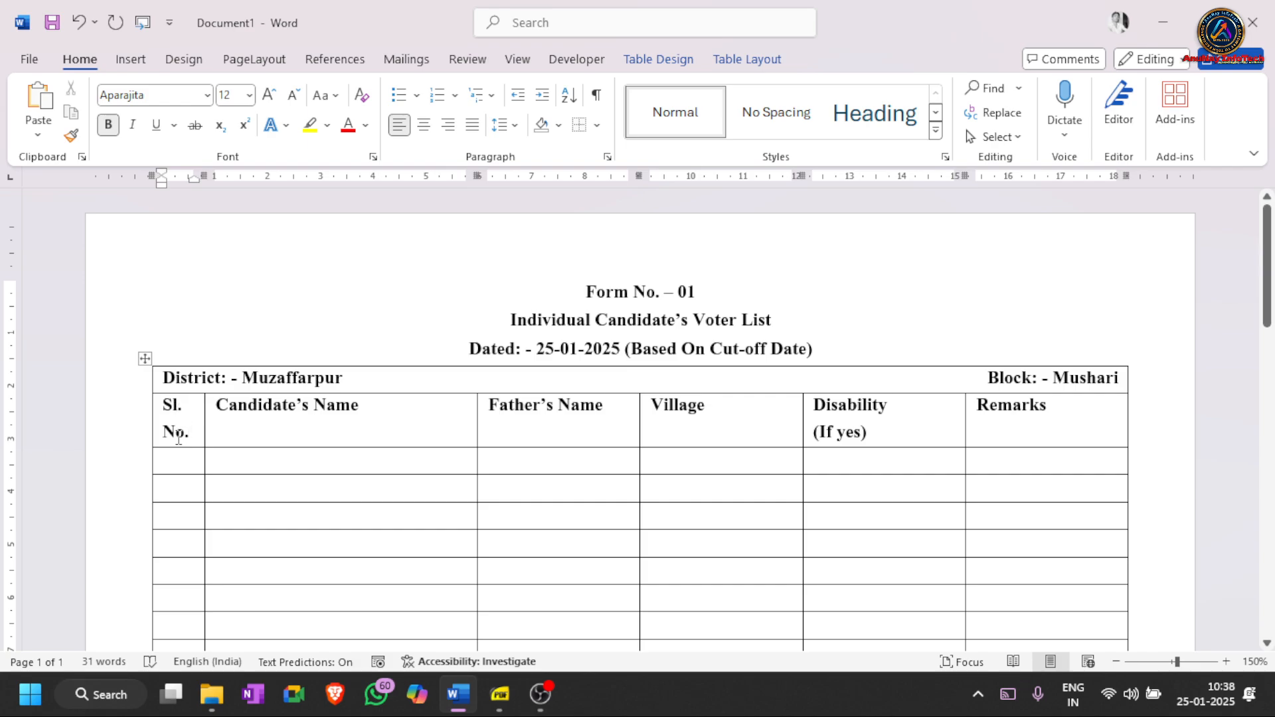
{"action": "key", "text": "ctrl+z"}
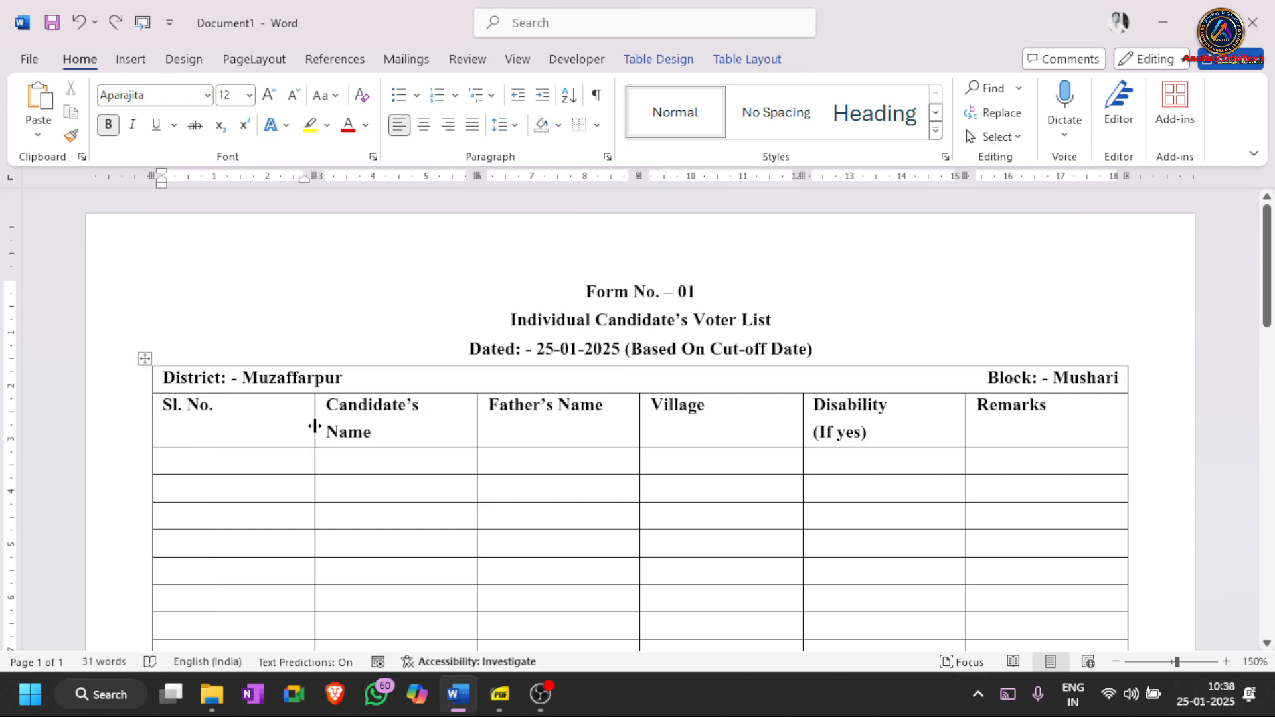
{"action": "left_click_drag", "start_coordinate": [314, 426], "coordinate": [169, 413]}
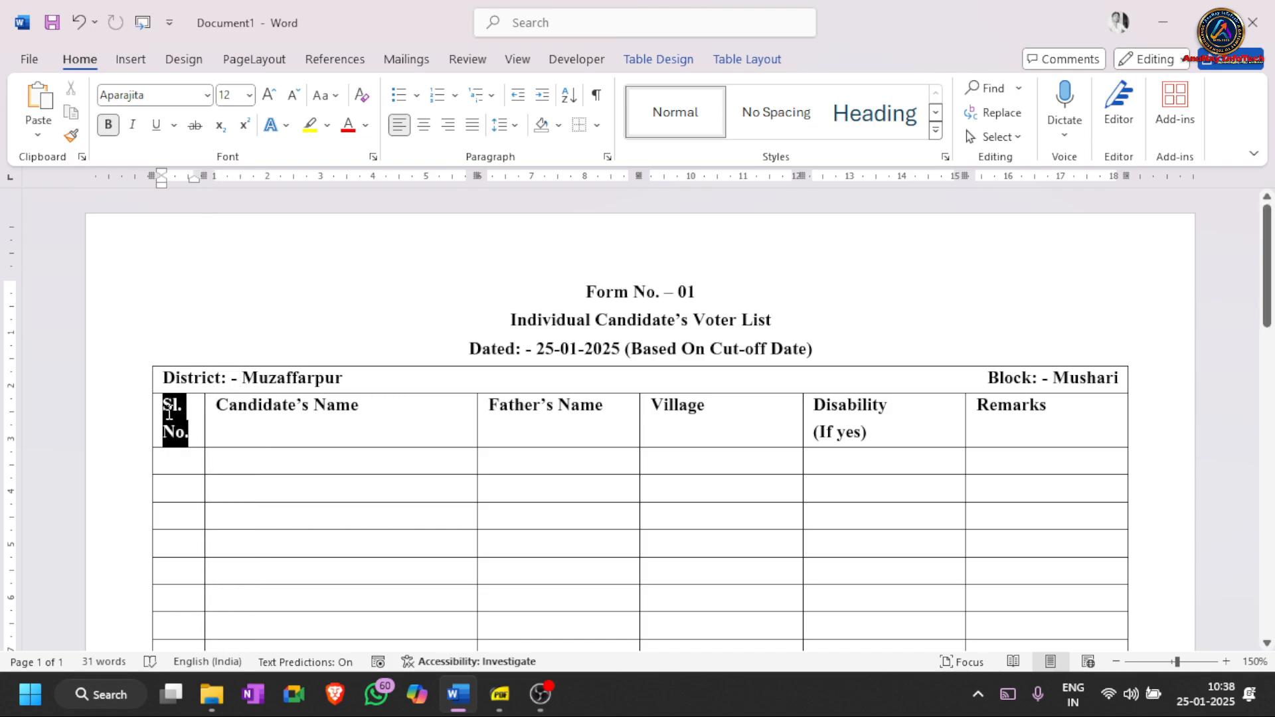
{"action": "left_click", "coordinate": [175, 411]}
- Try narrowing the Village column to widen Disability, then undo that resize
{"action": "left_click_drag", "start_coordinate": [187, 408], "coordinate": [157, 410]}
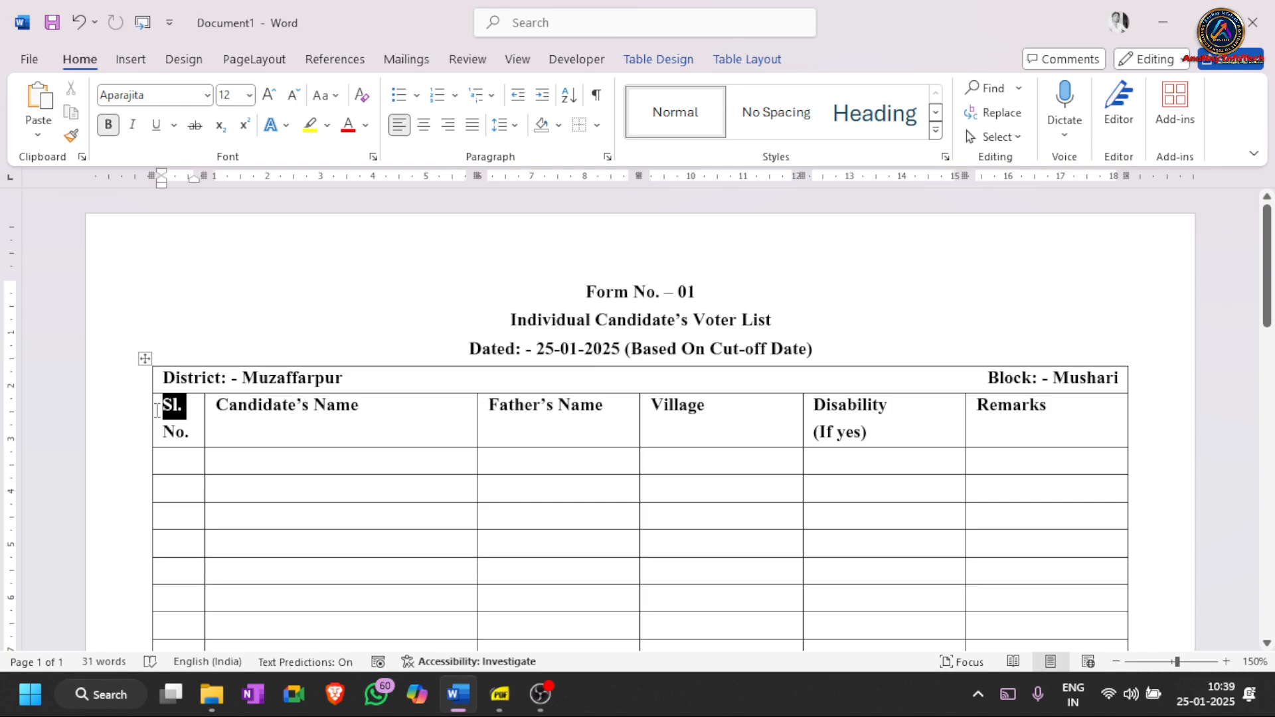
{"action": "left_click", "coordinate": [198, 436]}
{"action": "left_click_drag", "start_coordinate": [896, 407], "coordinate": [813, 405]}
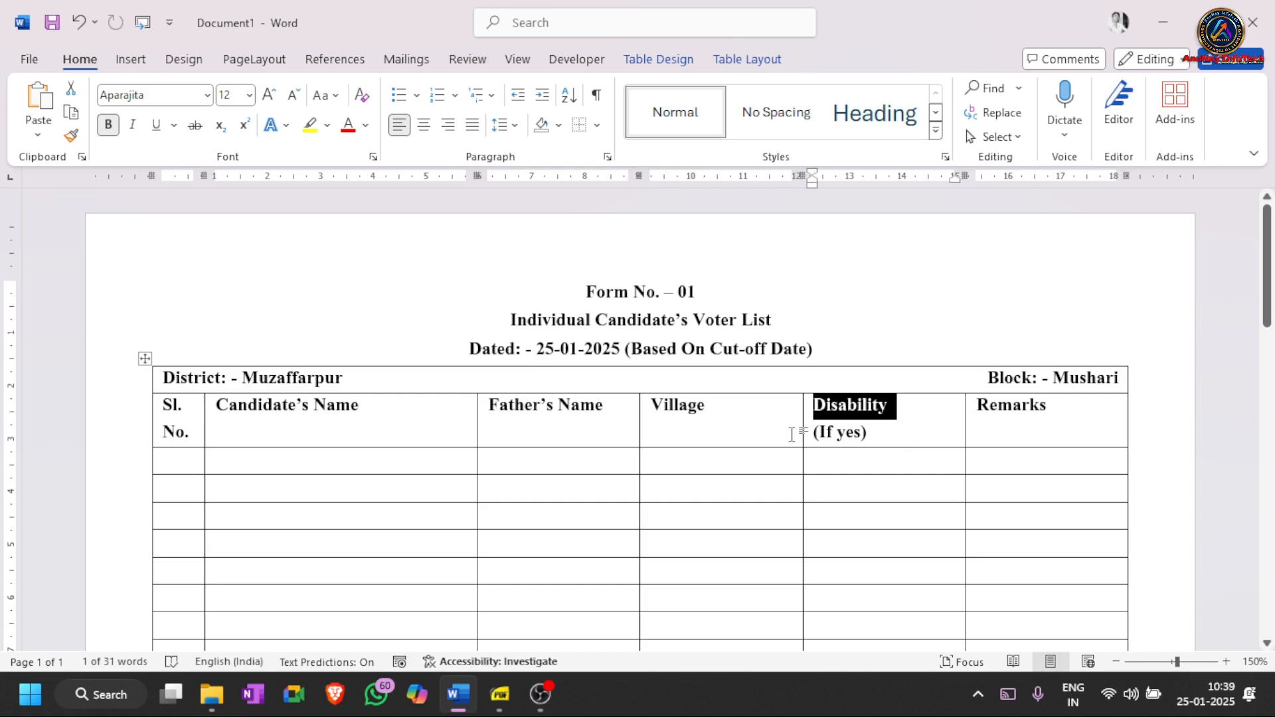
{"action": "left_click_drag", "start_coordinate": [800, 431], "coordinate": [714, 425]}
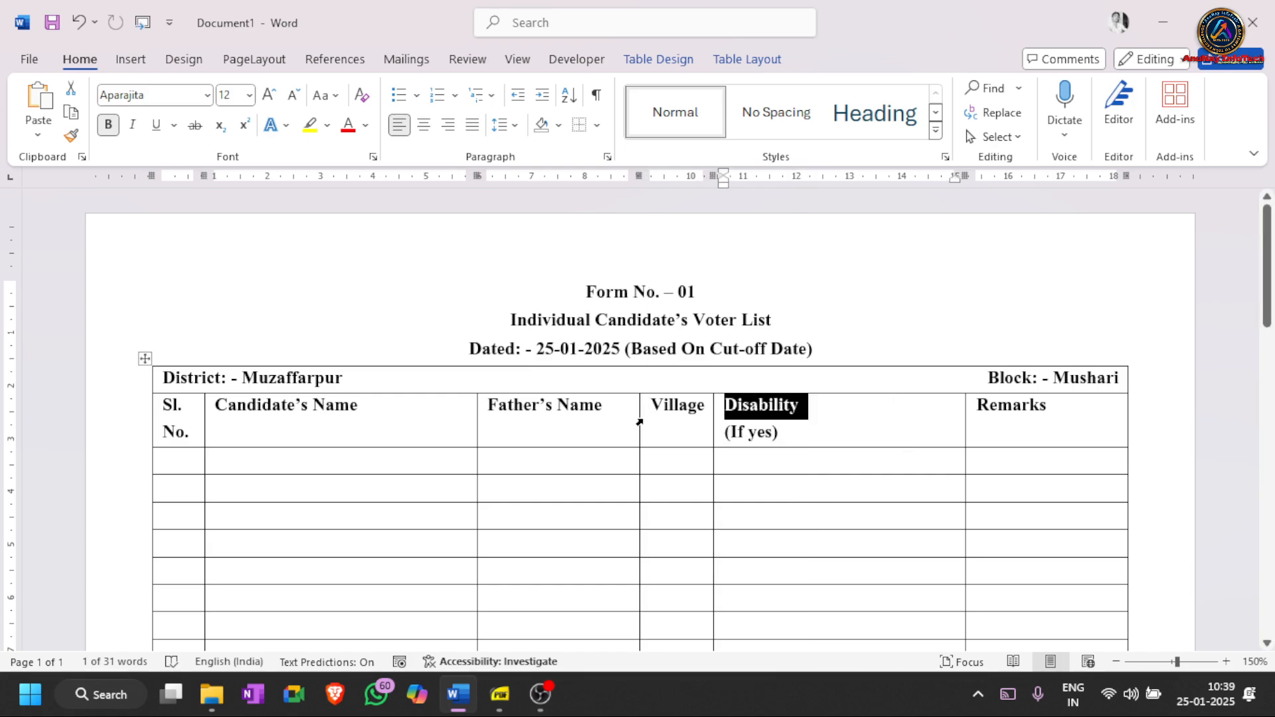
{"action": "key", "text": "ctrl+z"}
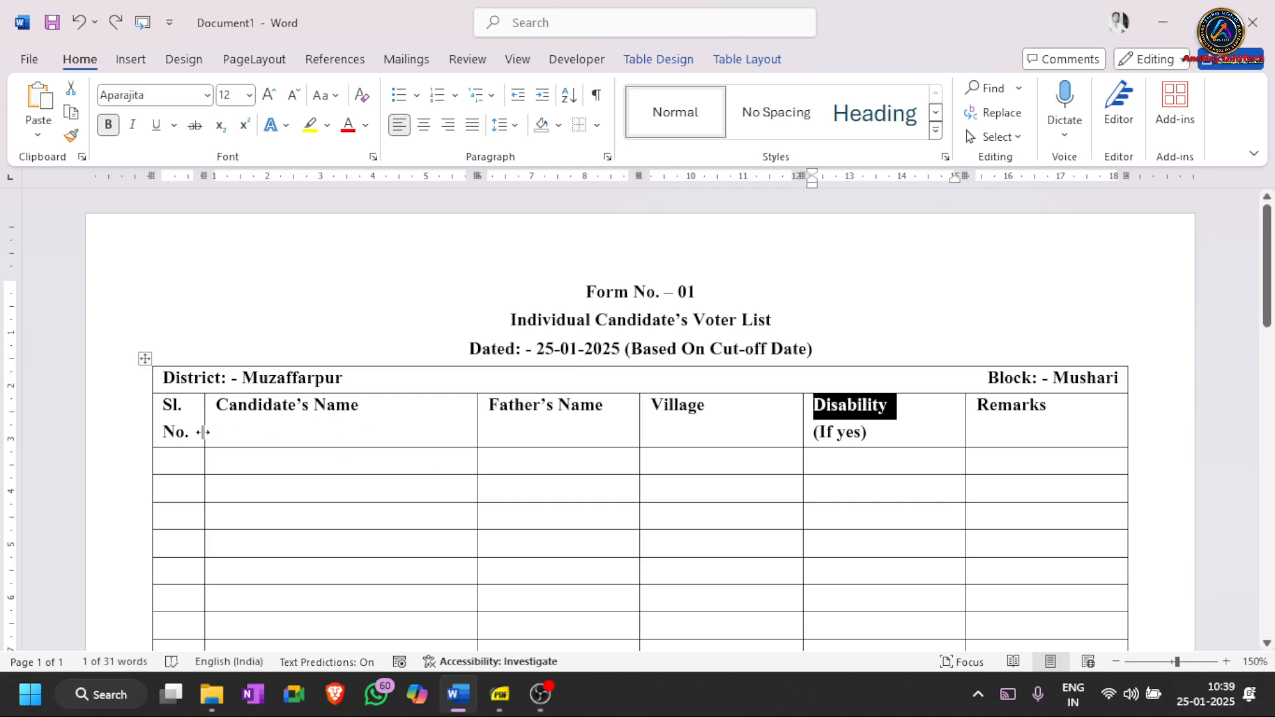
{"action": "left_click", "coordinate": [170, 464]}
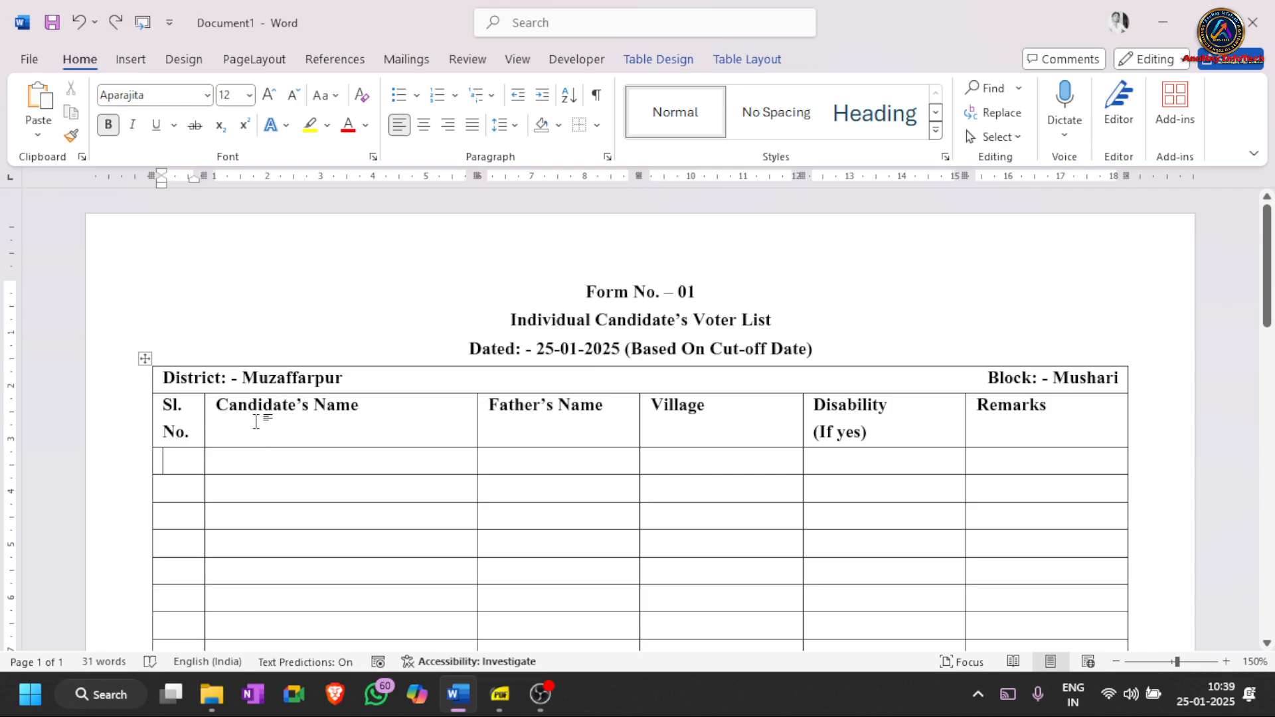
- Narrow Candidate's Name to widen Father's Name, undo a Village resize, and select Candidate's Name through Remarks
{"action": "left_click_drag", "start_coordinate": [229, 409], "coordinate": [352, 420]}
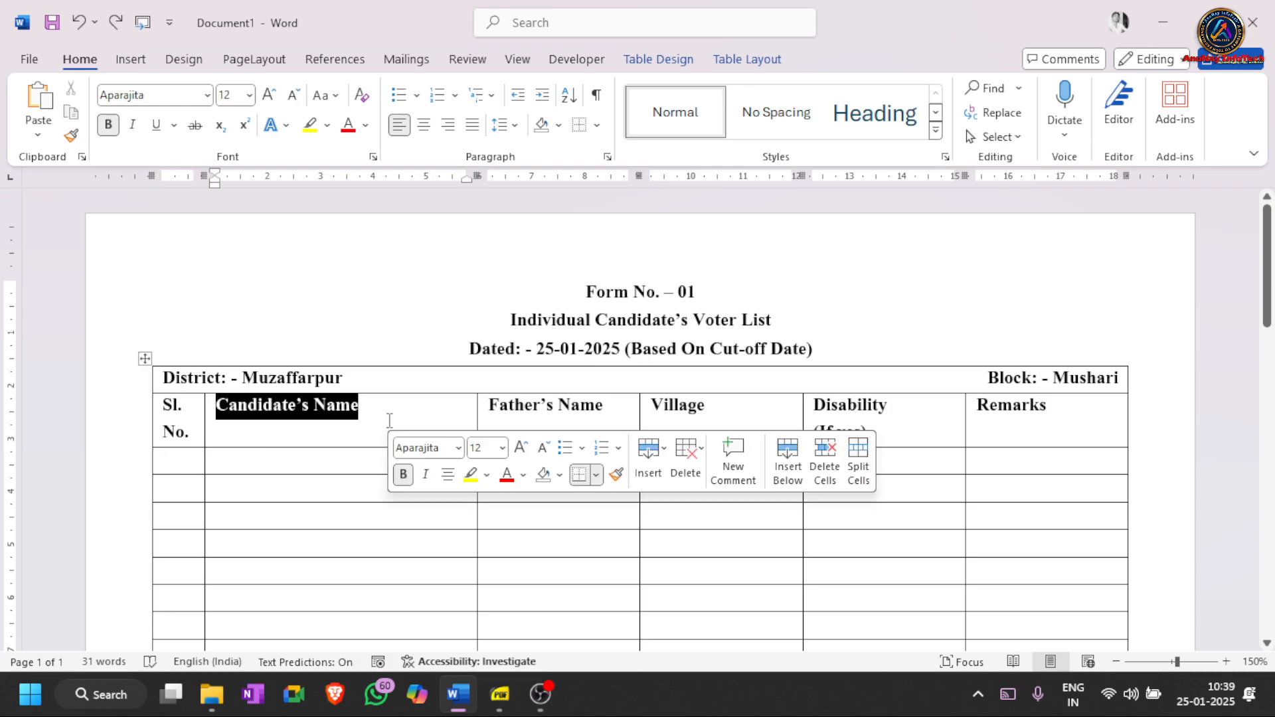
{"action": "left_click", "coordinate": [515, 417]}
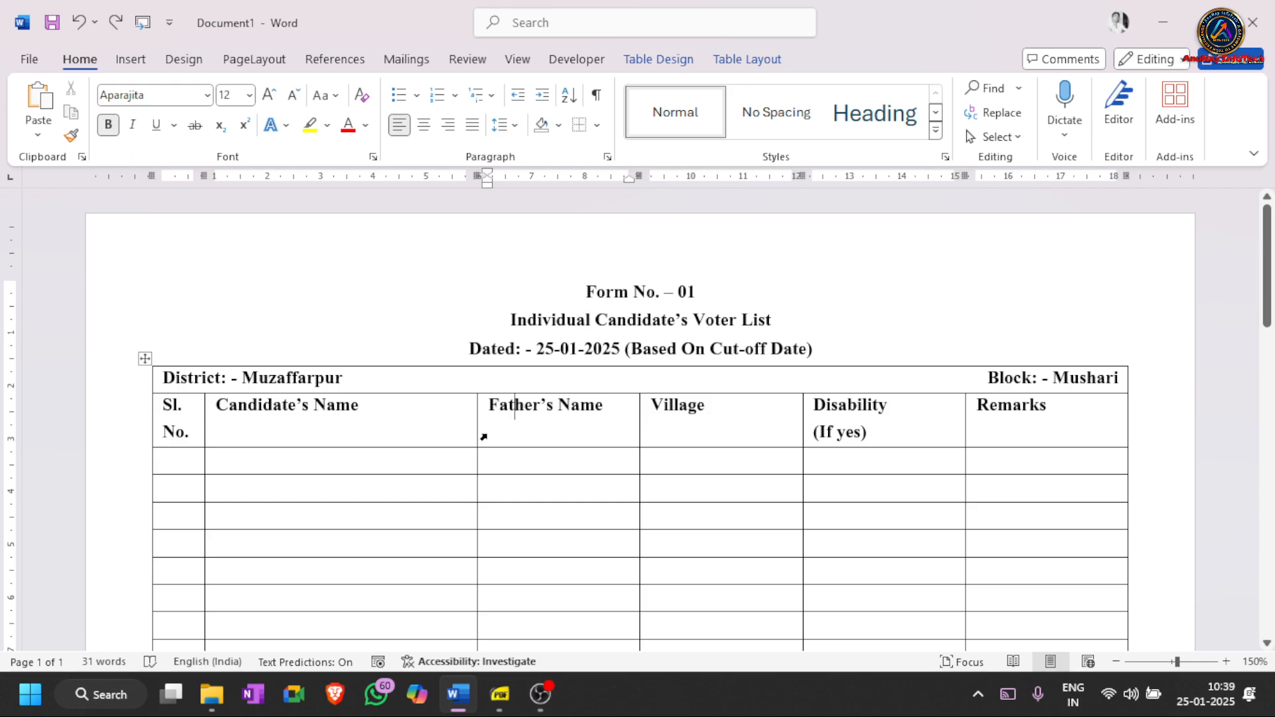
{"action": "left_click_drag", "start_coordinate": [477, 435], "coordinate": [417, 430]}
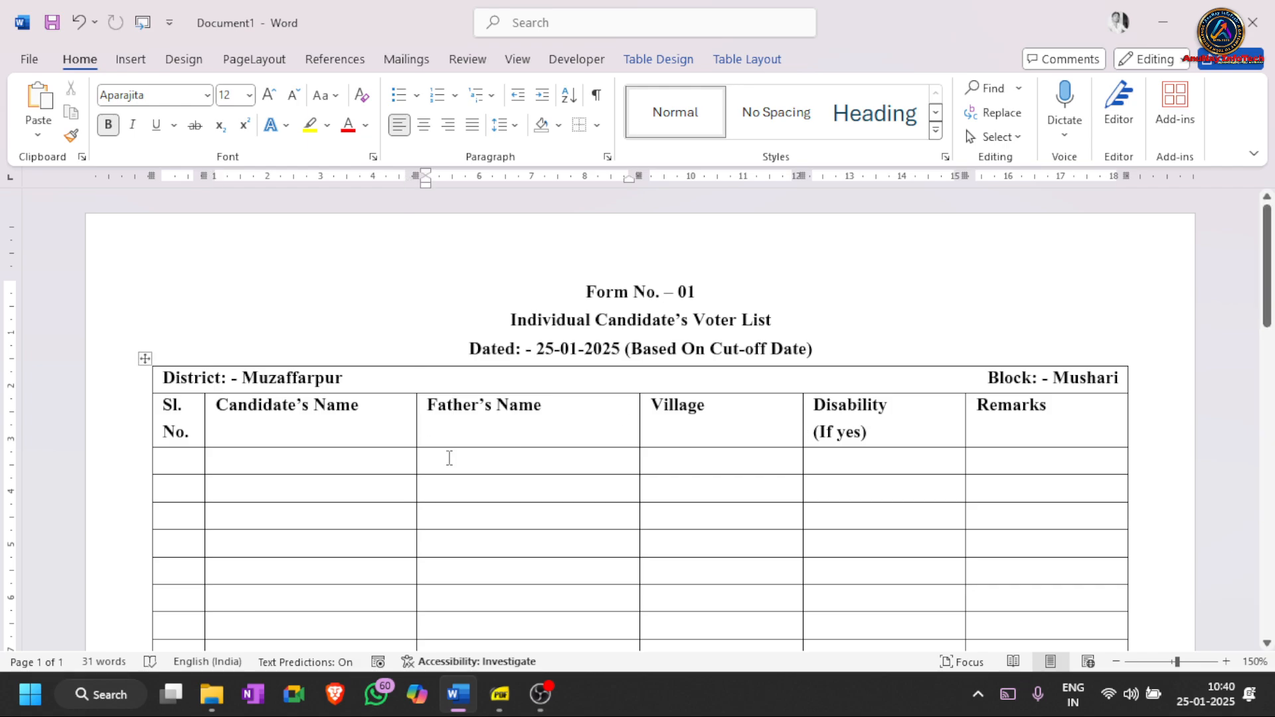
{"action": "left_click_drag", "start_coordinate": [302, 438], "coordinate": [988, 530]}
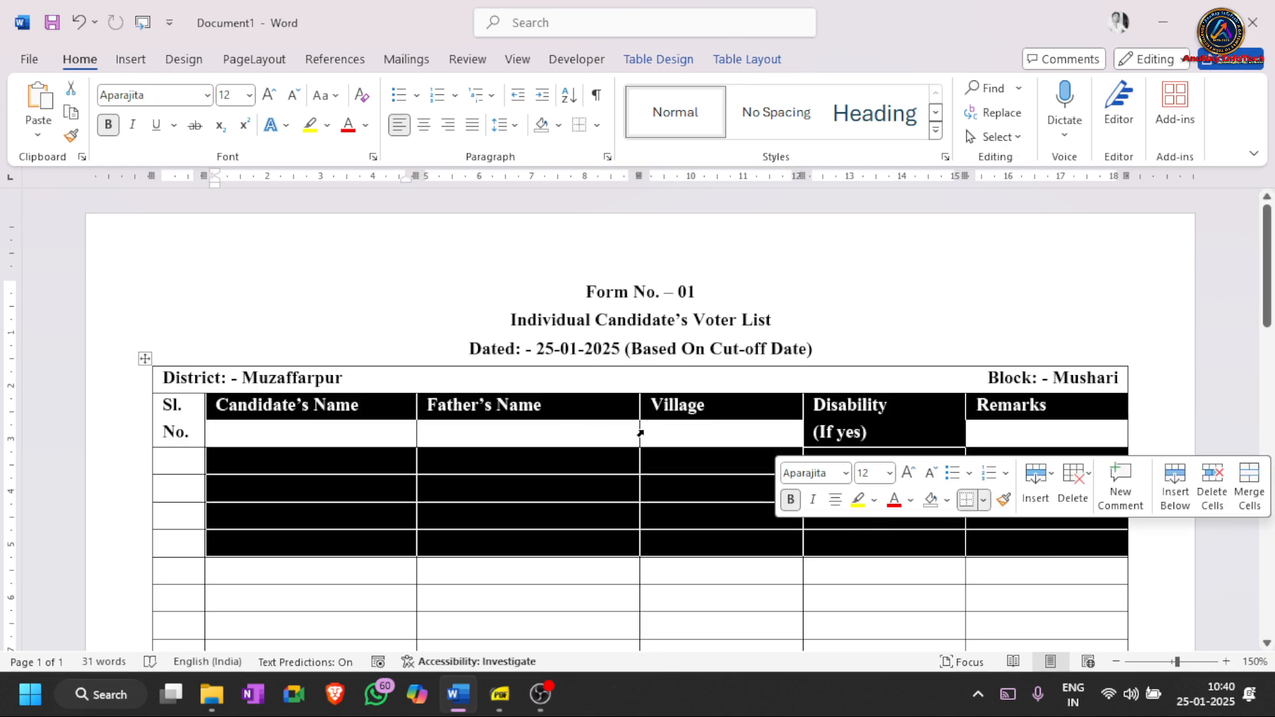
{"action": "left_click_drag", "start_coordinate": [639, 432], "coordinate": [537, 438]}
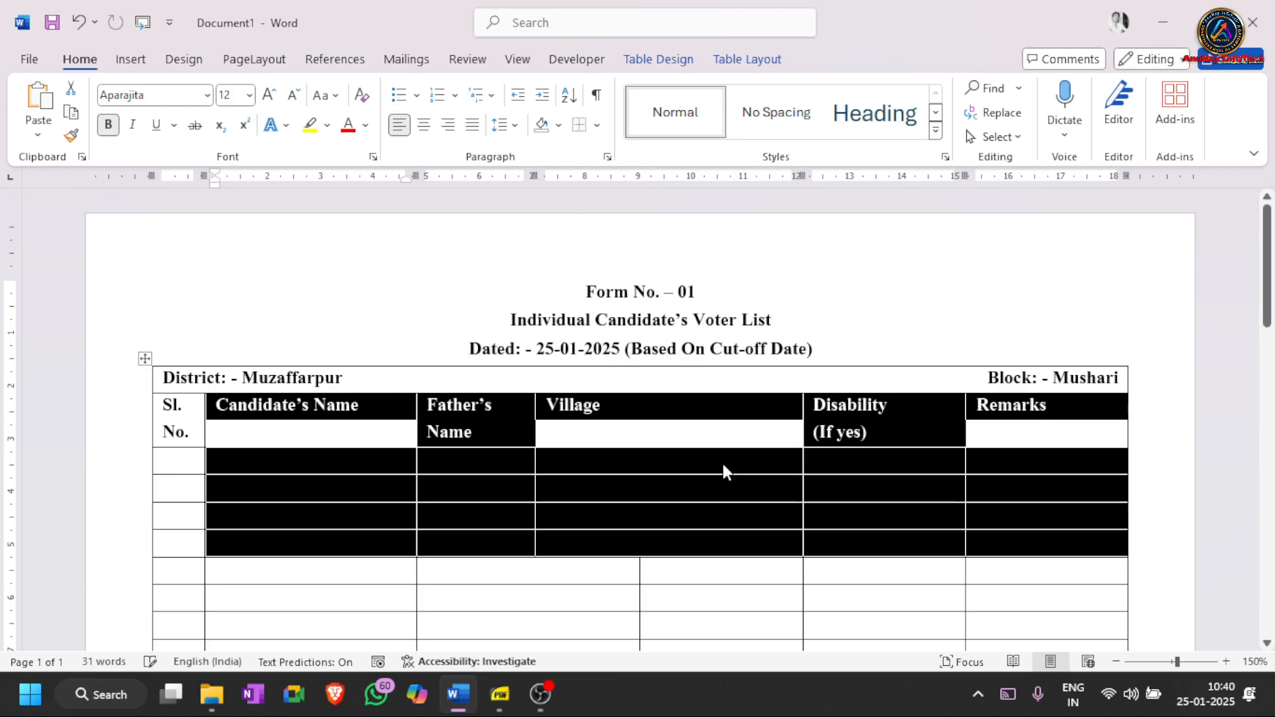
{"action": "key", "text": "ctrl+z"}
{"action": "left_click", "coordinate": [535, 441]}
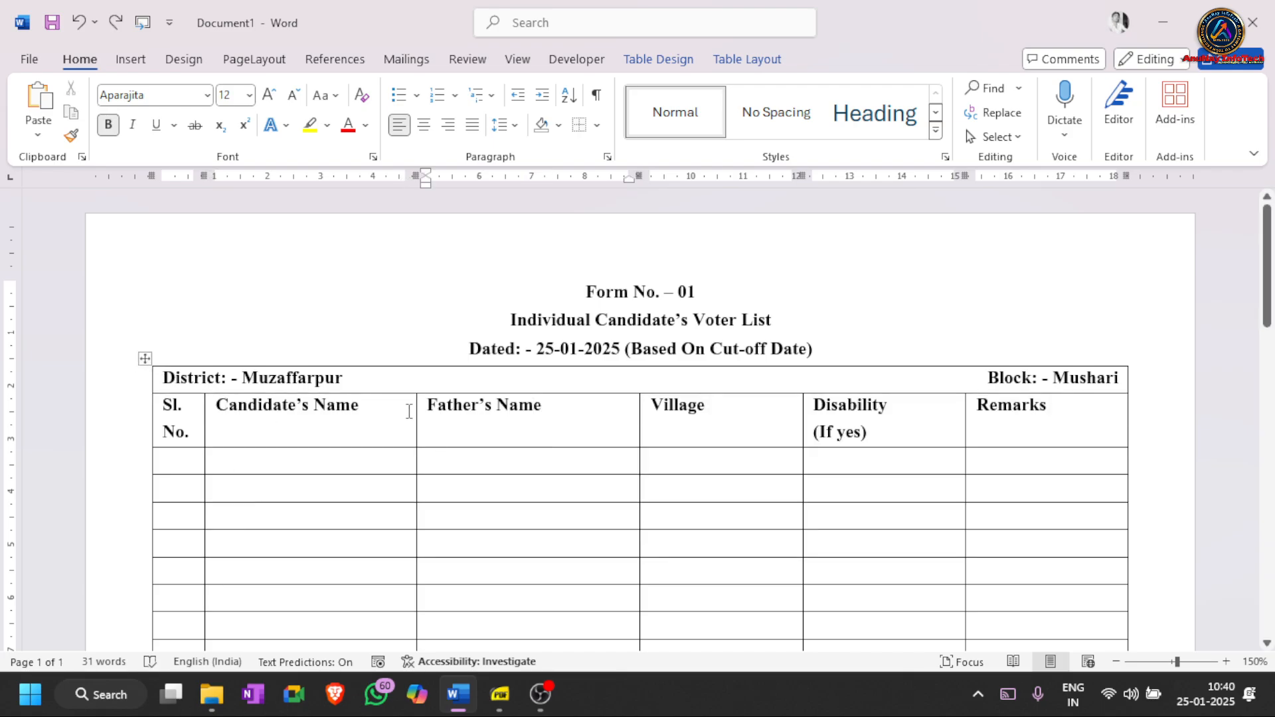
{"action": "left_click_drag", "start_coordinate": [250, 421], "coordinate": [1047, 599]}
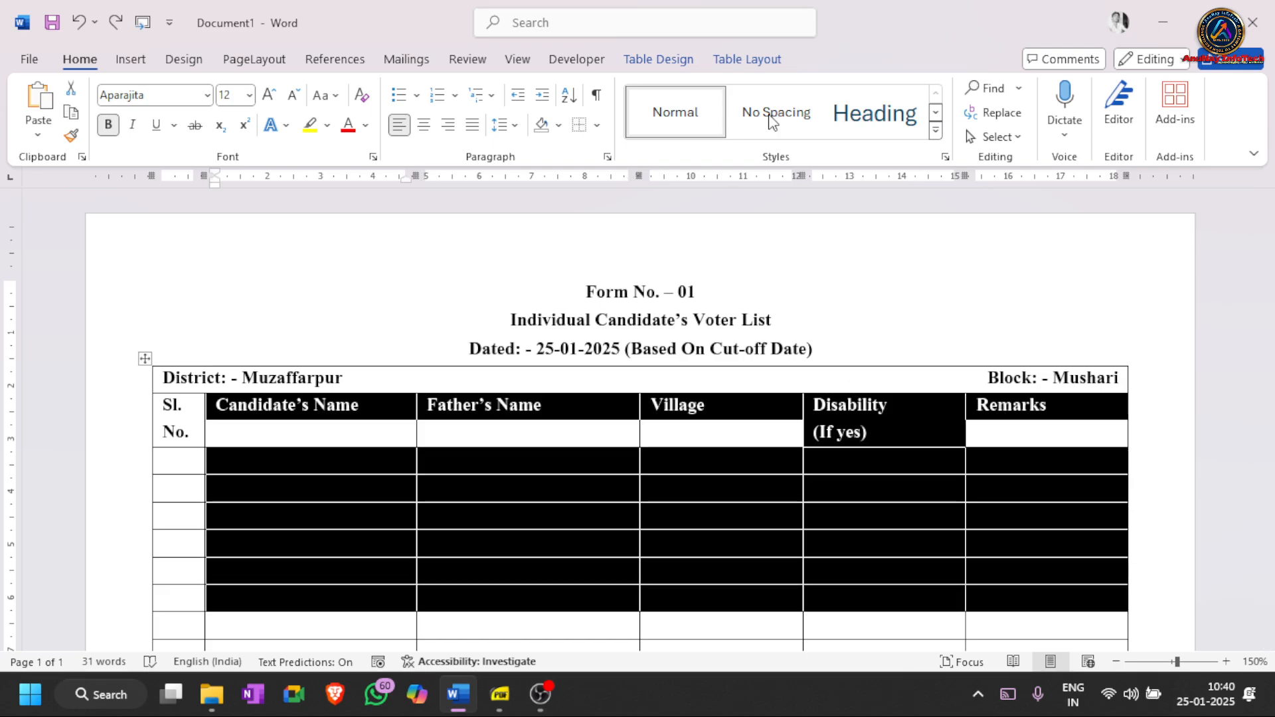
{"action": "left_click", "coordinate": [747, 65]}
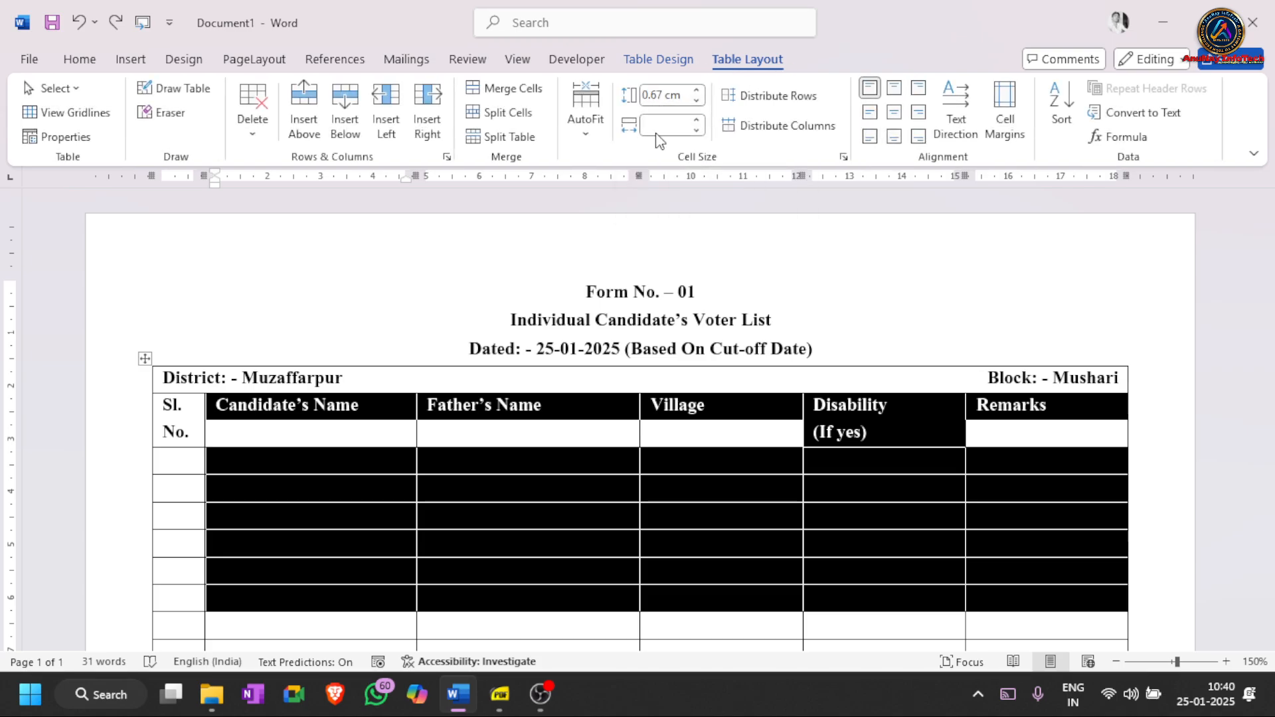
{"action": "left_click", "coordinate": [662, 126]}
{"action": "type", "text": "4"}
{"action": "key", "text": "Return"}
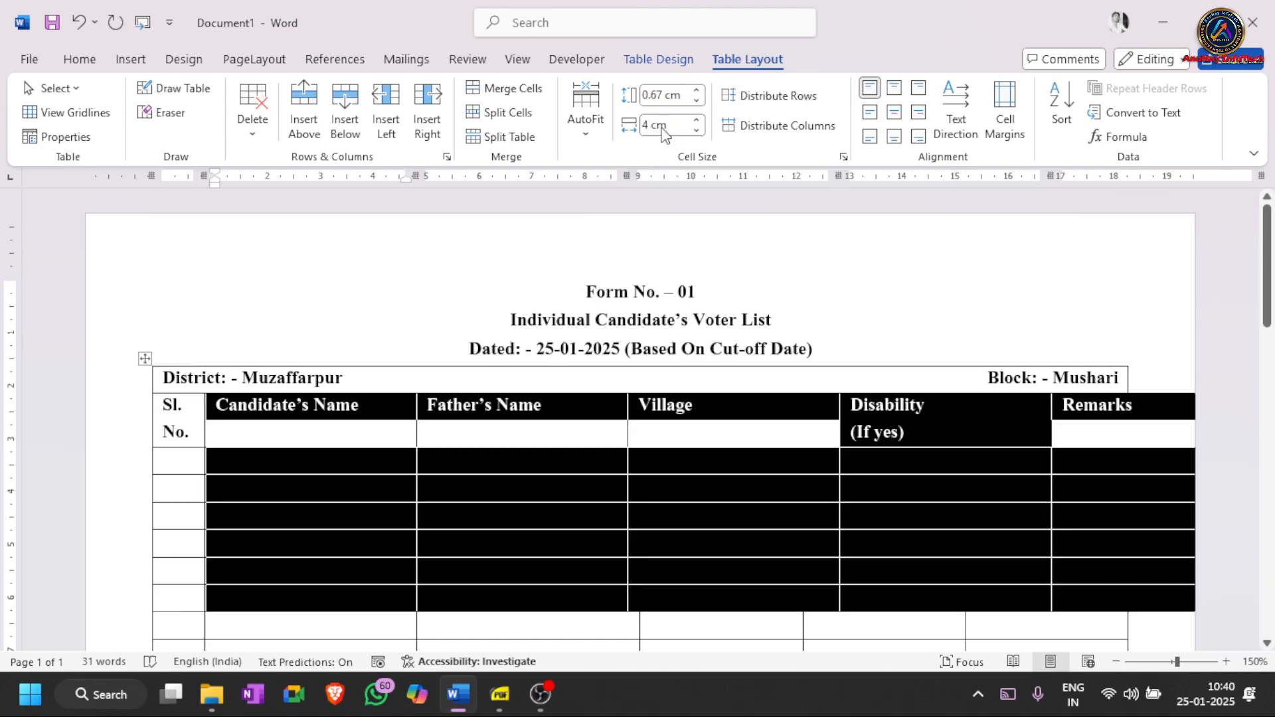
{"action": "left_click", "coordinate": [587, 419]}
{"action": "scroll", "coordinate": [588, 442], "scroll_direction": "down", "scroll_amount": 3}
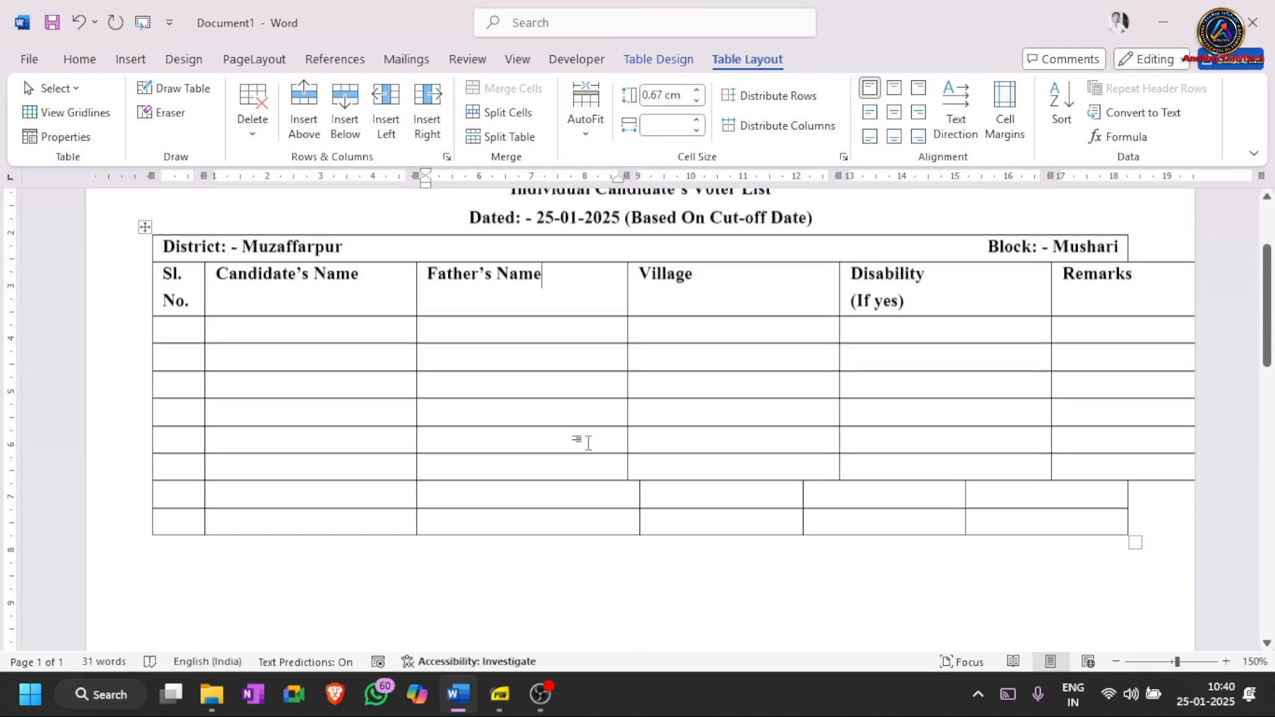
{"action": "scroll", "coordinate": [589, 443], "scroll_direction": "up", "scroll_amount": 1}
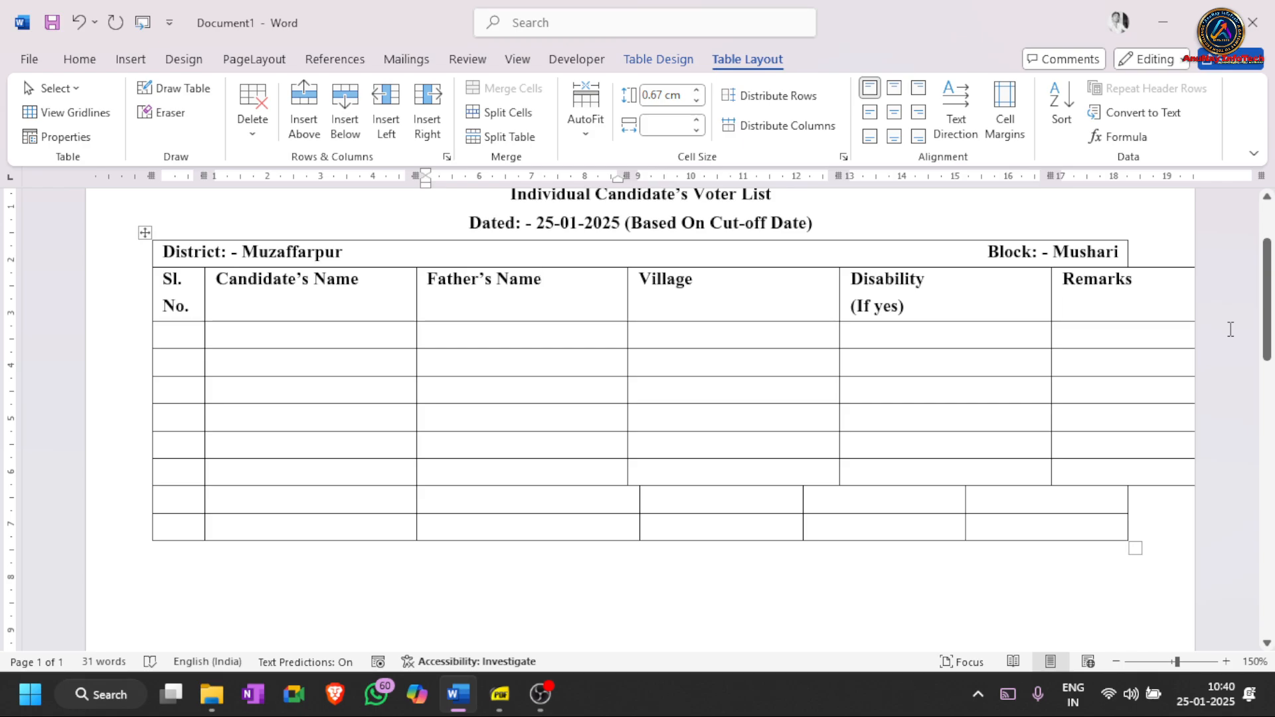
{"action": "left_click", "coordinate": [392, 336]}
{"action": "left_click_drag", "start_coordinate": [676, 390], "coordinate": [1128, 529]}
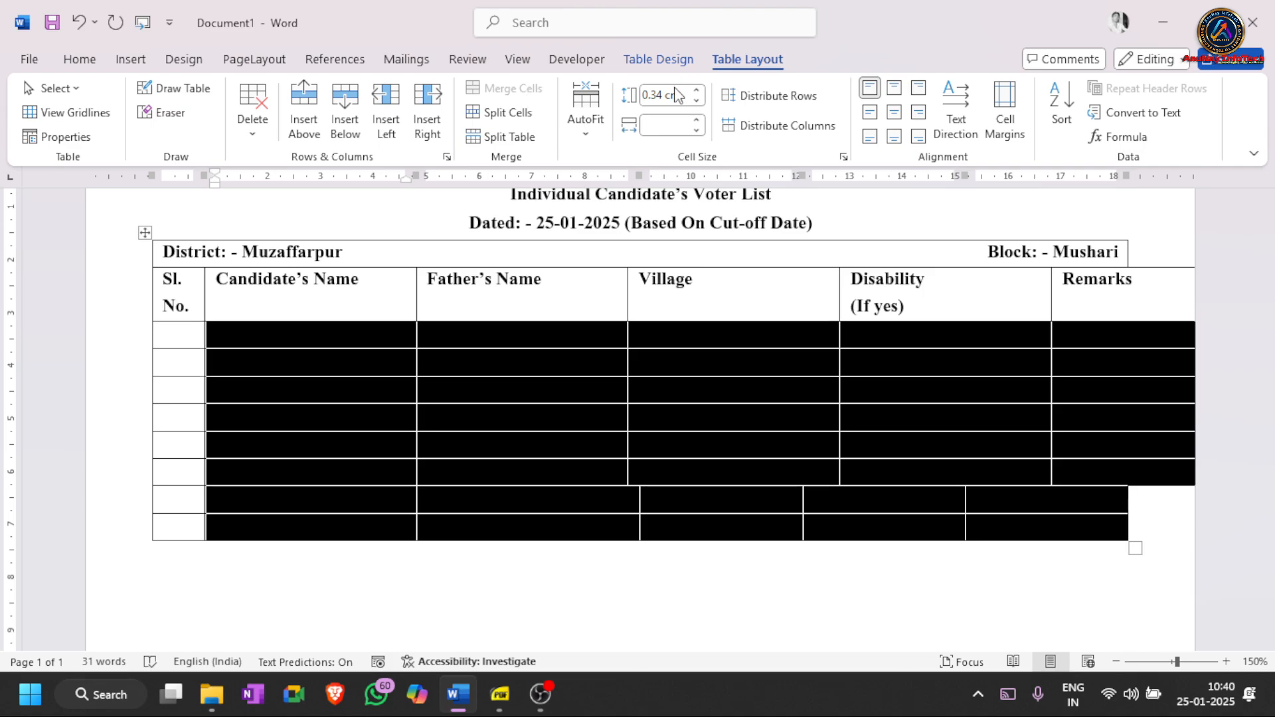
{"action": "left_click", "coordinate": [661, 126]}
{"action": "key", "text": "Return"}
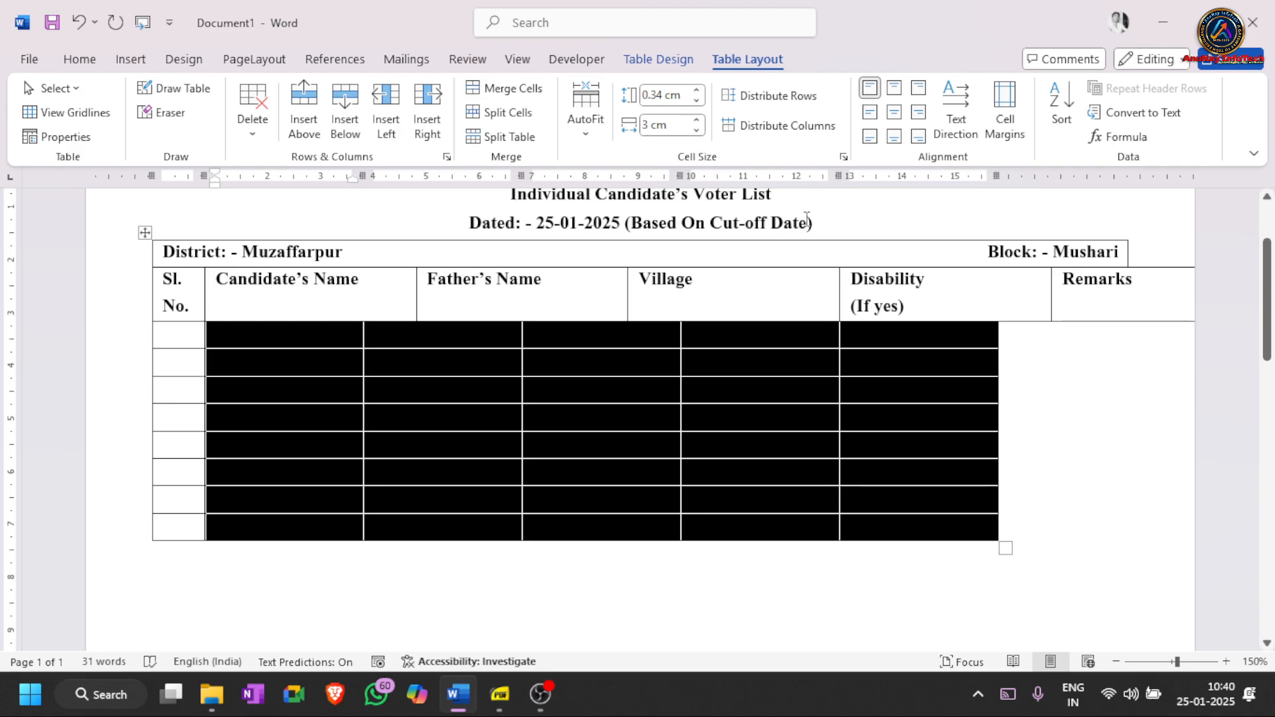
{"action": "left_click", "coordinate": [936, 287]}
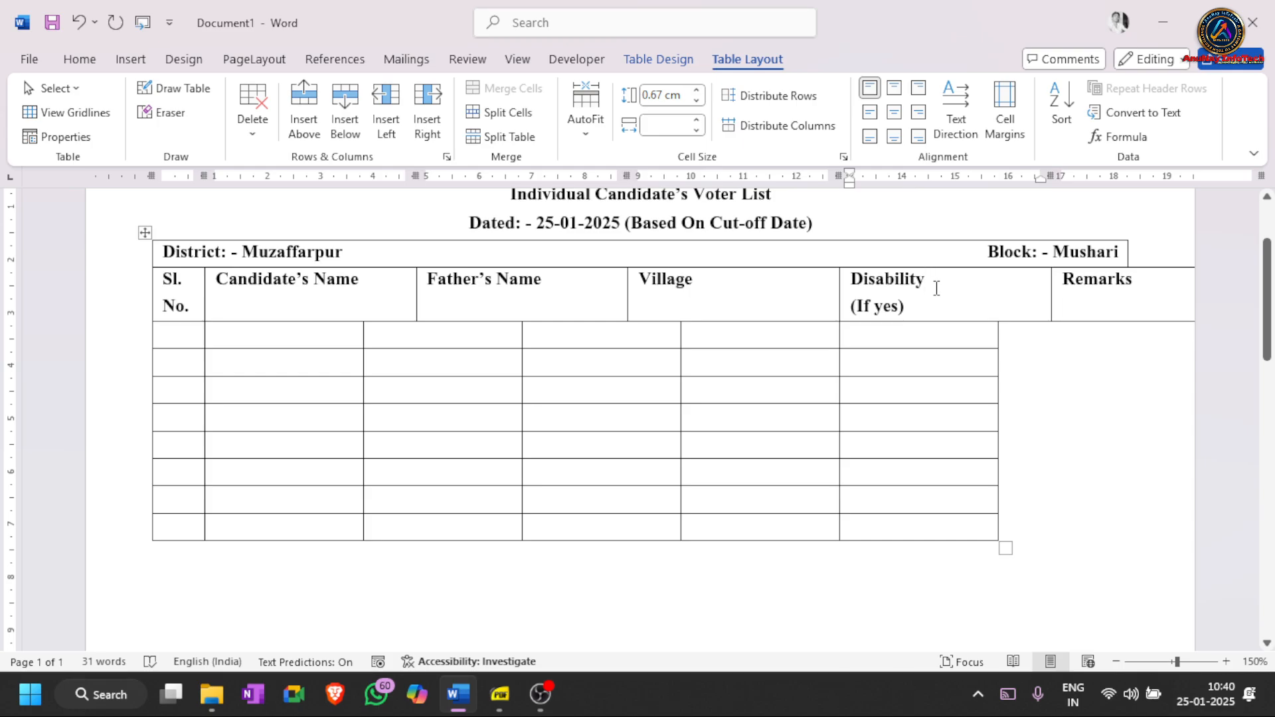
{"action": "key", "text": "ctrl+z"}
{"action": "key", "text": "ctrl+z"}
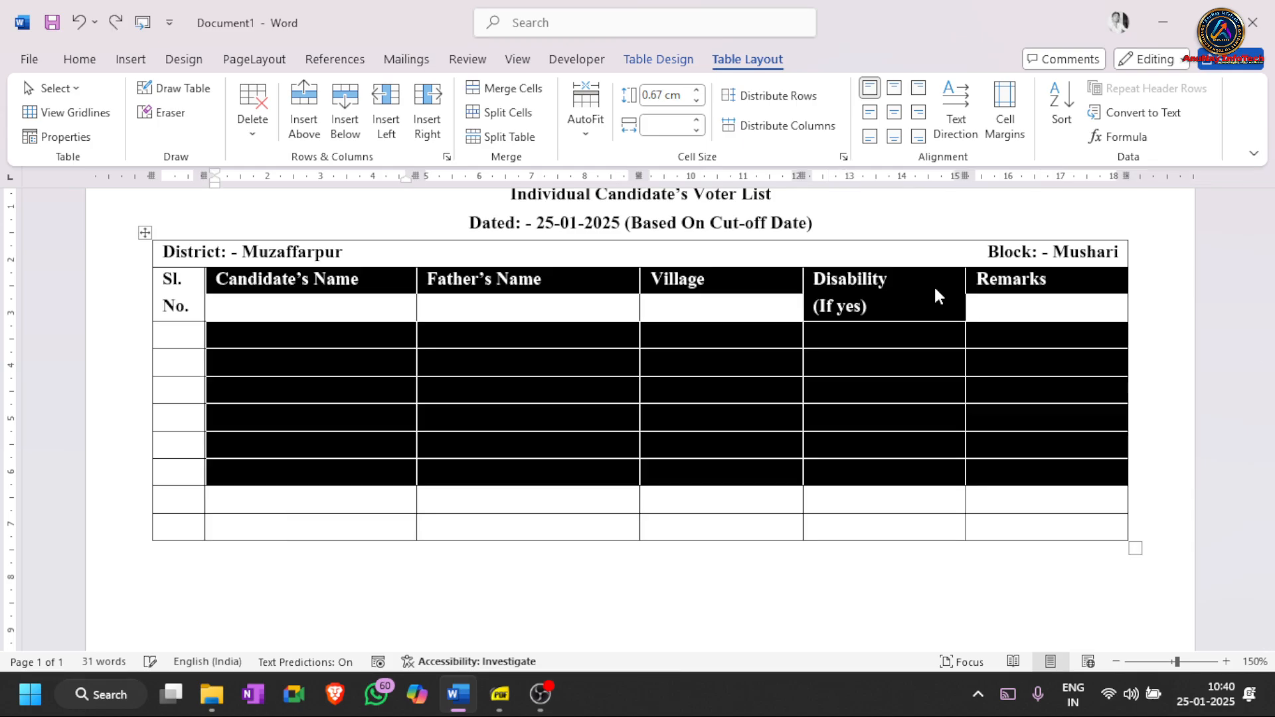
{"action": "left_click", "coordinate": [662, 123]}
{"action": "left_click", "coordinate": [530, 383]}
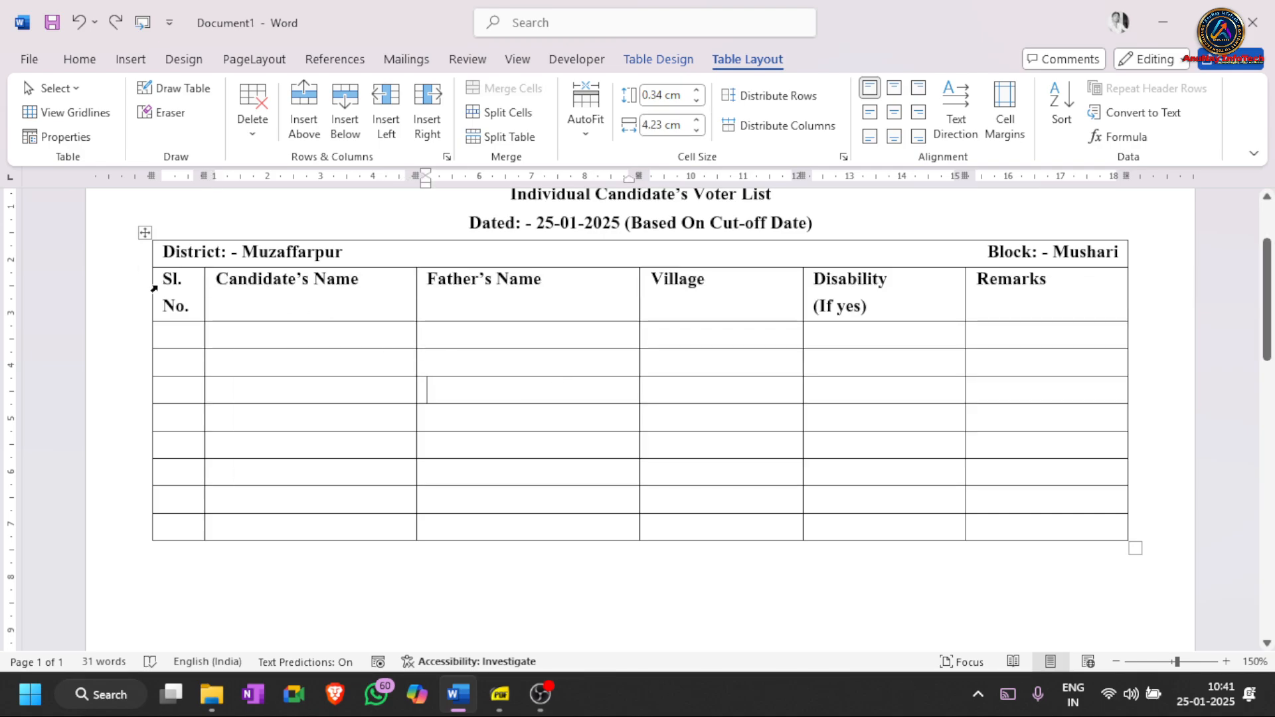
{"action": "left_click", "coordinate": [133, 300]}
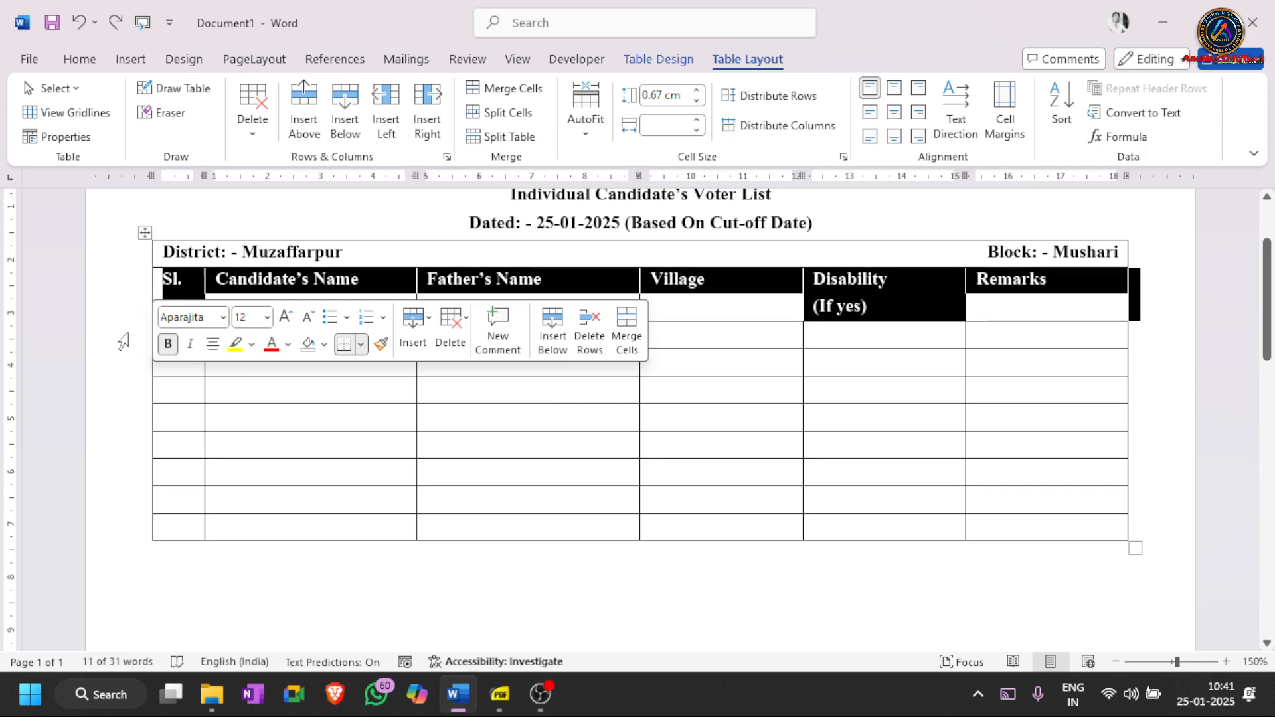
- Enter the column numbers 1 to 6 across the row beneath the headings
{"action": "left_click", "coordinate": [183, 392]}
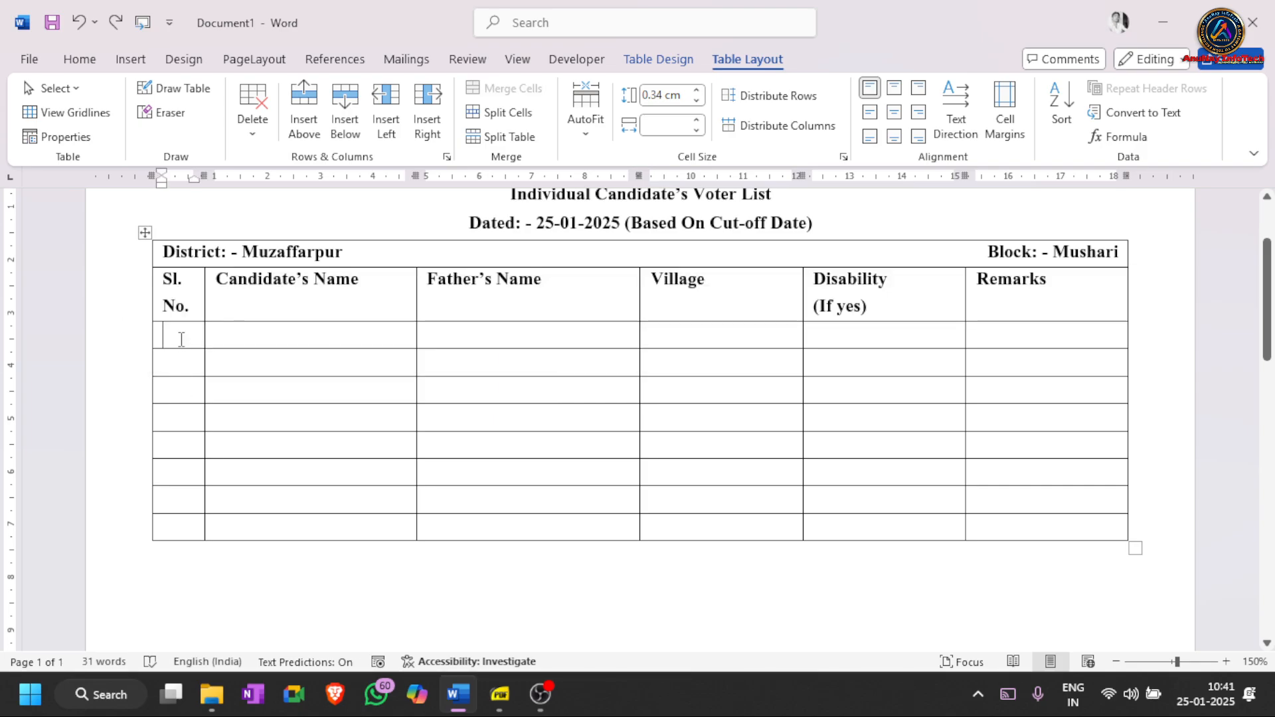
{"action": "type", "text": "1"}
{"action": "key", "text": "Tab"}
{"action": "type", "text": "2"}
{"action": "key", "text": "Tab"}
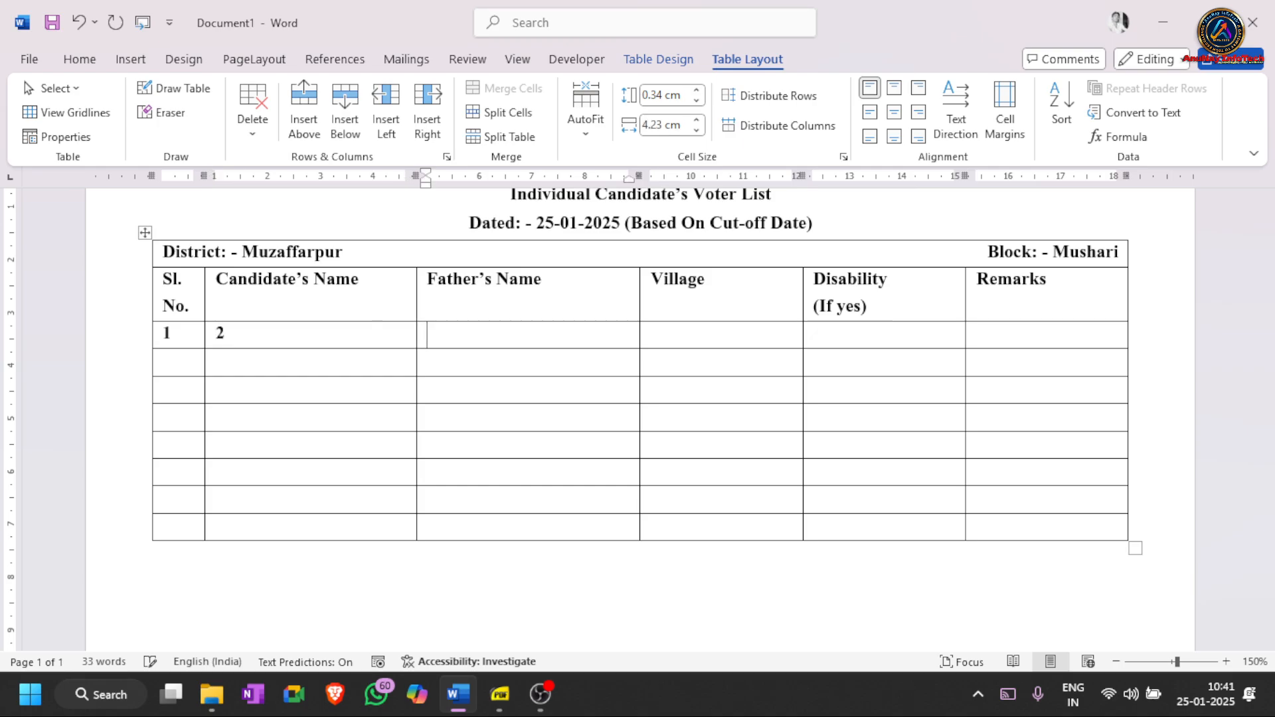
{"action": "type", "text": "3"}
{"action": "key", "text": "Tab"}
{"action": "type", "text": "4"}
{"action": "key", "text": "Tab"}
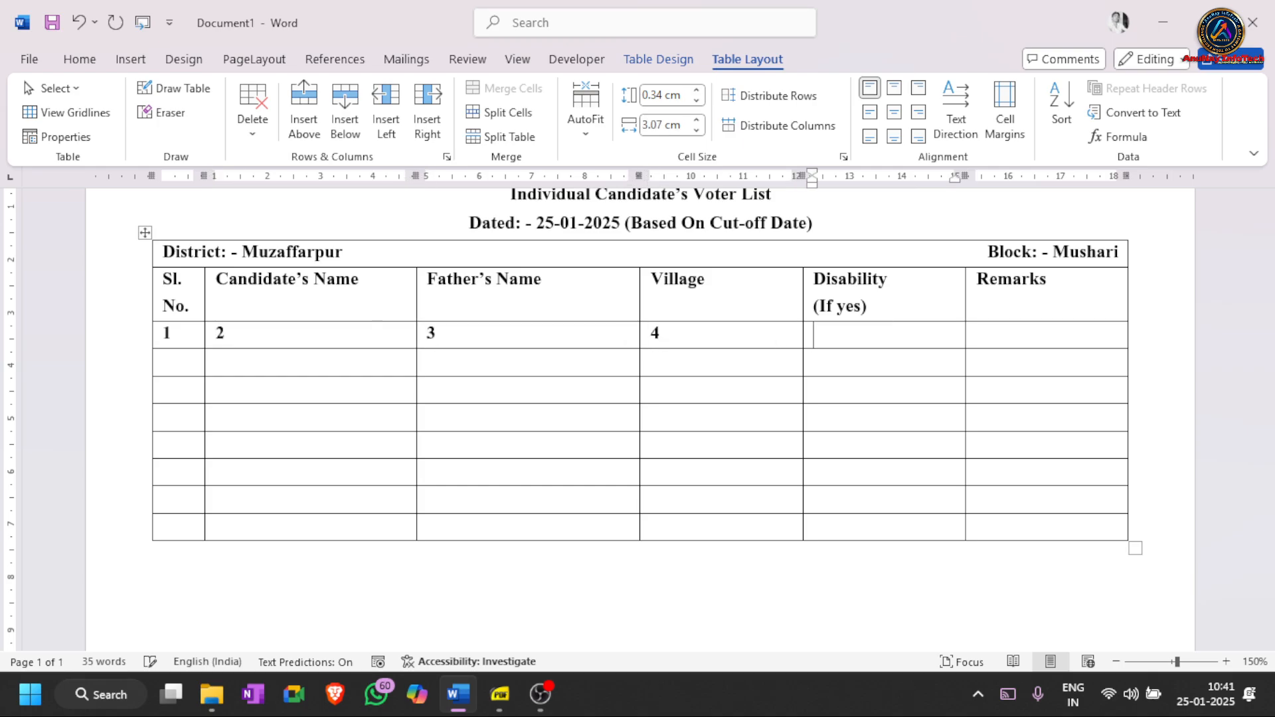
{"action": "type", "text": "5"}
{"action": "key", "text": "Tab"}
{"action": "type", "text": "6"}
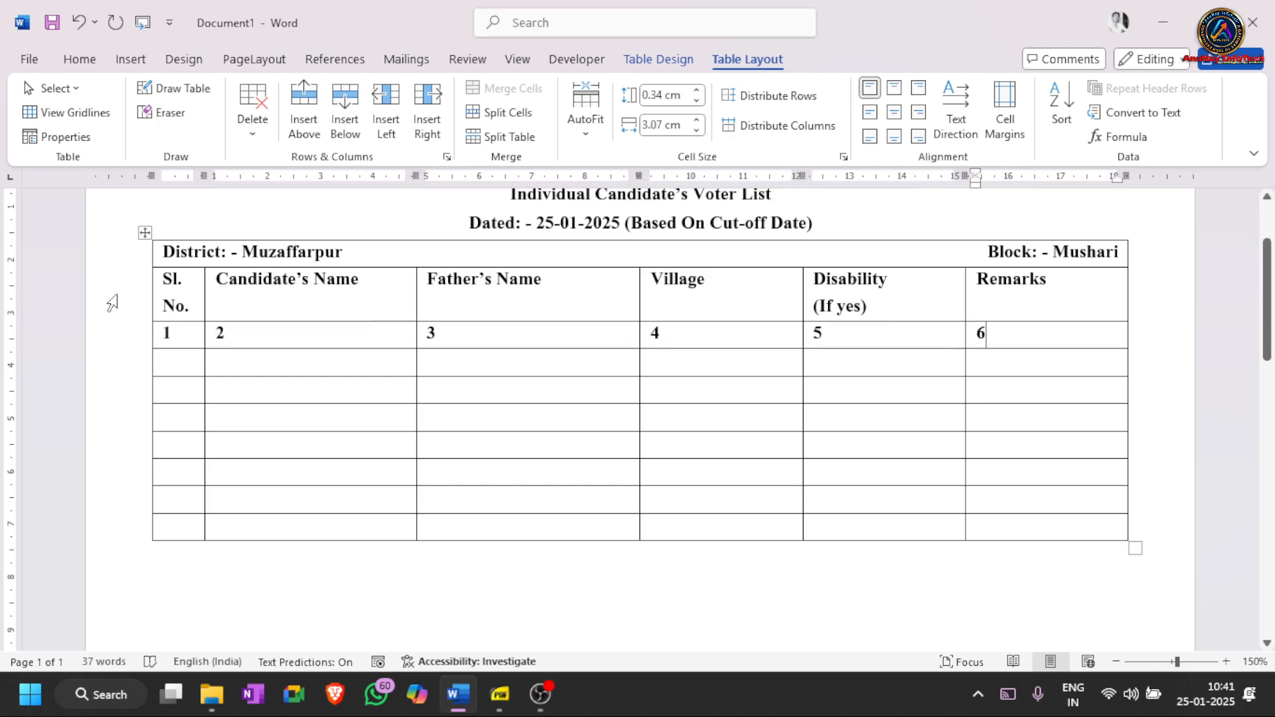
- Center-align the heading row and the 1–6 row horizontally and vertically
{"action": "left_click_drag", "start_coordinate": [121, 302], "coordinate": [132, 335]}
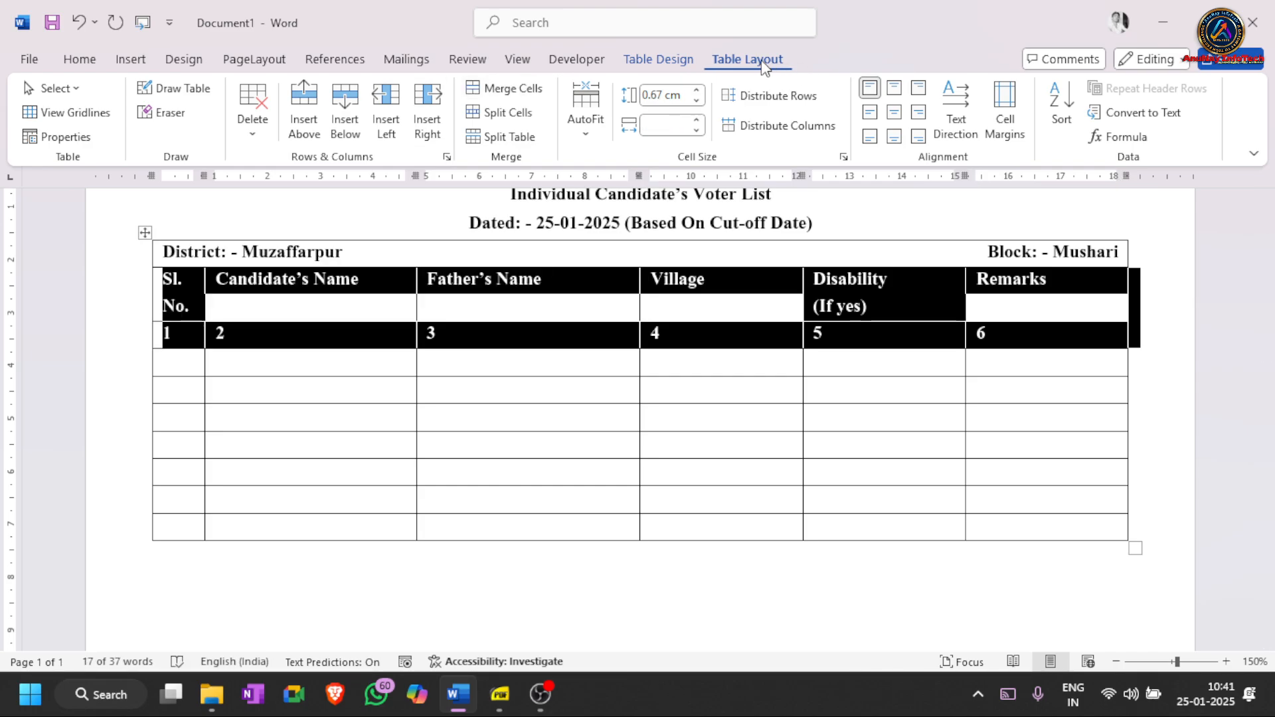
{"action": "left_click", "coordinate": [893, 112]}
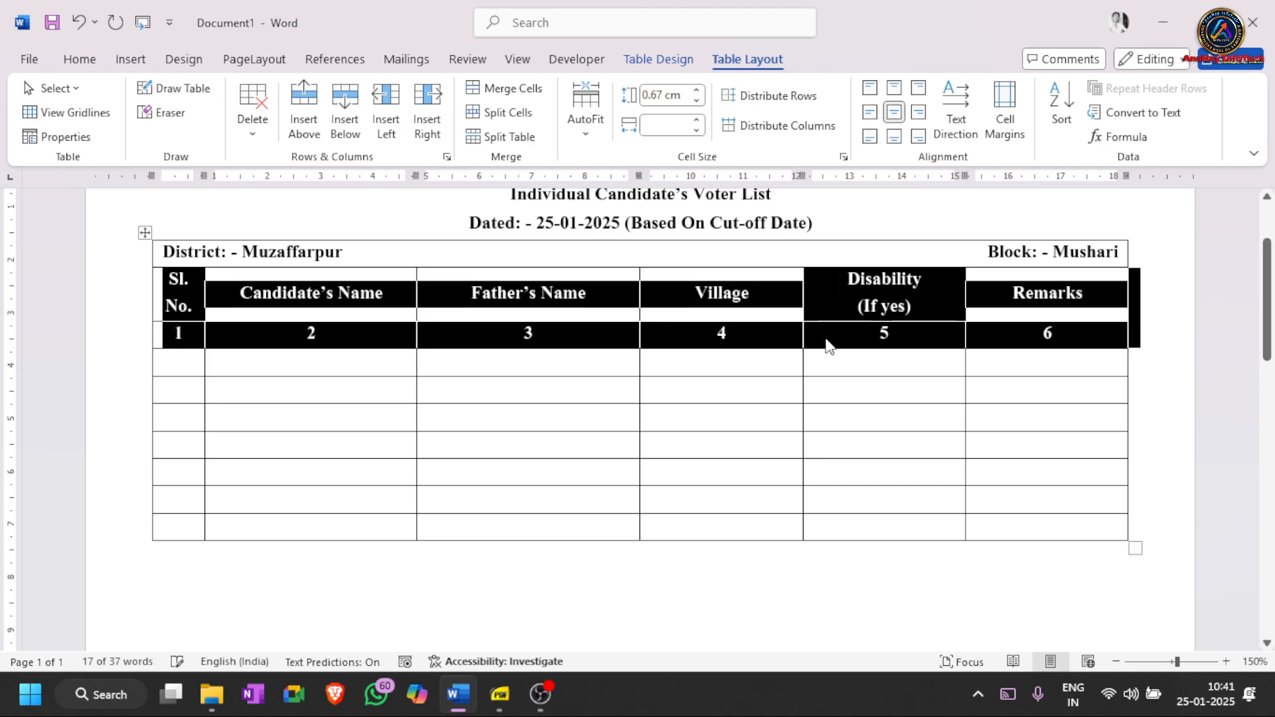
{"action": "left_click", "coordinate": [728, 343]}
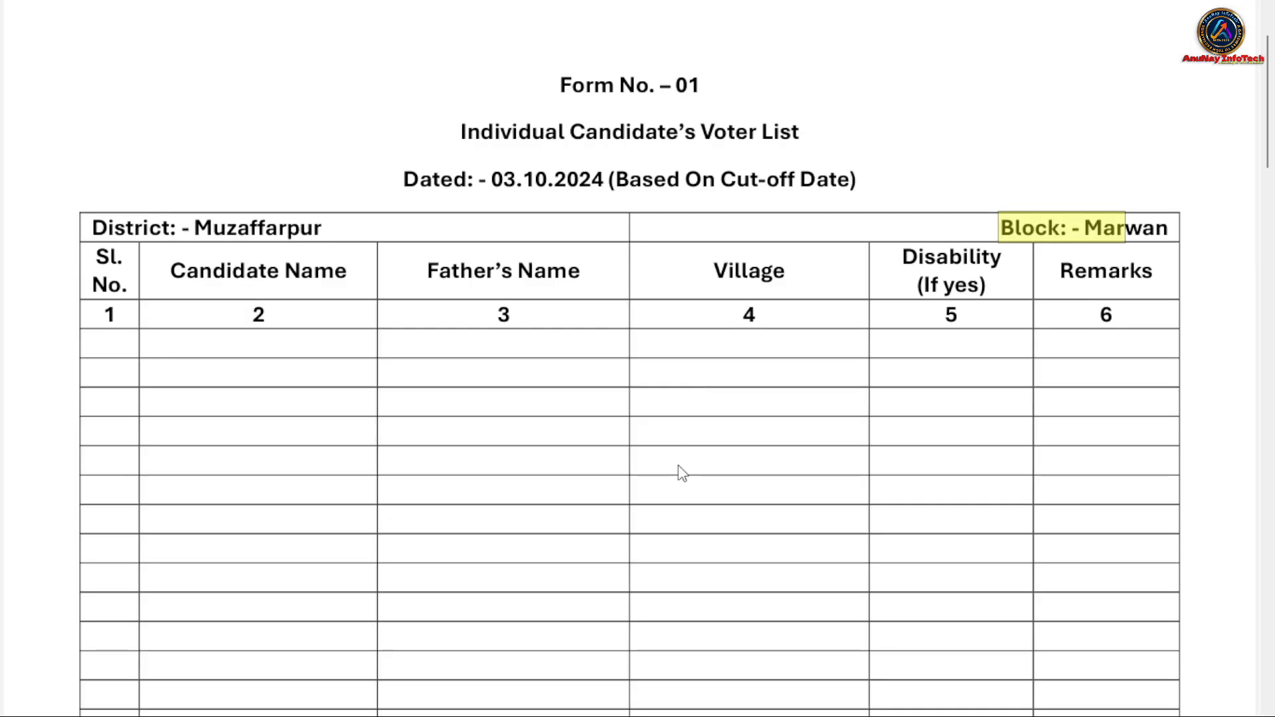
{"action": "scroll", "coordinate": [680, 472], "scroll_direction": "down", "scroll_amount": 10}
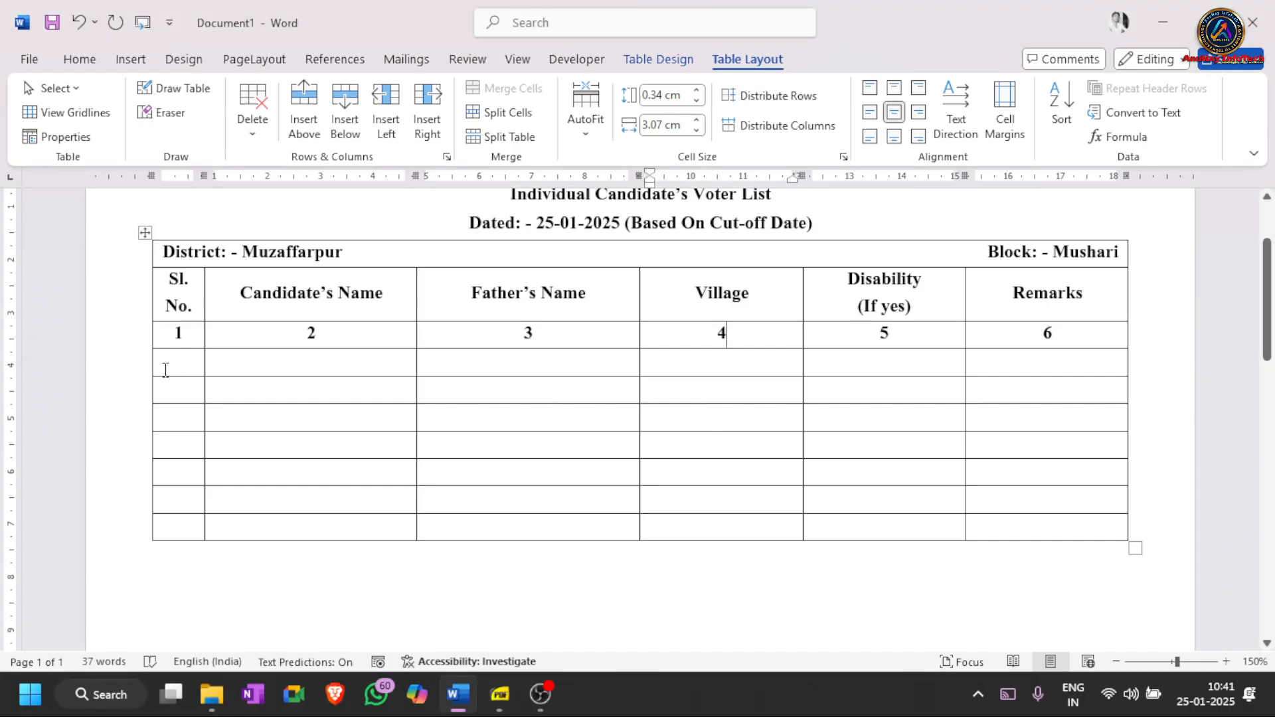
{"action": "left_click_drag", "start_coordinate": [166, 368], "coordinate": [190, 541]}
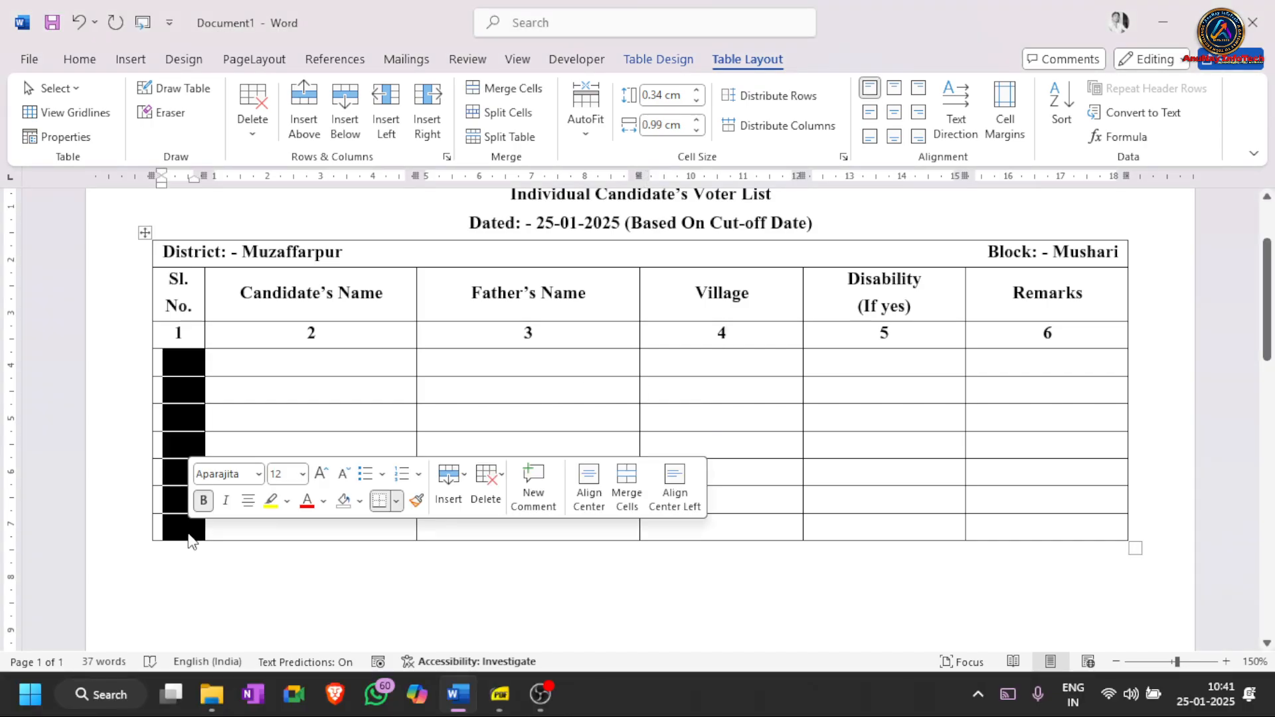
- Apply automatic numbering 1. to 7. to the Sl. No. cells and decrease the indent to the left edge
{"action": "left_click", "coordinate": [70, 61]}
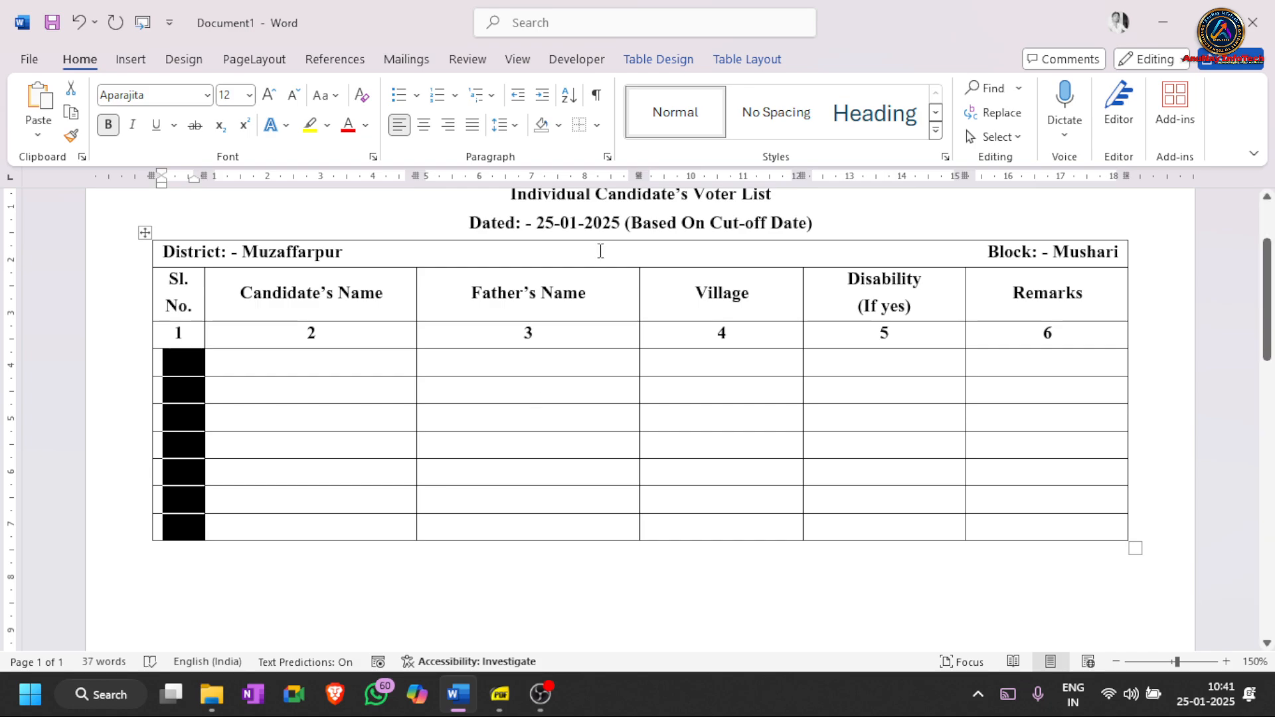
{"action": "left_click", "coordinate": [439, 100]}
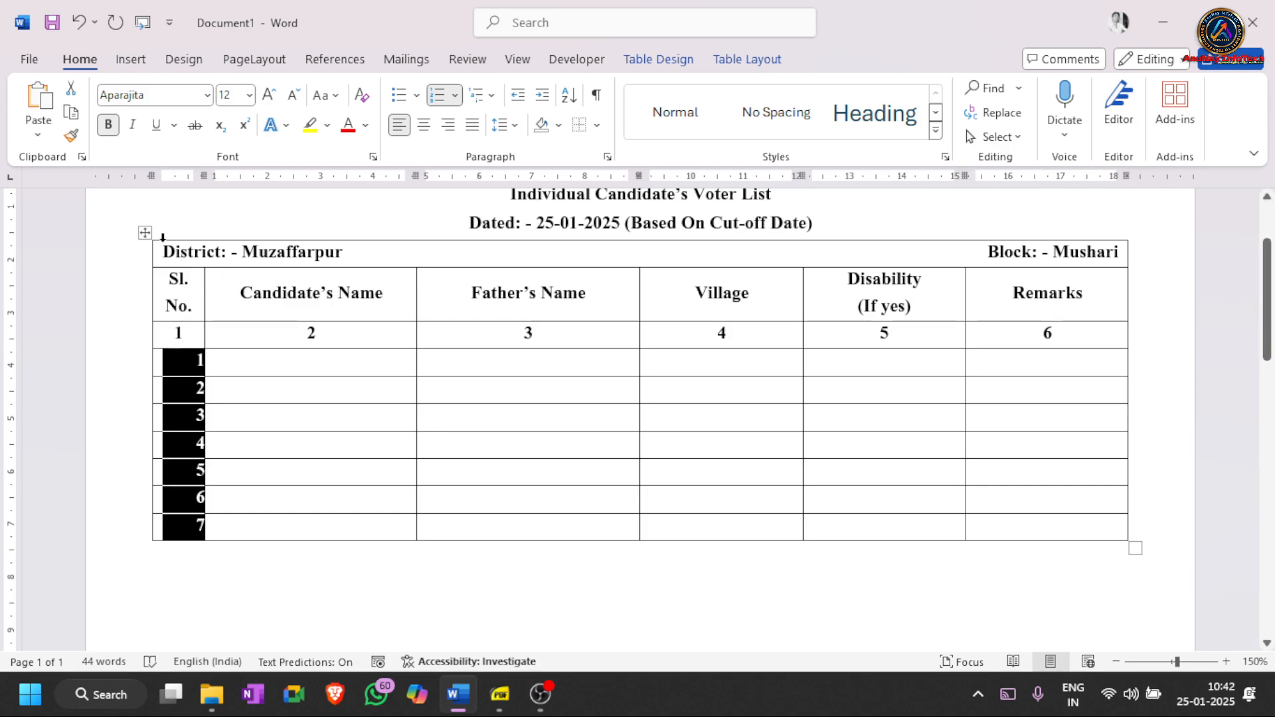
{"action": "left_click_drag", "start_coordinate": [164, 251], "coordinate": [205, 253]}
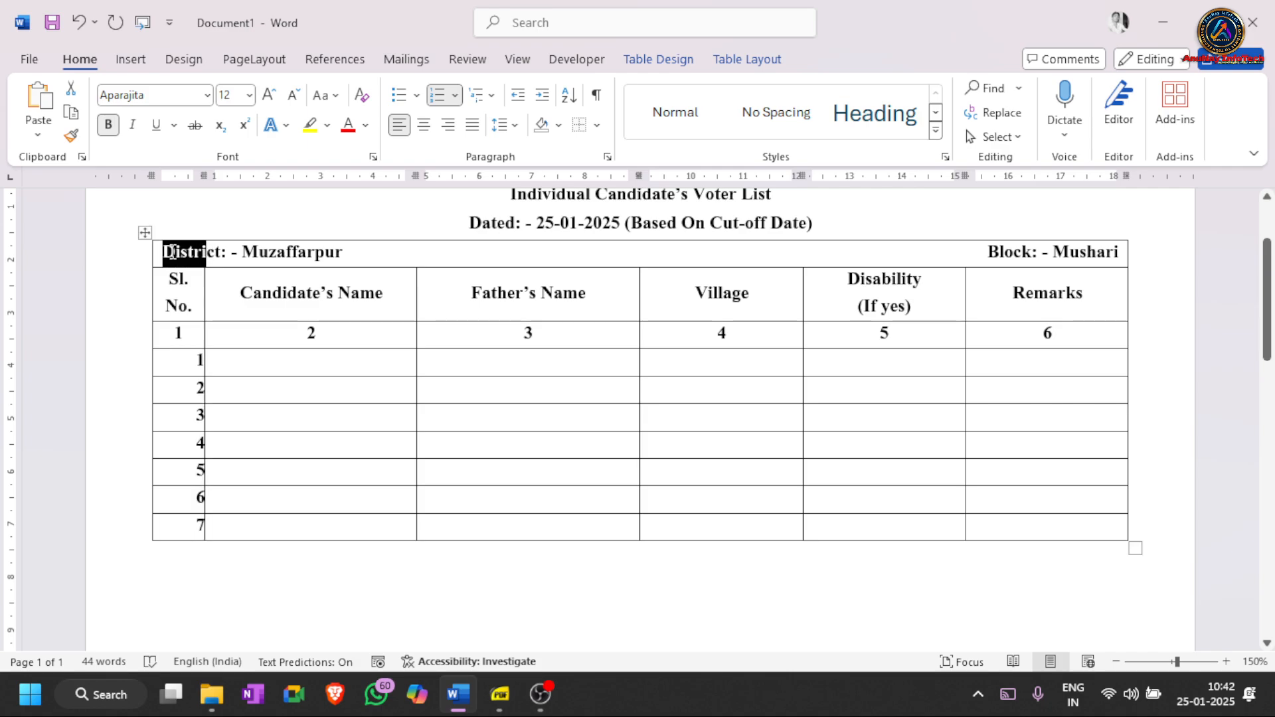
{"action": "left_click", "coordinate": [172, 253]}
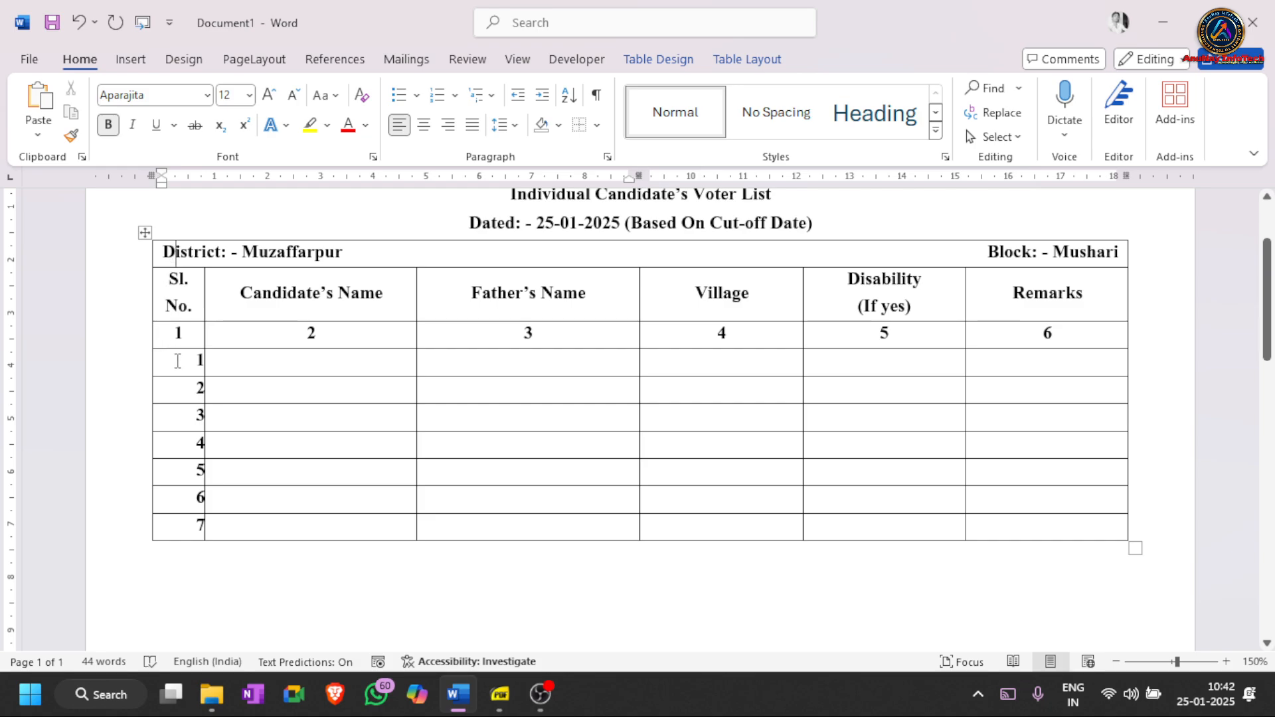
{"action": "left_click_drag", "start_coordinate": [177, 358], "coordinate": [176, 515]}
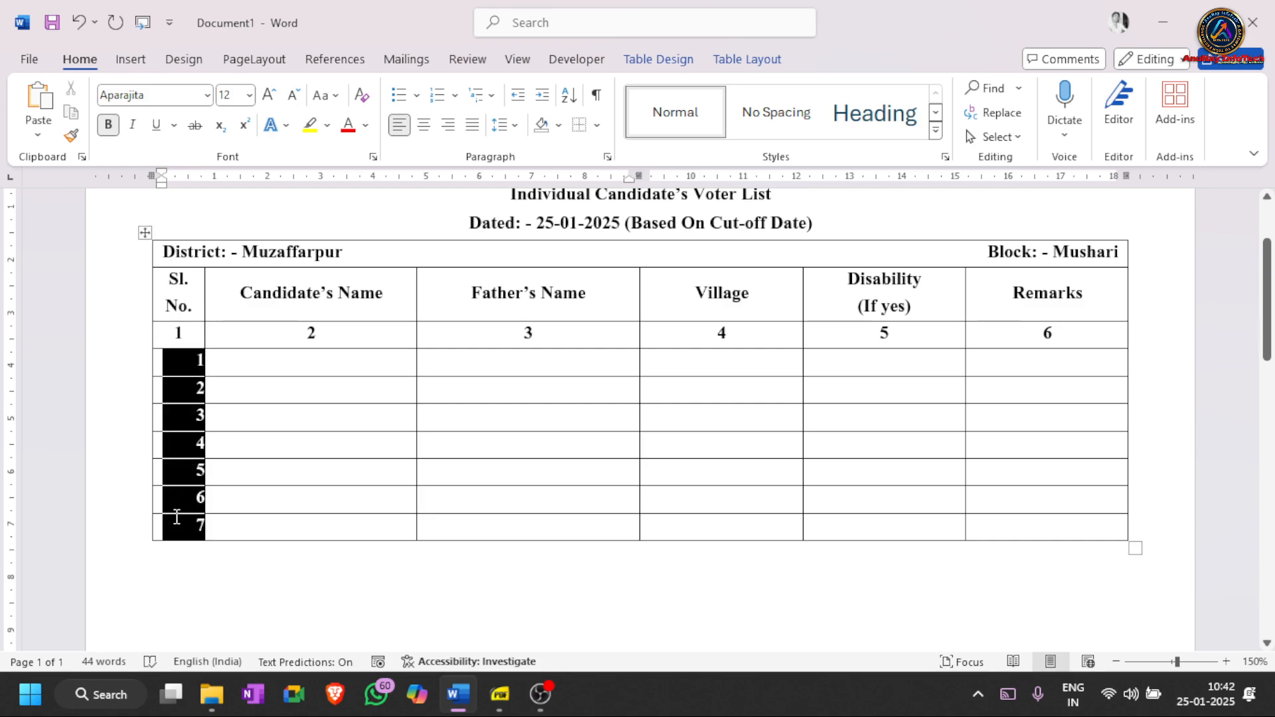
{"action": "left_click", "coordinate": [517, 104]}
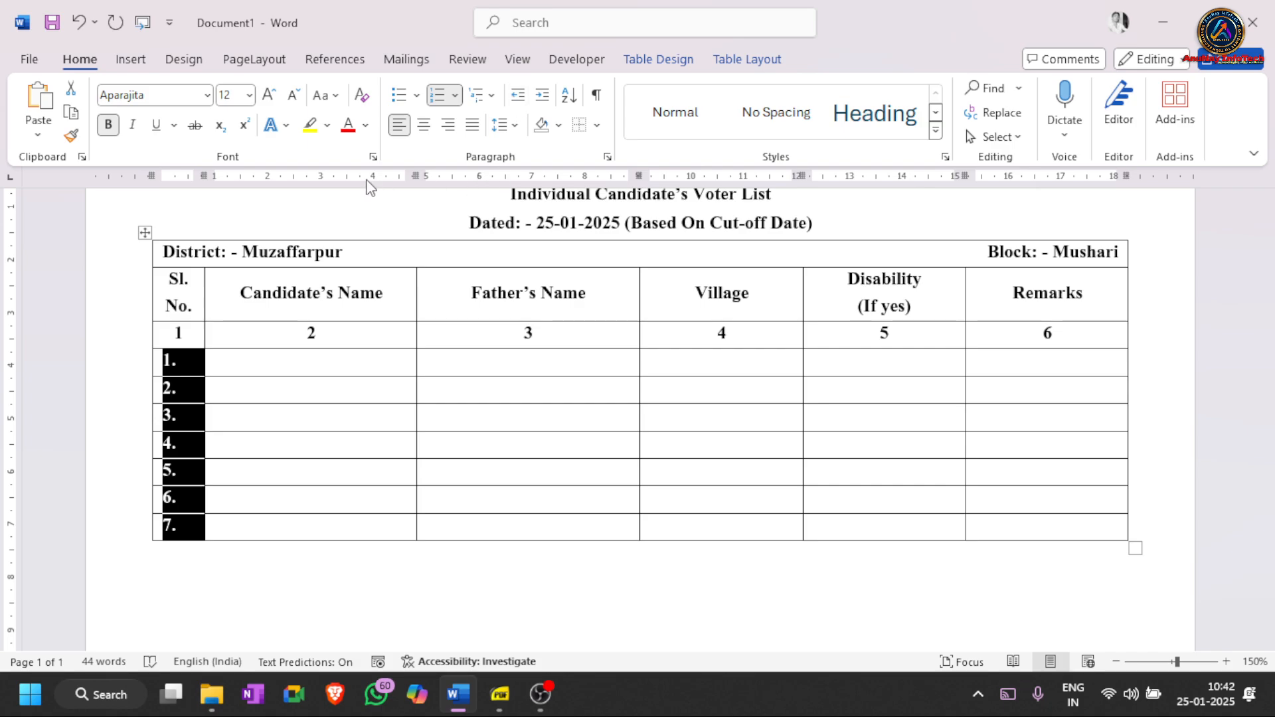
{"action": "left_click", "coordinate": [357, 360]}
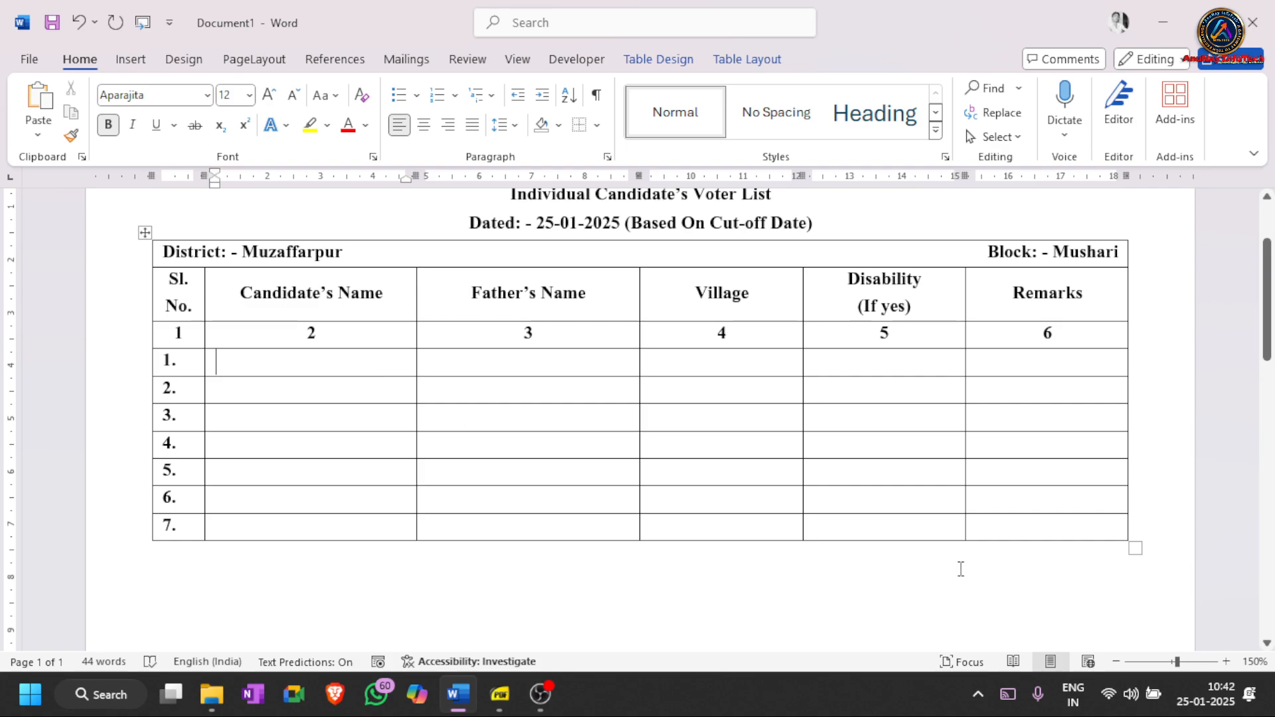
- Add rows 8 through 18 by tabbing out of the table's last cell
{"action": "left_click", "coordinate": [1008, 524]}
{"action": "key", "text": "Tab"}
{"action": "key", "text": "Tab"}
{"action": "key", "text": "Tab"}
{"action": "key", "text": "Tab"}
{"action": "key", "text": "Tab"}
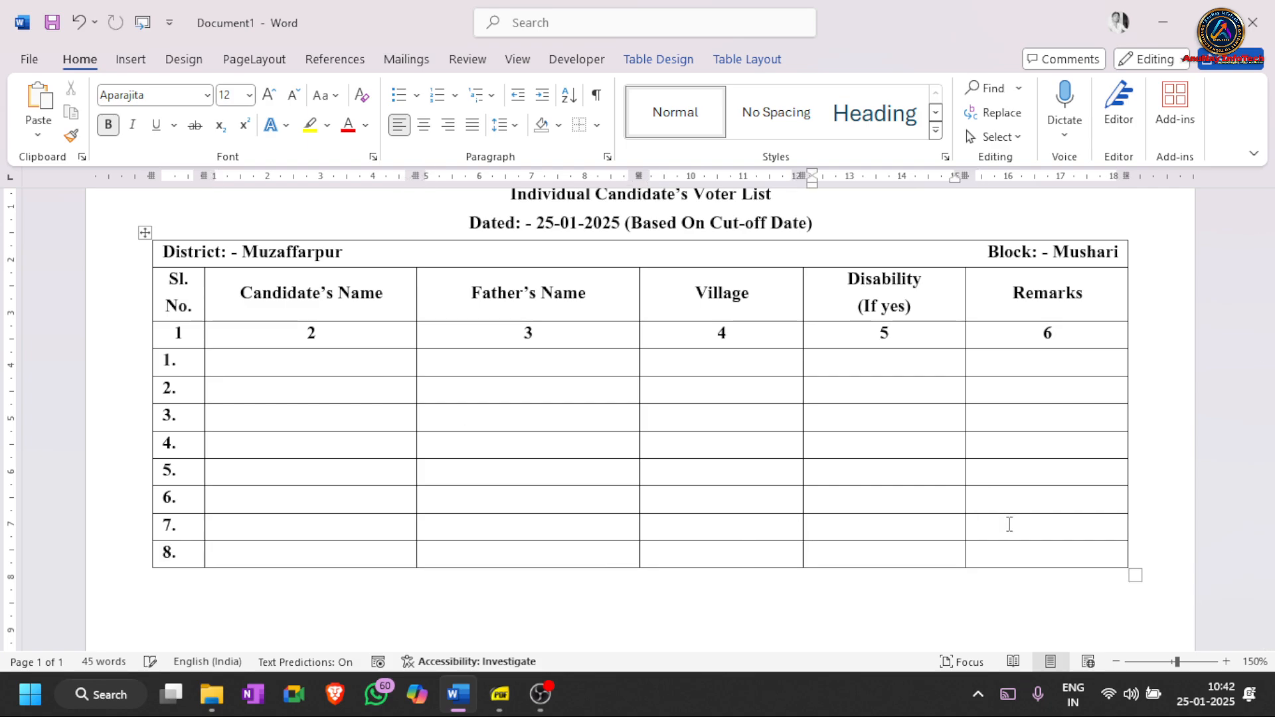
{"action": "key", "text": "Tab"}
{"action": "key", "text": "Tab"}
{"action": "key", "text": "Tab"}
{"action": "key", "text": "Tab"}
{"action": "key", "text": "Tab"}
{"action": "key", "text": "Tab"}
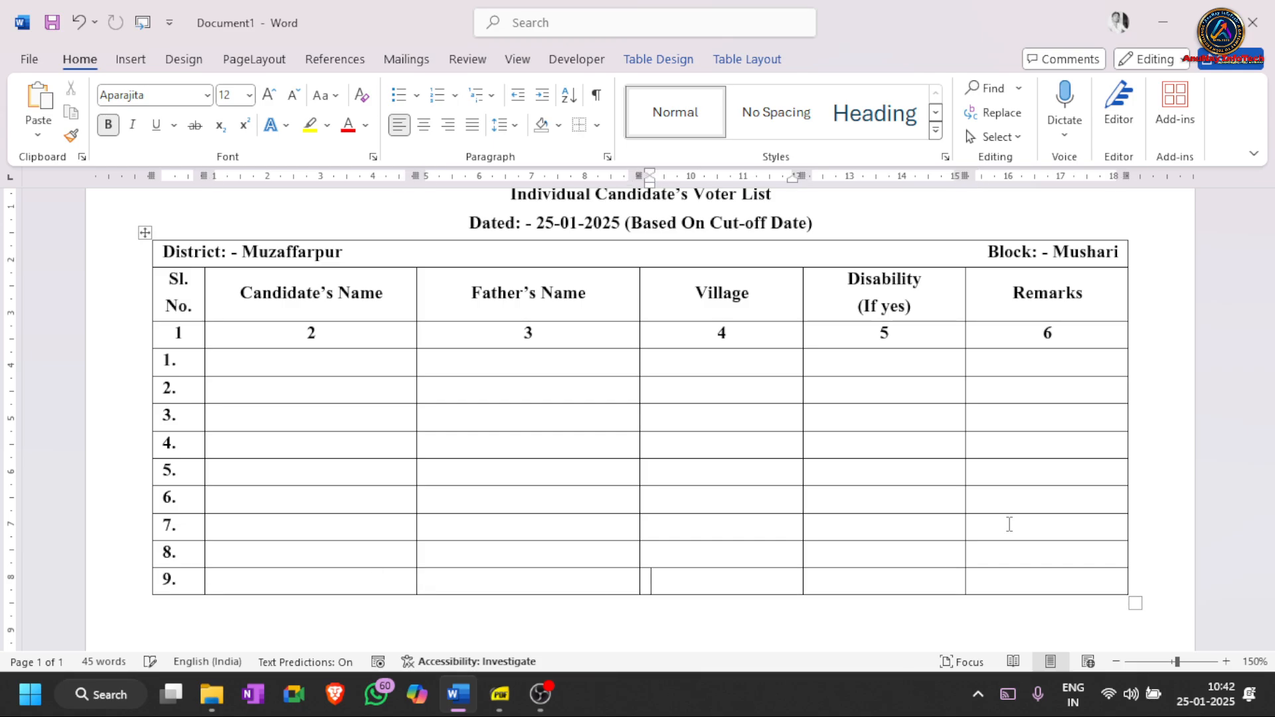
{"action": "key", "text": "Tab"}
{"action": "key", "text": "Tab"}
{"action": "key", "text": "Tab"}
{"action": "key", "text": "Tab"}
{"action": "key", "text": "Tab"}
{"action": "key", "text": "Tab"}
{"action": "key", "text": "Tab"}
{"action": "key", "text": "Tab"}
{"action": "key", "text": "Tab"}
{"action": "key", "text": "Tab"}
{"action": "key", "text": "Tab"}
{"action": "key", "text": "Tab"}
{"action": "key", "text": "Tab"}
{"action": "key", "text": "Tab"}
{"action": "key", "text": "Tab"}
{"action": "key", "text": "Tab"}
{"action": "key", "text": "Tab"}
{"action": "key", "text": "Tab"}
{"action": "key", "text": "Tab"}
{"action": "key", "text": "Tab"}
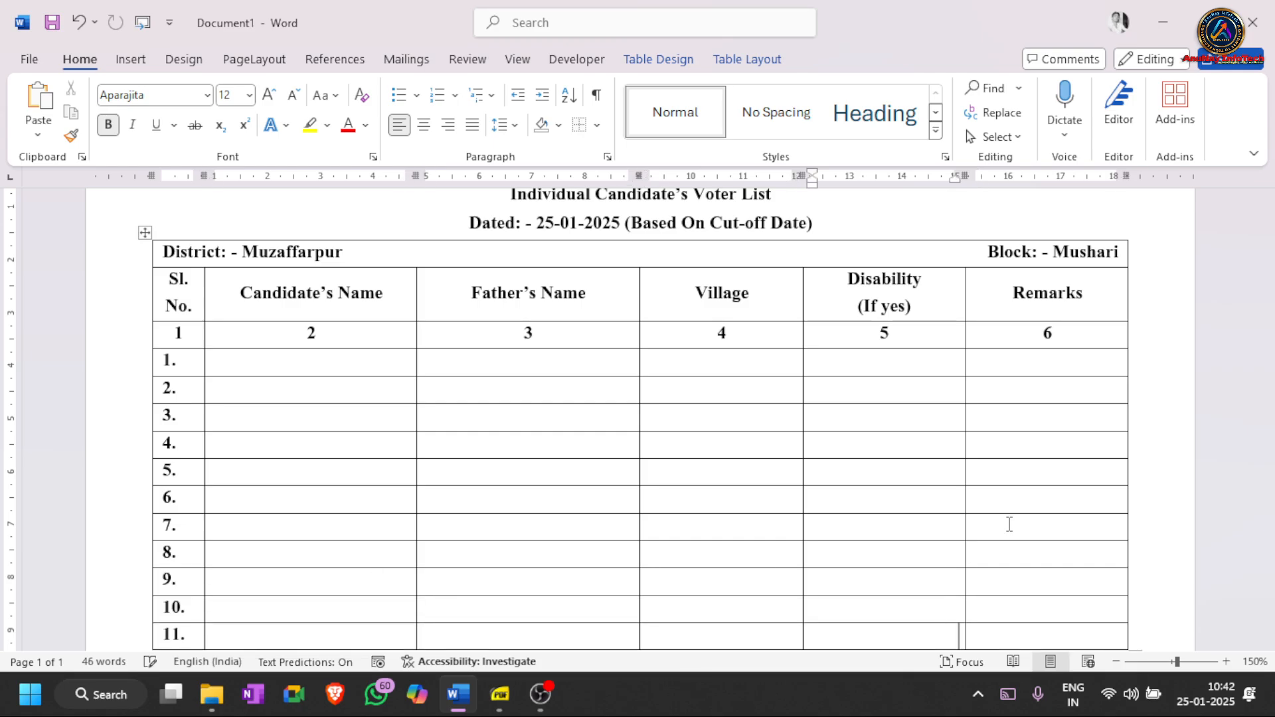
{"action": "key", "text": "Tab"}
{"action": "key", "text": "Tab"}
{"action": "key", "text": "Tab"}
{"action": "key", "text": "Tab"}
{"action": "key", "text": "Tab"}
{"action": "key", "text": "Tab"}
{"action": "key", "text": "Tab"}
{"action": "key", "text": "Tab"}
{"action": "key", "text": "Tab"}
{"action": "key", "text": "Tab"}
{"action": "key", "text": "Tab"}
{"action": "key", "text": "Tab"}
{"action": "key", "text": "Tab"}
{"action": "key", "text": "Tab"}
{"action": "key", "text": "Tab"}
{"action": "key", "text": "Tab"}
{"action": "key", "text": "Tab"}
{"action": "key", "text": "Tab"}
{"action": "key", "text": "Tab"}
{"action": "key", "text": "Tab"}
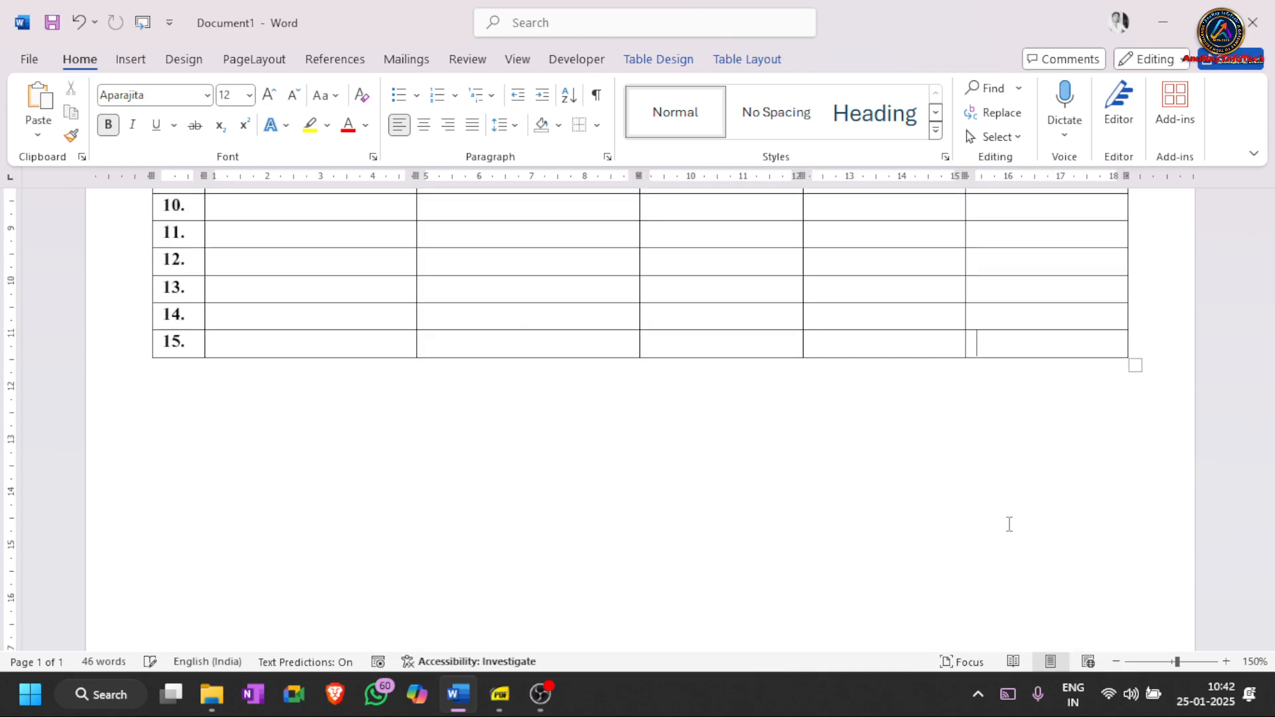
{"action": "key", "text": "Tab"}
{"action": "key", "text": "Tab"}
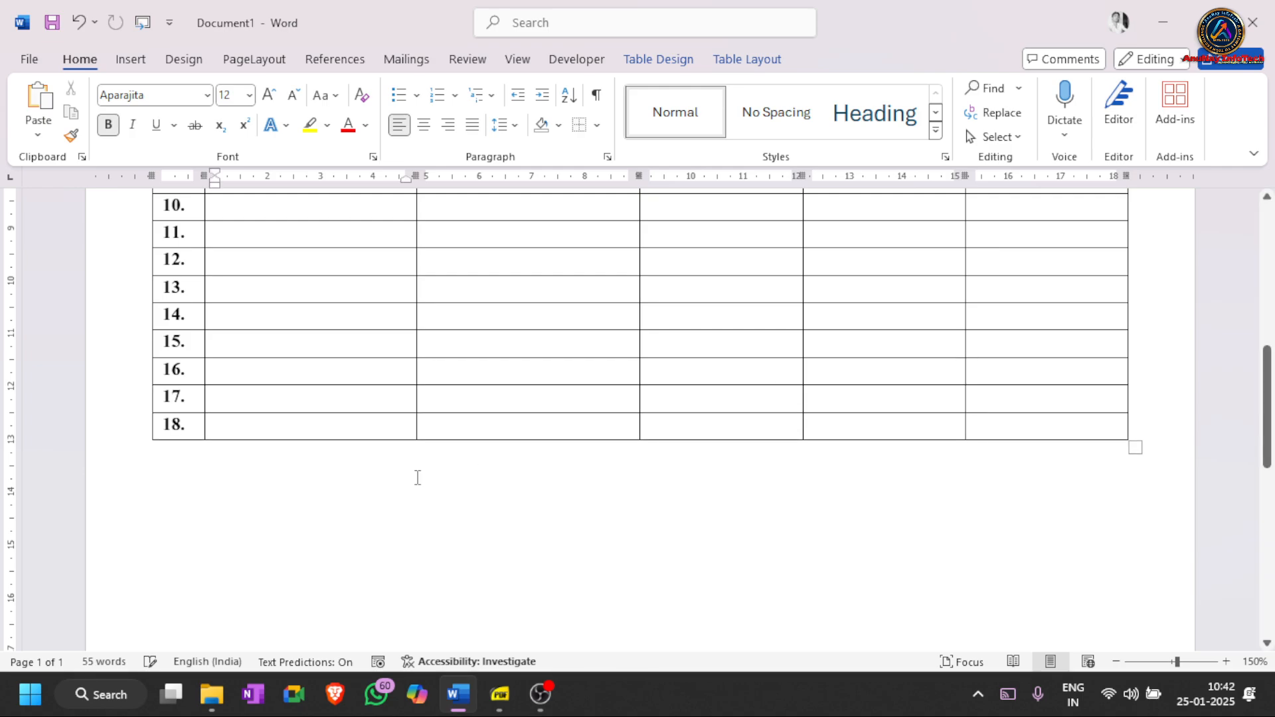
{"action": "left_click_drag", "start_coordinate": [308, 426], "coordinate": [982, 428]}
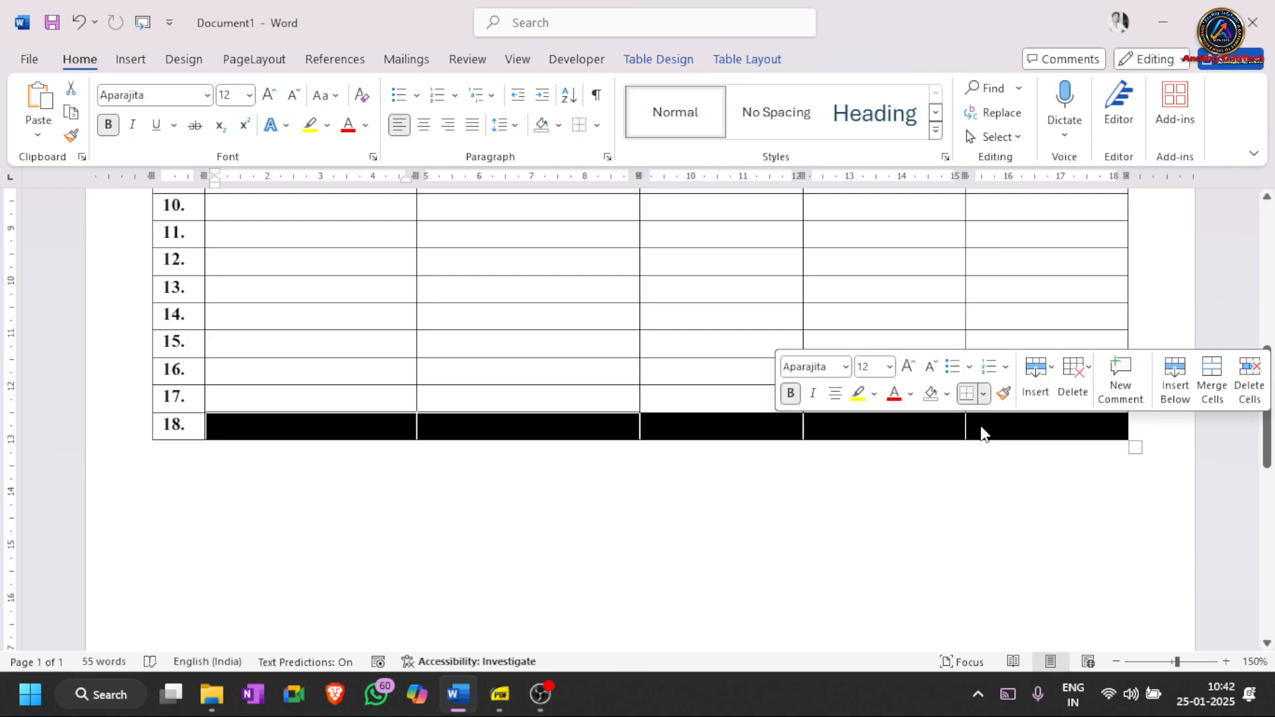
{"action": "left_click", "coordinate": [983, 428]}
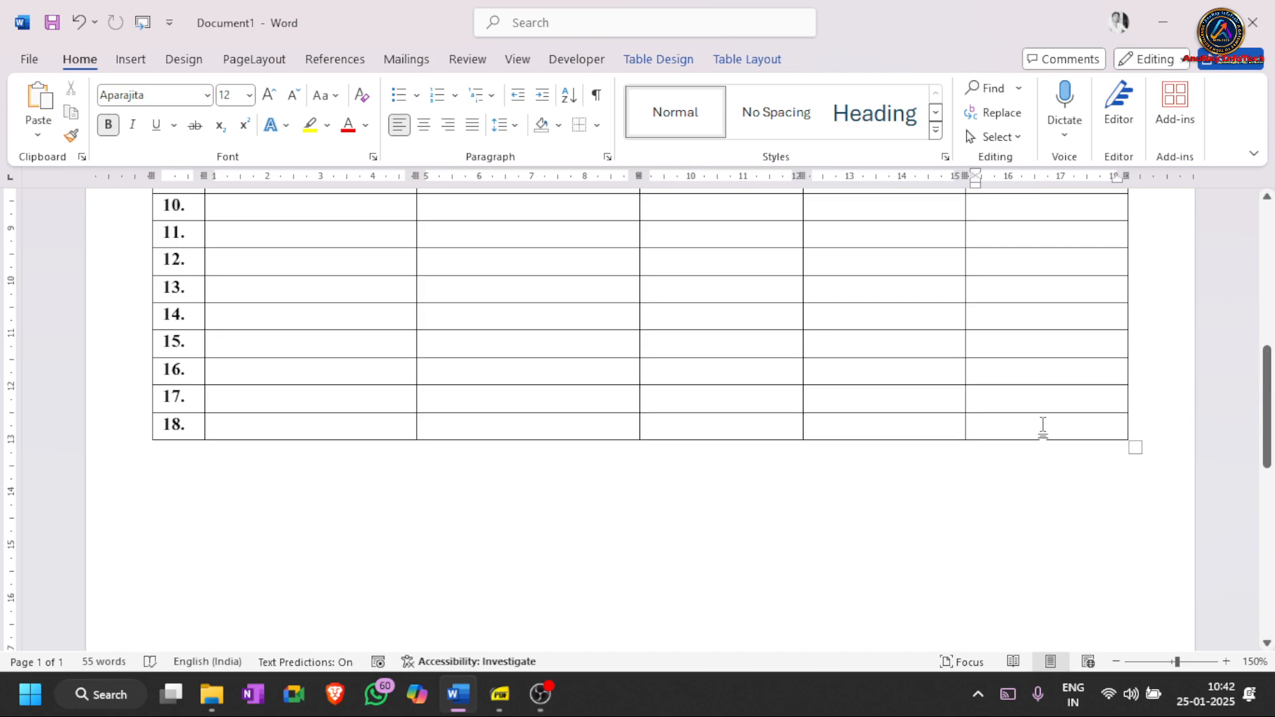
- Insert row 19 below row 18 with Insert Below, then add row 20
{"action": "left_click", "coordinate": [754, 61]}
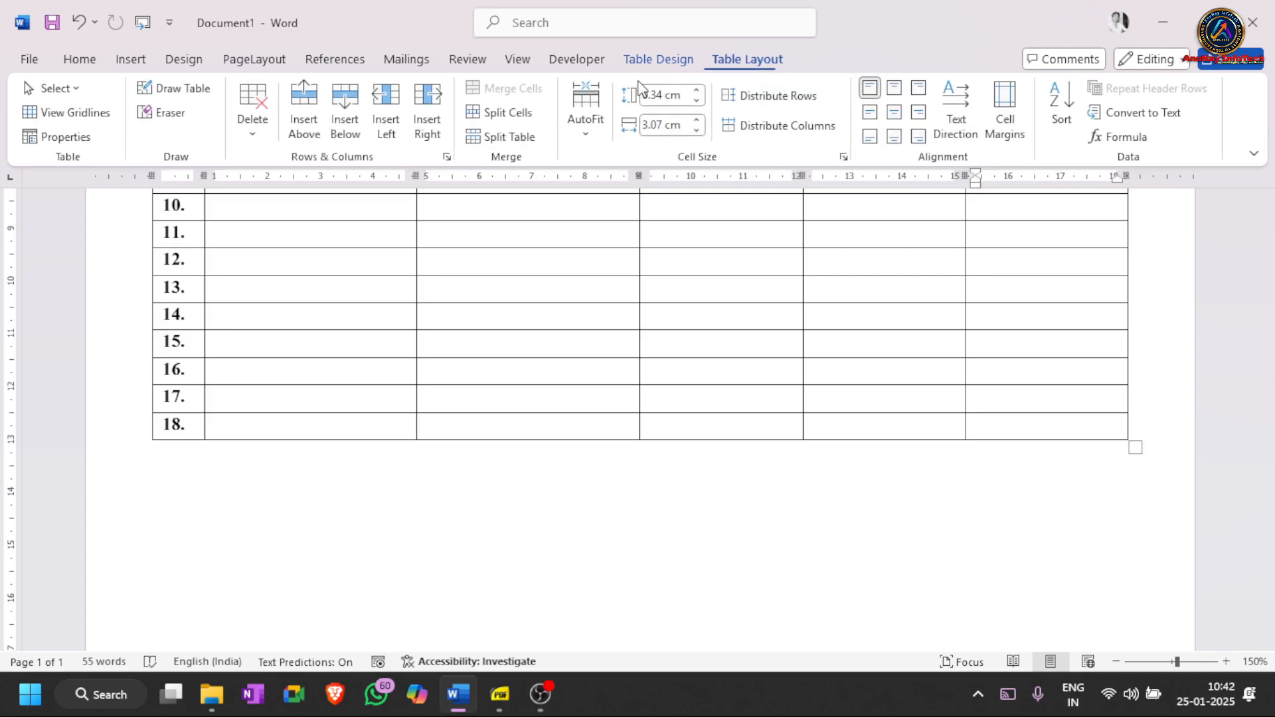
{"action": "left_click", "coordinate": [352, 120]}
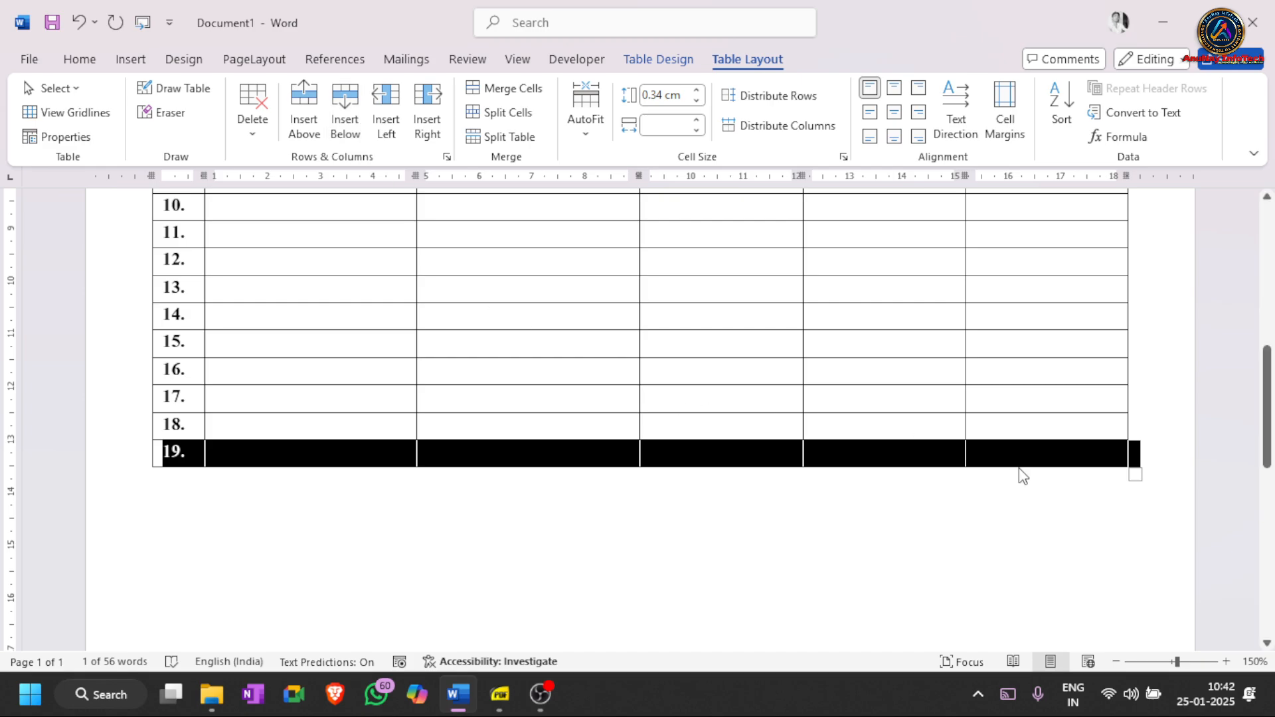
{"action": "left_click", "coordinate": [1069, 457]}
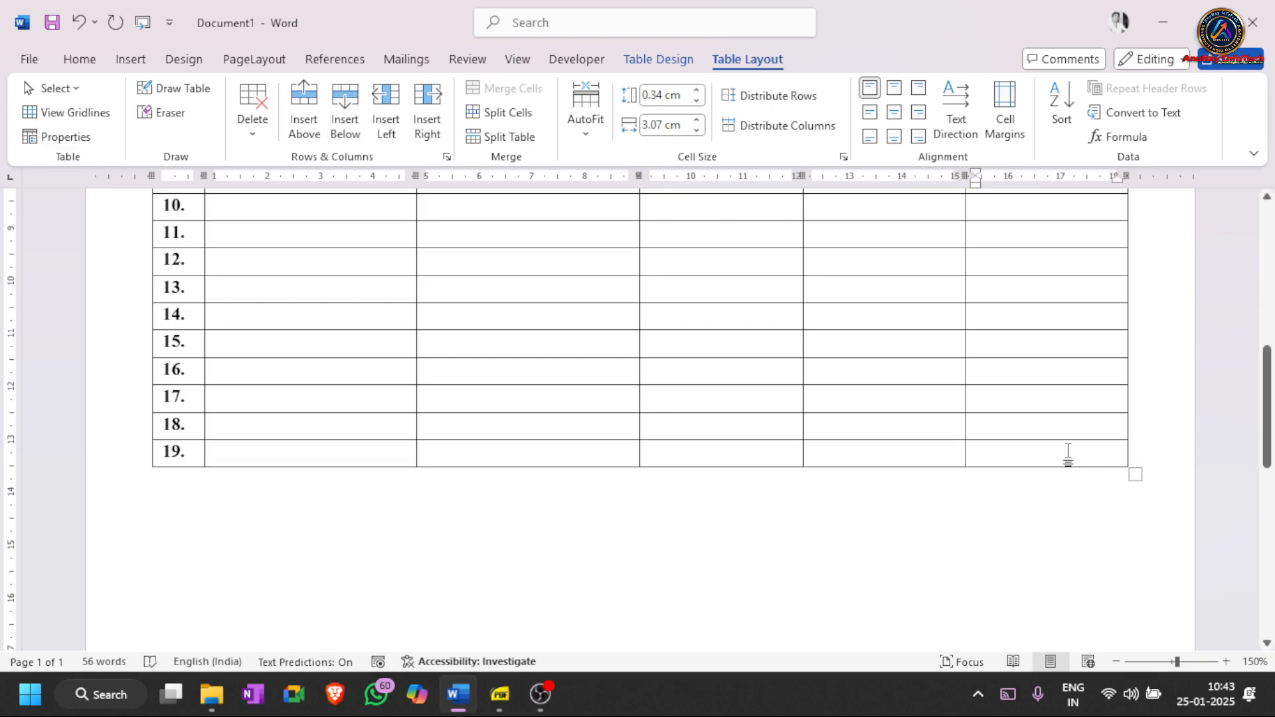
{"action": "key", "text": "Tab"}
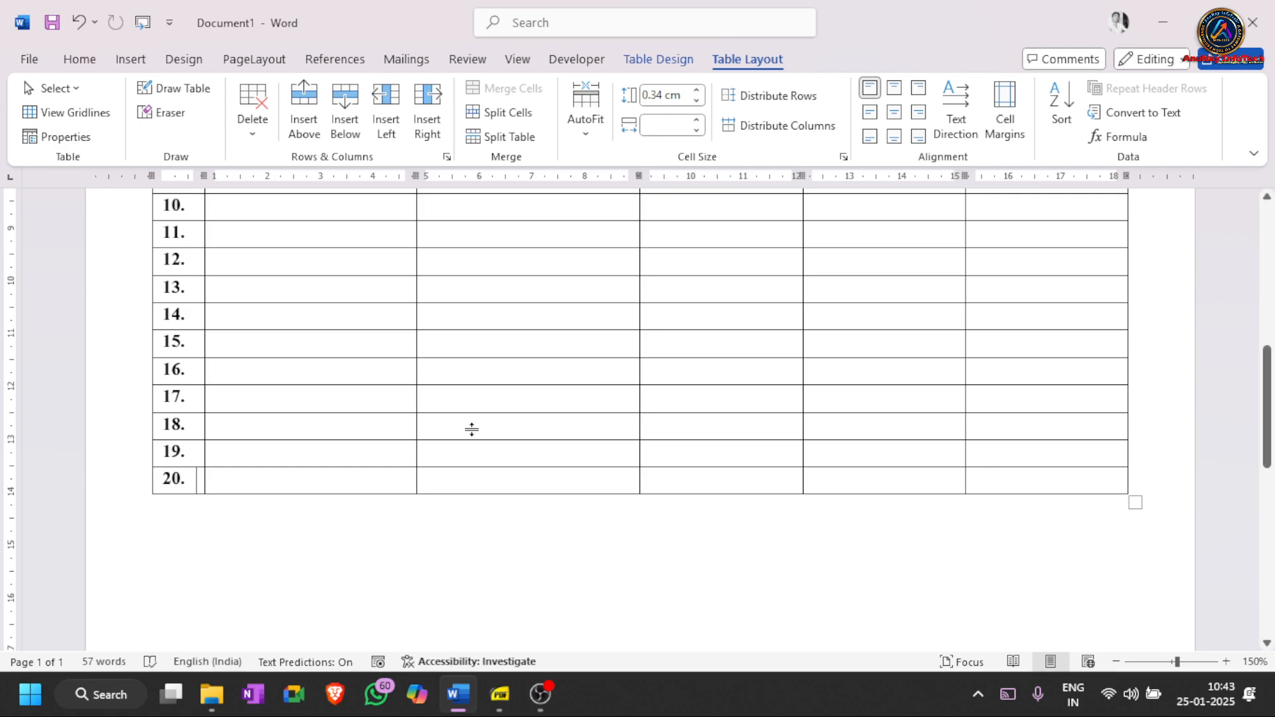
- Type placeholder text cell by cell into rows 19 and 20, creating an empty row 21
{"action": "left_click", "coordinate": [284, 454]}
{"action": "type", "text": "khi\t"}
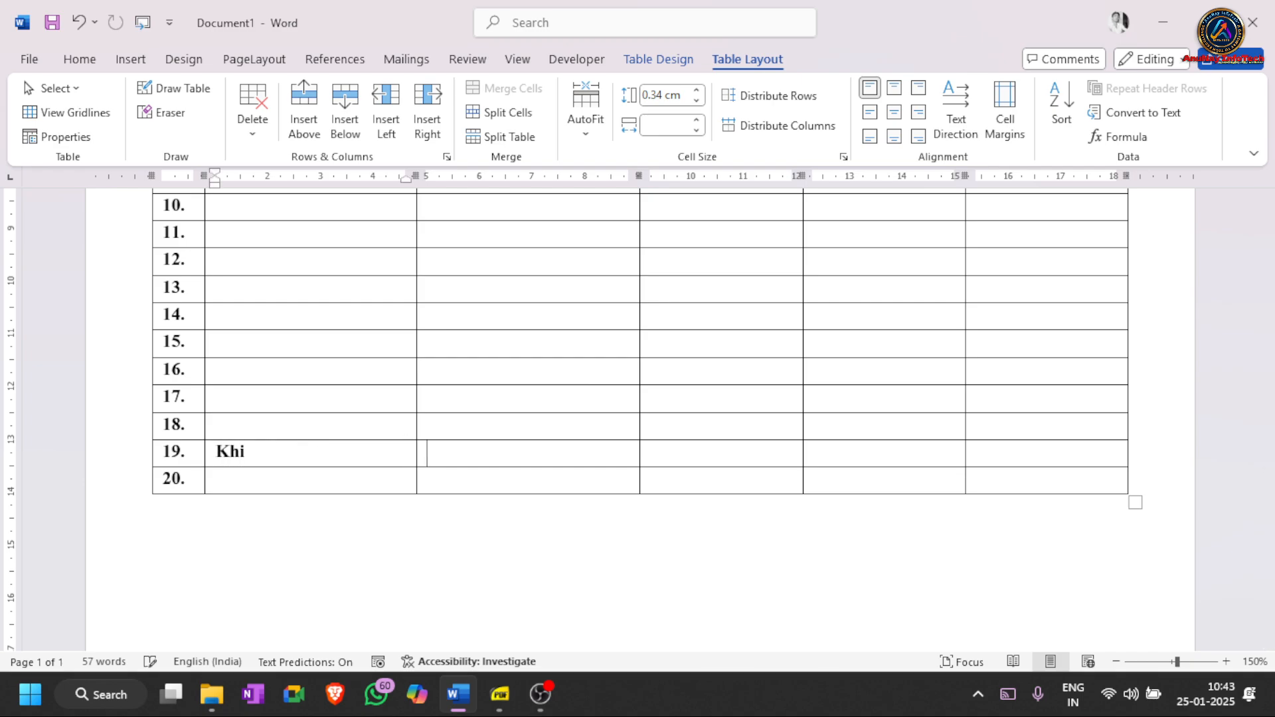
{"action": "type", "text": "Iuhilu\tHiu\tHiu\tHiuh\tiu"}
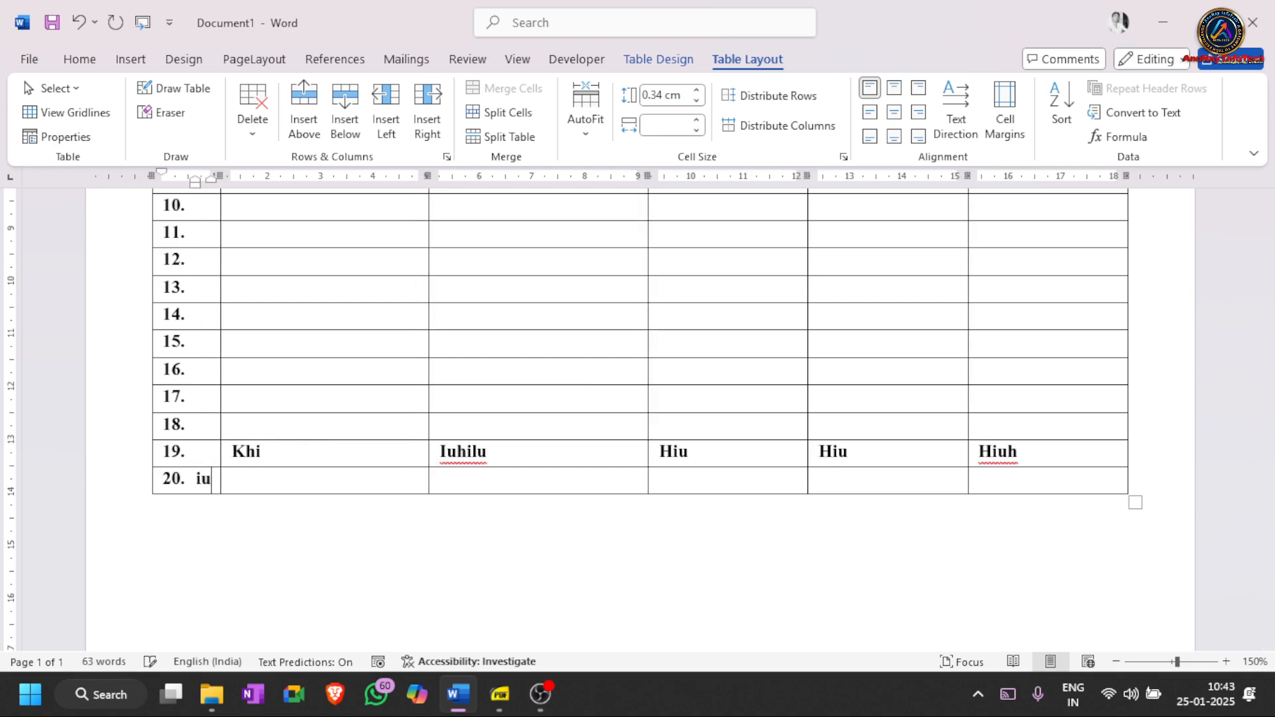
{"action": "key", "text": "BackSpace"}
{"action": "key", "text": "BackSpace"}
{"action": "key", "text": "Tab"}
{"action": "type", "text": "jkb"}
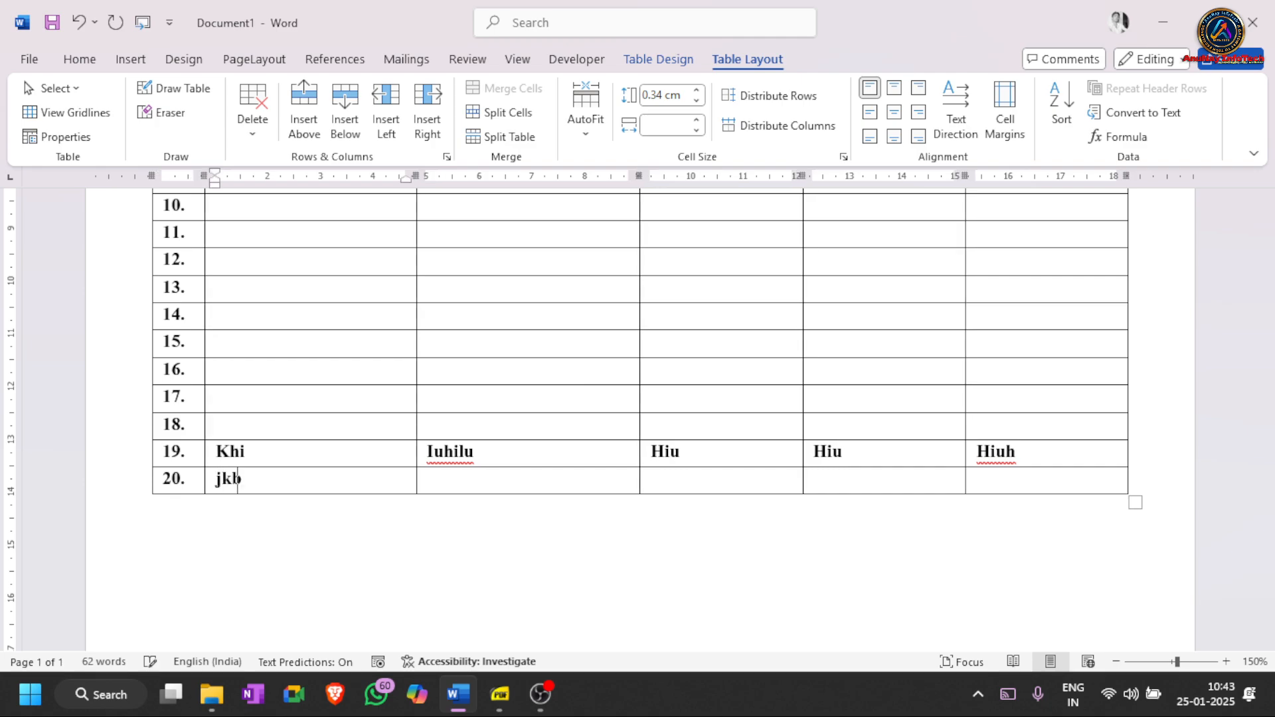
{"action": "key", "text": "Tab"}
{"action": "type", "text": "jhbj"}
{"action": "key", "text": "Tab"}
{"action": "type", "text": "hjh"}
{"action": "key", "text": "Tab"}
{"action": "type", "text": "hjlh"}
{"action": "key", "text": "Tab"}
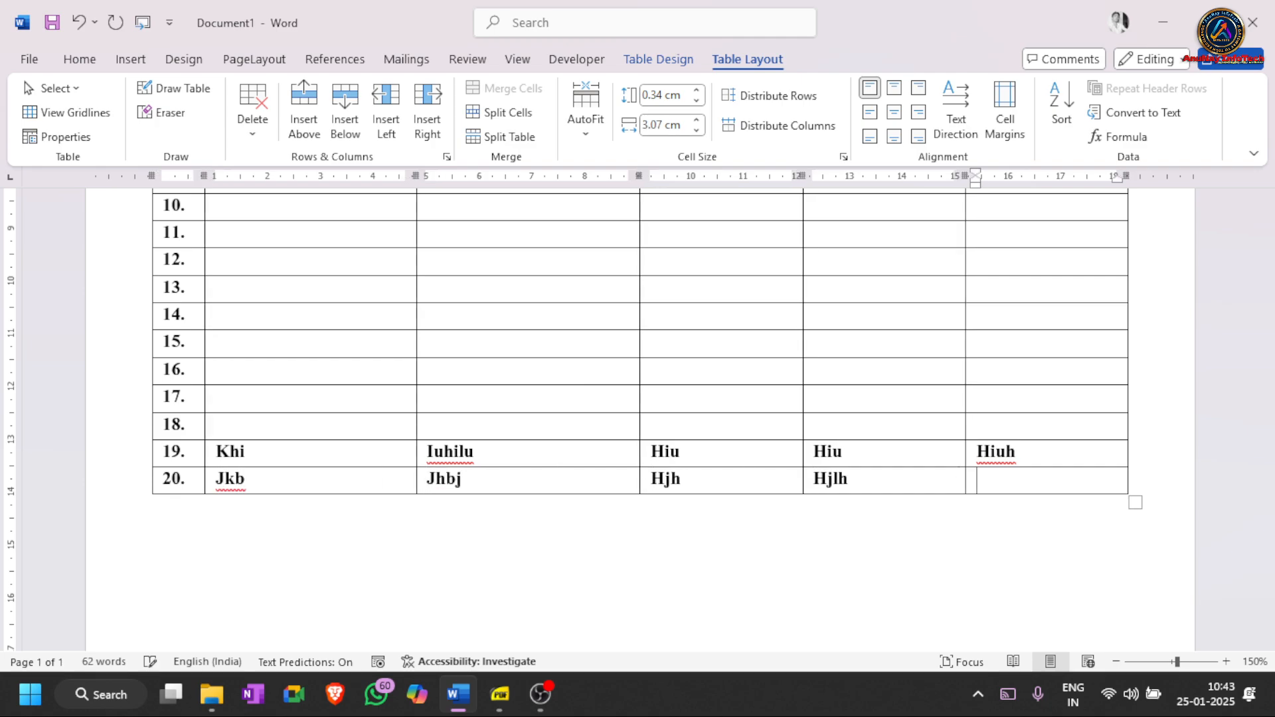
{"action": "type", "text": "lbj"}
{"action": "key", "text": "Tab"}
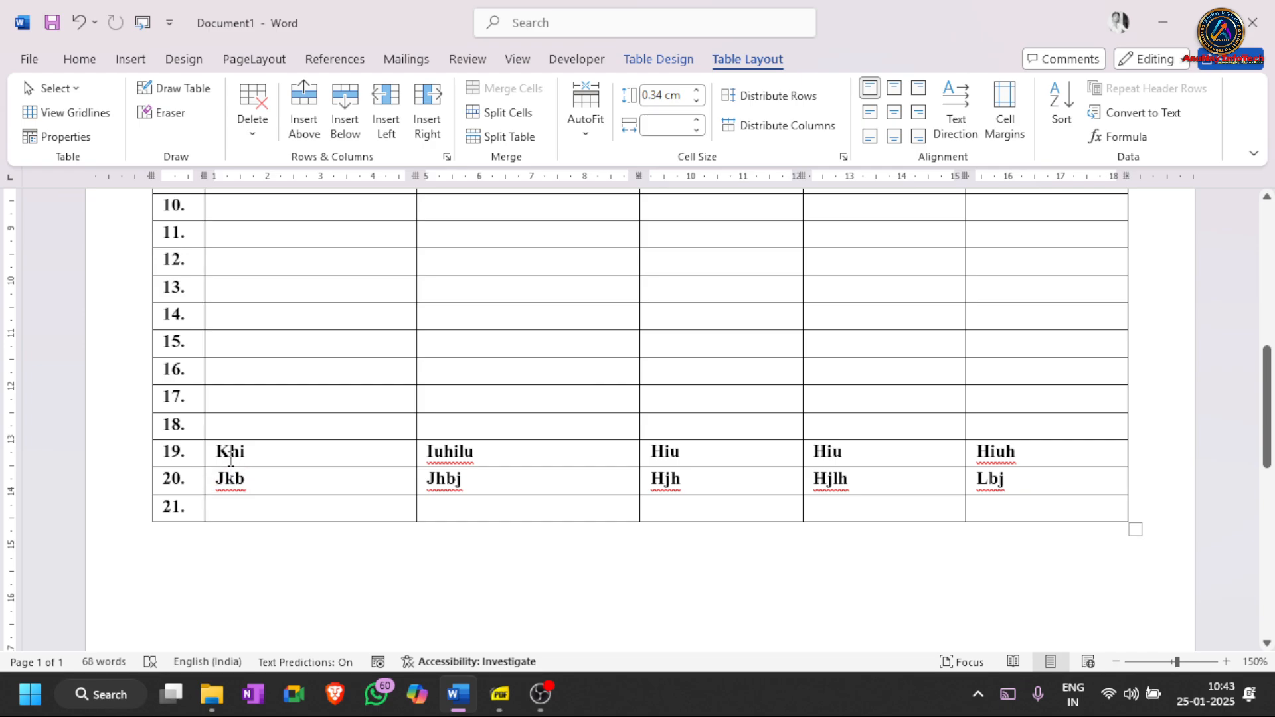
- Delete the sample entries from rows 19 and 20 and extend the table to row 34
{"action": "left_click_drag", "start_coordinate": [223, 451], "coordinate": [1003, 478]}
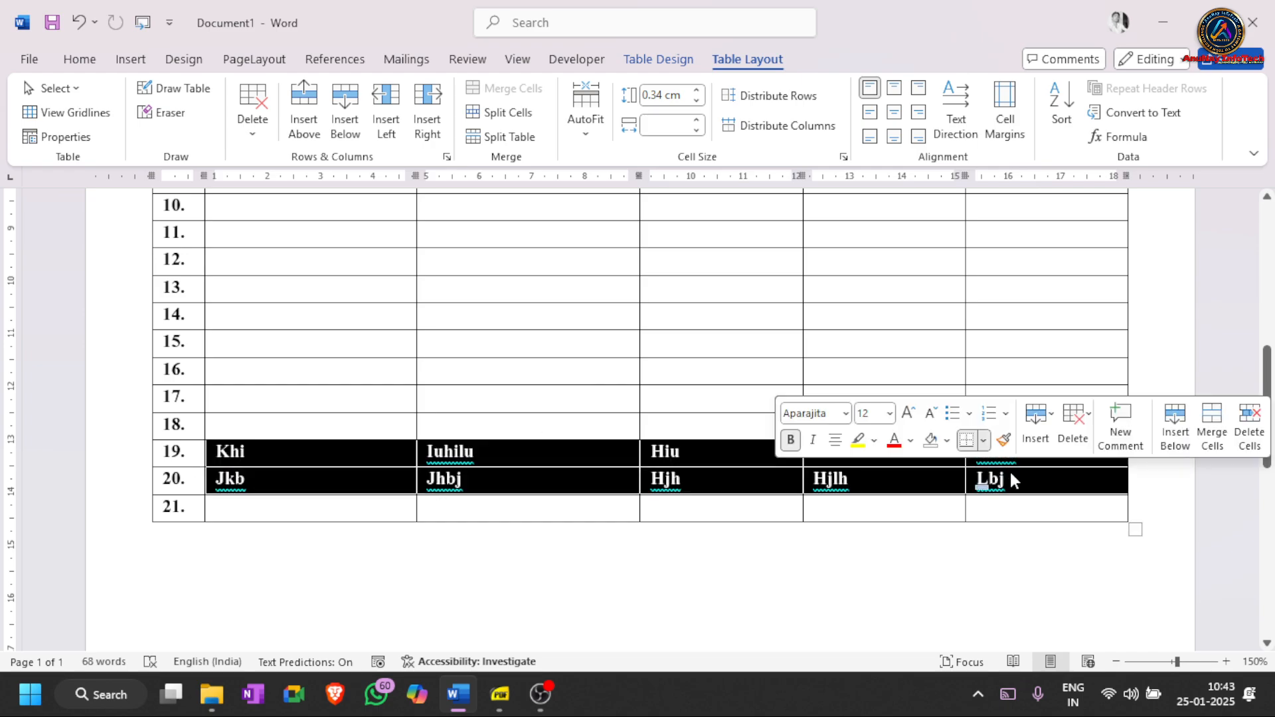
{"action": "key", "text": "Delete"}
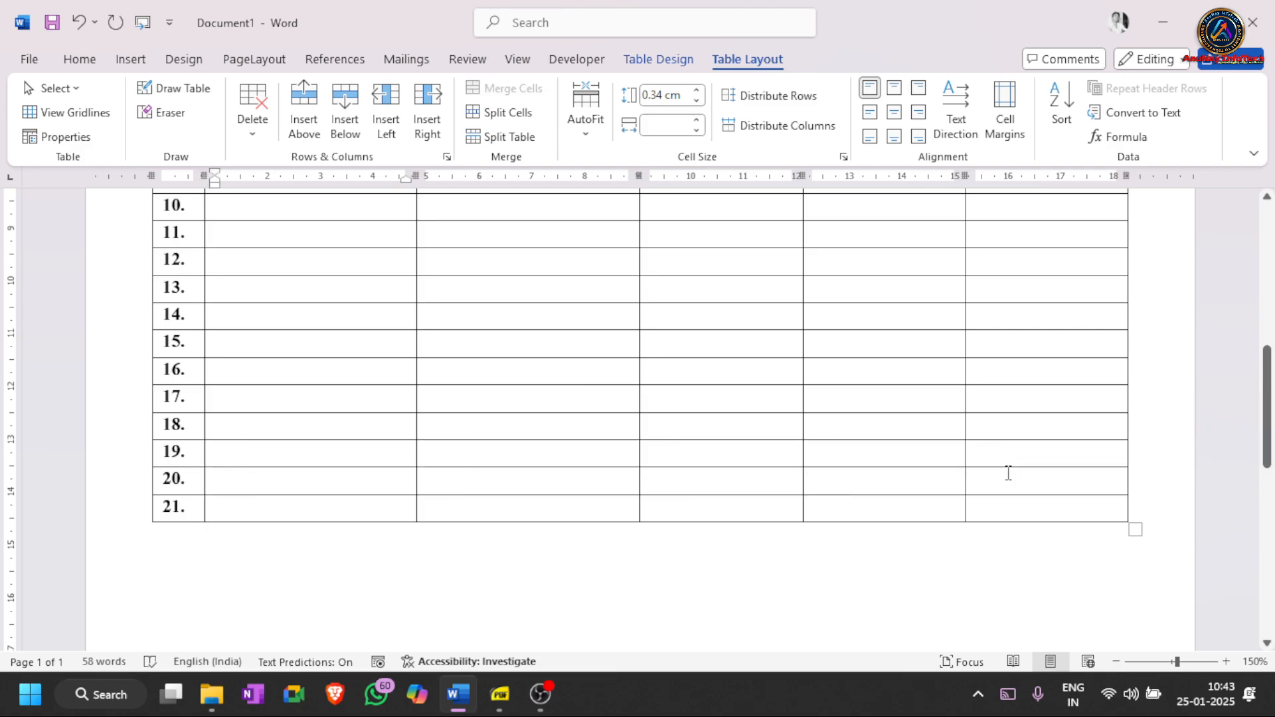
{"action": "key", "text": "Tab"}
{"action": "key", "text": "Tab"}
{"action": "key", "text": "Tab"}
{"action": "key", "text": "Tab"}
{"action": "key", "text": "Tab"}
{"action": "key", "text": "Tab"}
{"action": "key", "text": "Tab"}
{"action": "key", "text": "Tab"}
{"action": "key", "text": "Tab"}
{"action": "key", "text": "Tab"}
{"action": "key", "text": "Tab"}
{"action": "key", "text": "Tab"}
{"action": "key", "text": "Tab"}
{"action": "key", "text": "Tab"}
{"action": "key", "text": "Tab"}
{"action": "key", "text": "Tab"}
{"action": "key", "text": "Tab"}
{"action": "key", "text": "Tab"}
{"action": "key", "text": "Tab"}
{"action": "key", "text": "Tab"}
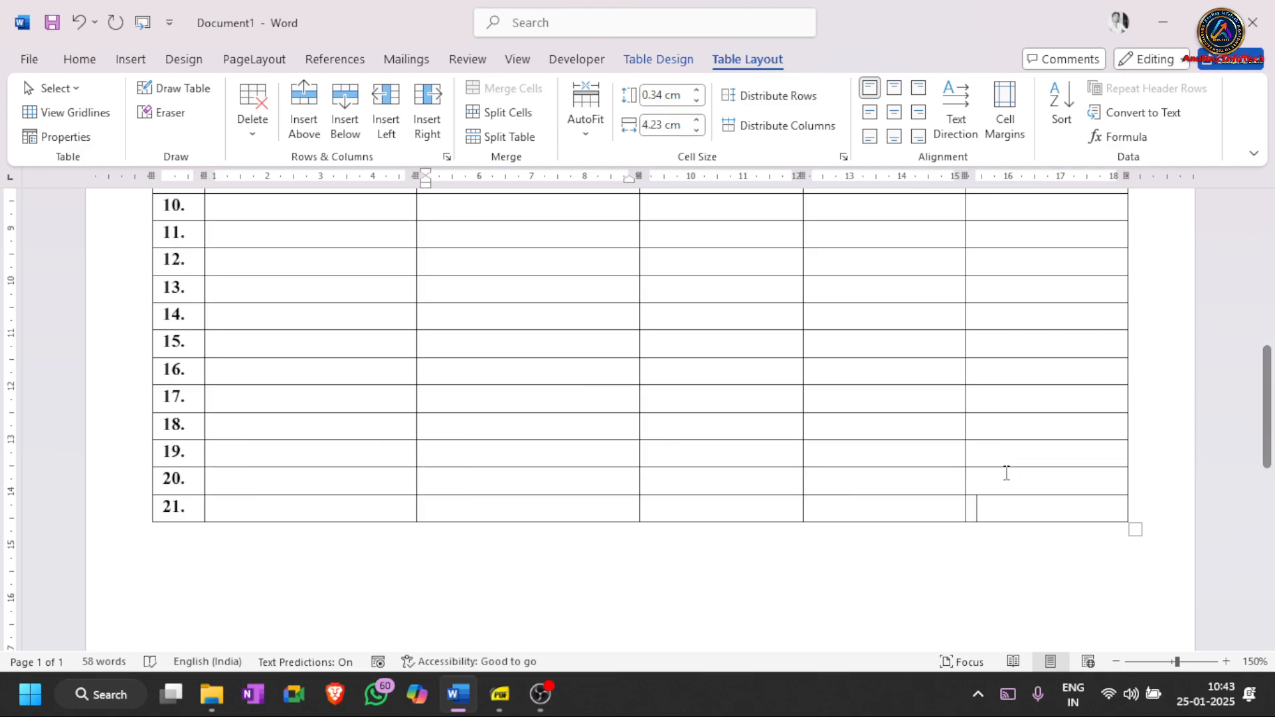
{"action": "key", "text": "Tab"}
{"action": "key", "text": "Tab"}
{"action": "key", "text": "Tab"}
{"action": "key", "text": "Tab"}
{"action": "key", "text": "Tab"}
{"action": "key", "text": "Tab"}
{"action": "key", "text": "Tab"}
{"action": "key", "text": "Tab"}
{"action": "key", "text": "Tab"}
{"action": "key", "text": "Tab"}
{"action": "key", "text": "Tab"}
{"action": "key", "text": "Tab"}
{"action": "key", "text": "Tab"}
{"action": "key", "text": "Tab"}
{"action": "key", "text": "Tab"}
{"action": "key", "text": "Tab"}
{"action": "key", "text": "Tab"}
{"action": "key", "text": "Tab"}
{"action": "key", "text": "Tab"}
{"action": "key", "text": "Tab"}
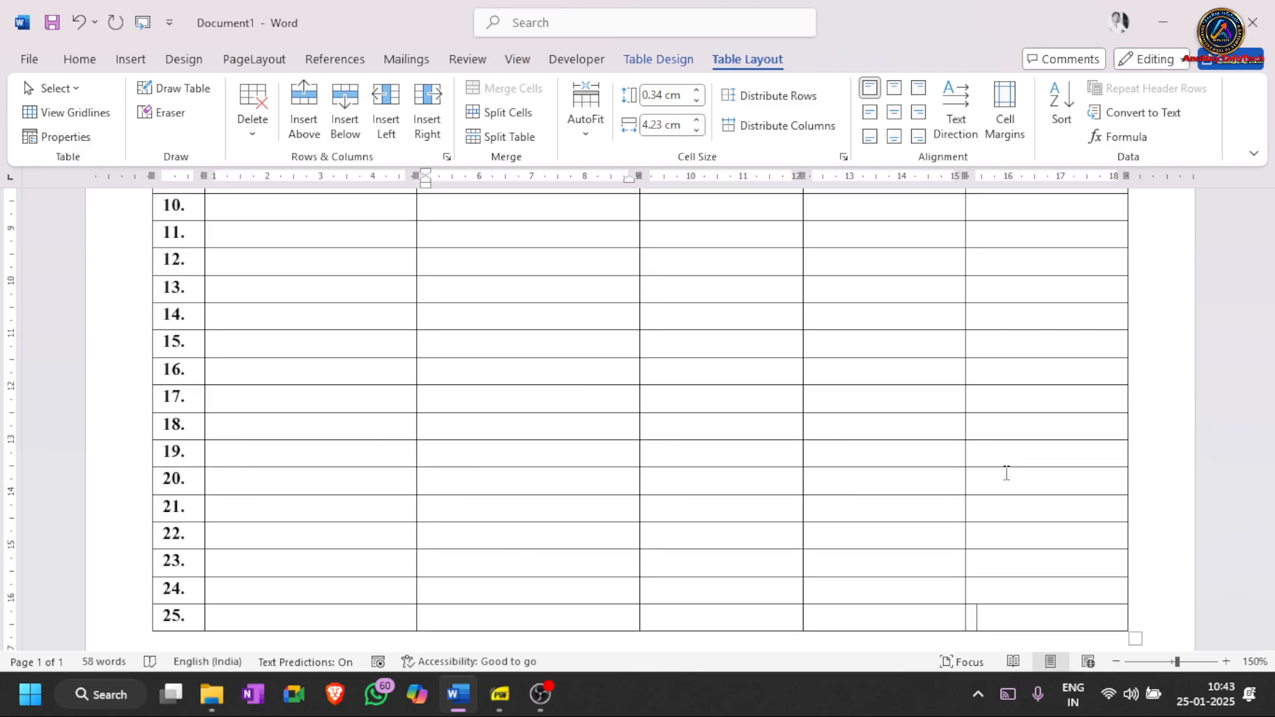
{"action": "key", "text": "Tab"}
{"action": "key", "text": "Tab"}
{"action": "key", "text": "Tab"}
{"action": "key", "text": "Tab"}
{"action": "key", "text": "Tab"}
{"action": "key", "text": "Tab"}
{"action": "key", "text": "Tab"}
{"action": "key", "text": "Tab"}
{"action": "key", "text": "Tab"}
{"action": "key", "text": "Tab"}
{"action": "key", "text": "Tab"}
{"action": "key", "text": "Tab"}
{"action": "key", "text": "Tab"}
{"action": "key", "text": "Tab"}
{"action": "key", "text": "Tab"}
{"action": "key", "text": "Tab"}
{"action": "key", "text": "Tab"}
{"action": "key", "text": "Tab"}
{"action": "key", "text": "Tab"}
{"action": "key", "text": "Tab"}
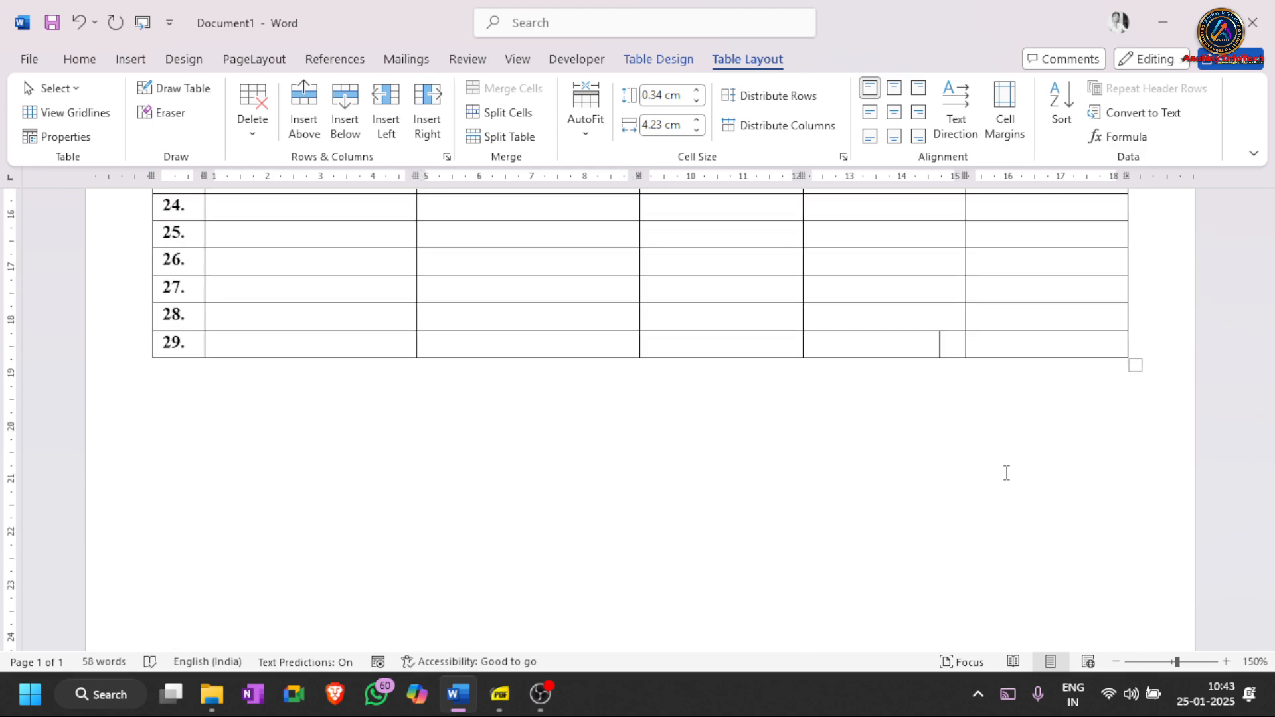
{"action": "key", "text": "Tab"}
{"action": "key", "text": "Tab"}
{"action": "key", "text": "Tab"}
{"action": "key", "text": "Tab"}
{"action": "key", "text": "Tab"}
{"action": "key", "text": "Tab"}
{"action": "key", "text": "Tab"}
{"action": "key", "text": "Tab"}
{"action": "key", "text": "Tab"}
{"action": "key", "text": "Tab"}
{"action": "key", "text": "Tab"}
{"action": "key", "text": "Tab"}
{"action": "key", "text": "Tab"}
{"action": "key", "text": "Tab"}
{"action": "key", "text": "Tab"}
{"action": "key", "text": "Tab"}
{"action": "key", "text": "Tab"}
{"action": "key", "text": "Tab"}
{"action": "key", "text": "Tab"}
{"action": "key", "text": "Tab"}
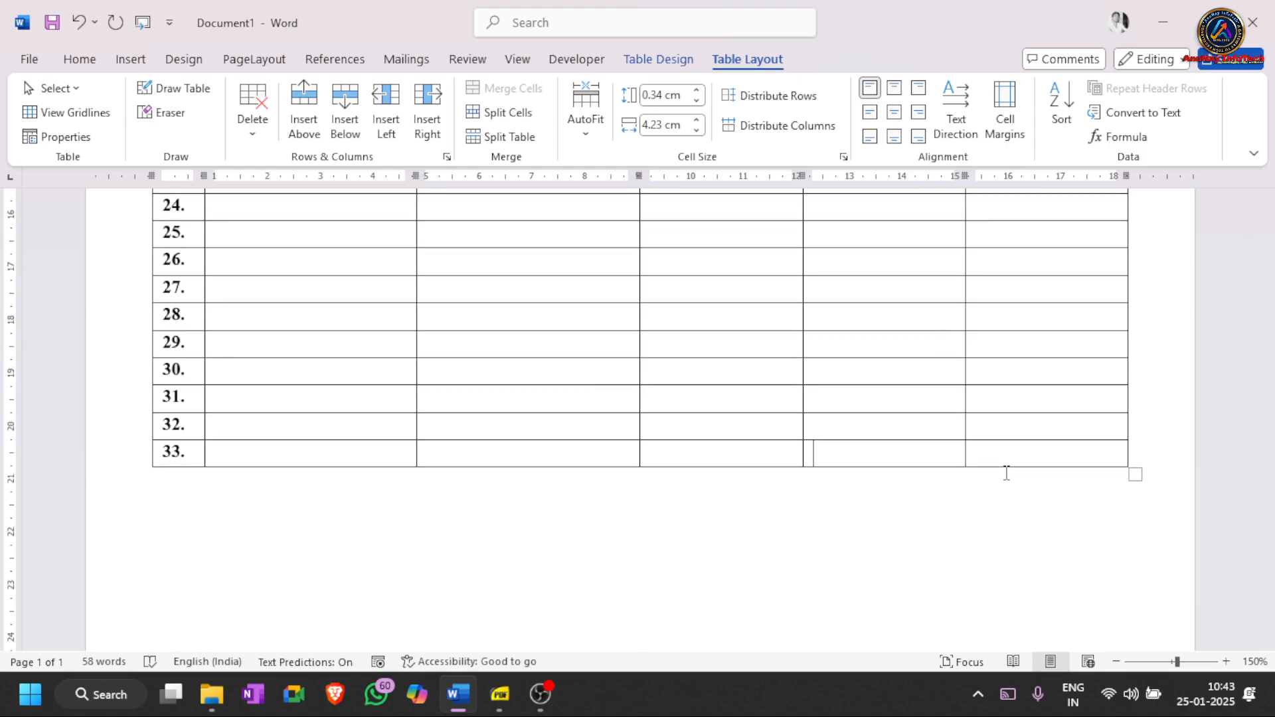
- Keep adding numbered rows through row 52, continuing onto the second page
{"action": "key", "text": "Tab"}
{"action": "key", "text": "Tab"}
{"action": "key", "text": "Tab"}
{"action": "key", "text": "Tab"}
{"action": "key", "text": "Tab"}
{"action": "key", "text": "Tab"}
{"action": "key", "text": "Tab"}
{"action": "key", "text": "Tab"}
{"action": "key", "text": "Tab"}
{"action": "key", "text": "Tab"}
{"action": "key", "text": "Tab"}
{"action": "key", "text": "Tab"}
{"action": "key", "text": "Tab"}
{"action": "key", "text": "Tab"}
{"action": "key", "text": "Tab"}
{"action": "key", "text": "Tab"}
{"action": "key", "text": "Tab"}
{"action": "key", "text": "Tab"}
{"action": "key", "text": "Tab"}
{"action": "key", "text": "Tab"}
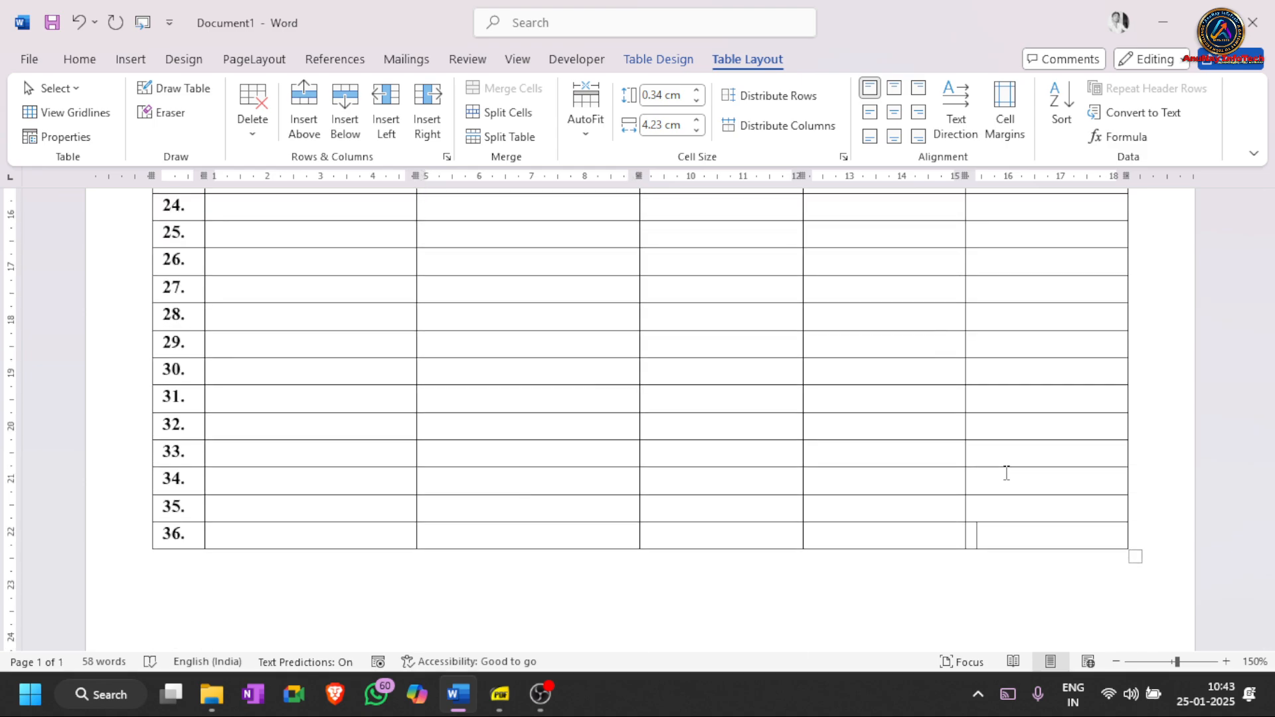
{"action": "key", "text": "Tab"}
{"action": "key", "text": "Tab"}
{"action": "key", "text": "Tab"}
{"action": "key", "text": "Tab"}
{"action": "key", "text": "Tab"}
{"action": "key", "text": "Tab"}
{"action": "key", "text": "Tab"}
{"action": "key", "text": "Tab"}
{"action": "key", "text": "Tab"}
{"action": "key", "text": "Tab"}
{"action": "key", "text": "Tab"}
{"action": "key", "text": "Tab"}
{"action": "key", "text": "Tab"}
{"action": "key", "text": "Tab"}
{"action": "key", "text": "Tab"}
{"action": "key", "text": "Tab"}
{"action": "key", "text": "Tab"}
{"action": "key", "text": "Tab"}
{"action": "key", "text": "Tab"}
{"action": "key", "text": "Tab"}
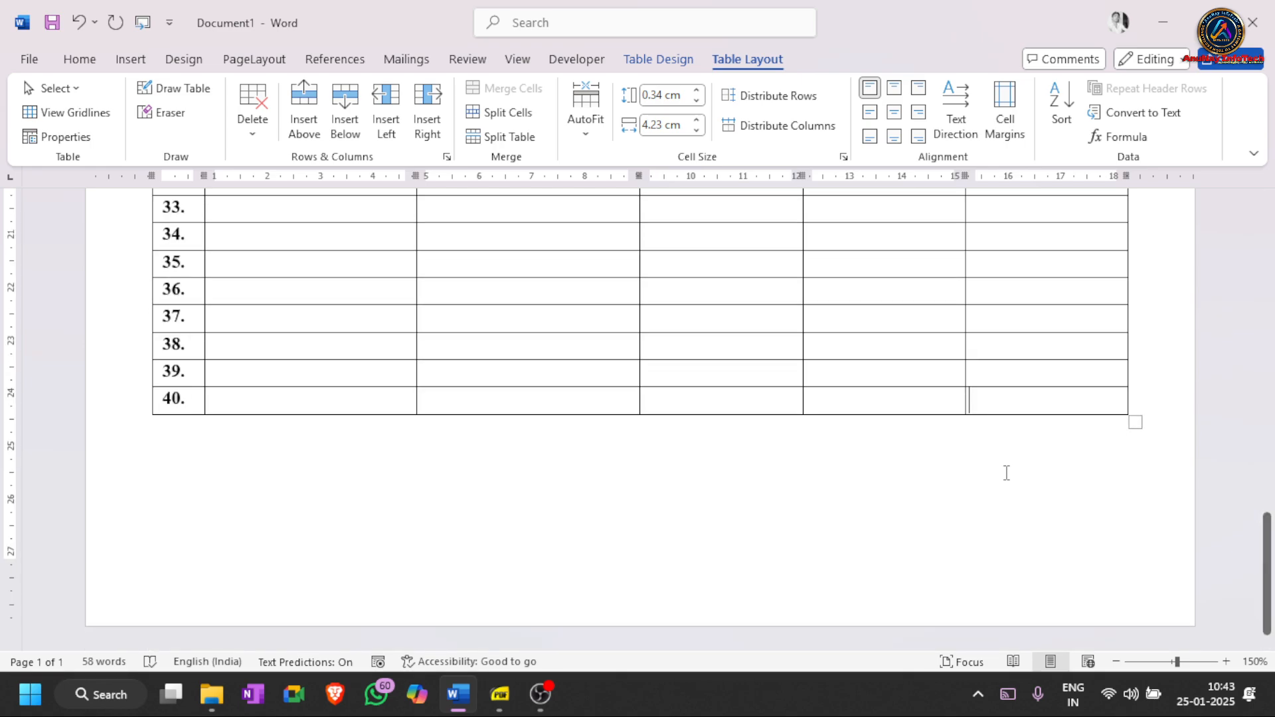
{"action": "key", "text": "Tab"}
{"action": "key", "text": "Tab"}
{"action": "key", "text": "Tab"}
{"action": "key", "text": "Tab"}
{"action": "key", "text": "Tab"}
{"action": "key", "text": "Tab"}
{"action": "key", "text": "Tab"}
{"action": "key", "text": "Tab"}
{"action": "key", "text": "Tab"}
{"action": "key", "text": "Tab"}
{"action": "key", "text": "Tab"}
{"action": "key", "text": "Tab"}
{"action": "key", "text": "Tab"}
{"action": "key", "text": "Tab"}
{"action": "key", "text": "Tab"}
{"action": "key", "text": "Tab"}
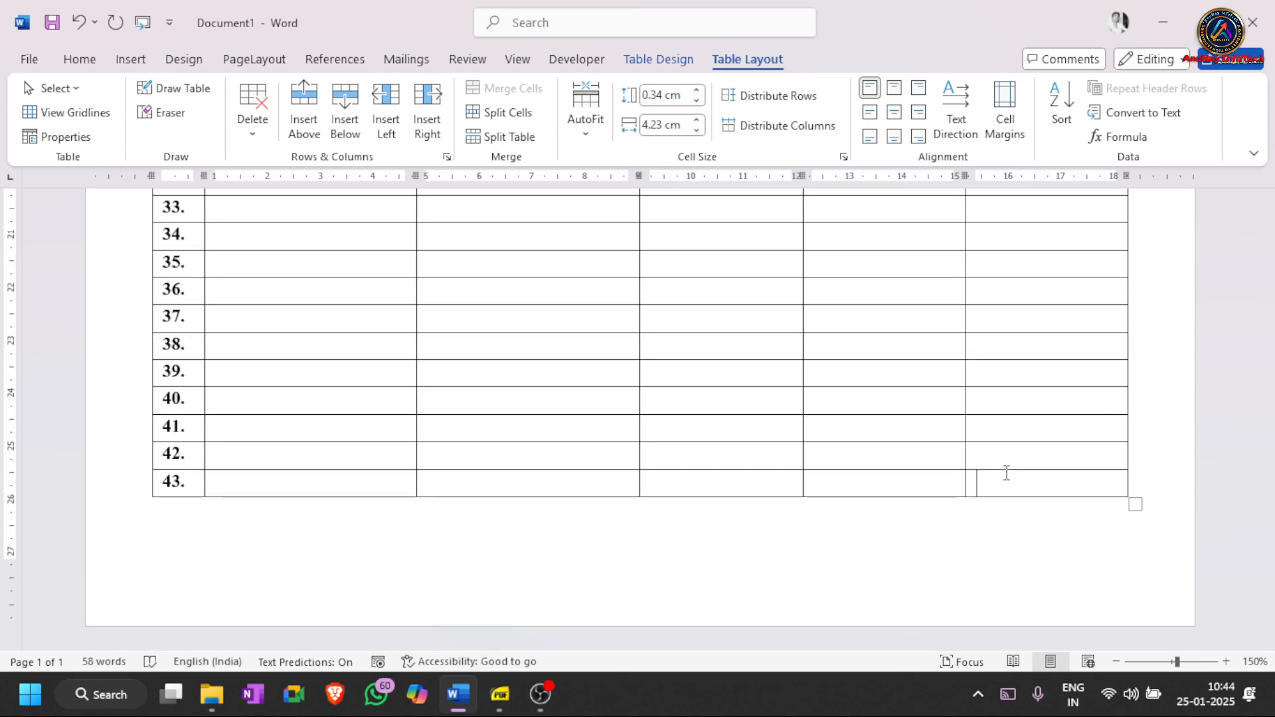
{"action": "key", "text": "Tab"}
{"action": "key", "text": "Tab"}
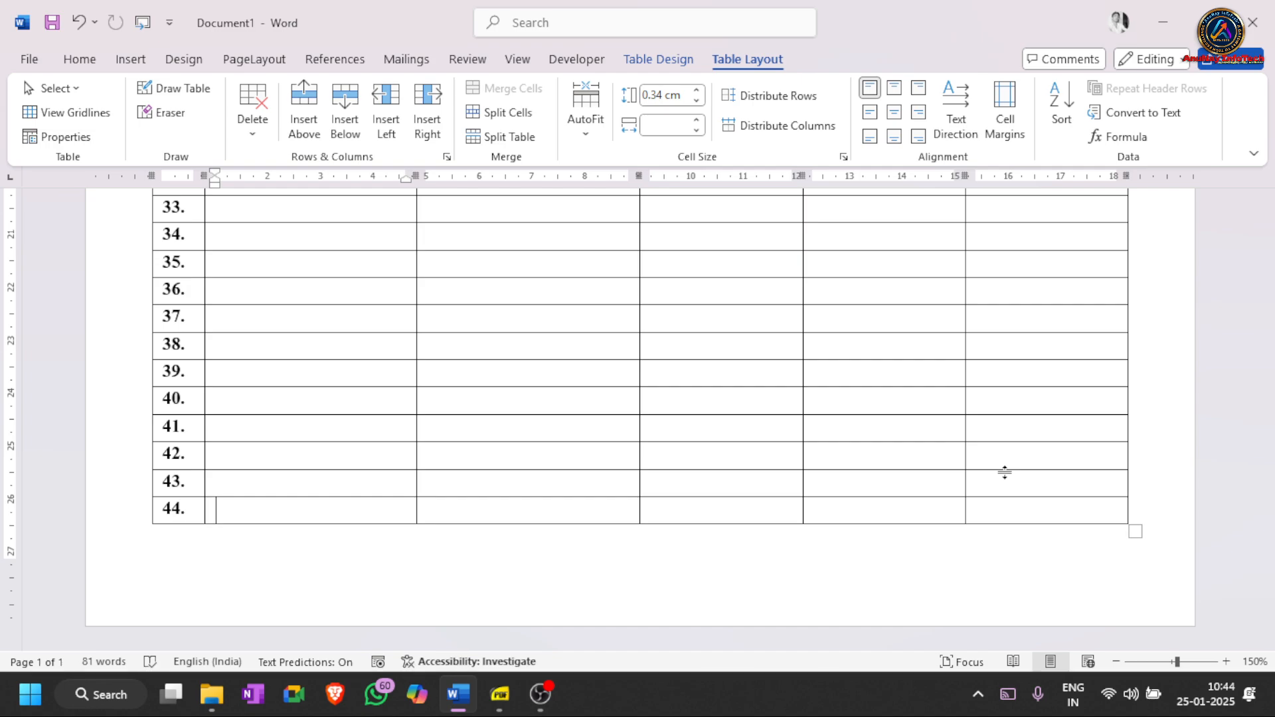
{"action": "key", "text": "Tab"}
{"action": "key", "text": "Tab"}
{"action": "key", "text": "Tab"}
{"action": "key", "text": "Tab"}
{"action": "key", "text": "Tab"}
{"action": "key", "text": "Tab"}
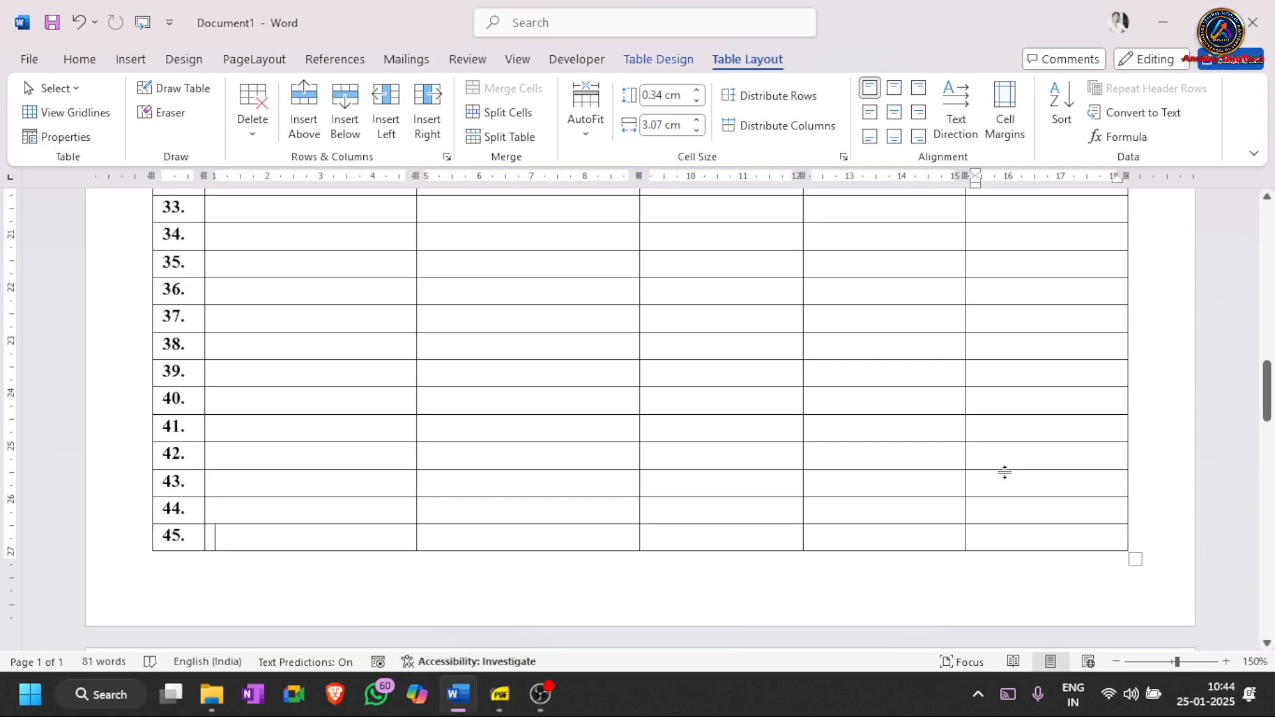
{"action": "key", "text": "Tab"}
{"action": "key", "text": "Tab"}
{"action": "key", "text": "Tab"}
{"action": "key", "text": "Tab"}
{"action": "key", "text": "Tab"}
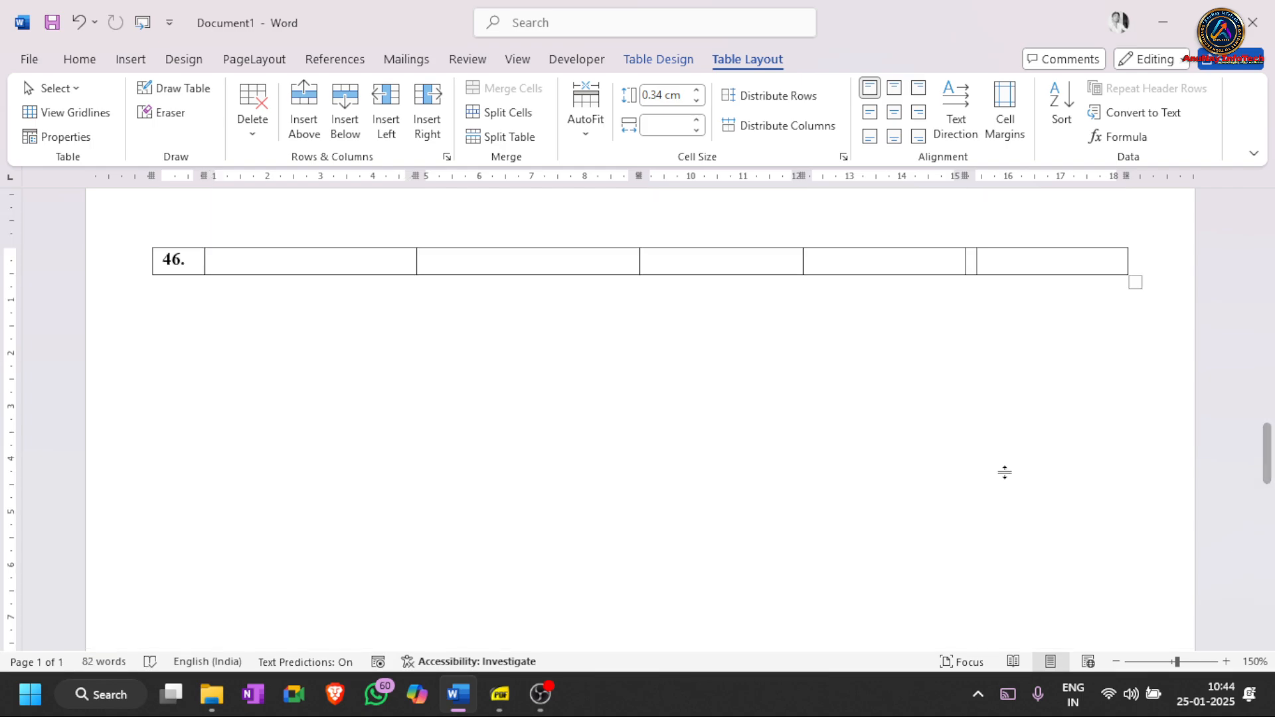
{"action": "key", "text": "Tab"}
{"action": "key", "text": "Tab"}
{"action": "key", "text": "Tab"}
{"action": "key", "text": "Tab"}
{"action": "key", "text": "Tab"}
{"action": "key", "text": "Tab"}
{"action": "key", "text": "Tab"}
{"action": "key", "text": "Tab"}
{"action": "key", "text": "Tab"}
{"action": "key", "text": "Tab"}
{"action": "key", "text": "Tab"}
{"action": "key", "text": "Tab"}
{"action": "key", "text": "Tab"}
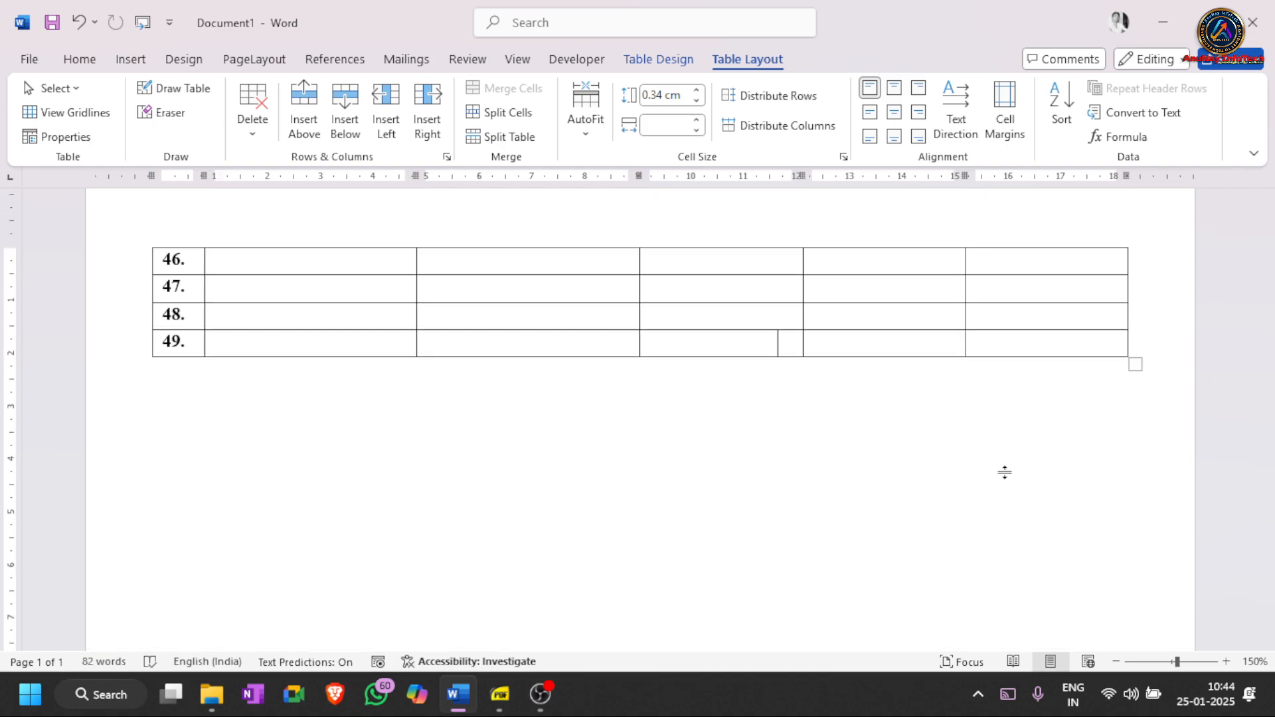
{"action": "key", "text": "Tab"}
{"action": "key", "text": "Tab"}
{"action": "key", "text": "Tab"}
{"action": "key", "text": "Tab"}
{"action": "key", "text": "Tab"}
{"action": "key", "text": "Tab"}
{"action": "key", "text": "Tab"}
{"action": "key", "text": "Tab"}
{"action": "key", "text": "Tab"}
{"action": "key", "text": "Tab"}
{"action": "key", "text": "Tab"}
{"action": "key", "text": "Tab"}
{"action": "key", "text": "Tab"}
{"action": "key", "text": "Tab"}
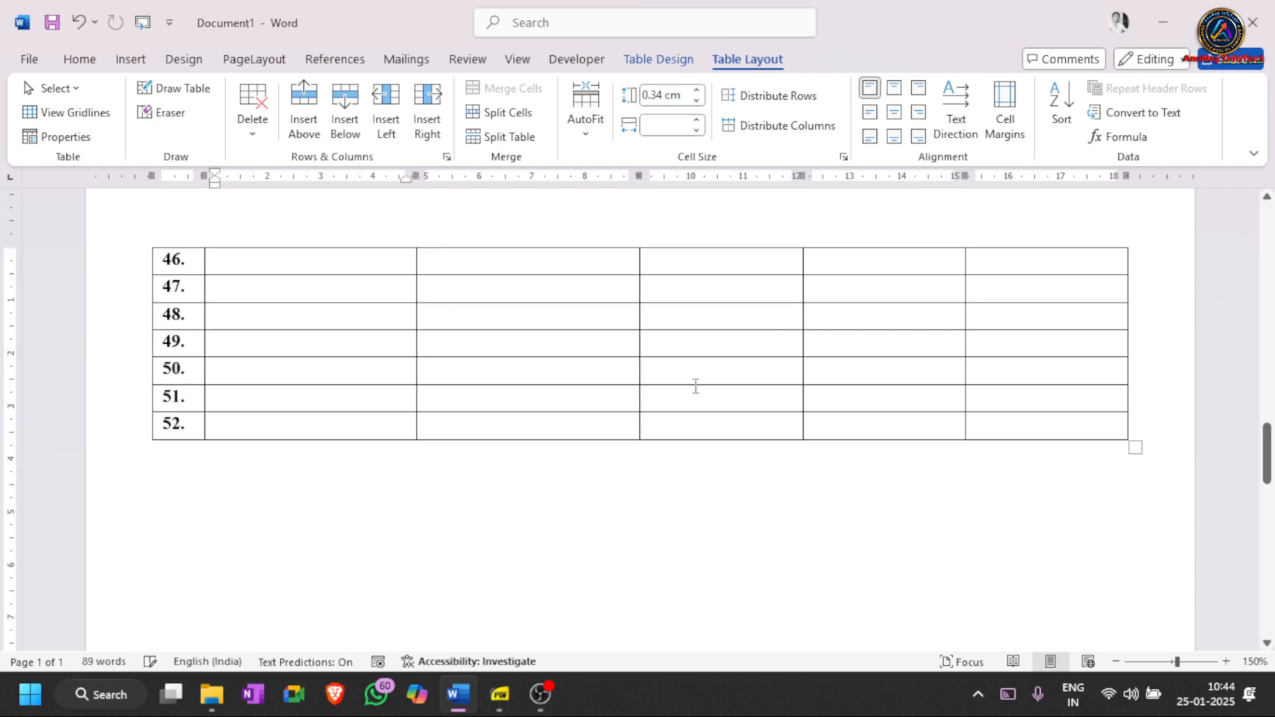
{"action": "scroll", "coordinate": [724, 428], "scroll_direction": "up", "scroll_amount": 15}
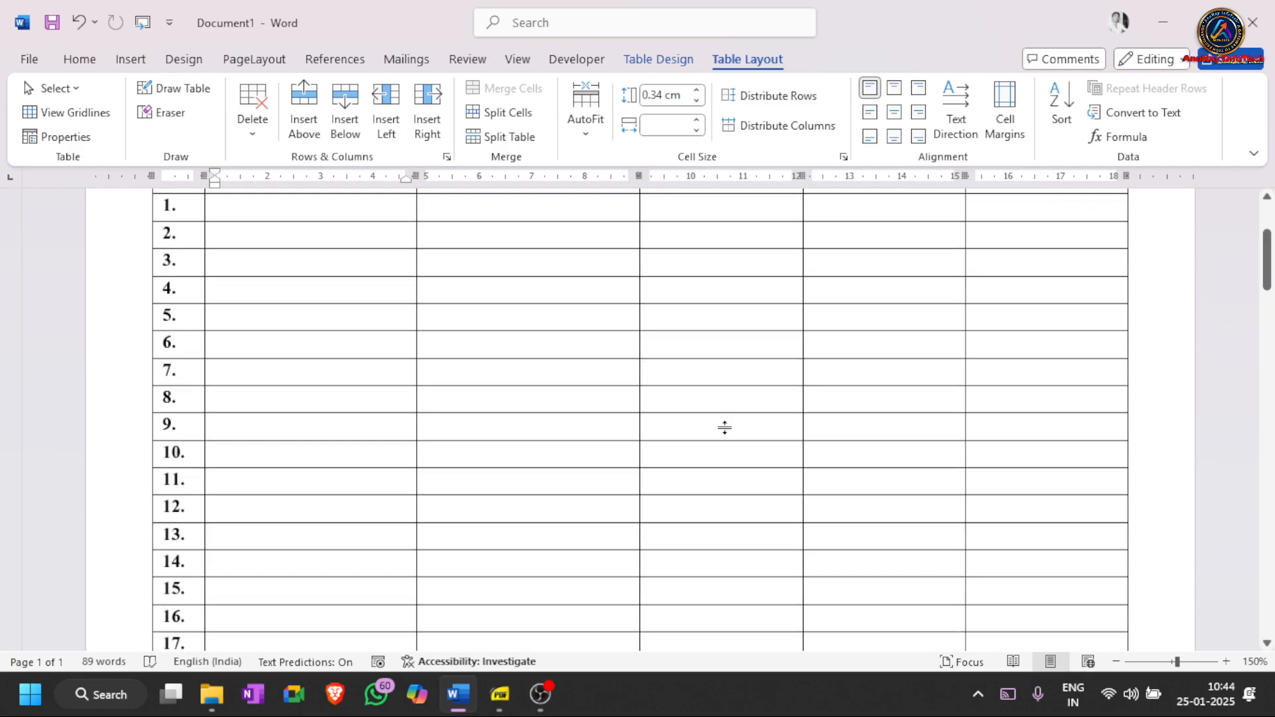
{"action": "scroll", "coordinate": [724, 427], "scroll_direction": "up", "scroll_amount": 5}
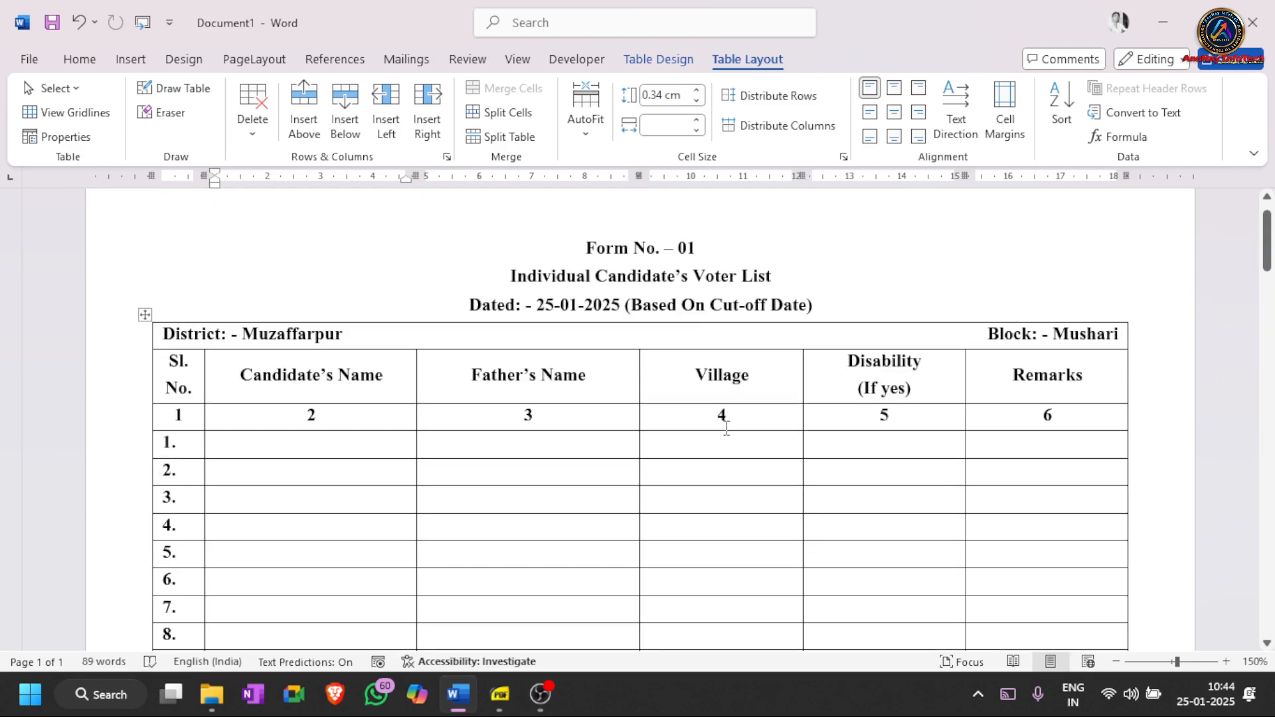
{"action": "left_click_drag", "start_coordinate": [570, 251], "coordinate": [823, 306]}
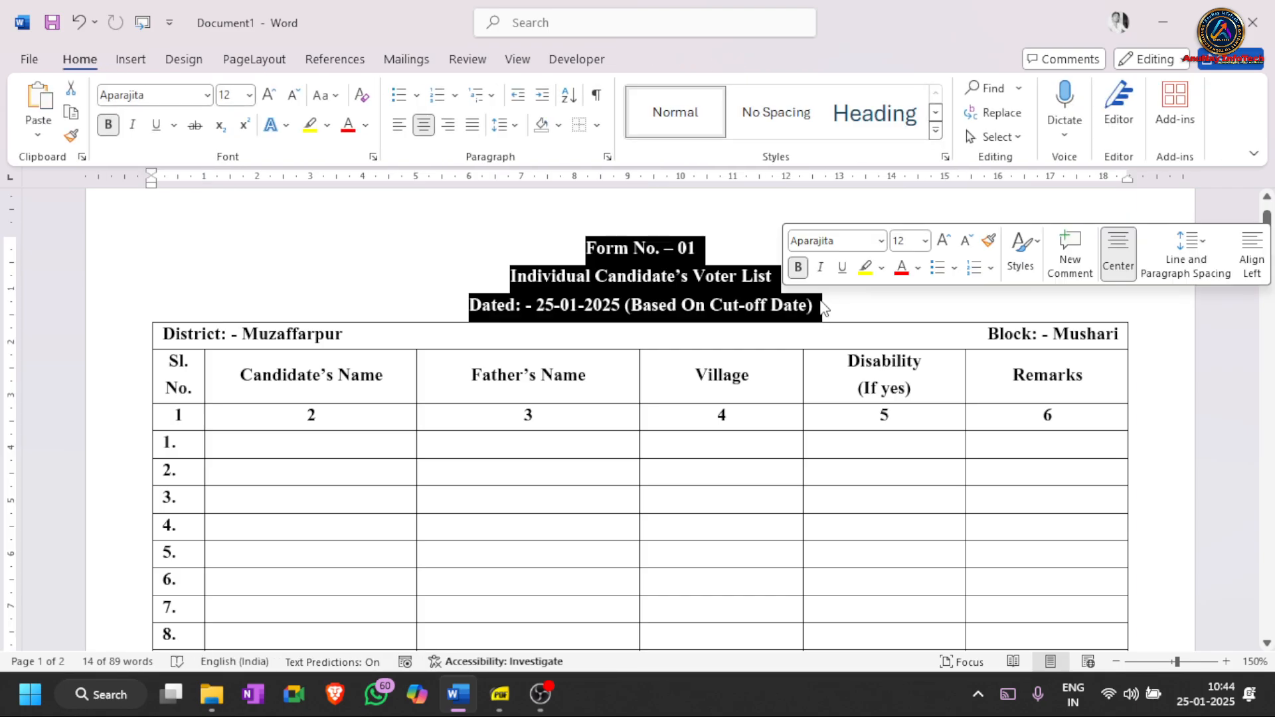
{"action": "left_click", "coordinate": [626, 263]}
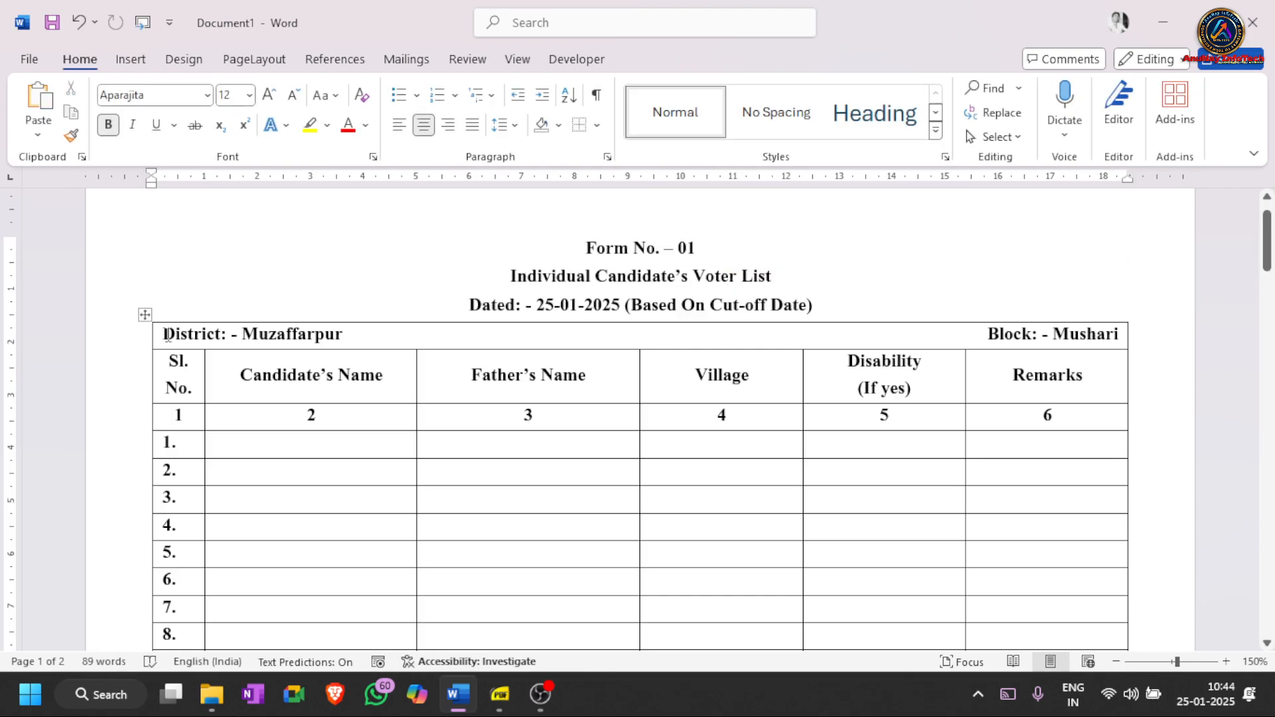
{"action": "left_click_drag", "start_coordinate": [163, 336], "coordinate": [1024, 431]}
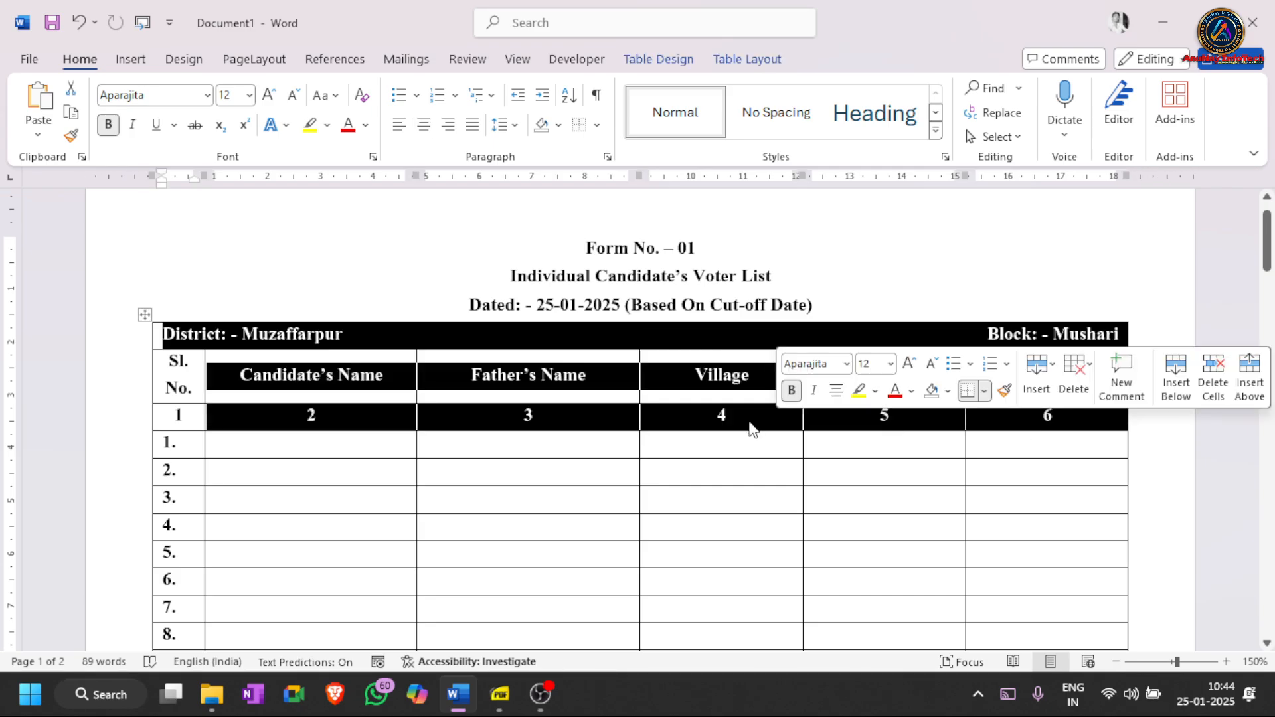
{"action": "left_click", "coordinate": [749, 425]}
{"action": "scroll", "coordinate": [747, 425], "scroll_direction": "down", "scroll_amount": 15}
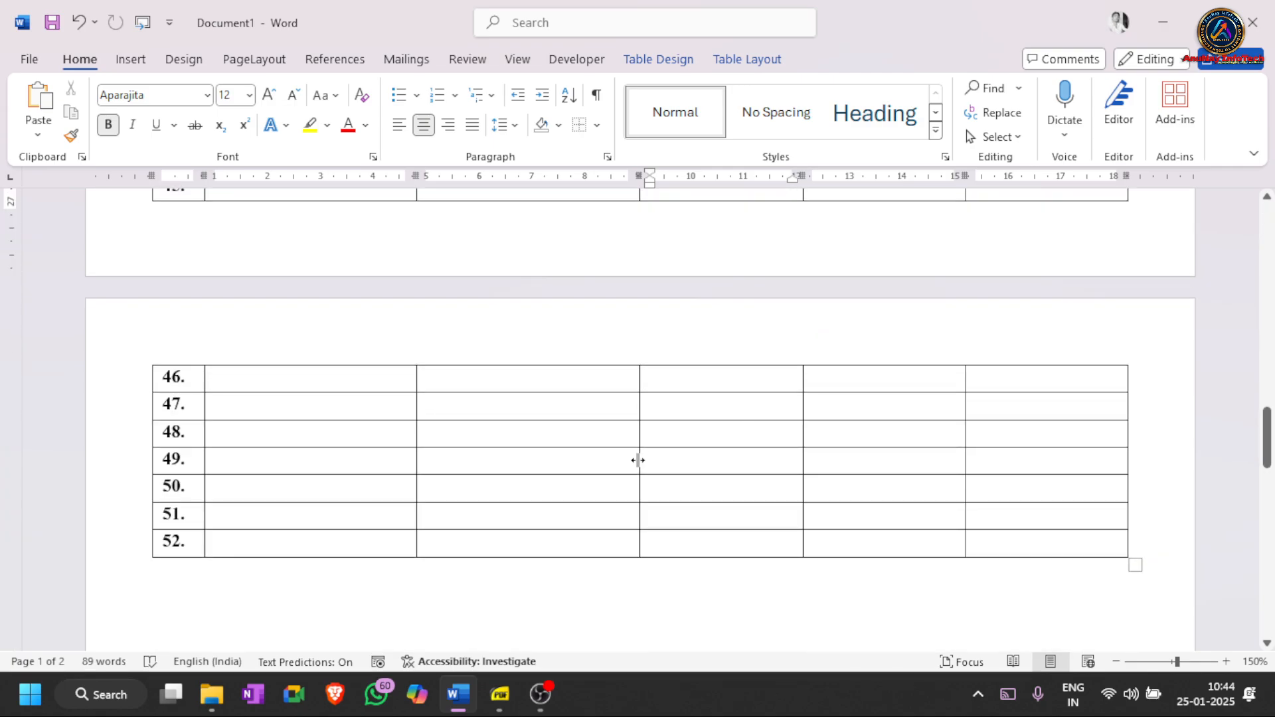
{"action": "scroll", "coordinate": [638, 460], "scroll_direction": "up", "scroll_amount": 15}
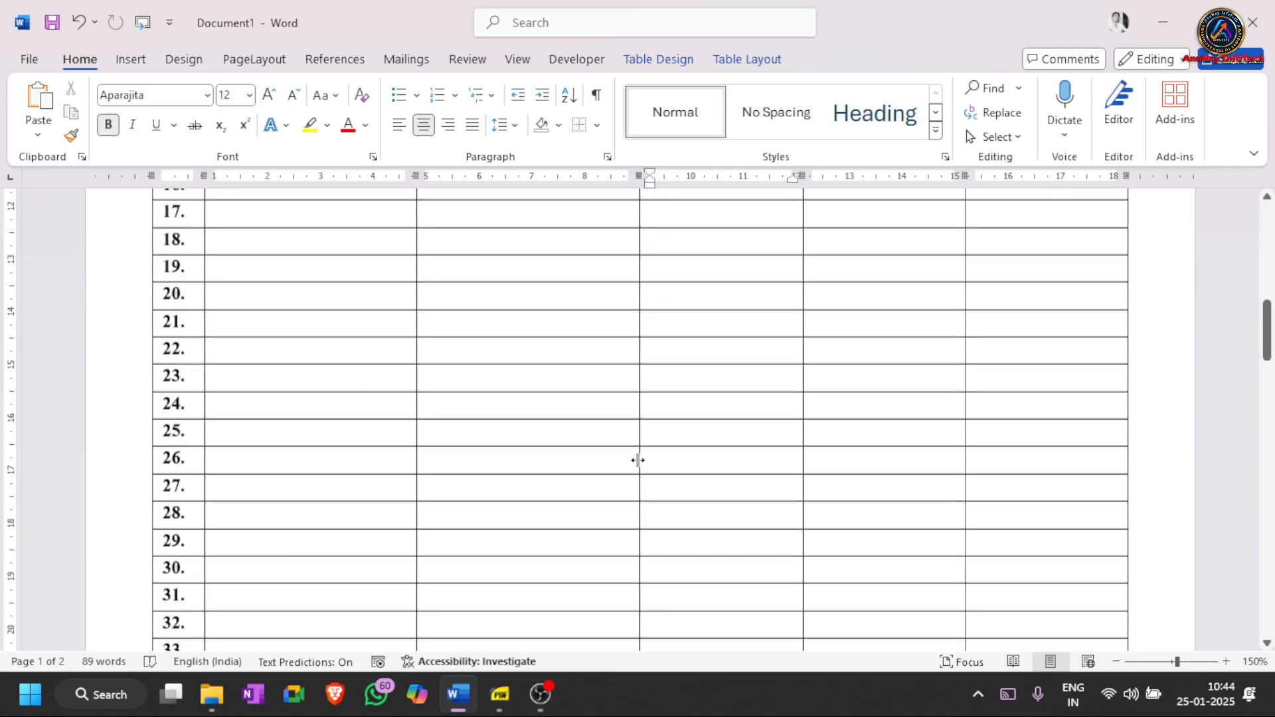
{"action": "scroll", "coordinate": [637, 460], "scroll_direction": "up", "scroll_amount": 3}
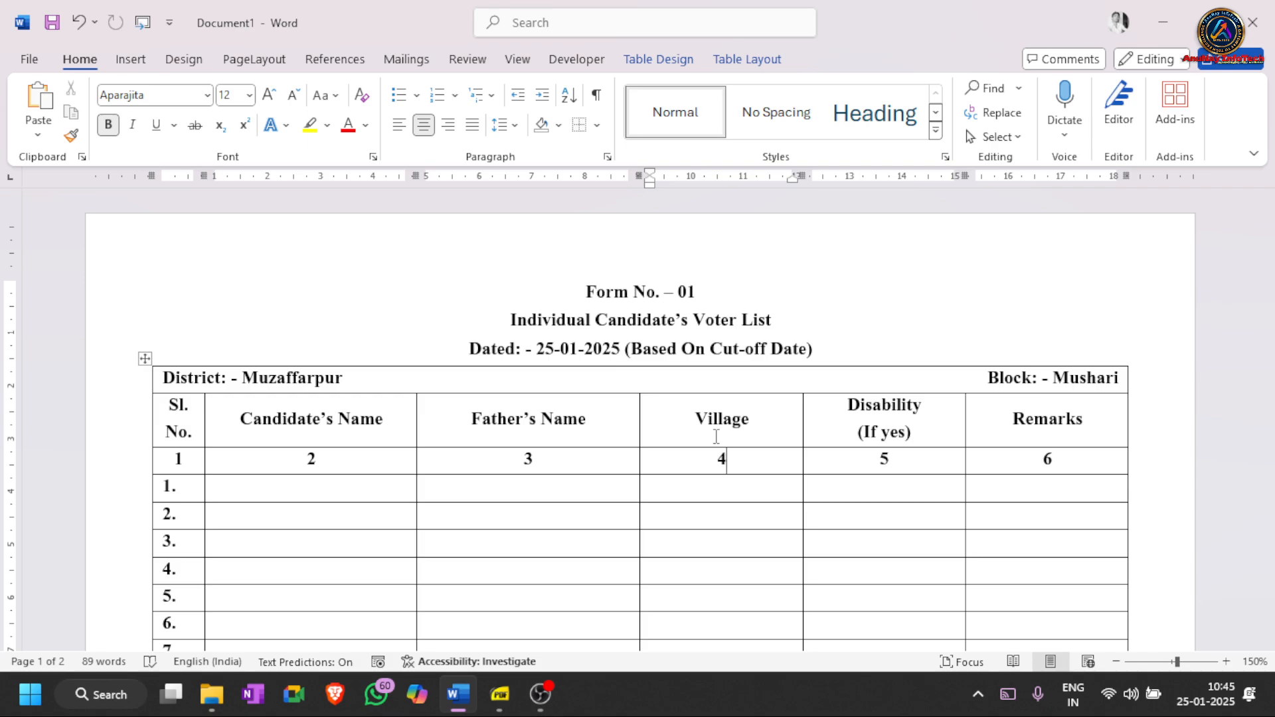
{"action": "mouse_move", "coordinate": [146, 394]}
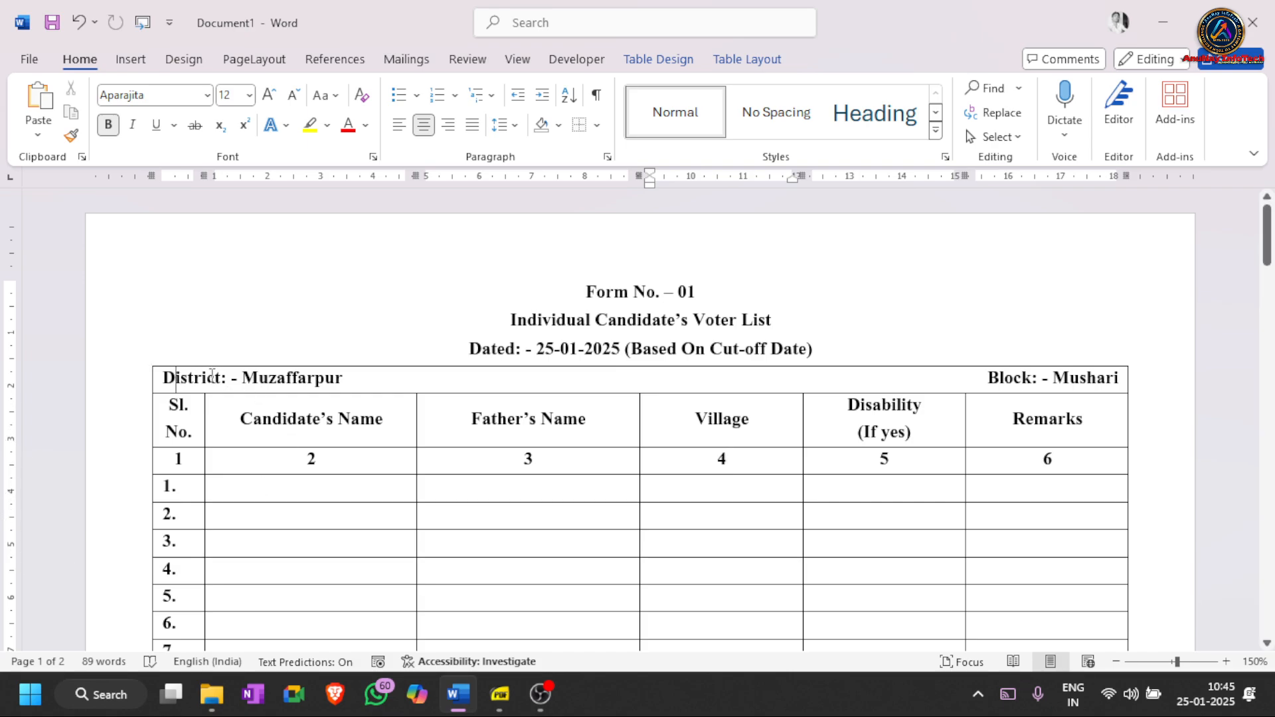
- Put the caret after Muzaffarpur in the District cell and show the Table Layout tools
{"action": "left_click_drag", "start_coordinate": [164, 377], "coordinate": [451, 377]}
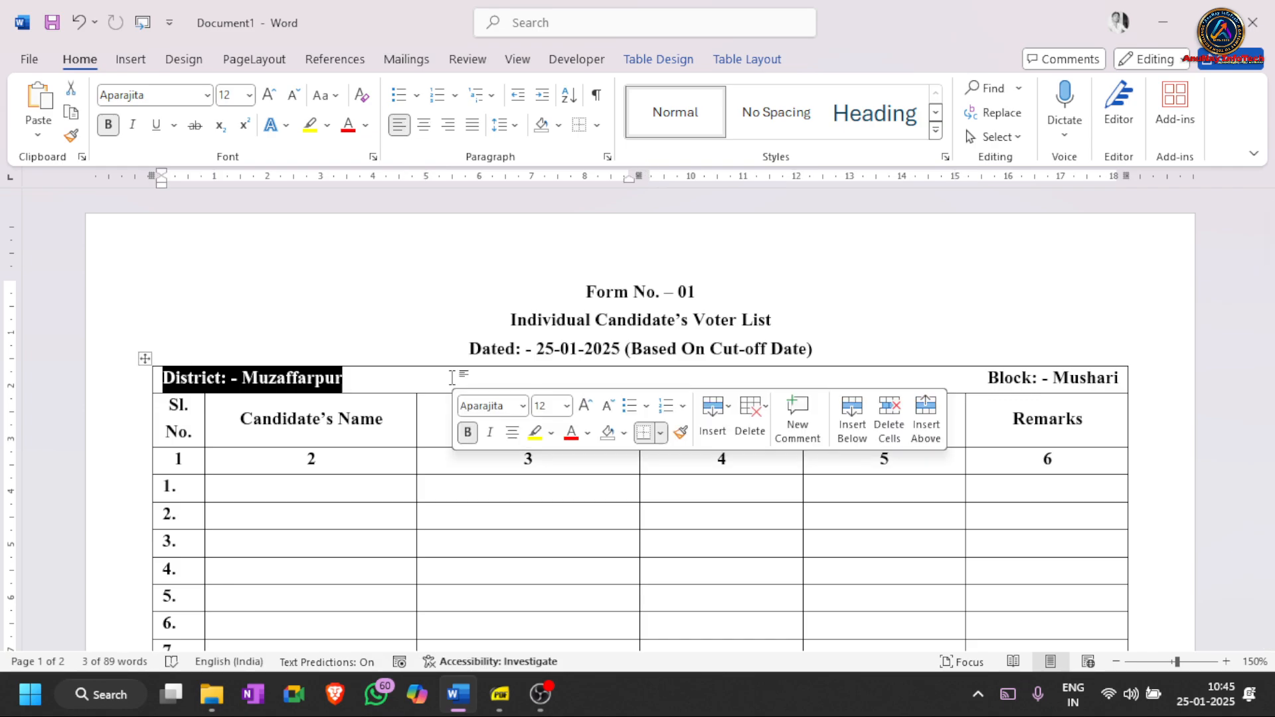
{"action": "left_click", "coordinate": [344, 382]}
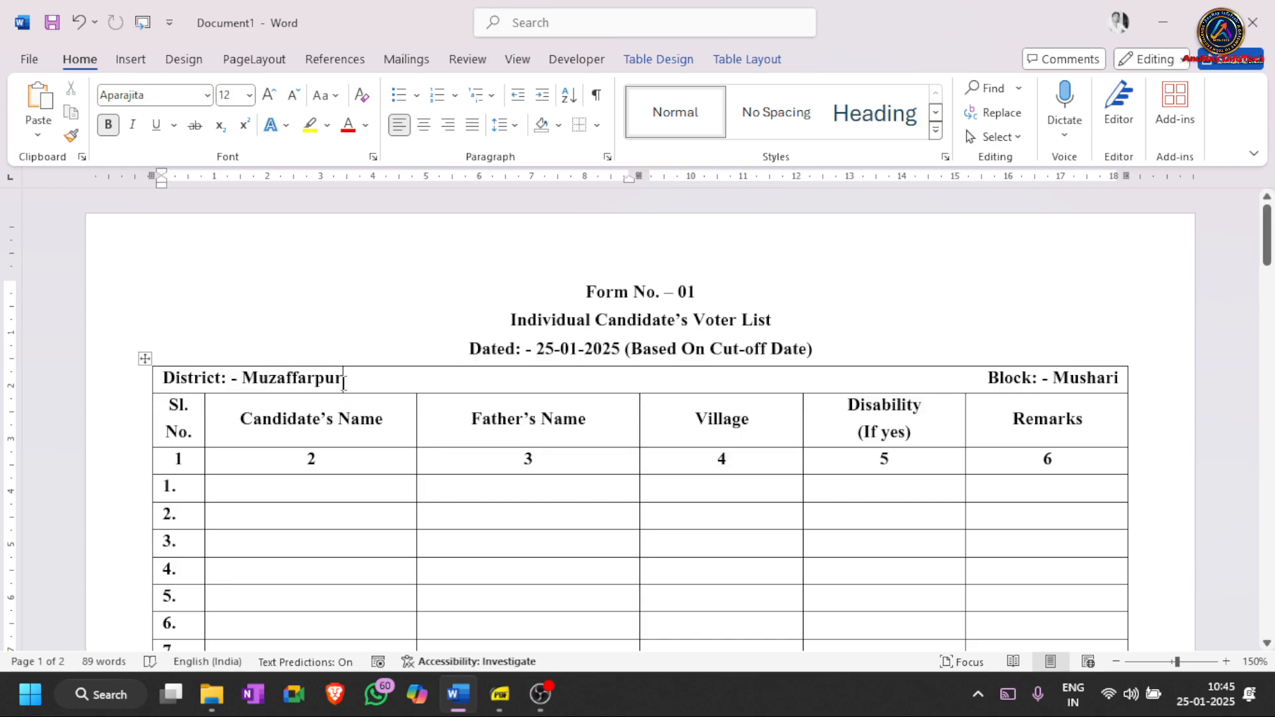
{"action": "left_click", "coordinate": [747, 59]}
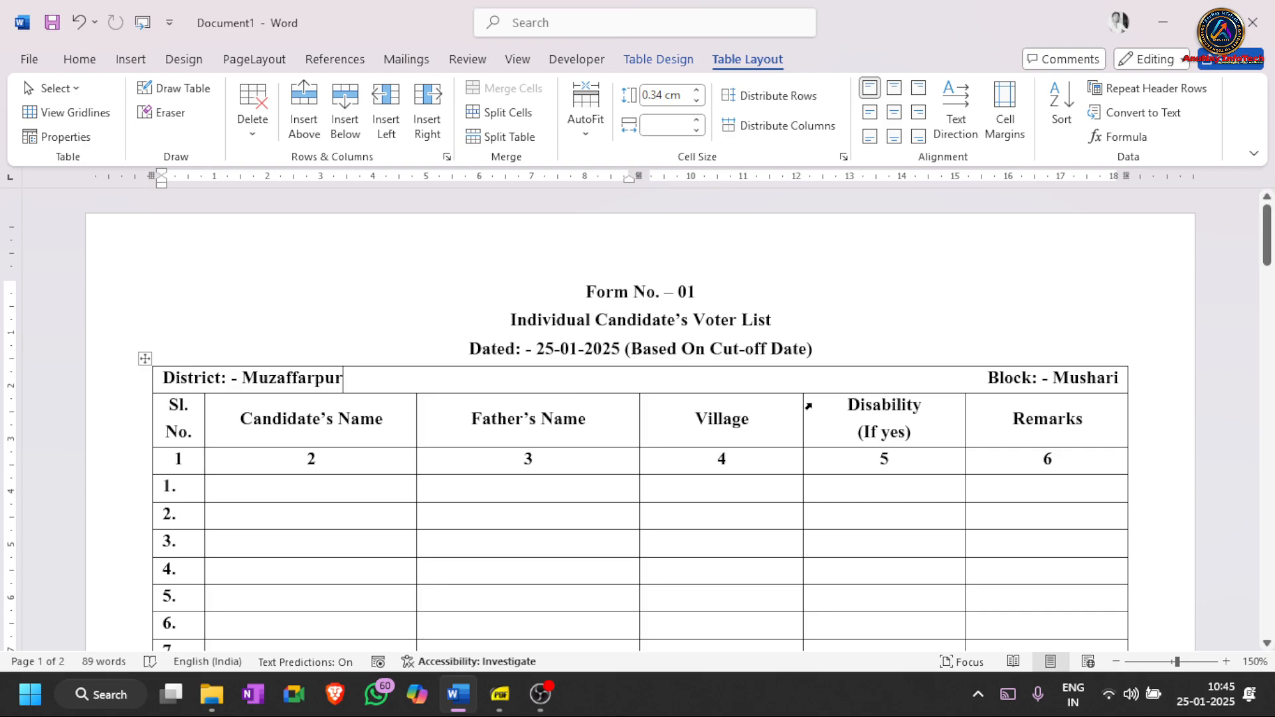
{"action": "left_click_drag", "start_coordinate": [714, 373], "coordinate": [883, 503]}
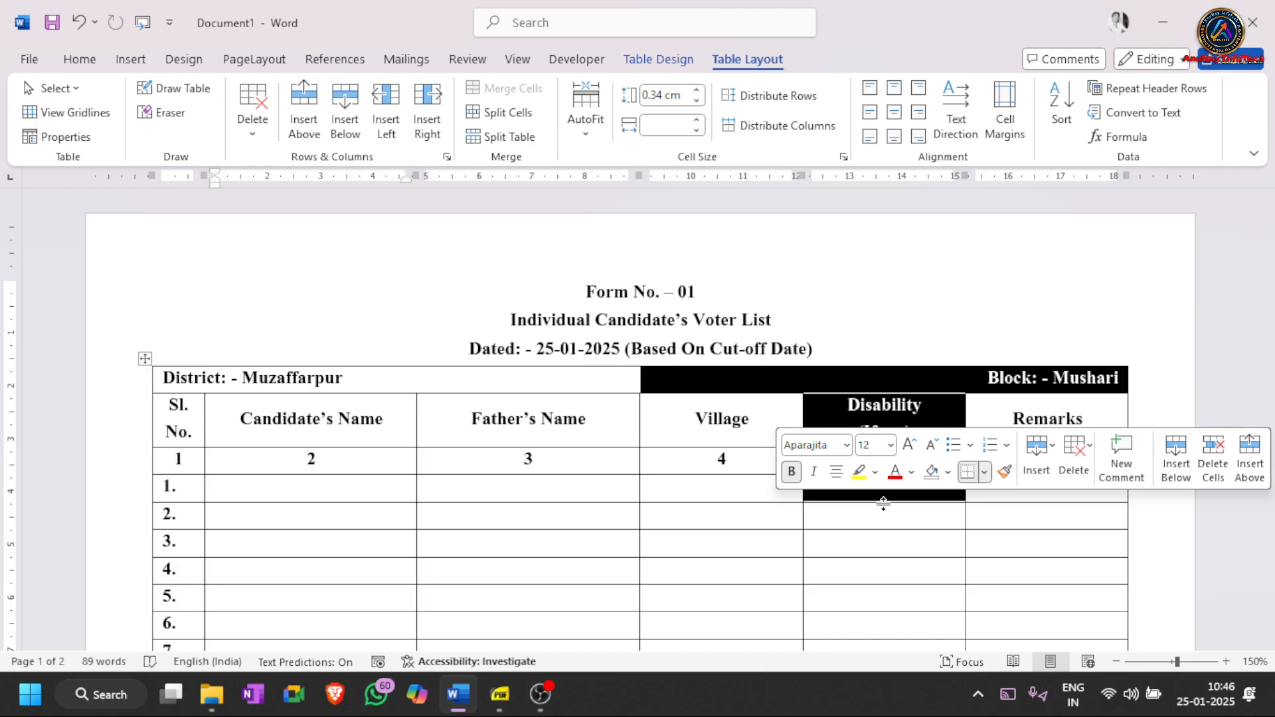
{"action": "left_click", "coordinate": [836, 473]}
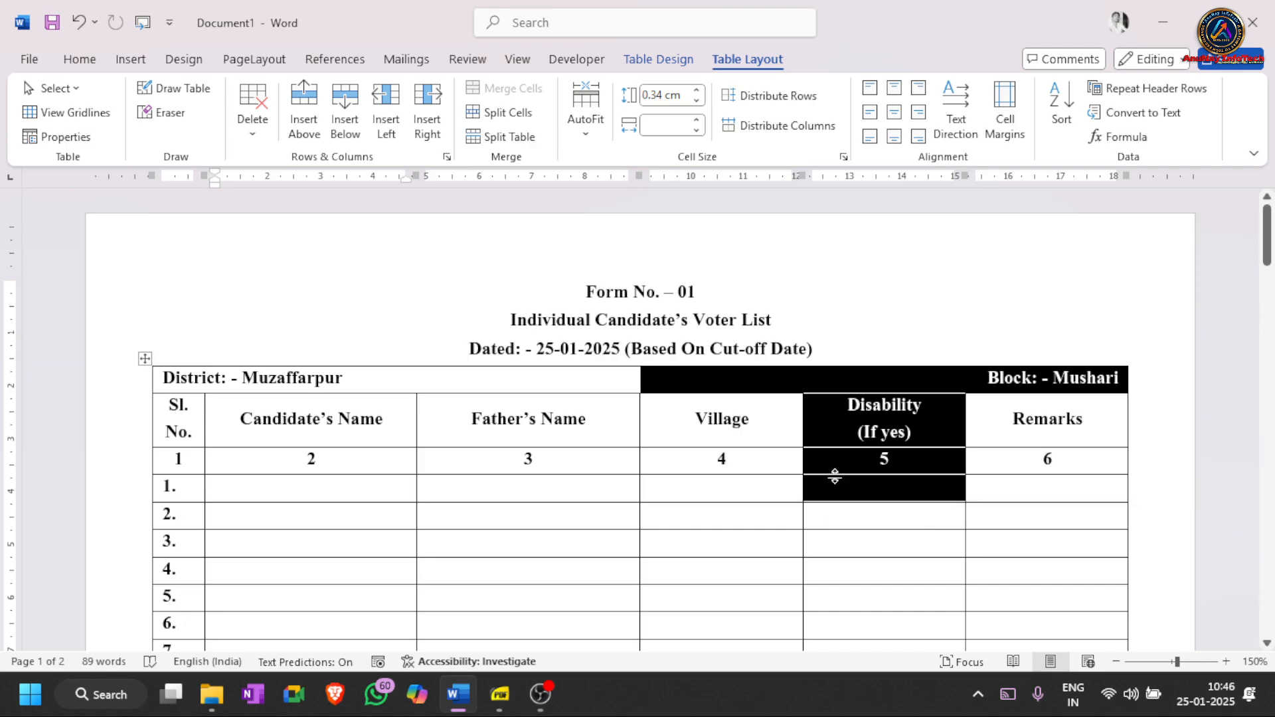
- Turn on Repeat Header Rows for the District/Block row and check it on page 2
{"action": "left_click", "coordinate": [494, 381]}
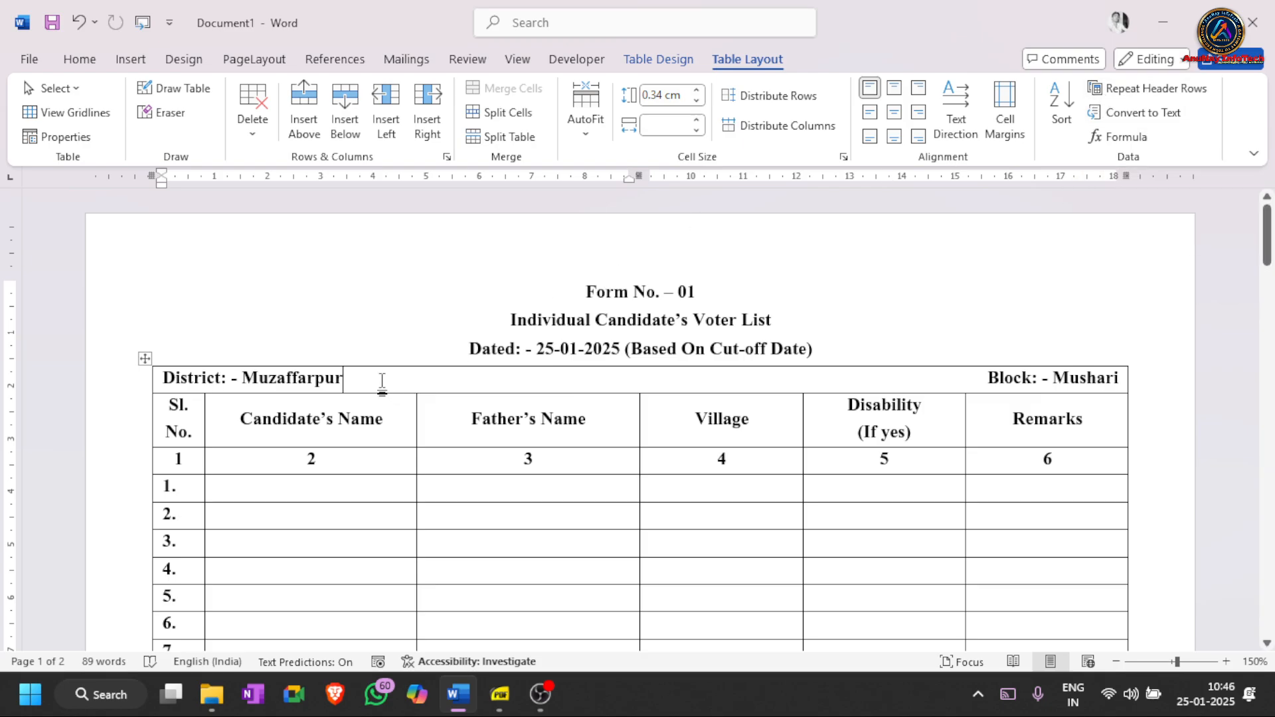
{"action": "left_click", "coordinate": [379, 415]}
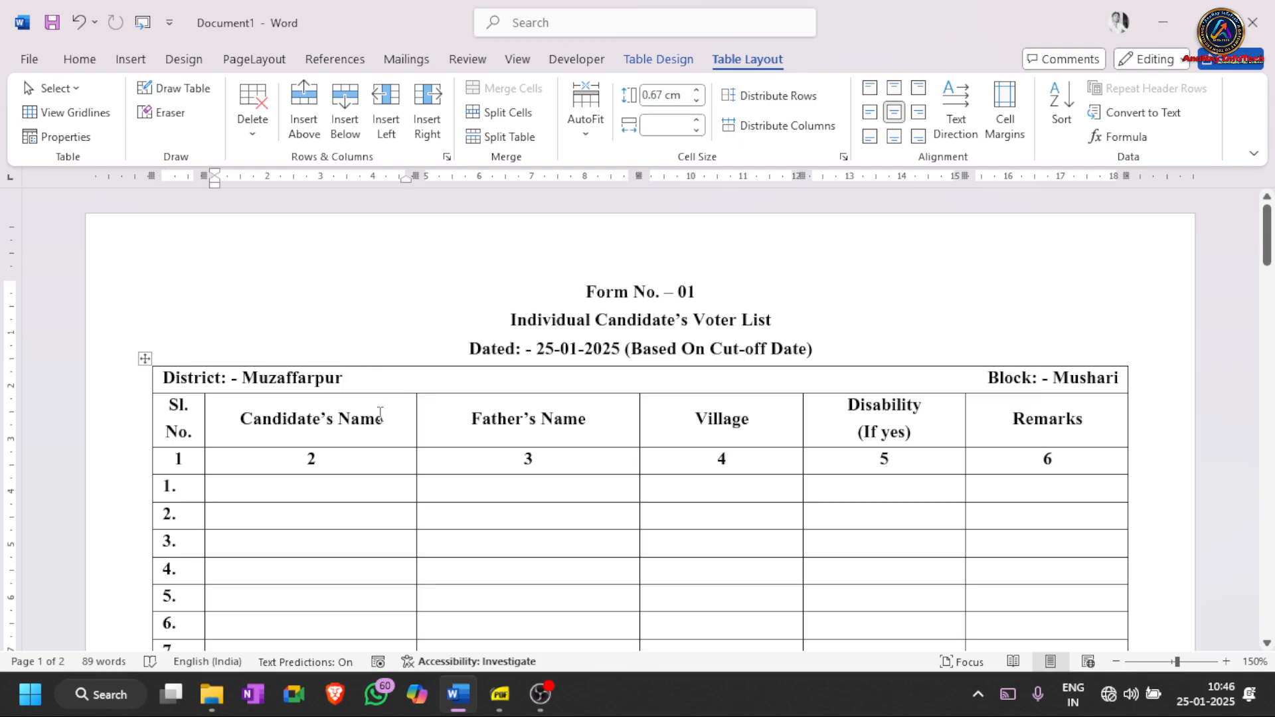
{"action": "left_click", "coordinate": [363, 387]}
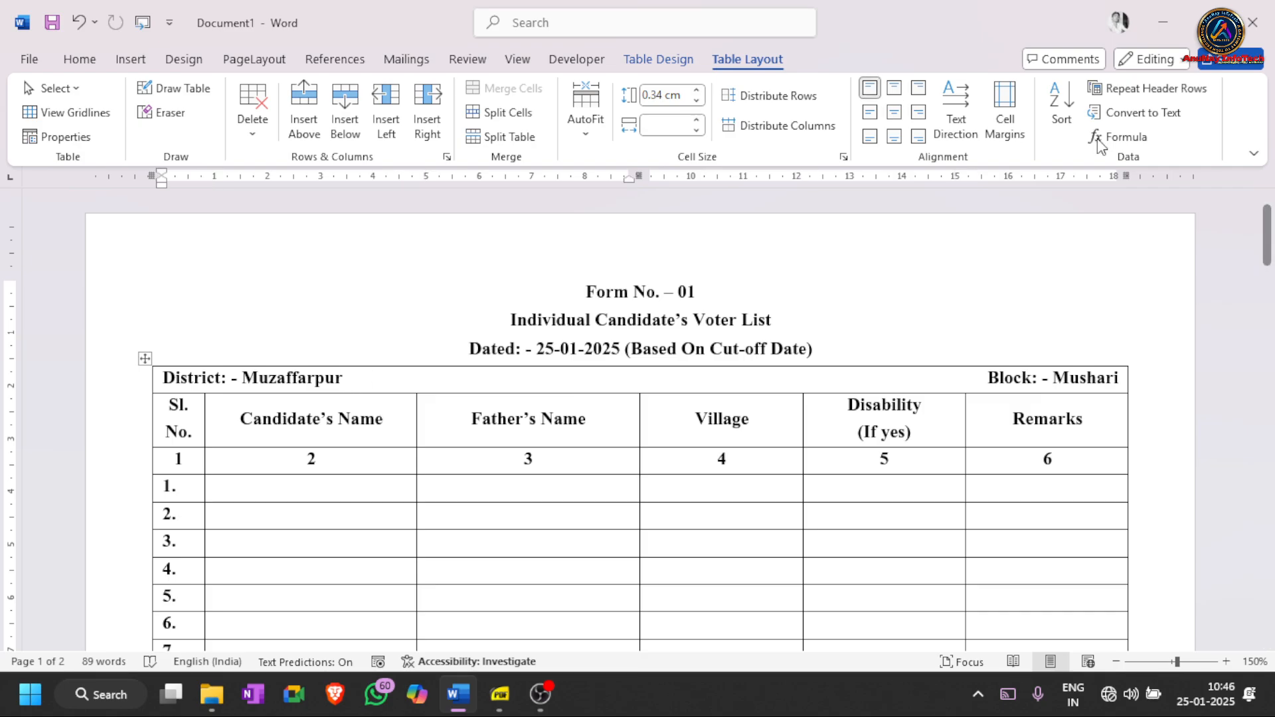
{"action": "left_click", "coordinate": [1145, 94]}
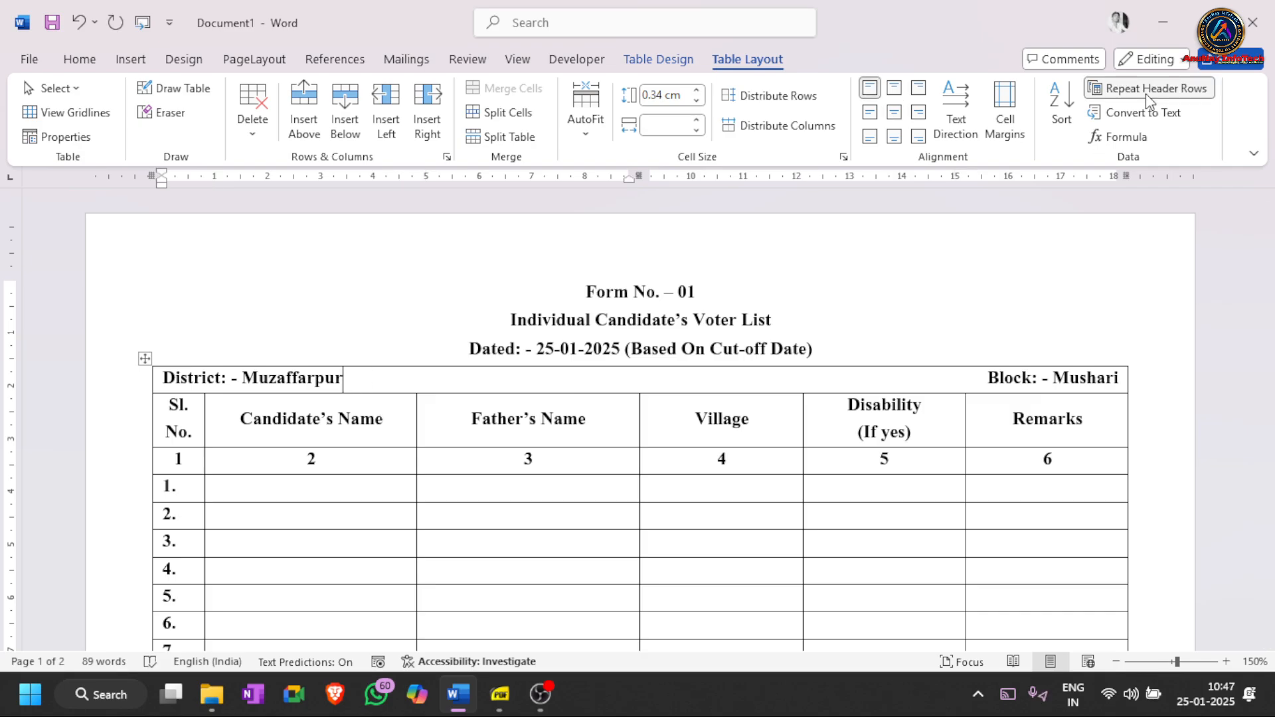
{"action": "scroll", "coordinate": [731, 460], "scroll_direction": "down", "scroll_amount": 15}
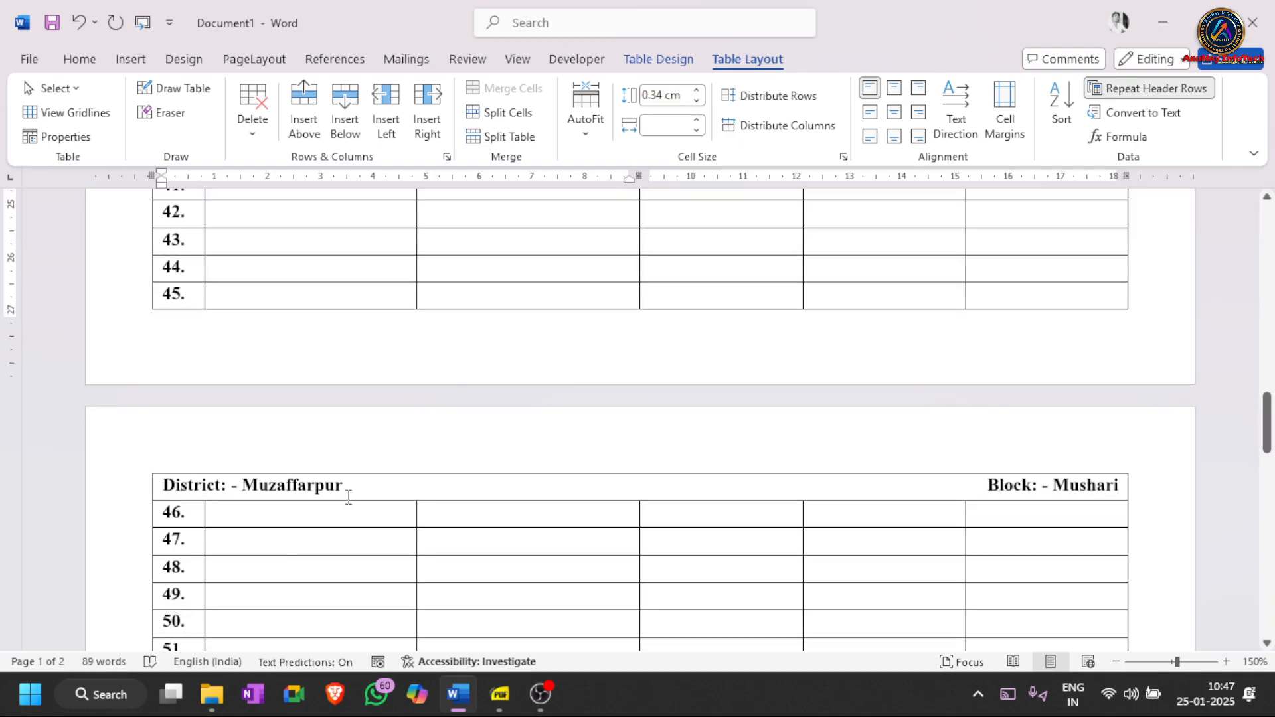
{"action": "scroll", "coordinate": [348, 496], "scroll_direction": "up", "scroll_amount": 15}
- Set the District, column-heading and 1–6 rows as repeating header rows, then check page 2
{"action": "left_click", "coordinate": [374, 380]}
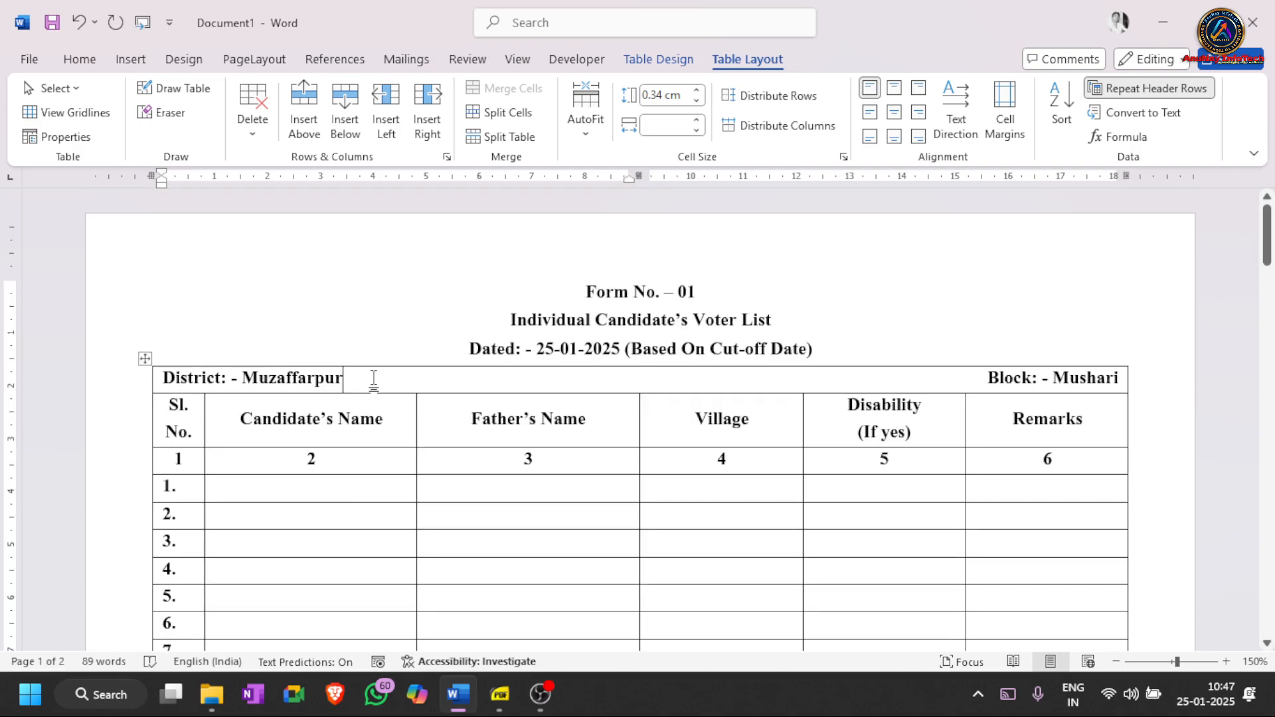
{"action": "left_click_drag", "start_coordinate": [374, 380], "coordinate": [379, 458]}
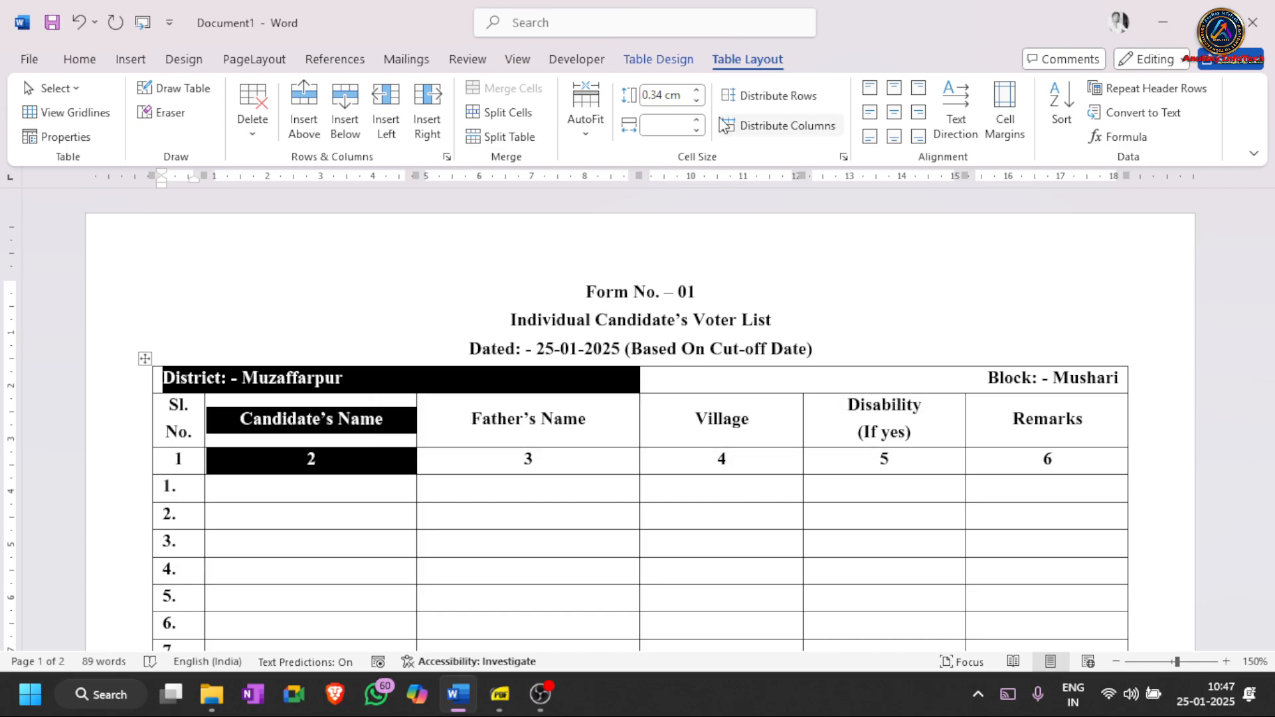
{"action": "left_click", "coordinate": [579, 455]}
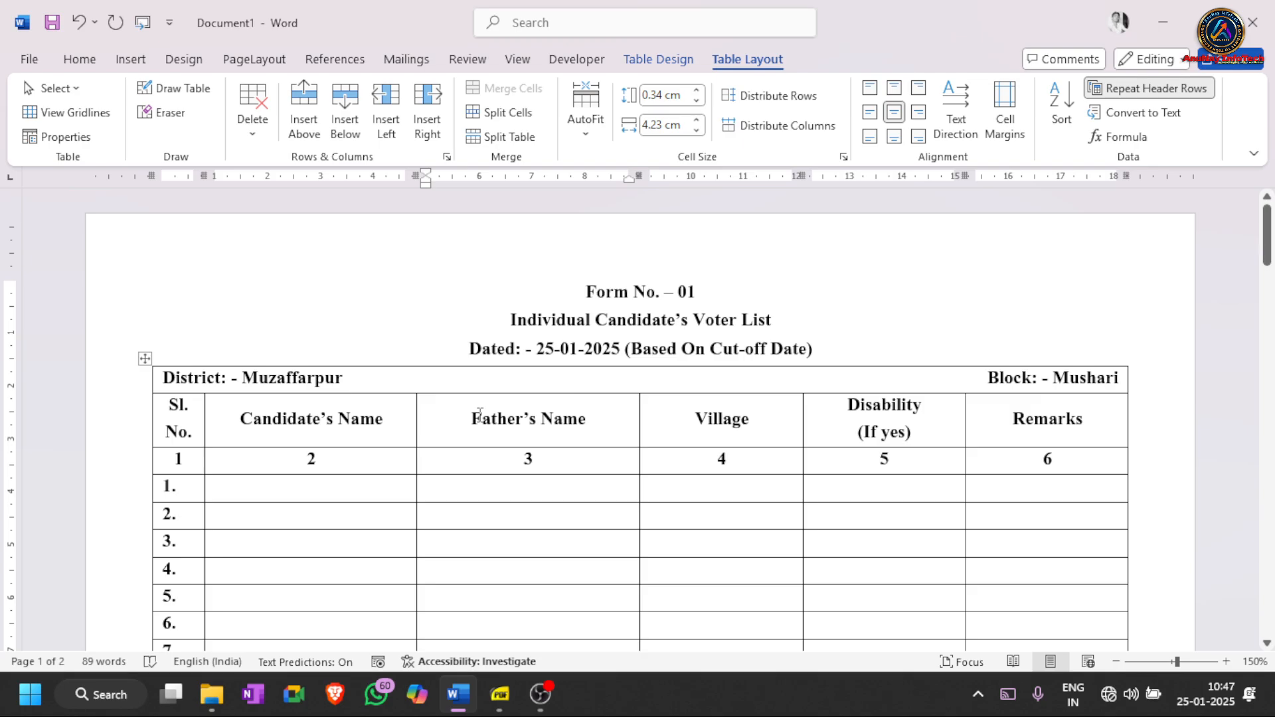
{"action": "scroll", "coordinate": [480, 416], "scroll_direction": "down", "scroll_amount": 15}
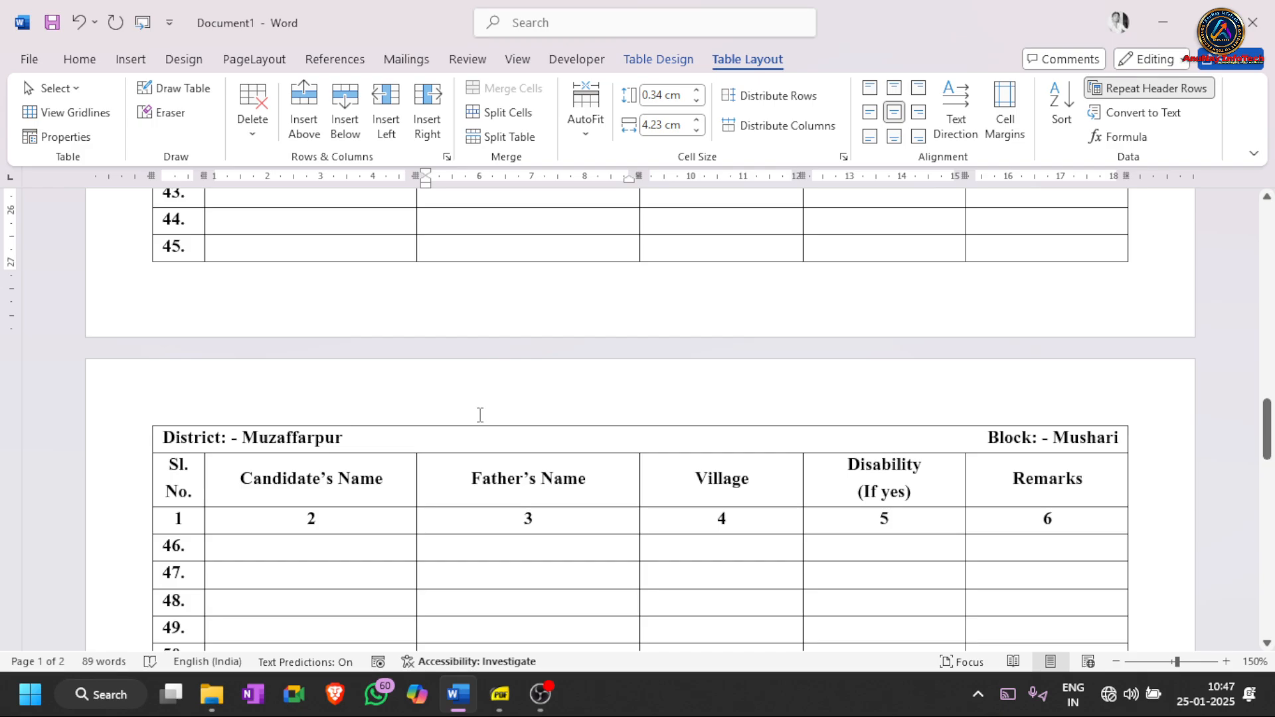
{"action": "scroll", "coordinate": [783, 372], "scroll_direction": "down", "scroll_amount": 5}
- Add numbered rows from row 53 until the voter table reaches row 95 on a third page
{"action": "left_click", "coordinate": [1089, 332]}
{"action": "key", "text": "Tab"}
{"action": "key", "text": "Tab"}
{"action": "key", "text": "Tab"}
{"action": "key", "text": "Tab"}
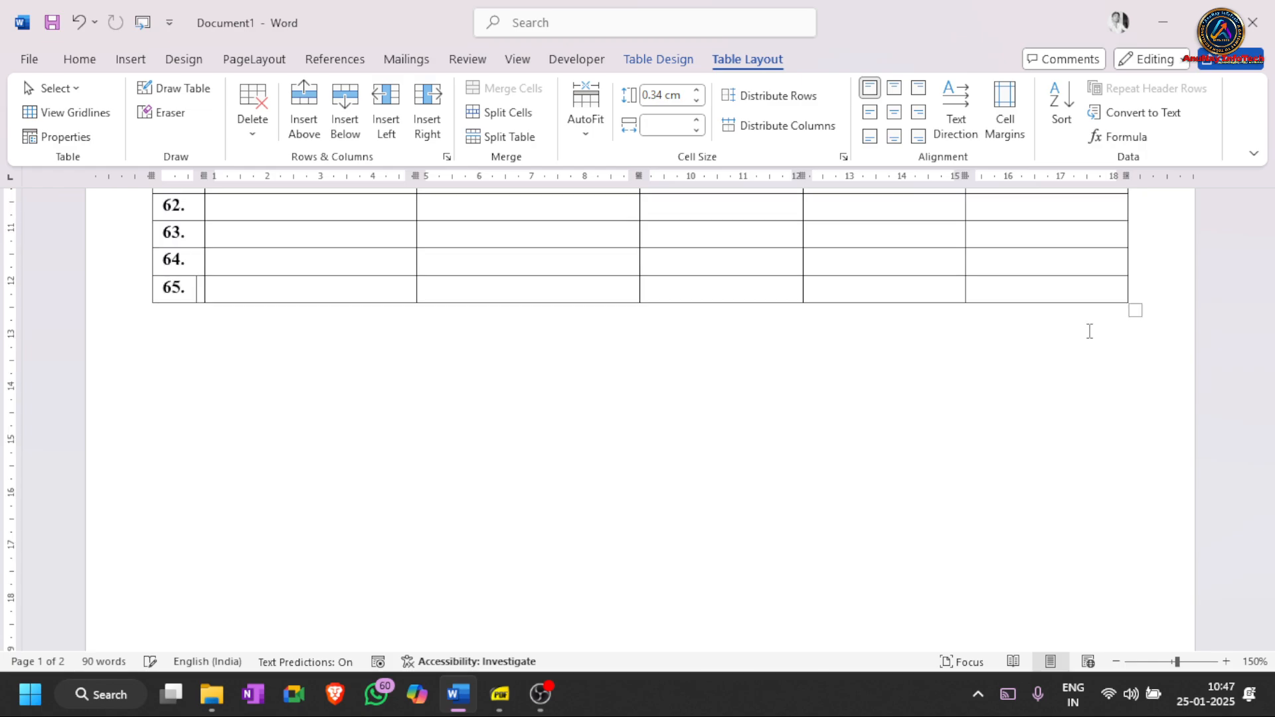
{"action": "key", "text": "Tab"}
{"action": "key", "text": "Tab"}
{"action": "key", "text": "Tab"}
{"action": "key", "text": "Tab"}
{"action": "key", "text": "Tab"}
{"action": "key", "text": "Tab"}
{"action": "key", "text": "Tab"}
{"action": "key", "text": "Tab"}
{"action": "key", "text": "Tab"}
{"action": "key", "text": "Tab"}
{"action": "key", "text": "Tab"}
{"action": "key", "text": "Tab"}
{"action": "key", "text": "Tab"}
{"action": "key", "text": "Tab"}
{"action": "key", "text": "Tab"}
{"action": "key", "text": "Tab"}
{"action": "key", "text": "Tab"}
{"action": "key", "text": "Tab"}
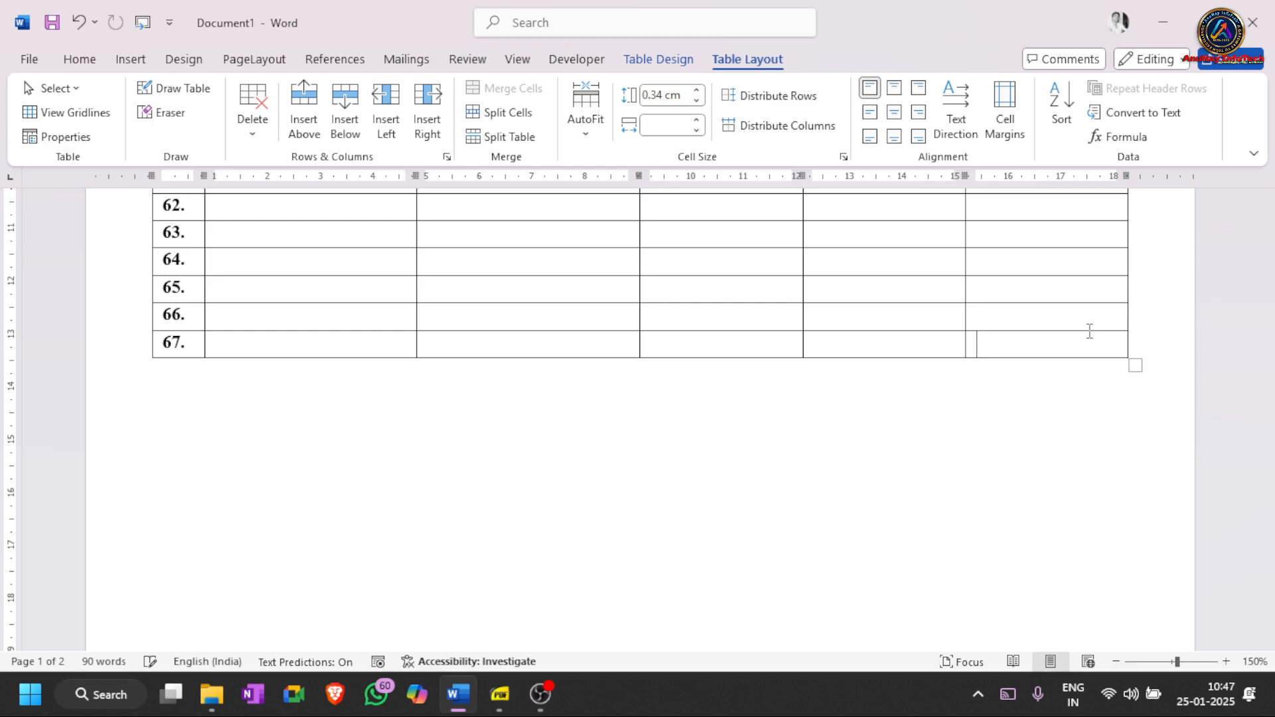
{"action": "key", "text": "Tab"}
{"action": "key", "text": "Tab"}
{"action": "key", "text": "Tab"}
{"action": "key", "text": "Tab"}
{"action": "key", "text": "Tab"}
{"action": "key", "text": "Tab"}
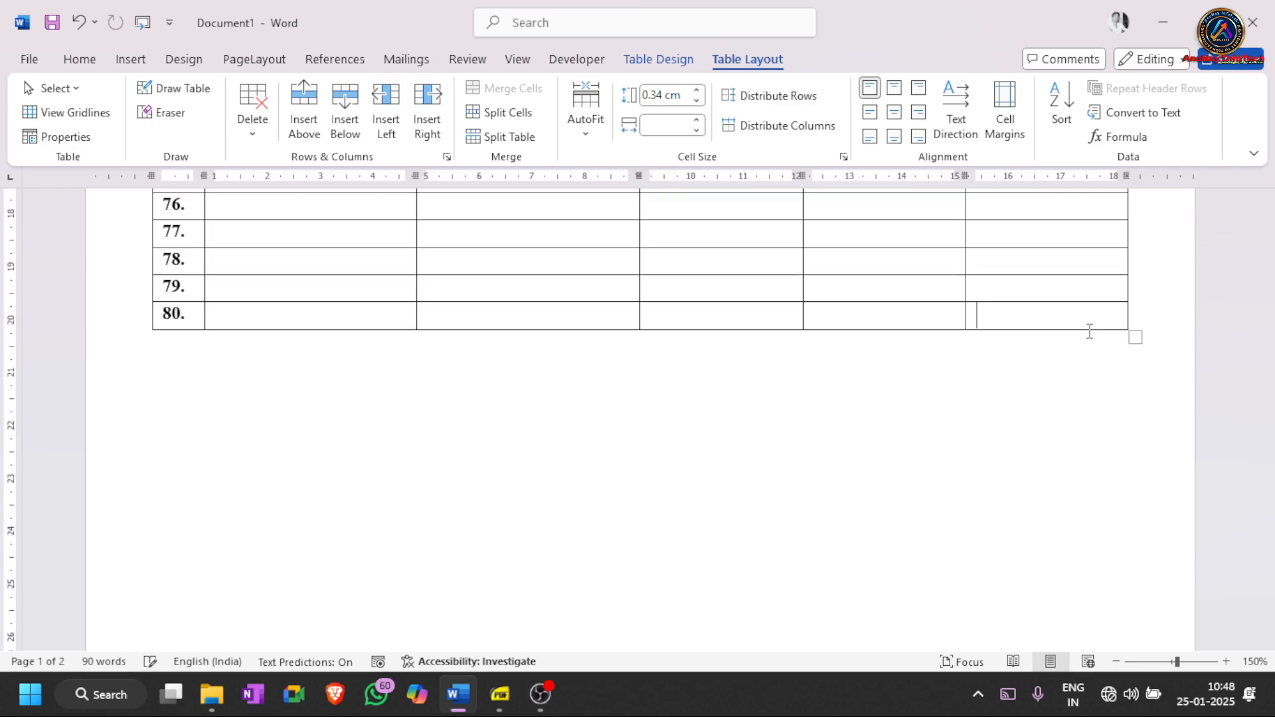
{"action": "key", "text": "Tab"}
{"action": "key", "text": "Tab"}
{"action": "key", "text": "Tab"}
{"action": "key", "text": "Tab"}
{"action": "key", "text": "Tab"}
{"action": "key", "text": "Tab"}
{"action": "key", "text": "Tab"}
{"action": "key", "text": "Tab"}
{"action": "key", "text": "Tab"}
{"action": "key", "text": "Tab"}
{"action": "key", "text": "Tab"}
{"action": "key", "text": "Tab"}
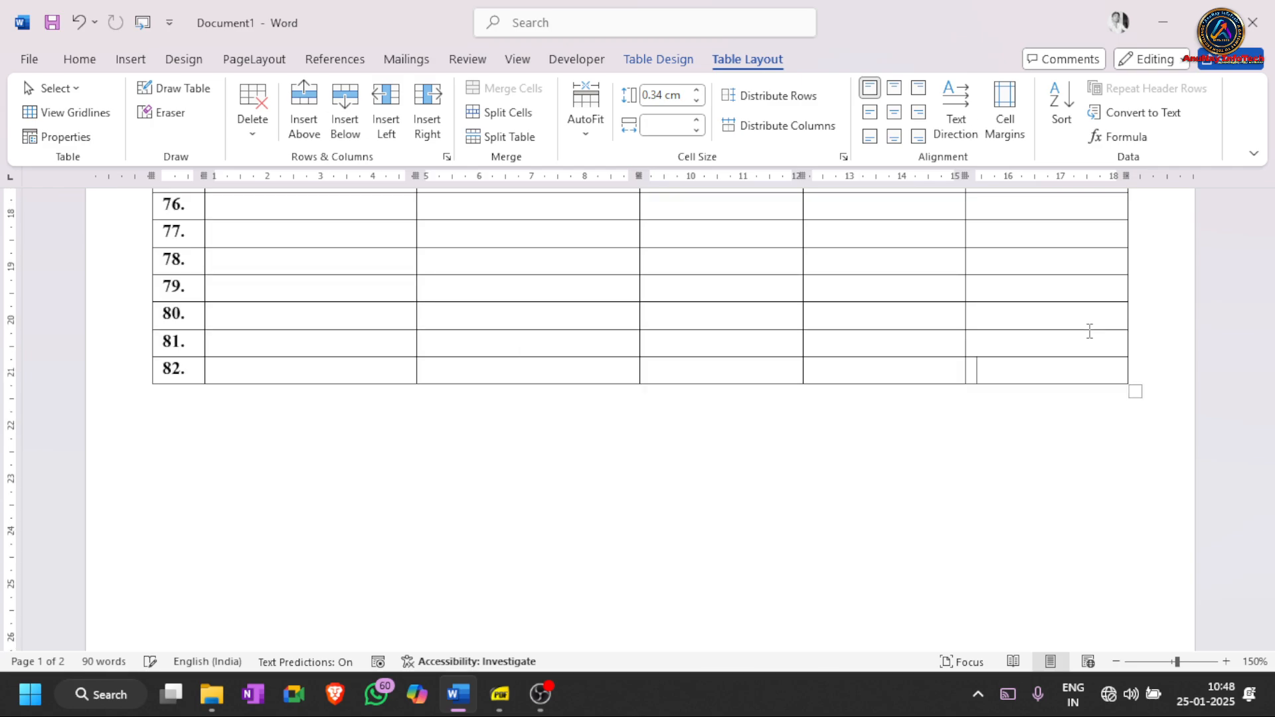
{"action": "key", "text": "Tab"}
{"action": "key", "text": "Tab"}
{"action": "key", "text": "Tab"}
{"action": "key", "text": "Tab"}
{"action": "key", "text": "Tab"}
{"action": "key", "text": "Tab"}
{"action": "key", "text": "Tab"}
{"action": "key", "text": "Tab"}
{"action": "key", "text": "Tab"}
{"action": "key", "text": "Tab"}
{"action": "key", "text": "Tab"}
{"action": "key", "text": "Tab"}
{"action": "key", "text": "Tab"}
{"action": "key", "text": "Tab"}
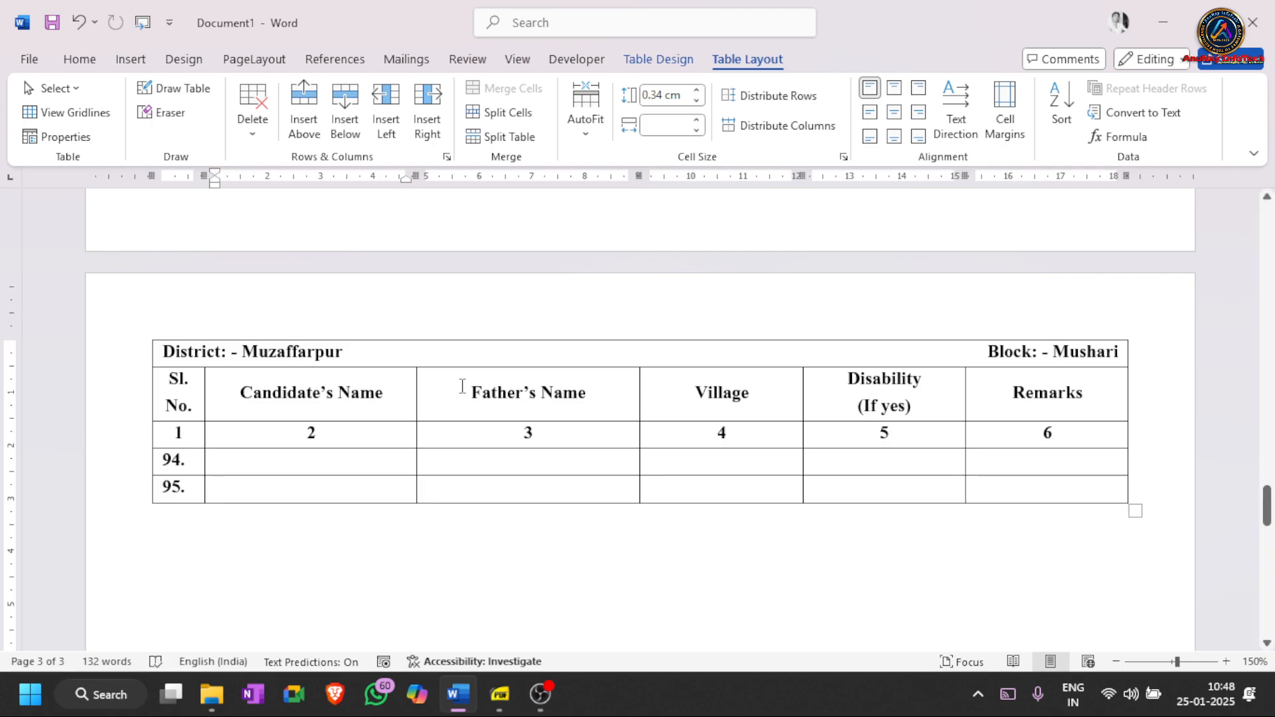
- Scroll back up through pages 3 and 2, checking the repeated heading rows, to the top of page 1
{"action": "left_click", "coordinate": [499, 389]}
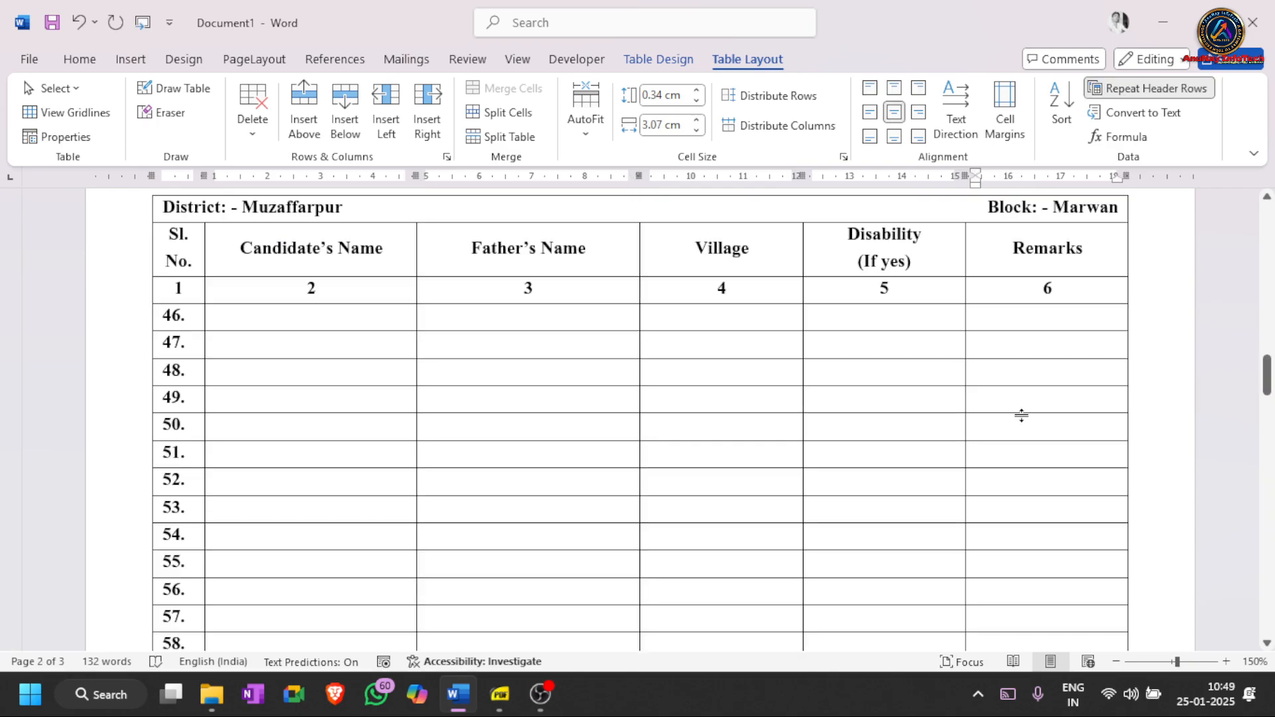
{"action": "scroll", "coordinate": [1021, 414], "scroll_direction": "up", "scroll_amount": 3}
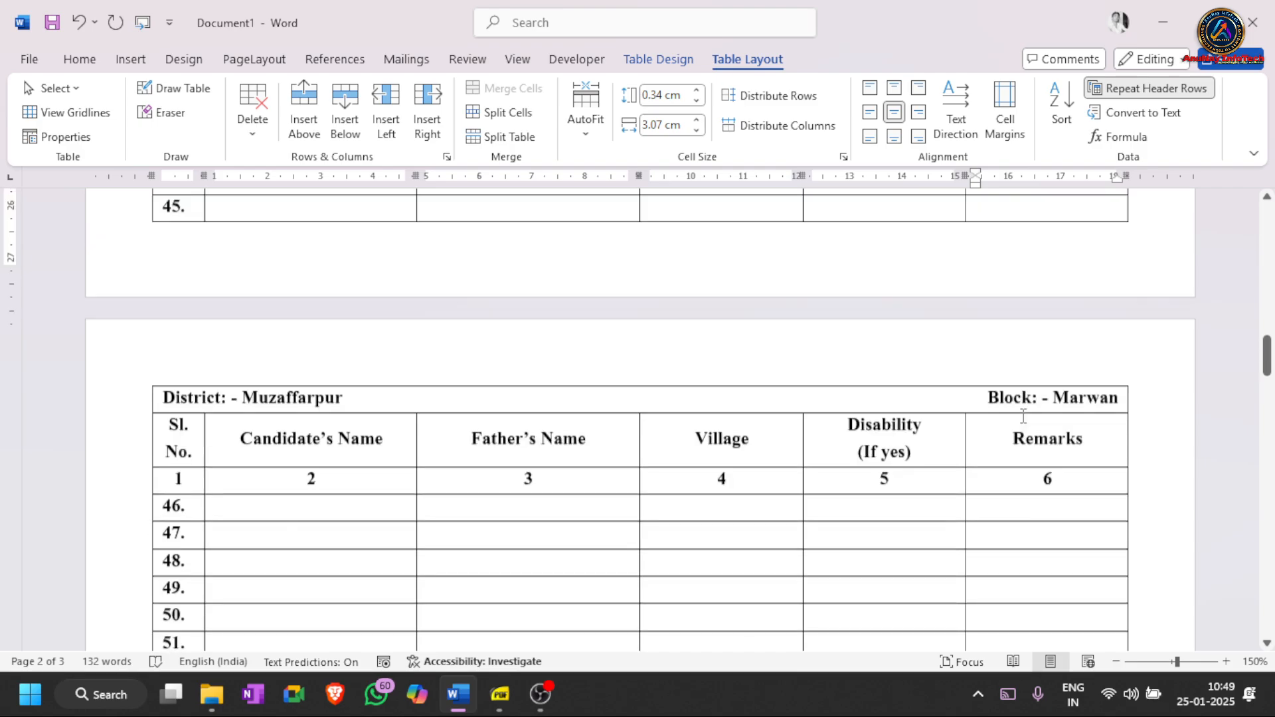
{"action": "scroll", "coordinate": [1024, 416], "scroll_direction": "up", "scroll_amount": 9}
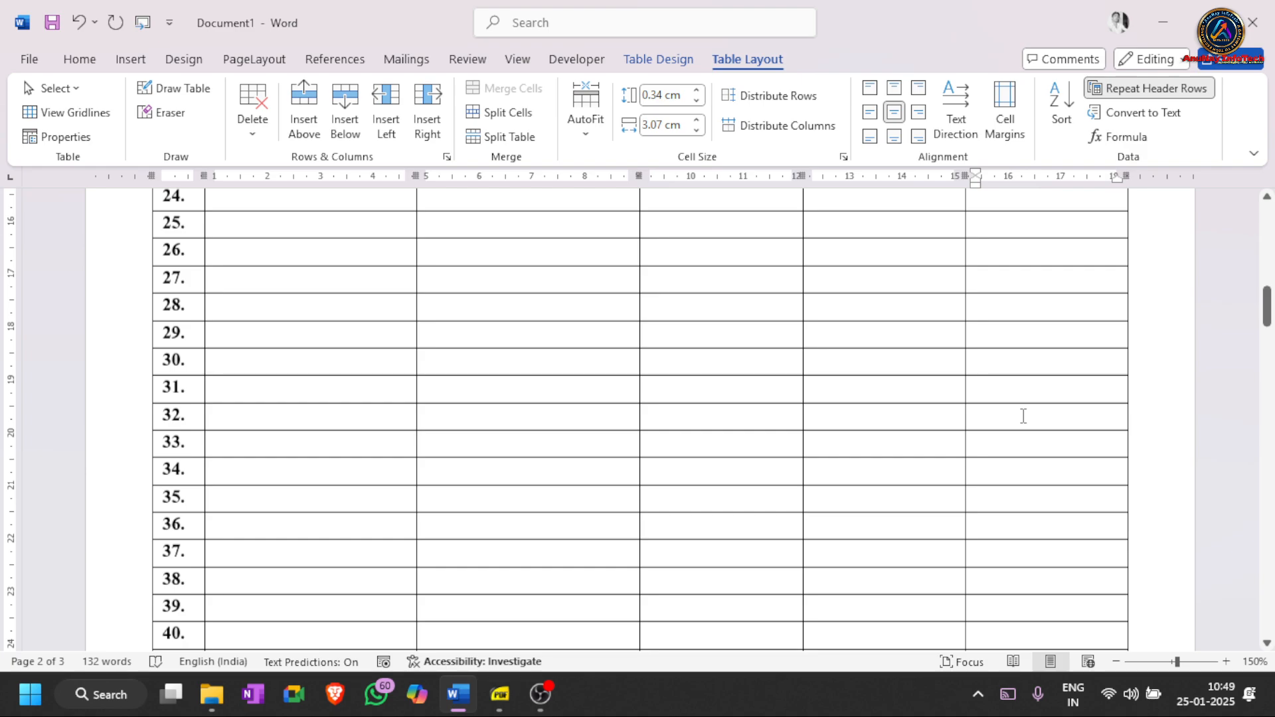
{"action": "key", "text": "Up"}
{"action": "key", "text": "Up"}
{"action": "key", "text": "Up"}
{"action": "key", "text": "Up"}
{"action": "key", "text": "Up"}
{"action": "key", "text": "Up"}
{"action": "key", "text": "Up"}
{"action": "key", "text": "Up"}
{"action": "key", "text": "Up"}
{"action": "key", "text": "Up"}
{"action": "key", "text": "Up"}
{"action": "key", "text": "Up"}
{"action": "key", "text": "Up"}
{"action": "key", "text": "Up"}
{"action": "key", "text": "Up"}
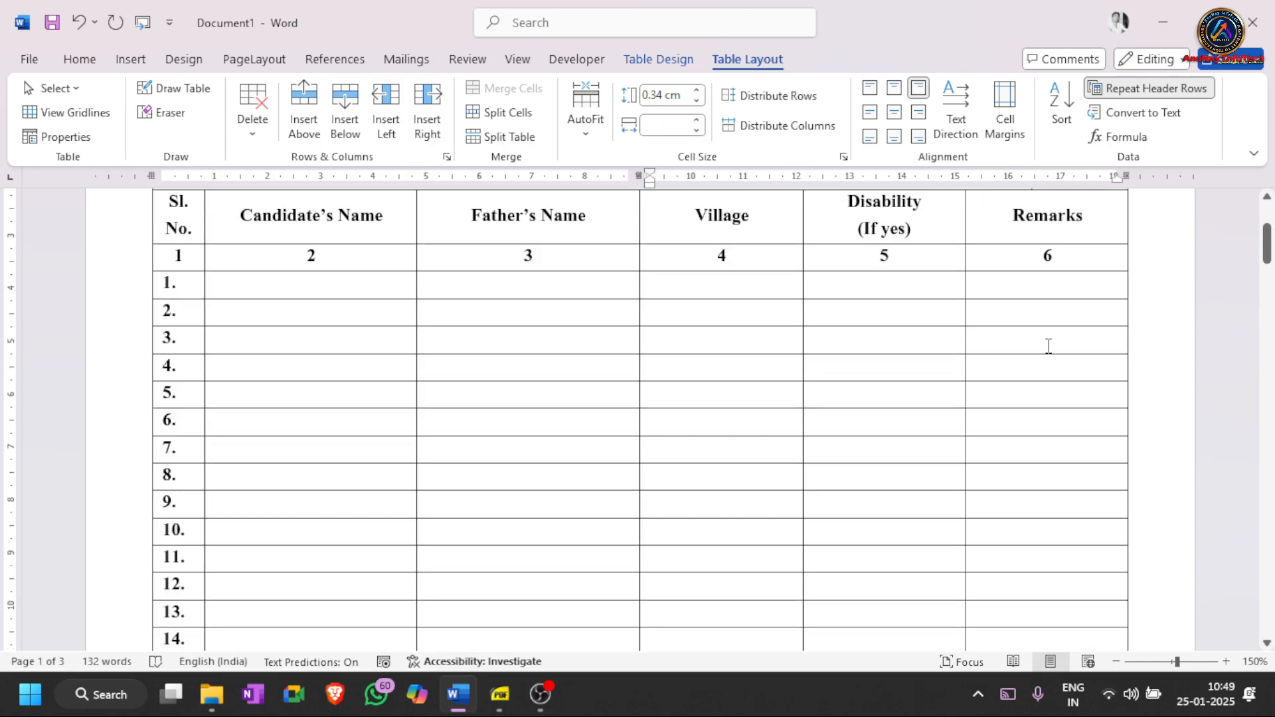
{"action": "scroll", "coordinate": [1044, 346], "scroll_direction": "up", "scroll_amount": 3}
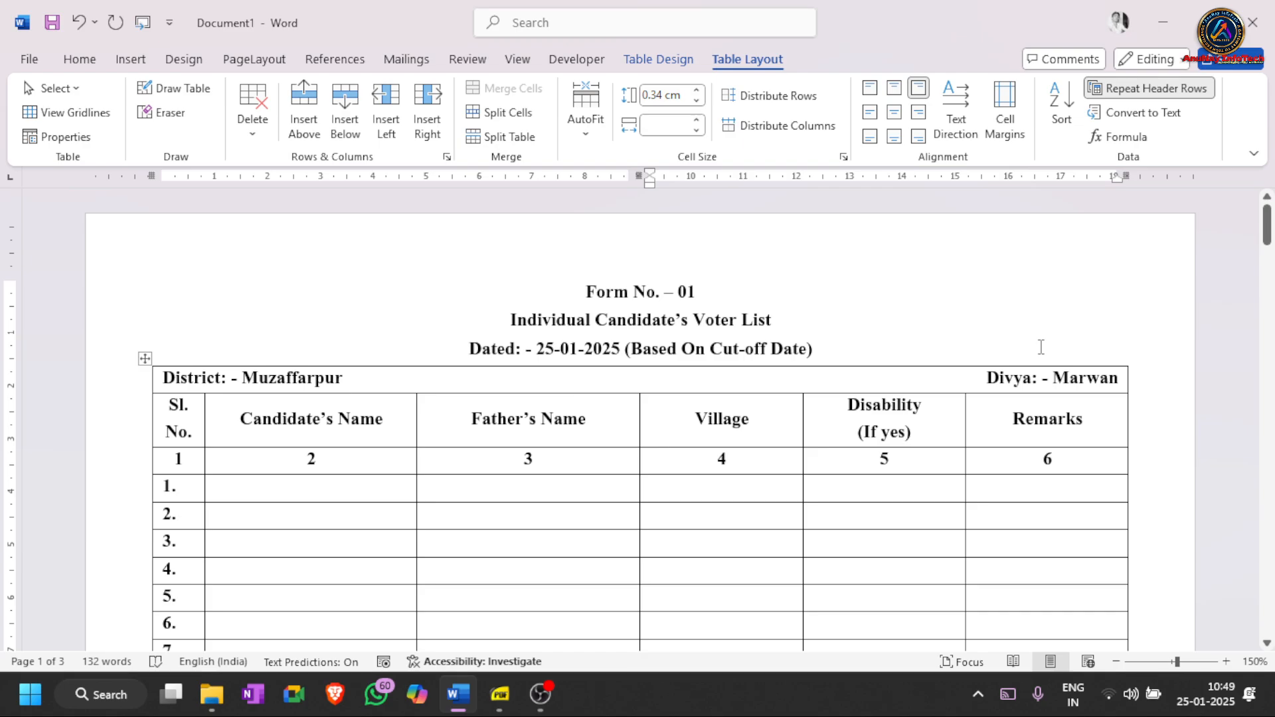
- Replace the wrong word in the top-right cell with 'Block' so it reads 'Block: - Marwan'
{"action": "double_click", "coordinate": [1016, 379]}
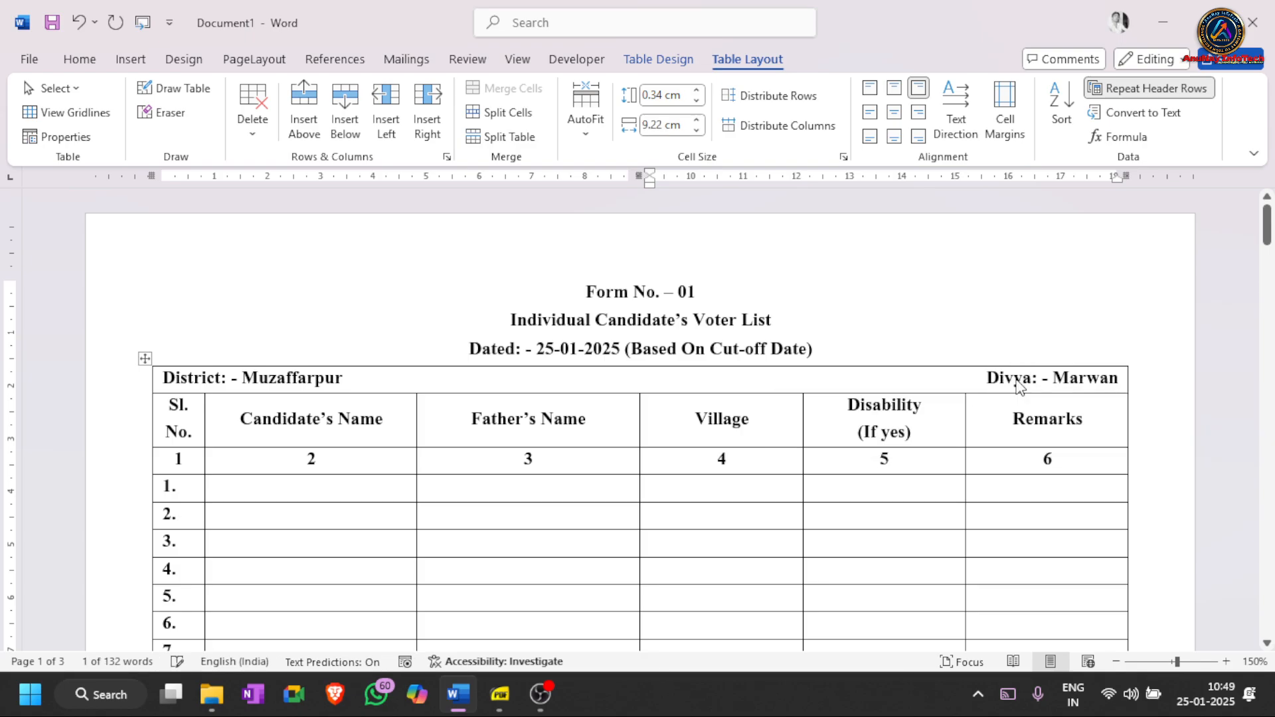
{"action": "type", "text": "Block"}
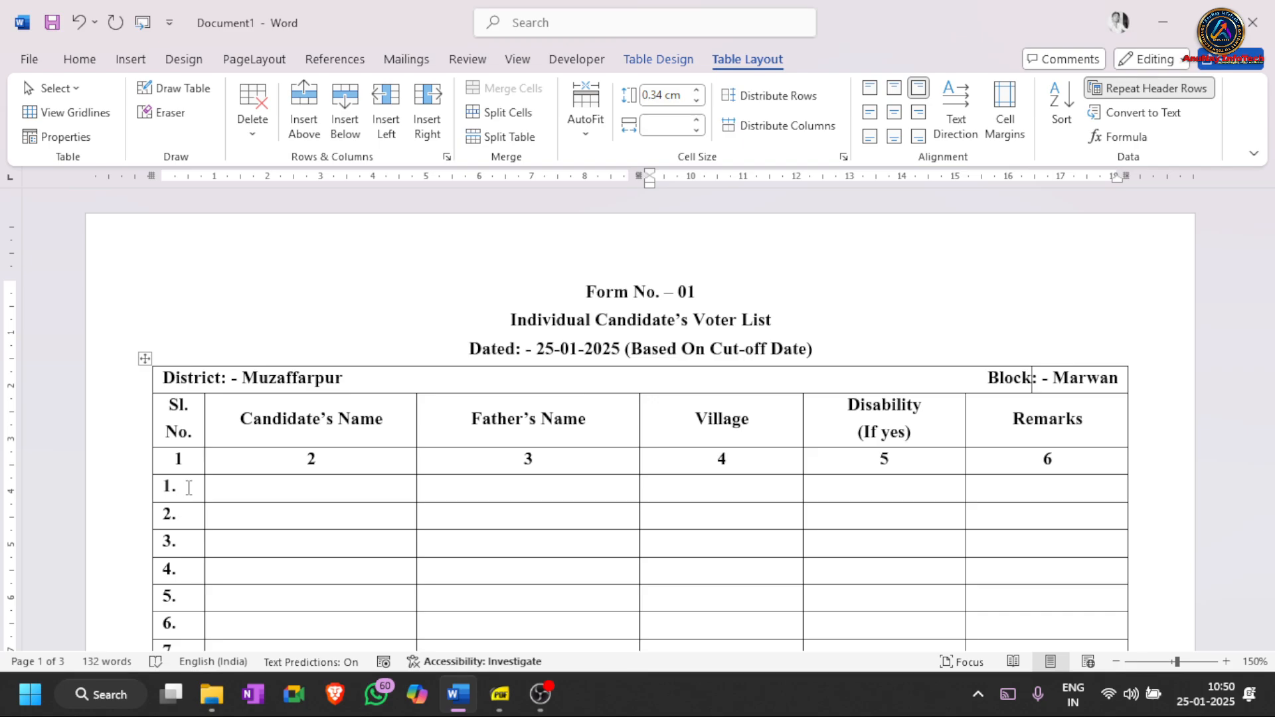
{"action": "left_click_drag", "start_coordinate": [583, 291], "coordinate": [861, 354]}
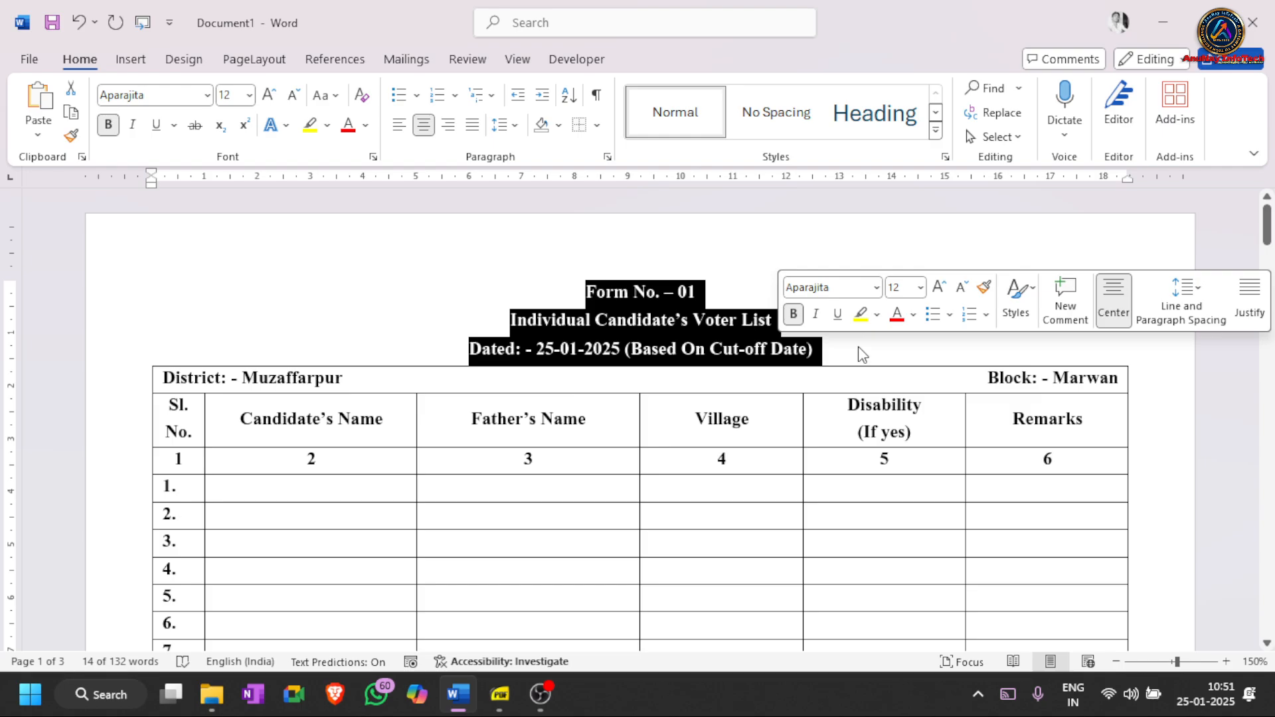
{"action": "left_click_drag", "start_coordinate": [861, 373], "coordinate": [739, 465]}
{"action": "left_click", "coordinate": [738, 465]}
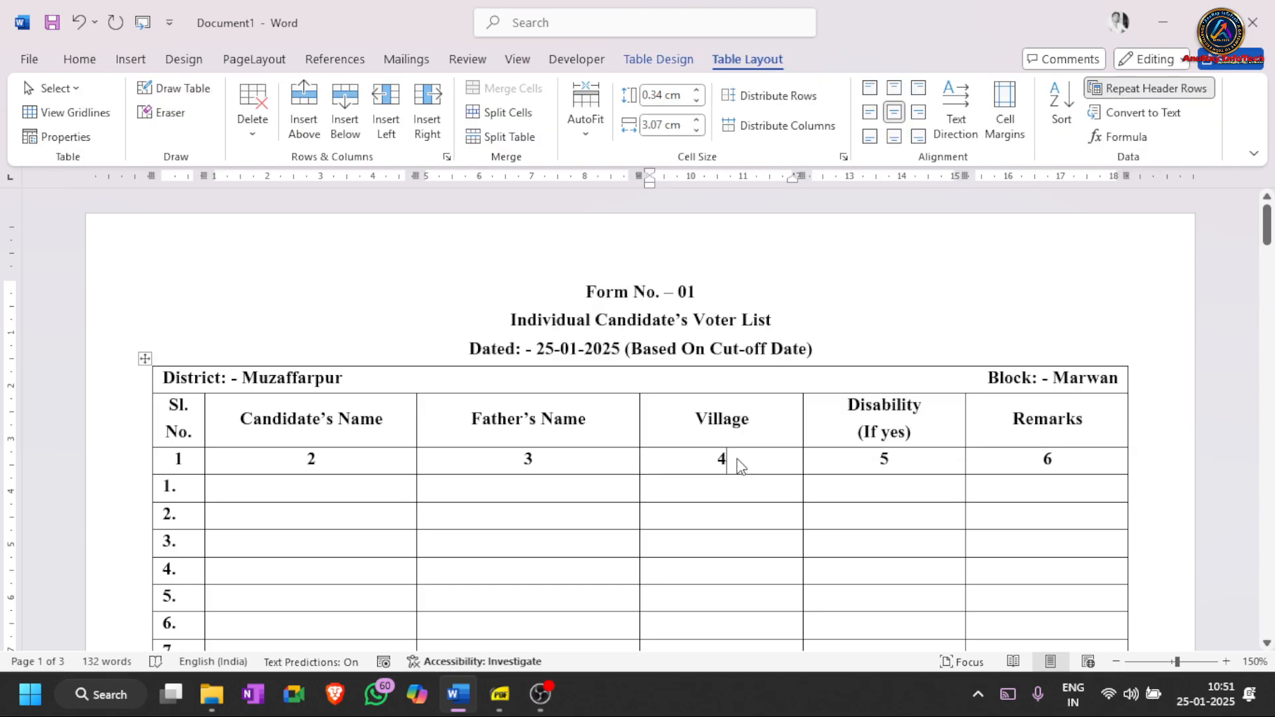
{"action": "left_click", "coordinate": [587, 294]}
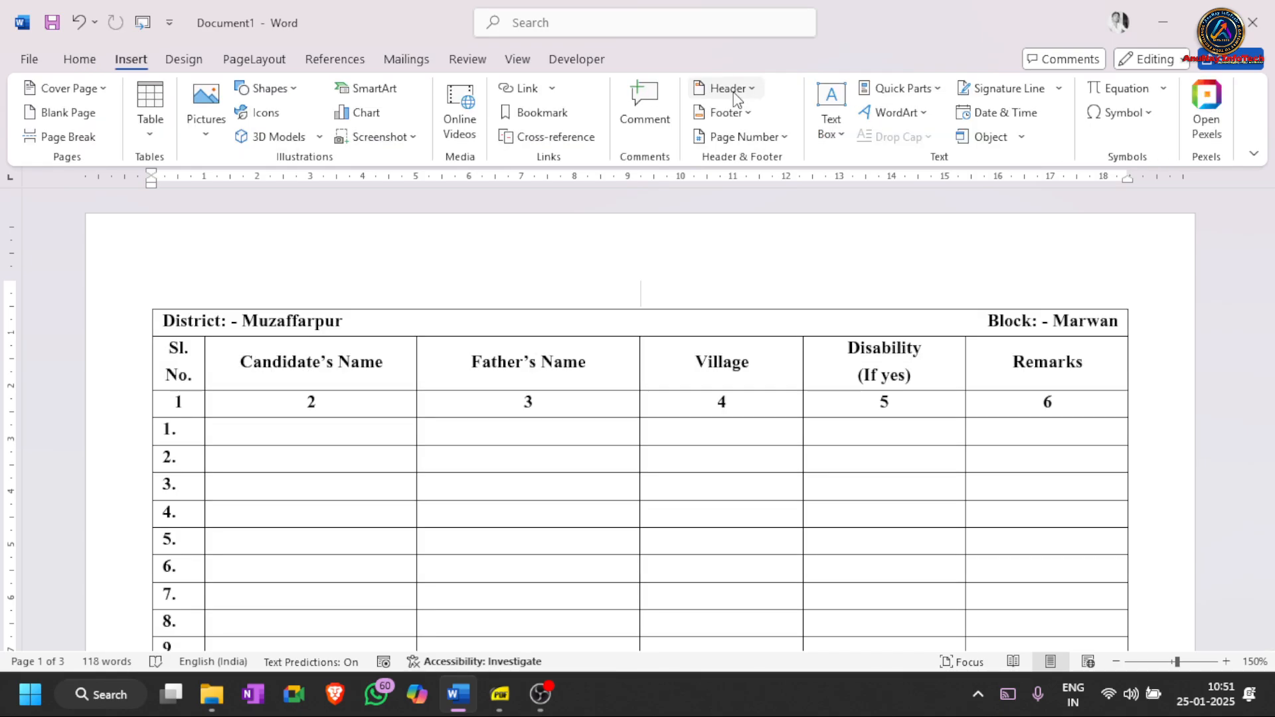
- Center the form title lines inside the page header
{"action": "left_click", "coordinate": [733, 91]}
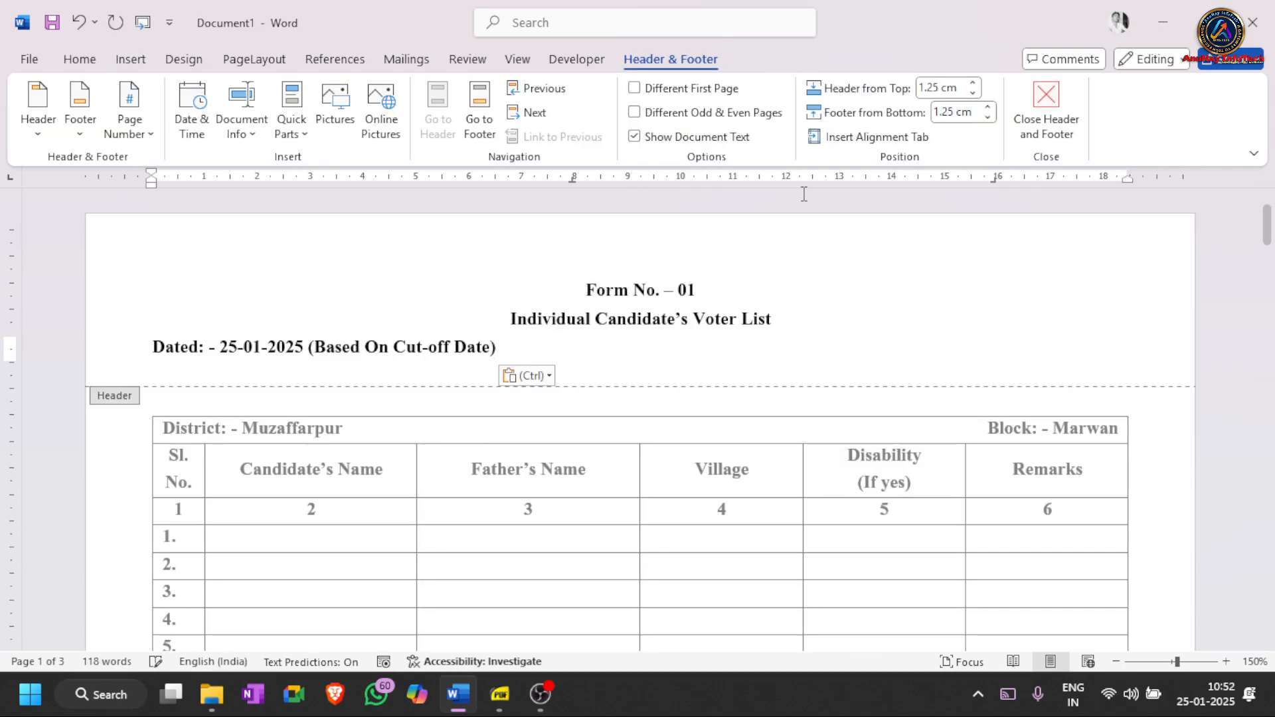
{"action": "key", "text": "ctrl+a"}
{"action": "key", "text": "ctrl+e"}
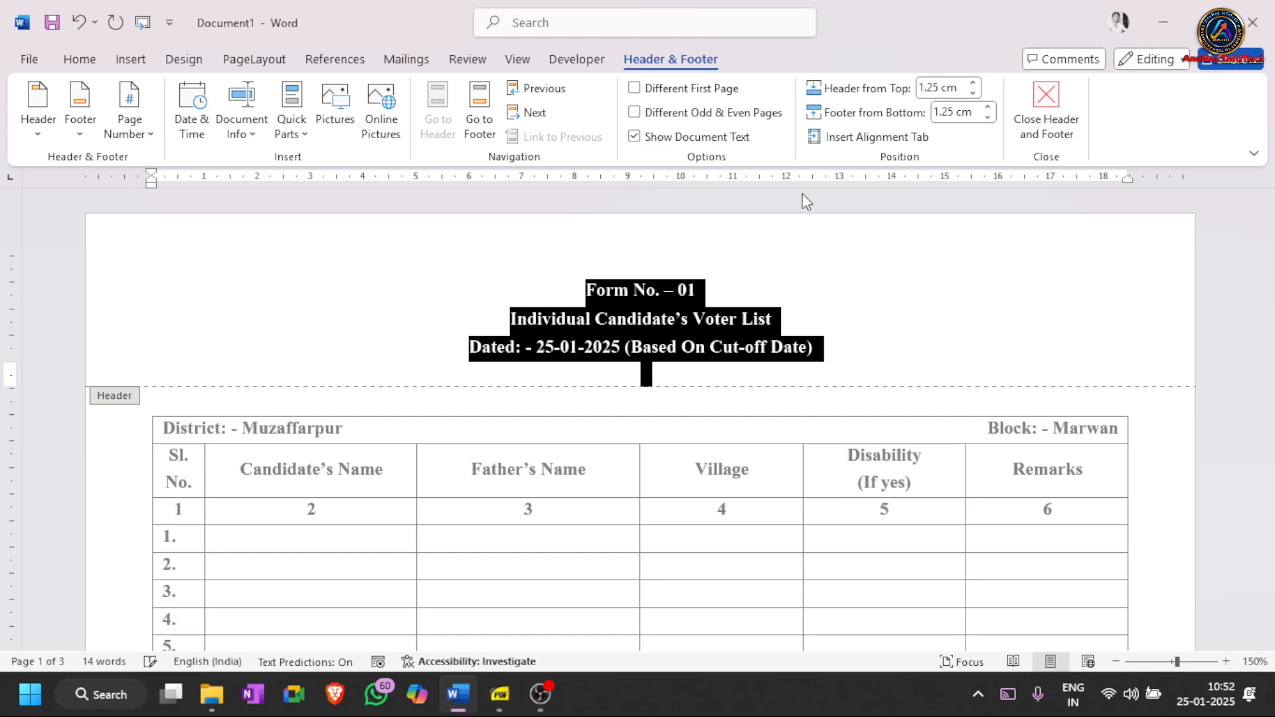
- Leave the header and scroll down to page 2's numbered rows 52–68
{"action": "key", "text": "Escape"}
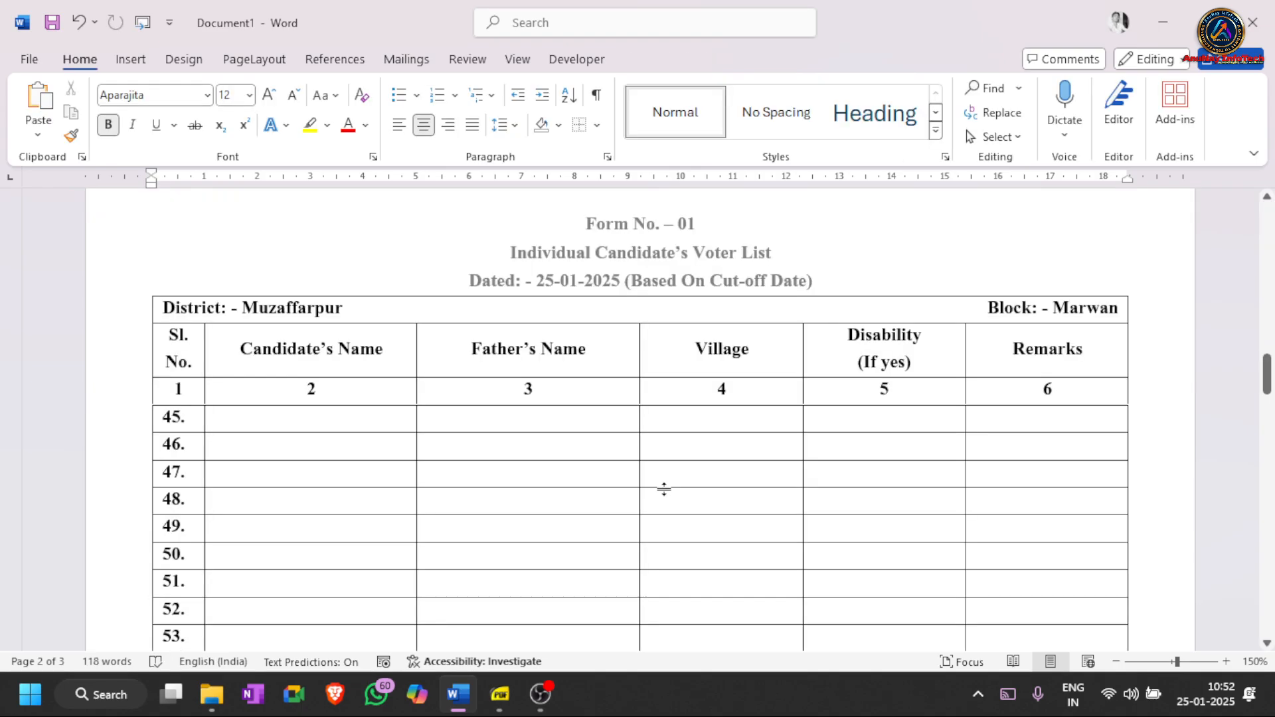
{"action": "scroll", "coordinate": [664, 490], "scroll_direction": "down", "scroll_amount": 1}
{"action": "scroll", "coordinate": [666, 489], "scroll_direction": "down", "scroll_amount": 5}
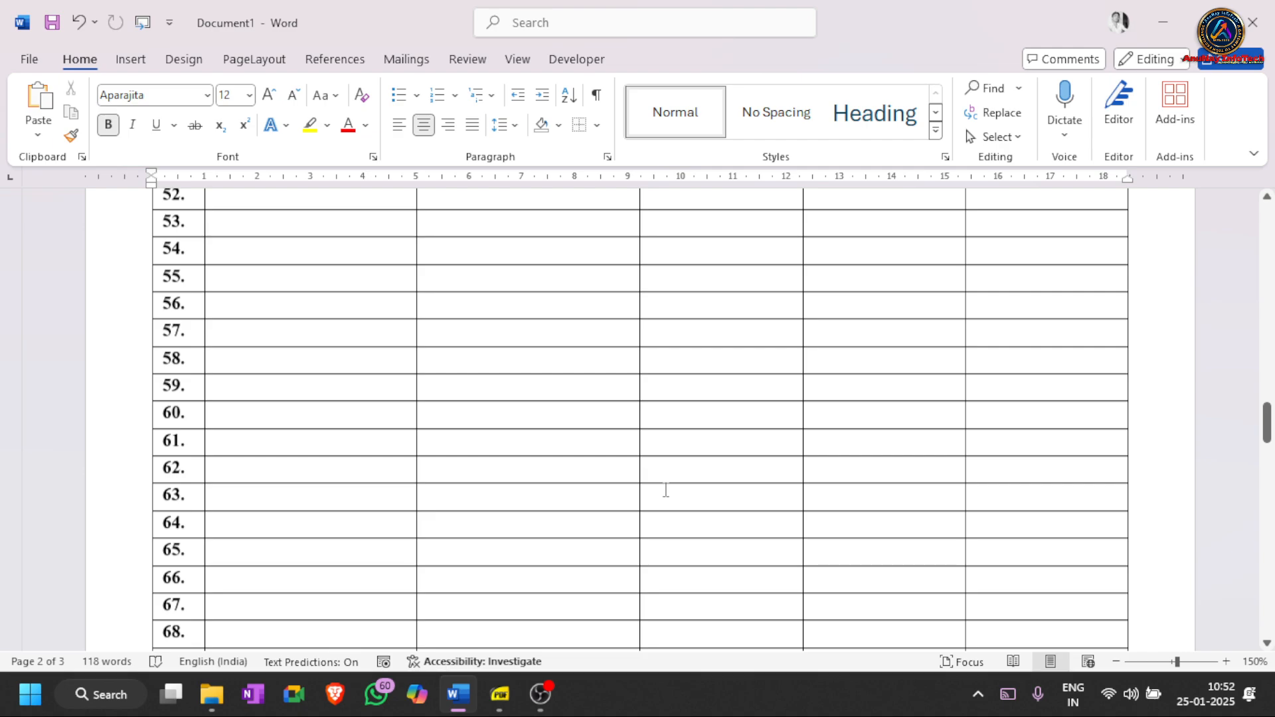
- Scroll down to page 3 to confirm the title and repeated headings above rows 90–95
{"action": "scroll", "coordinate": [665, 490], "scroll_direction": "down", "scroll_amount": 5}
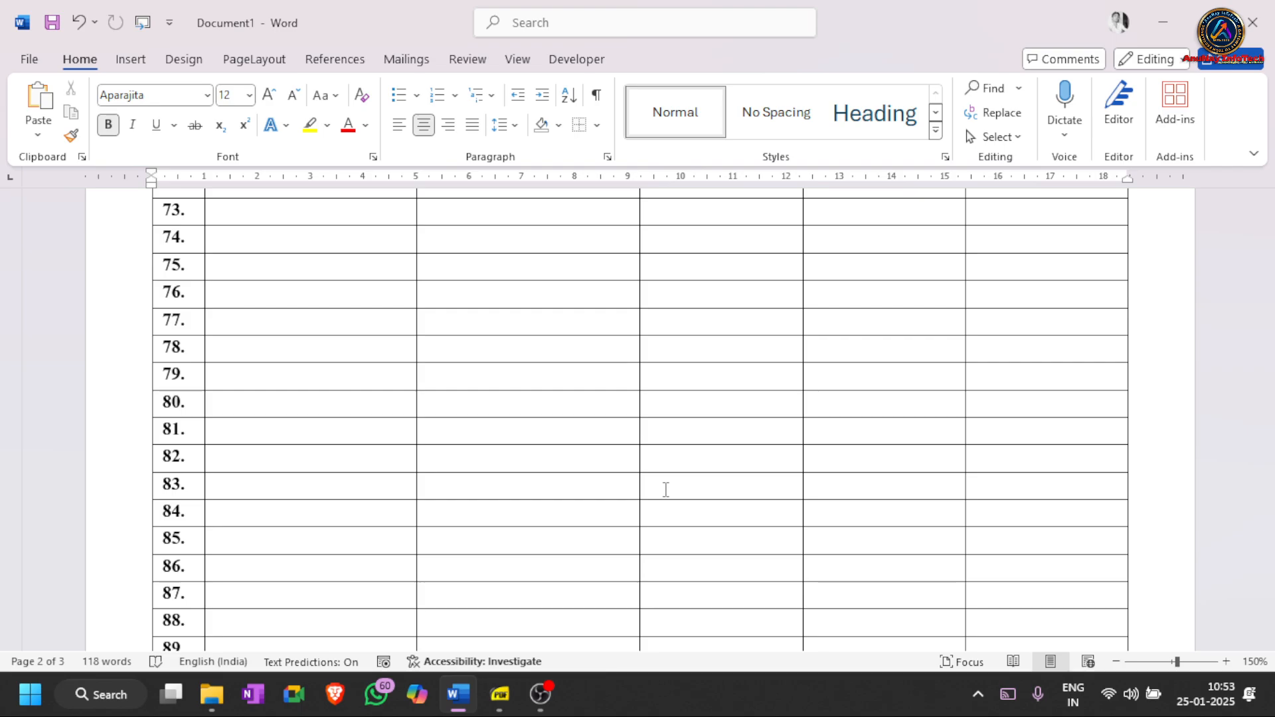
{"action": "scroll", "coordinate": [598, 350], "scroll_direction": "down", "scroll_amount": 7}
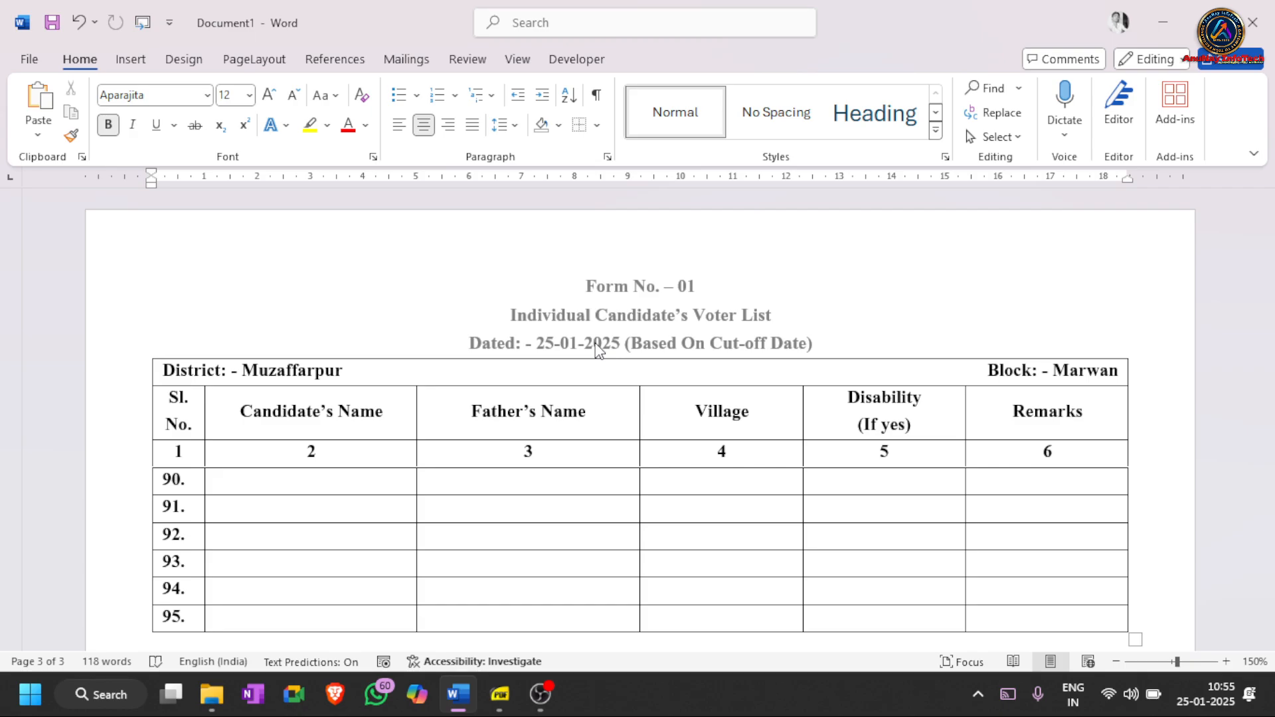
- Edit the header with Different Odd & Even Pages and check page 2's blank even-page header
{"action": "key", "text": "ctrl+Home"}
{"action": "double_click", "coordinate": [641, 293]}
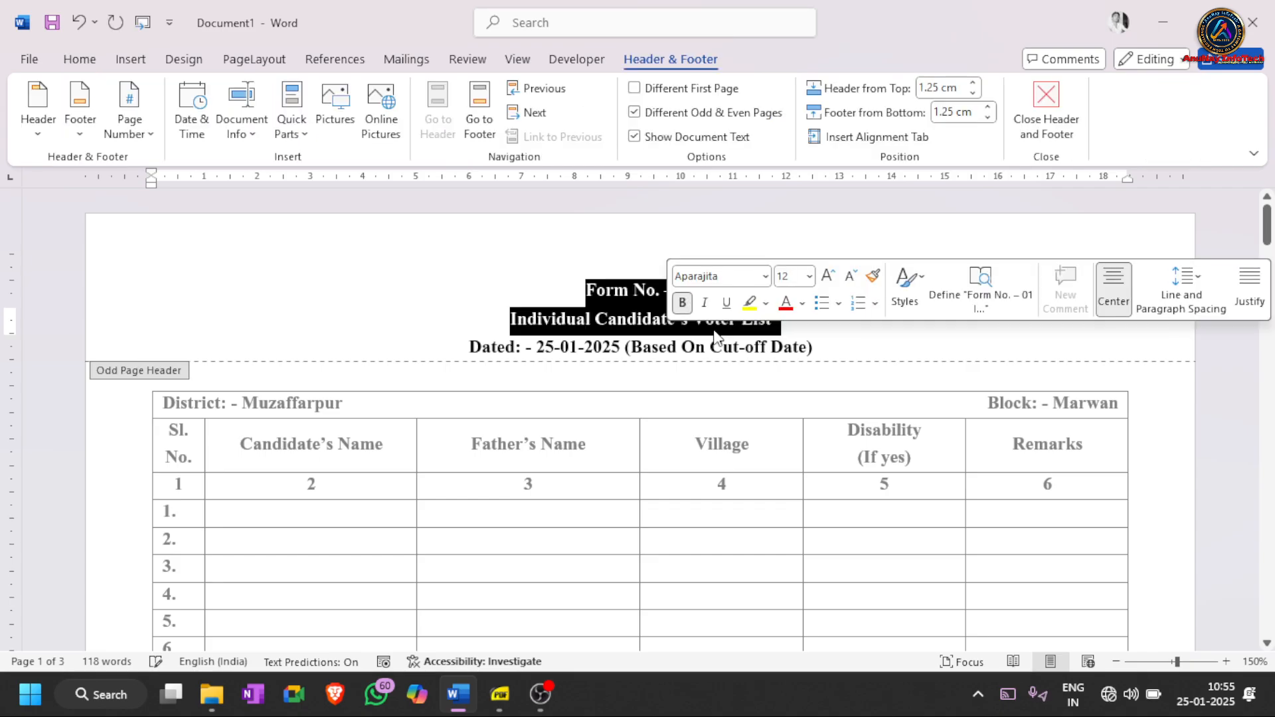
{"action": "left_click", "coordinate": [715, 324]}
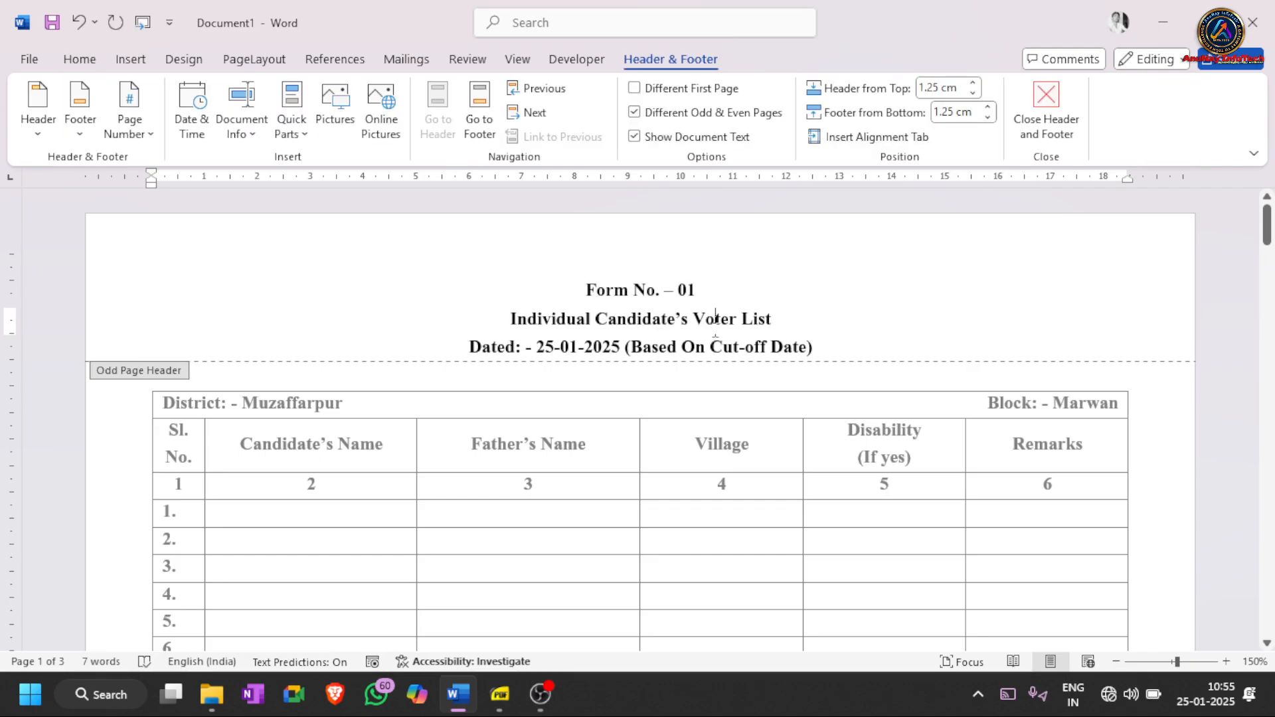
{"action": "scroll", "coordinate": [715, 318], "scroll_direction": "down", "scroll_amount": 10}
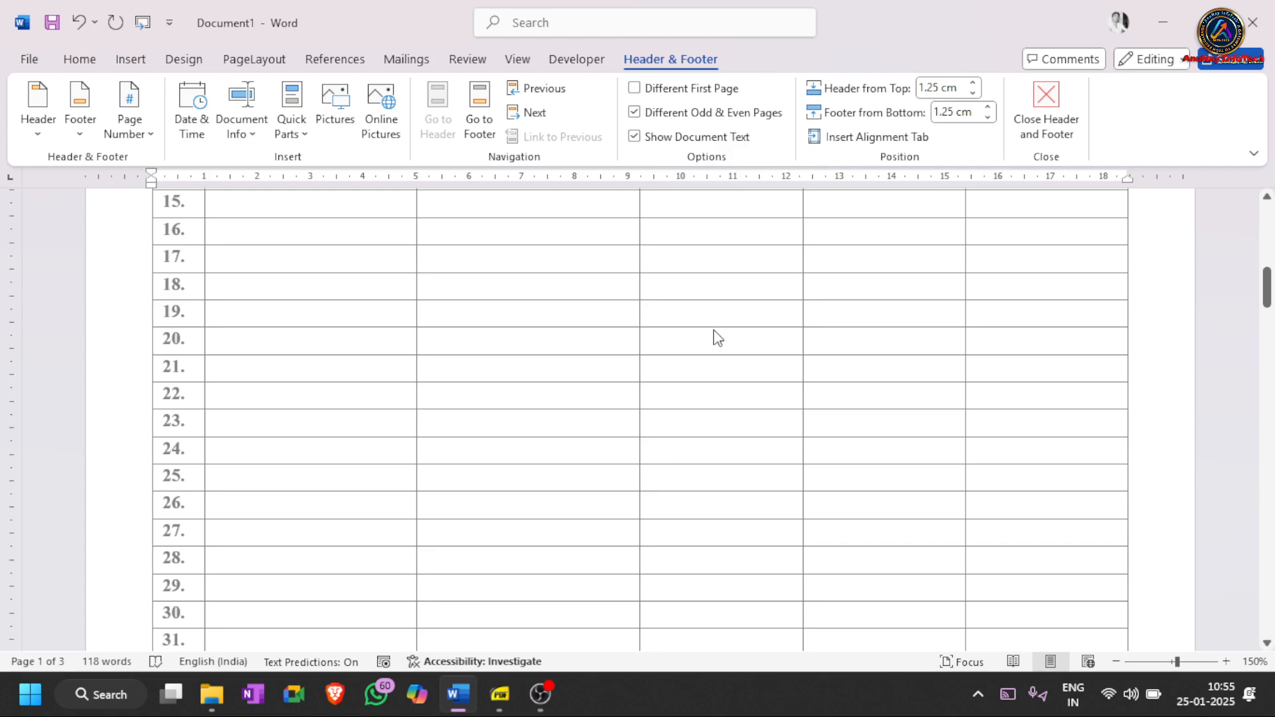
{"action": "scroll", "coordinate": [602, 580], "scroll_direction": "down", "scroll_amount": 8}
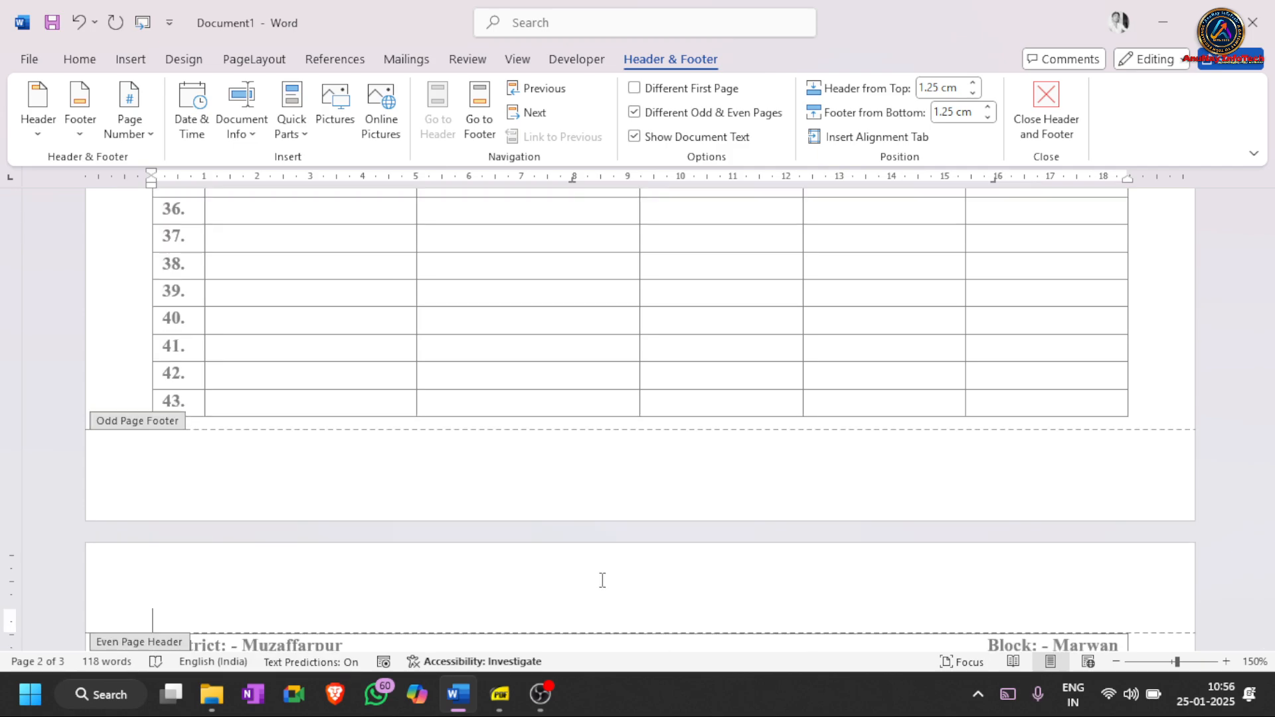